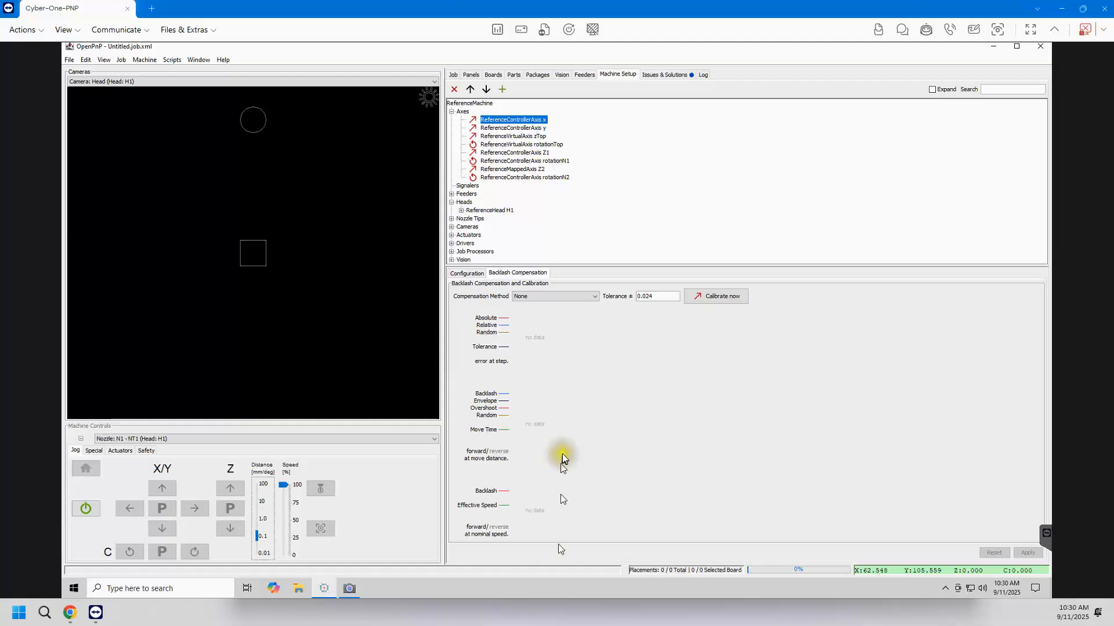
Close OpenPnP and open the .openpnp2 configuration folder in File Explorer.
{"action": "left_click", "coordinate": [1040, 49]}
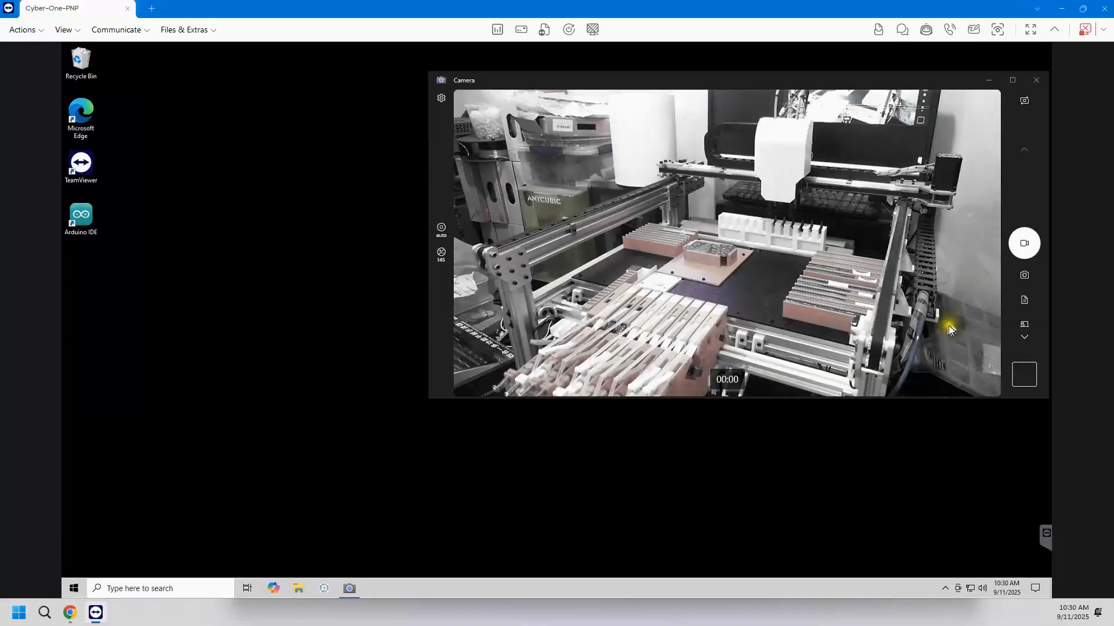
{"action": "left_click", "coordinate": [301, 588]}
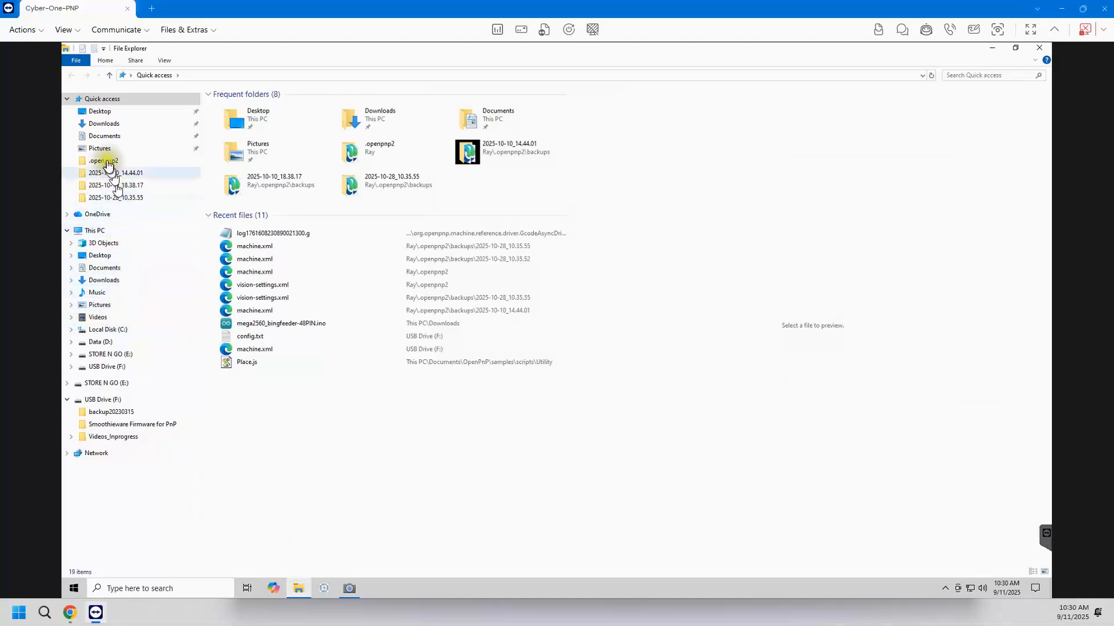
{"action": "left_click", "coordinate": [105, 162]}
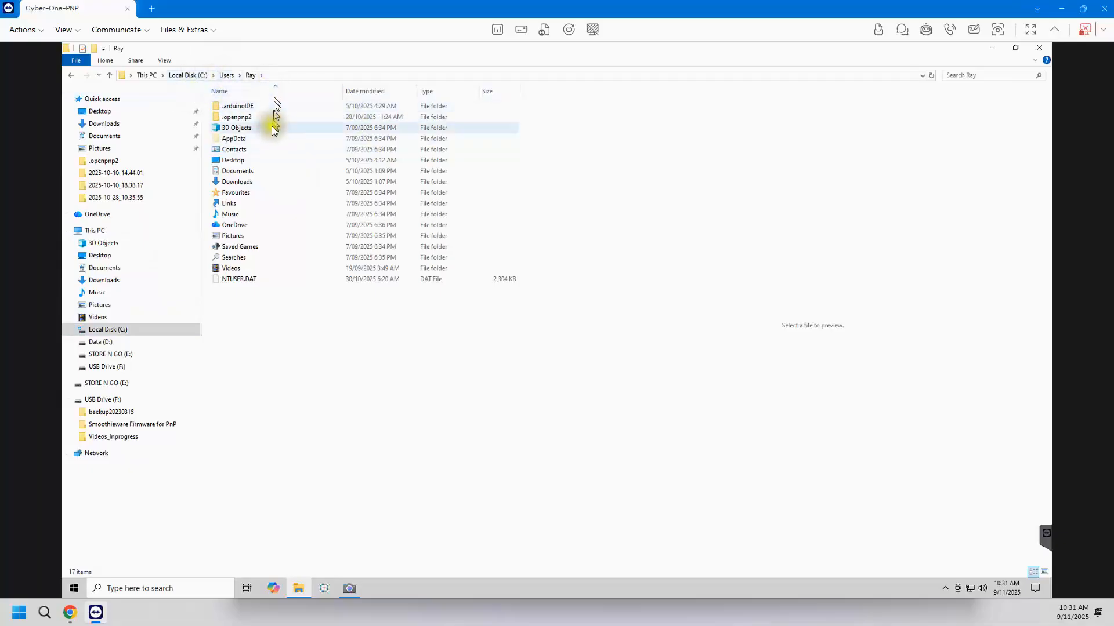
{"action": "double_click", "coordinate": [250, 118]}
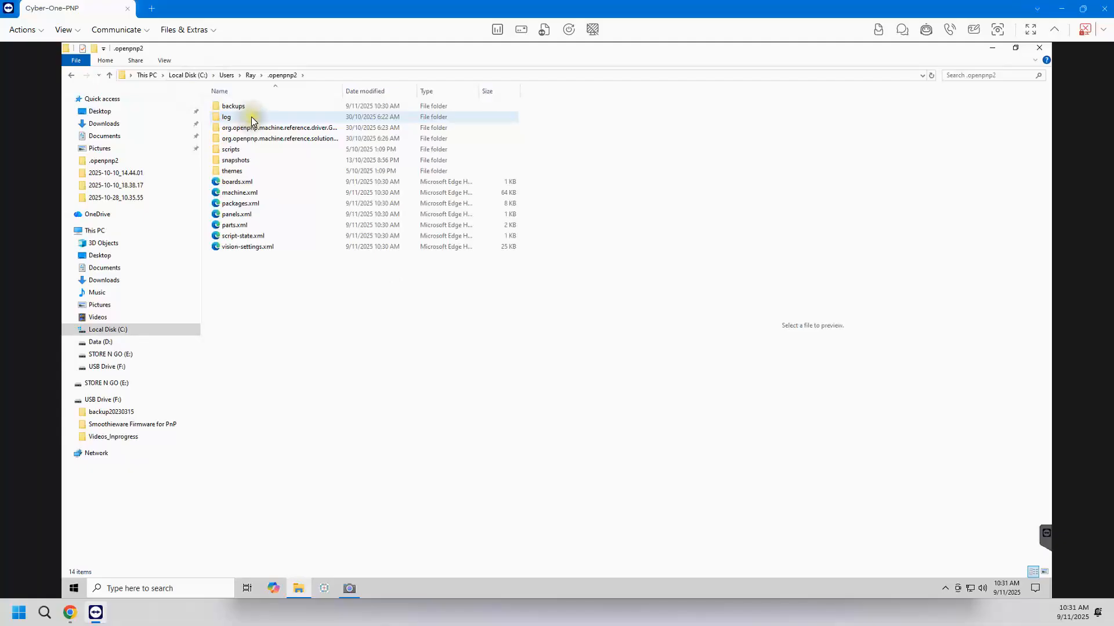
Delete all XML configuration files in the .openpnp2 folder, from boards.xml through vision-settings.xml.
{"action": "left_click", "coordinate": [240, 184]}
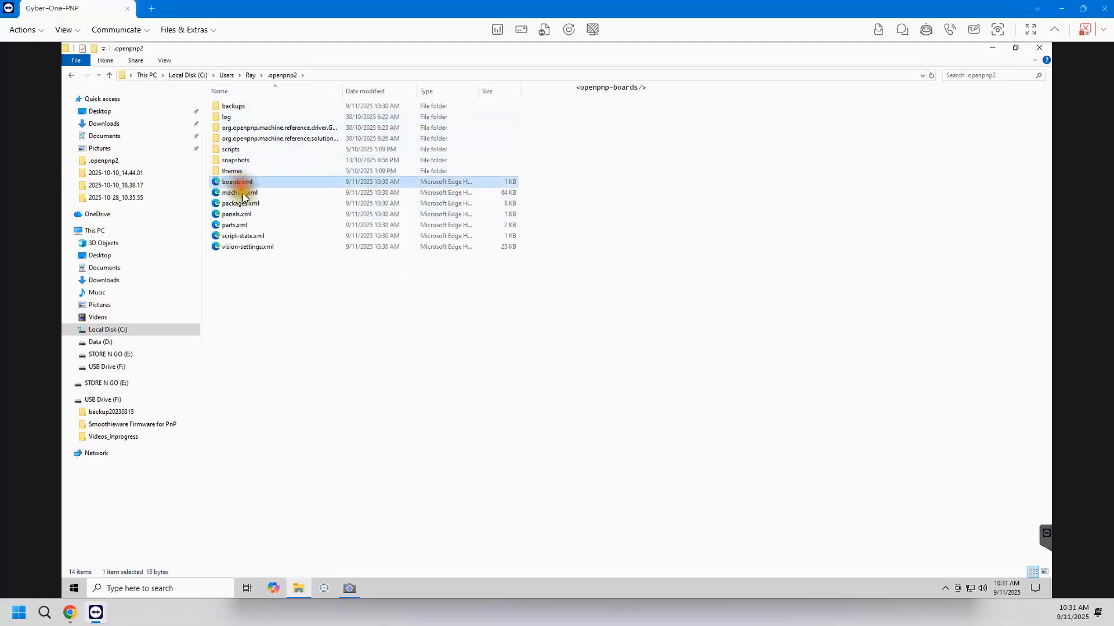
{"action": "left_click", "coordinate": [252, 247], "text": "shift"}
{"action": "key", "text": "Delete"}
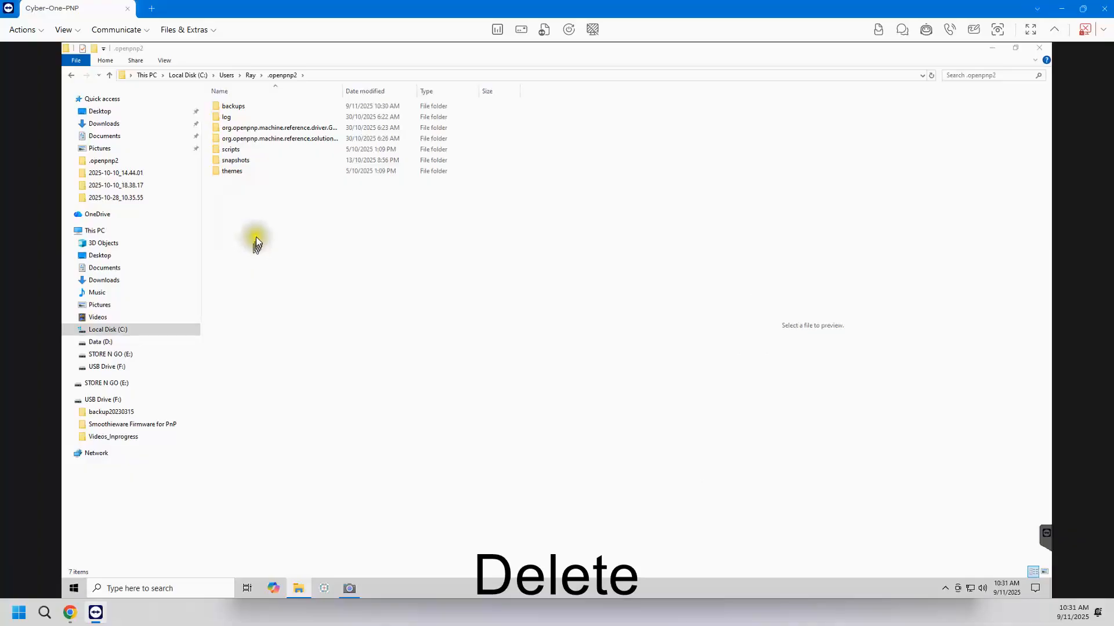
Delete the two org.openpnp.machine.reference folders (driver and solutions) from .openpnp2 and close File Explorer.
{"action": "left_click", "coordinate": [266, 131]}
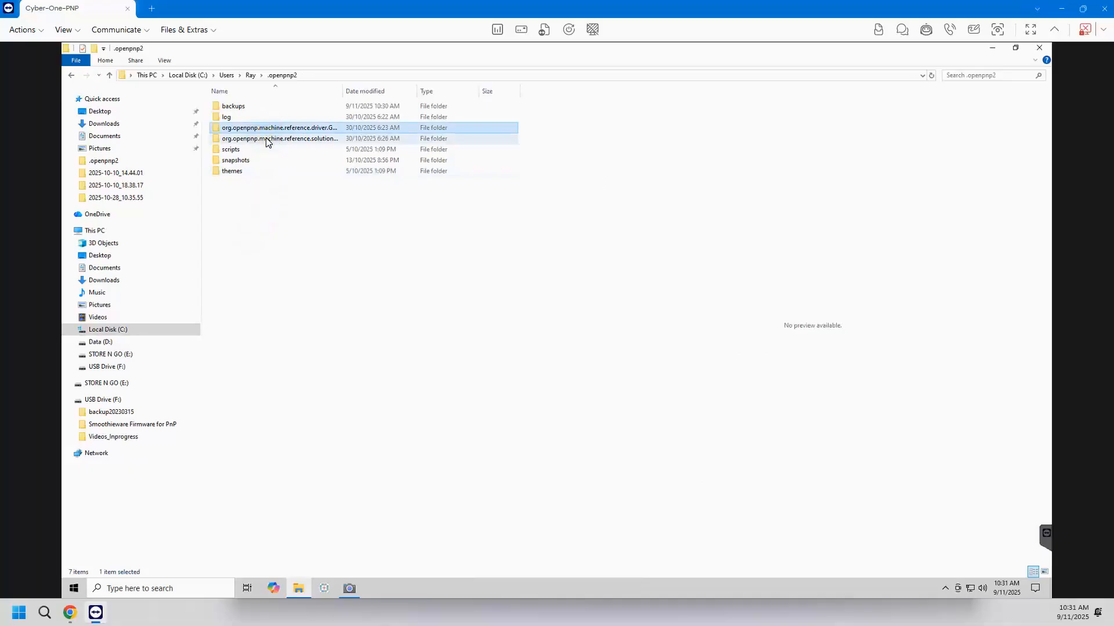
{"action": "left_click", "coordinate": [265, 138], "text": "shift"}
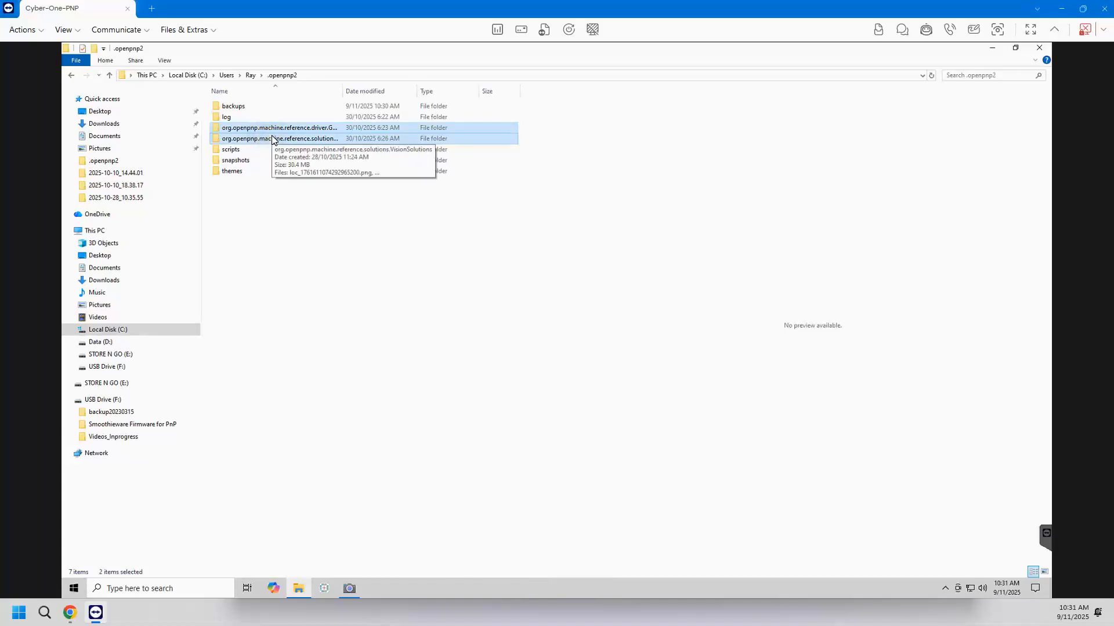
{"action": "key", "text": "Delete"}
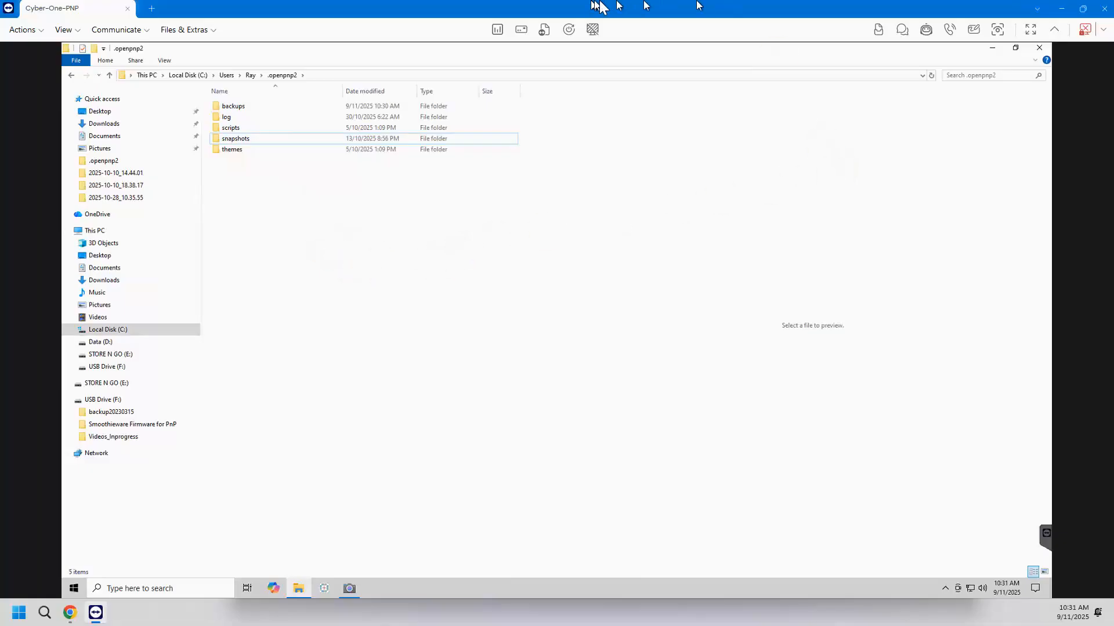
{"action": "left_click", "coordinate": [1039, 48]}
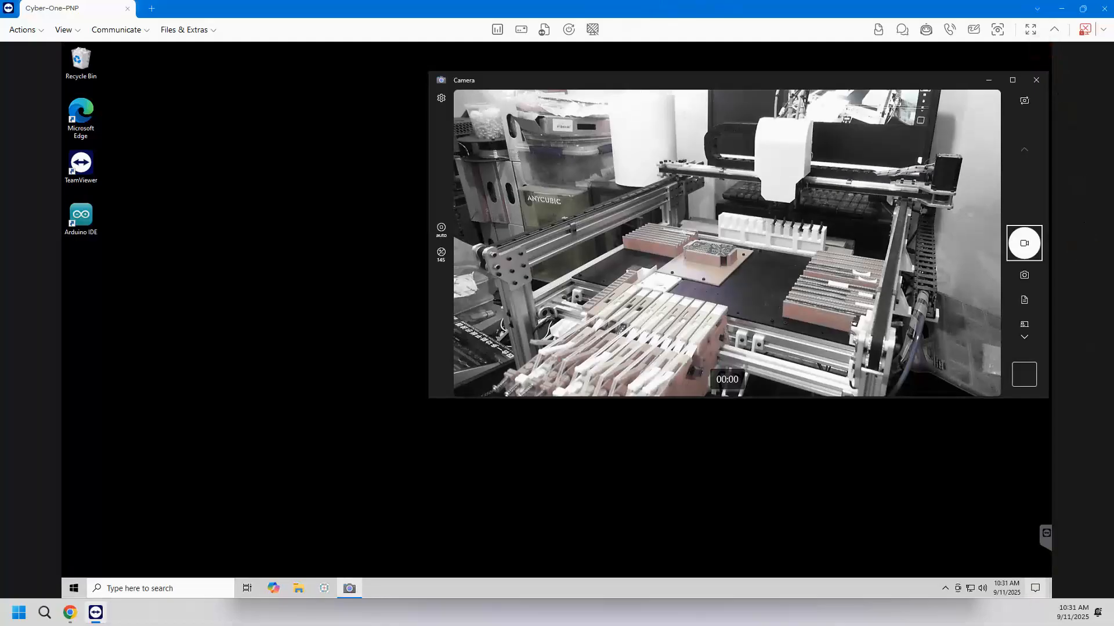
Relaunch OpenPnP, dismiss the welcome message, and inspect the default drivers and axes in the machine setup.
{"action": "left_click", "coordinate": [326, 594]}
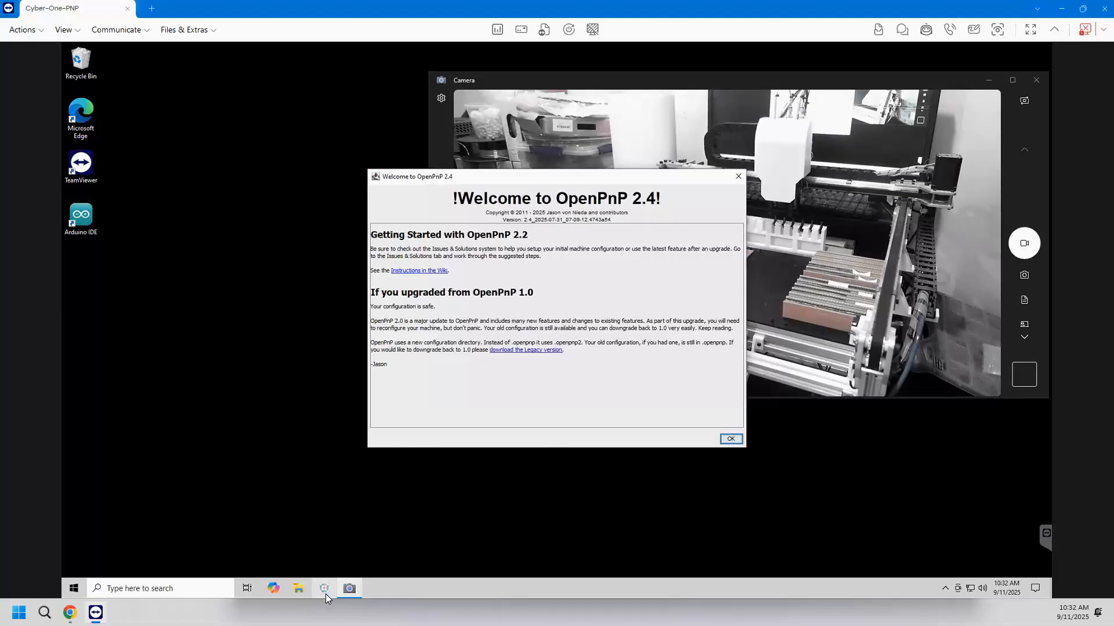
{"action": "left_click", "coordinate": [726, 438]}
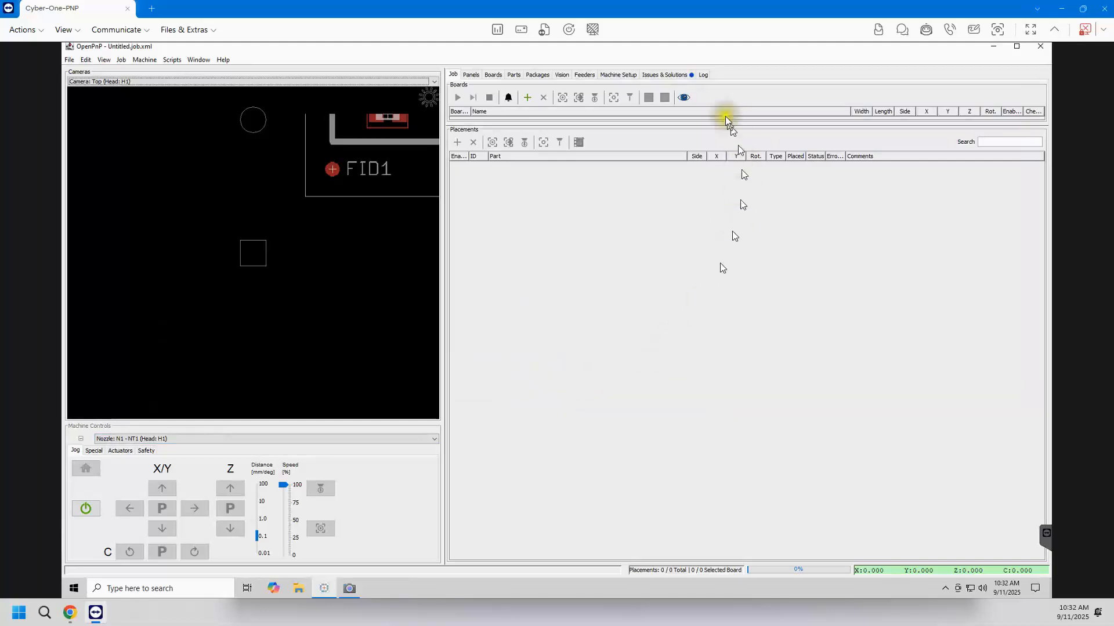
{"action": "left_click", "coordinate": [618, 73]}
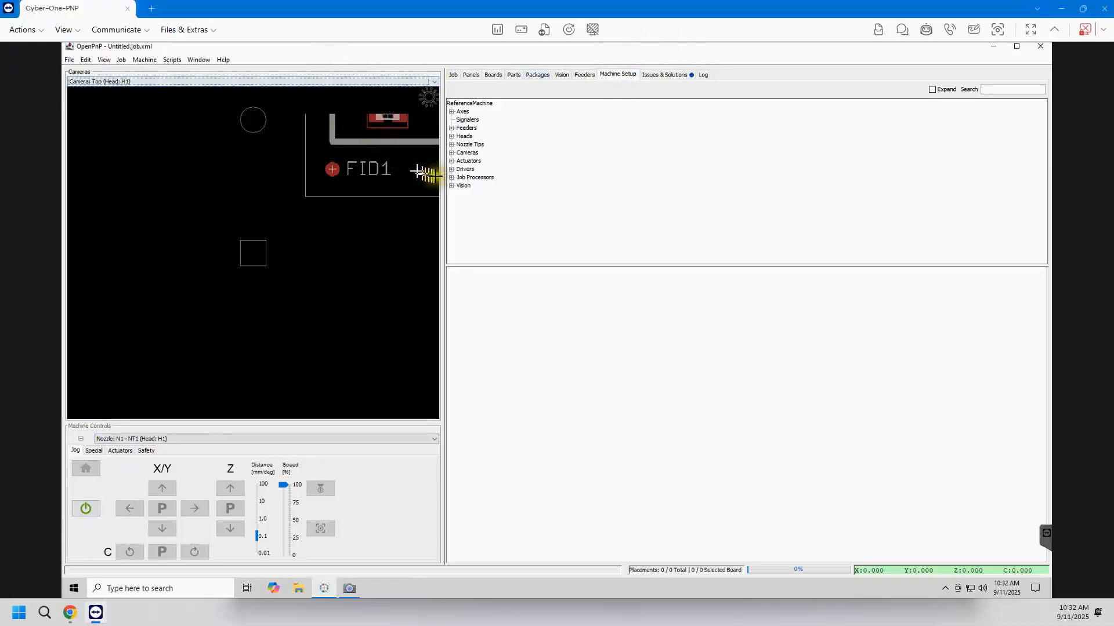
{"action": "left_click", "coordinate": [451, 169]}
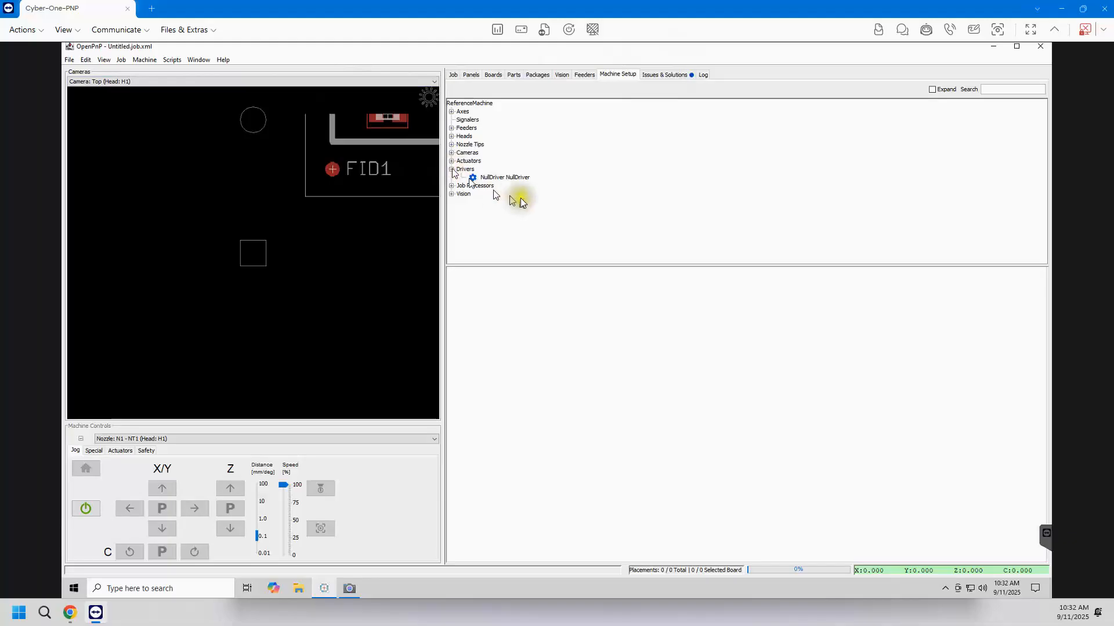
{"action": "left_click", "coordinate": [451, 111]}
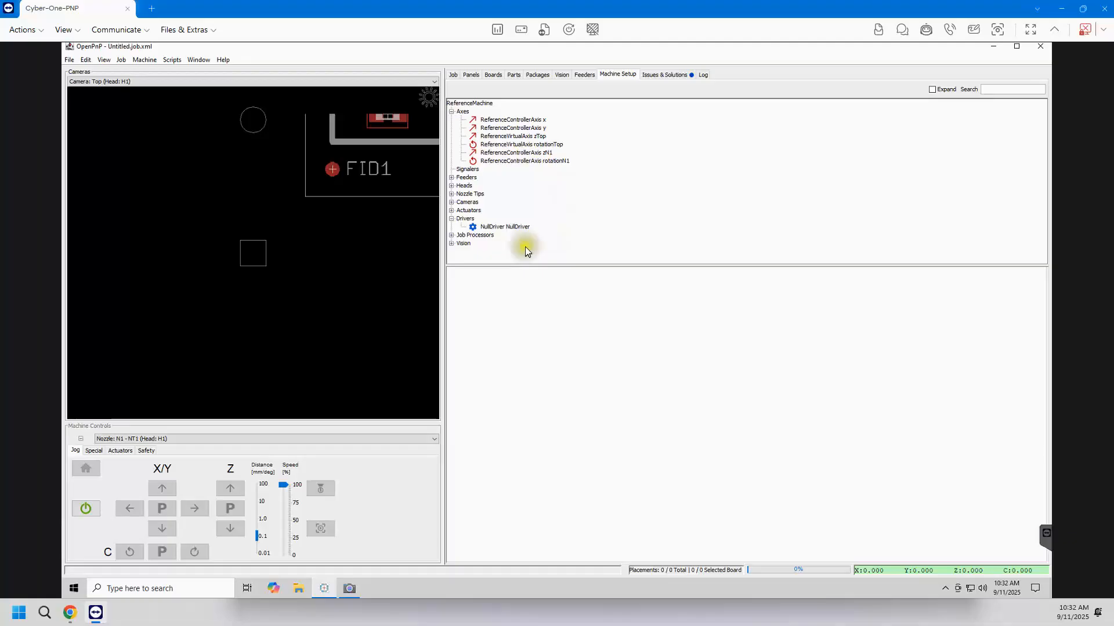
Accept the Nozzle Pair, Shared Z Axis, Negated solution for ReferenceHead H1 and review the machine's axes.
{"action": "left_click", "coordinate": [672, 76]}
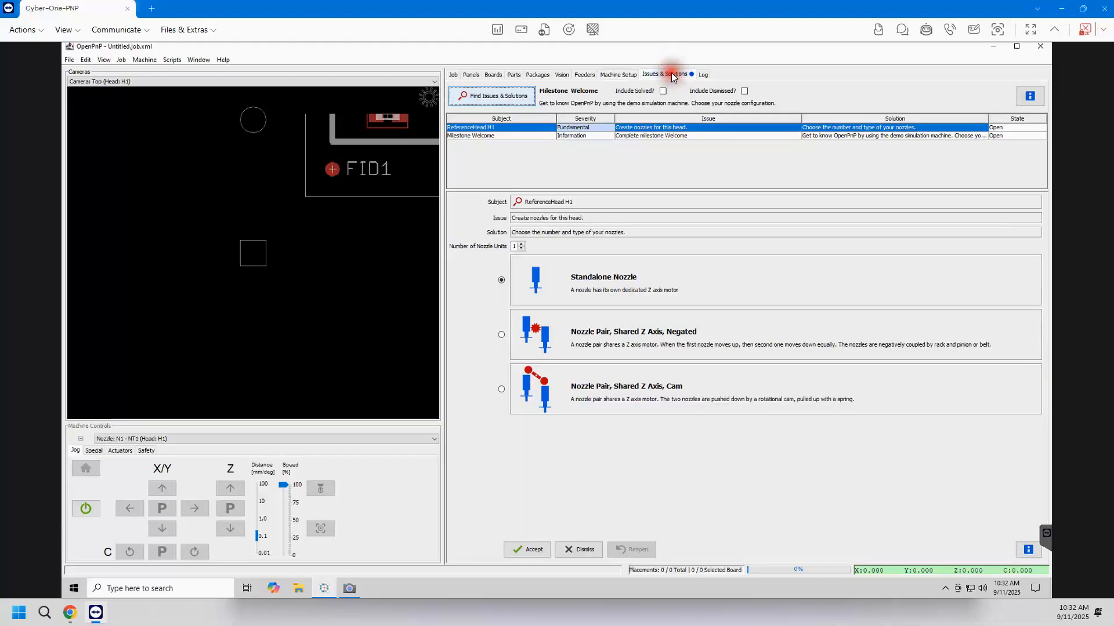
{"action": "left_click", "coordinate": [502, 335]}
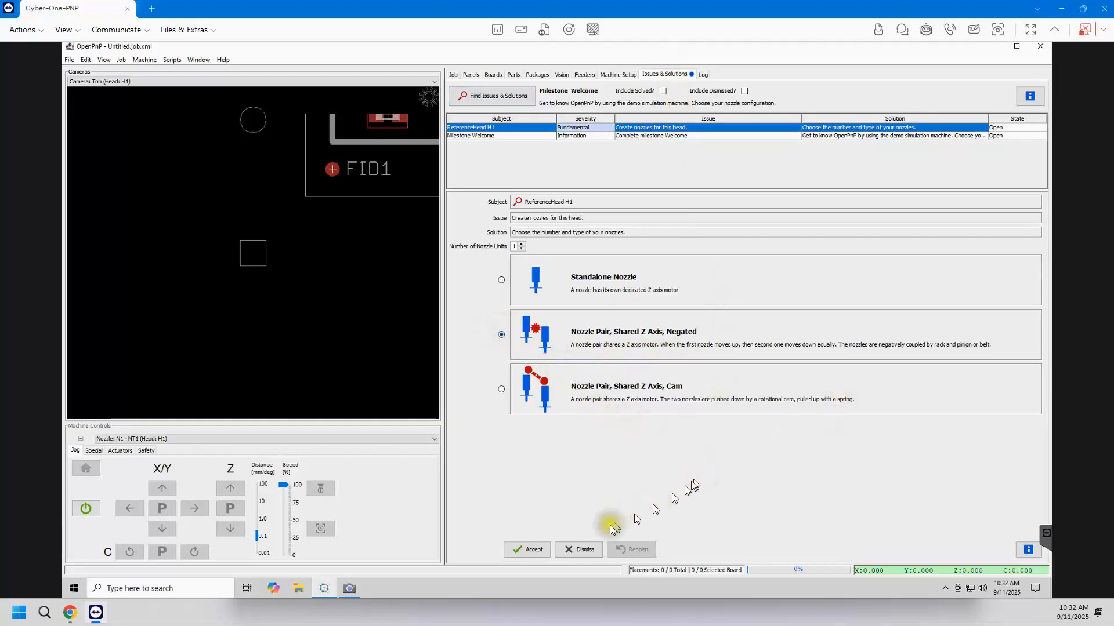
{"action": "left_click", "coordinate": [525, 546]}
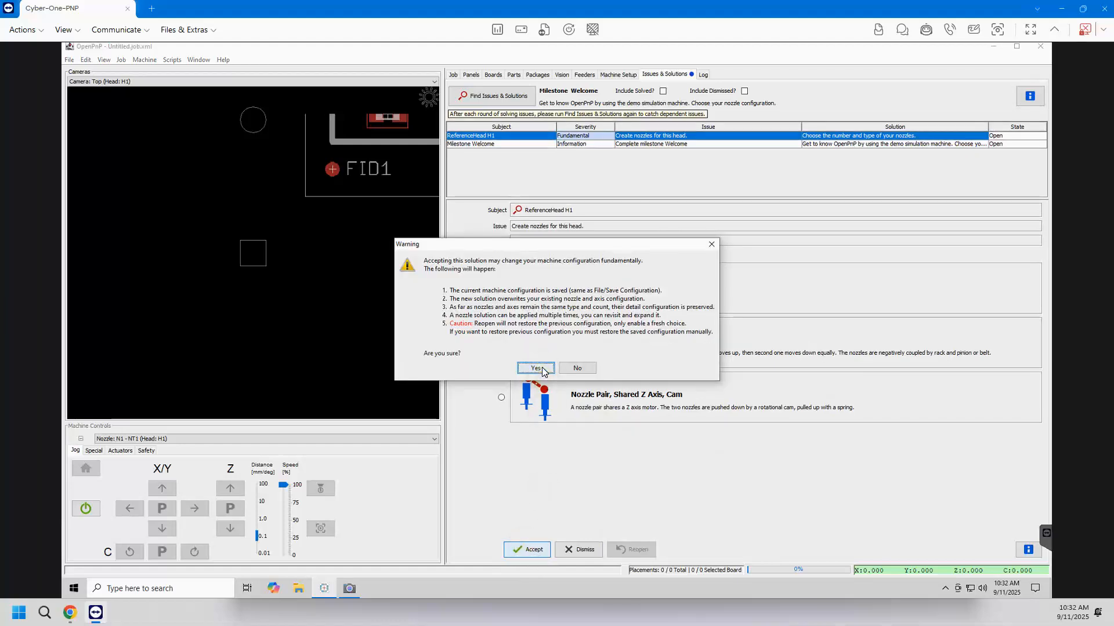
{"action": "left_click", "coordinate": [535, 369]}
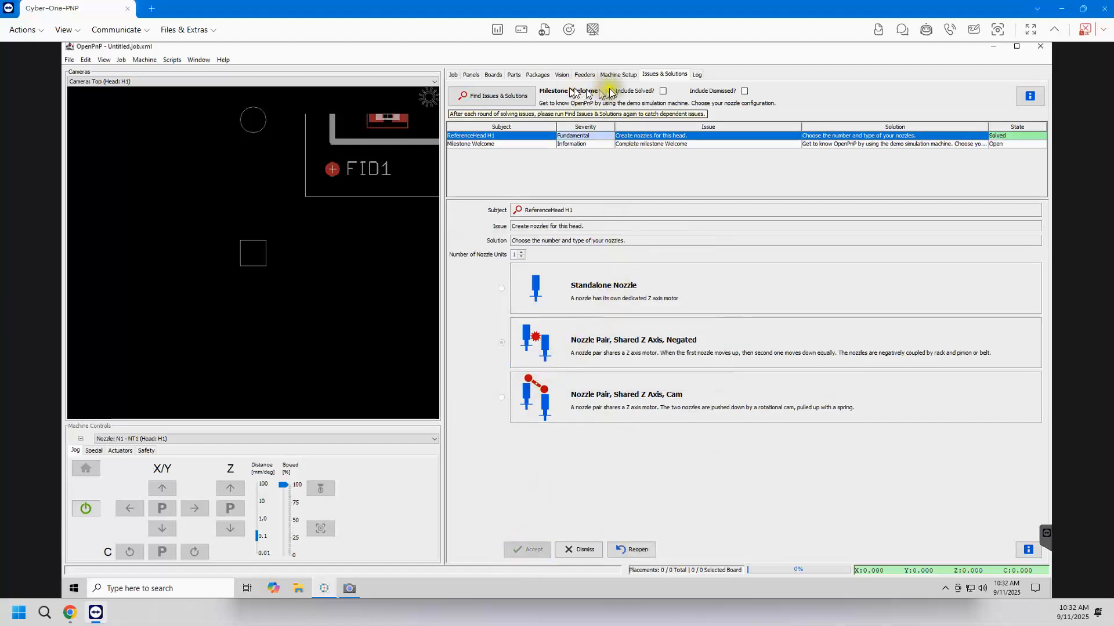
{"action": "left_click", "coordinate": [630, 75]}
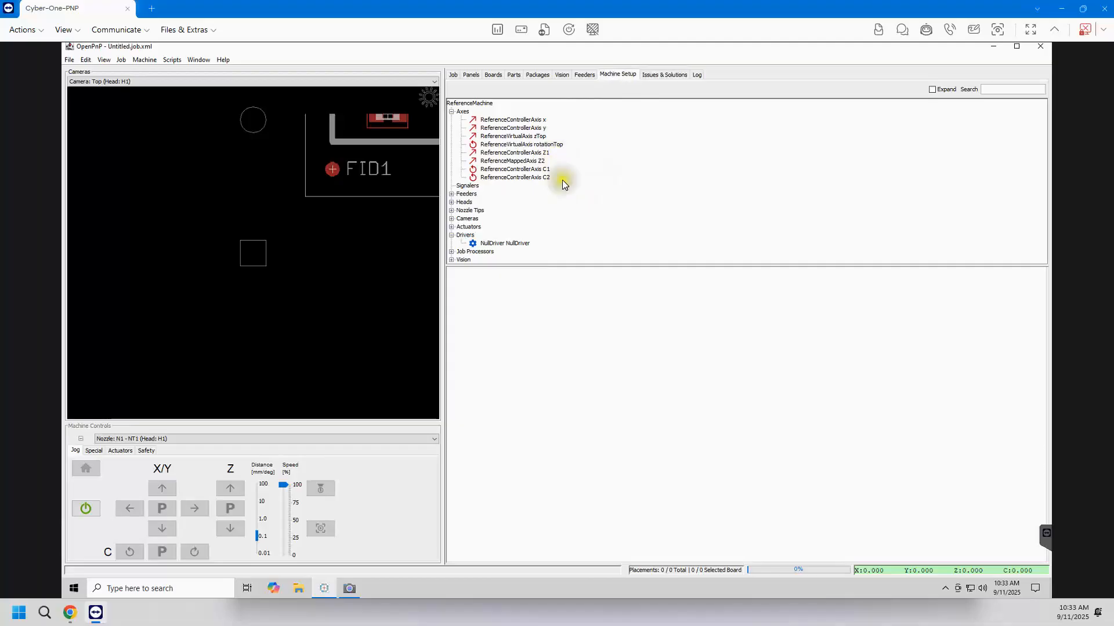
Accept the Milestone Welcome issue to proceed to the Connect milestone.
{"action": "left_click", "coordinate": [661, 75]}
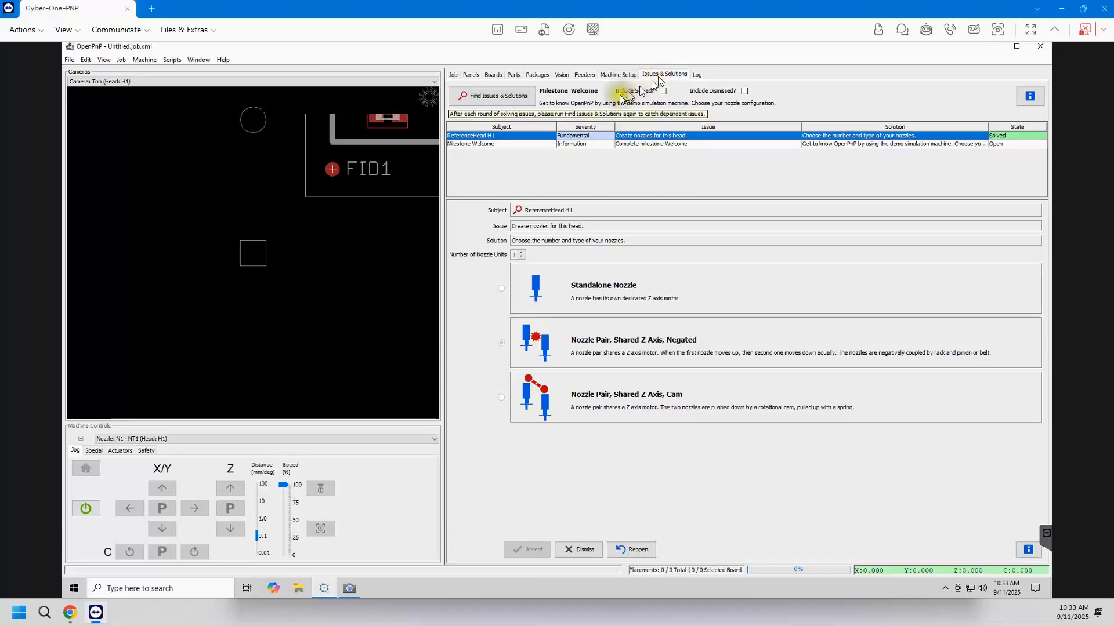
{"action": "left_click", "coordinate": [473, 137]}
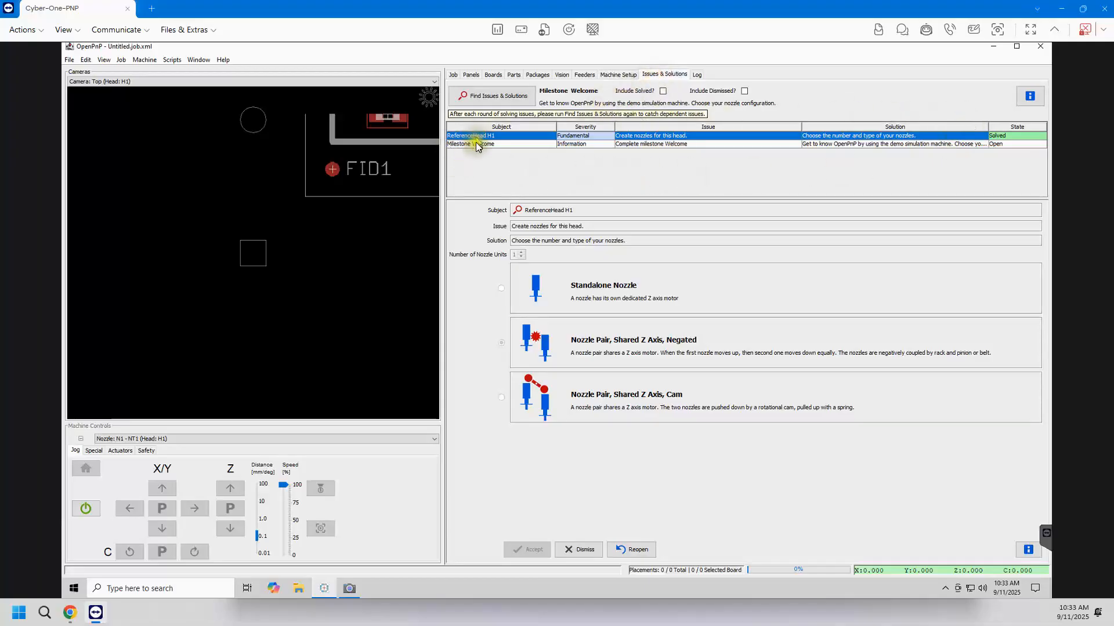
{"action": "left_click", "coordinate": [476, 143]}
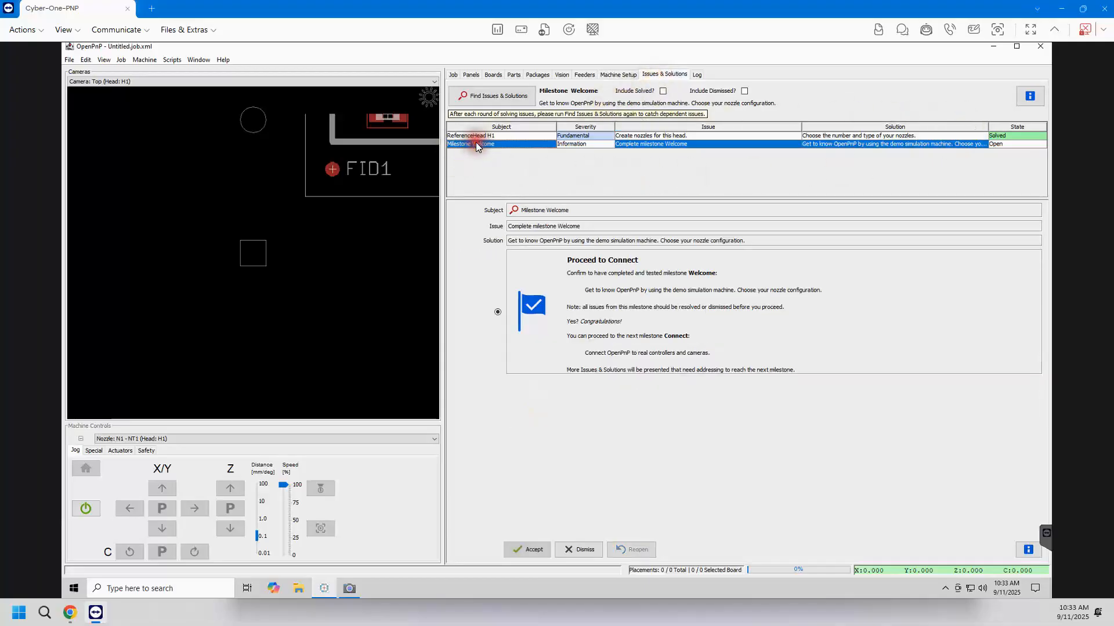
{"action": "left_click", "coordinate": [518, 548]}
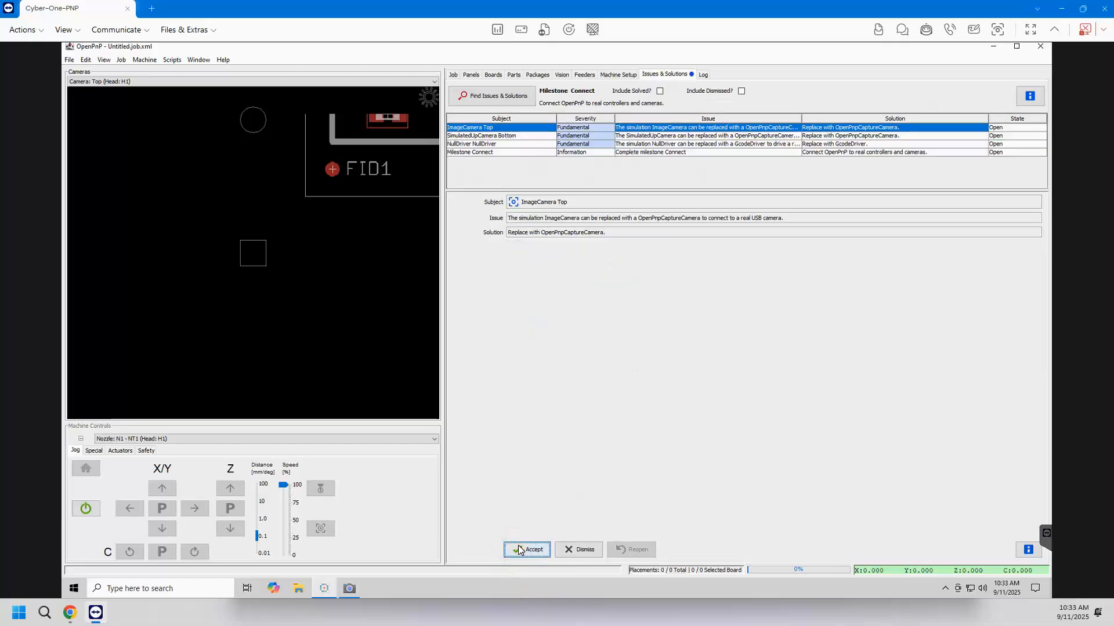
Accept the solution replacing the simulated ImageCamera Top with an OpenPnpCaptureCamera.
{"action": "left_click", "coordinate": [522, 127]}
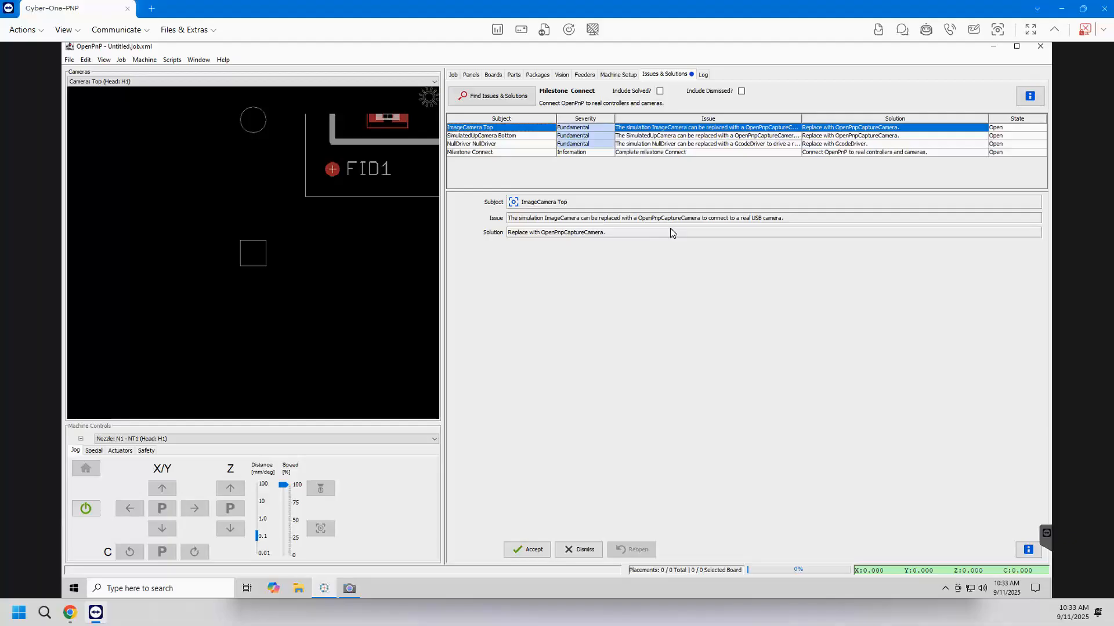
{"action": "left_click", "coordinate": [523, 549]}
{"action": "left_click", "coordinate": [534, 543]}
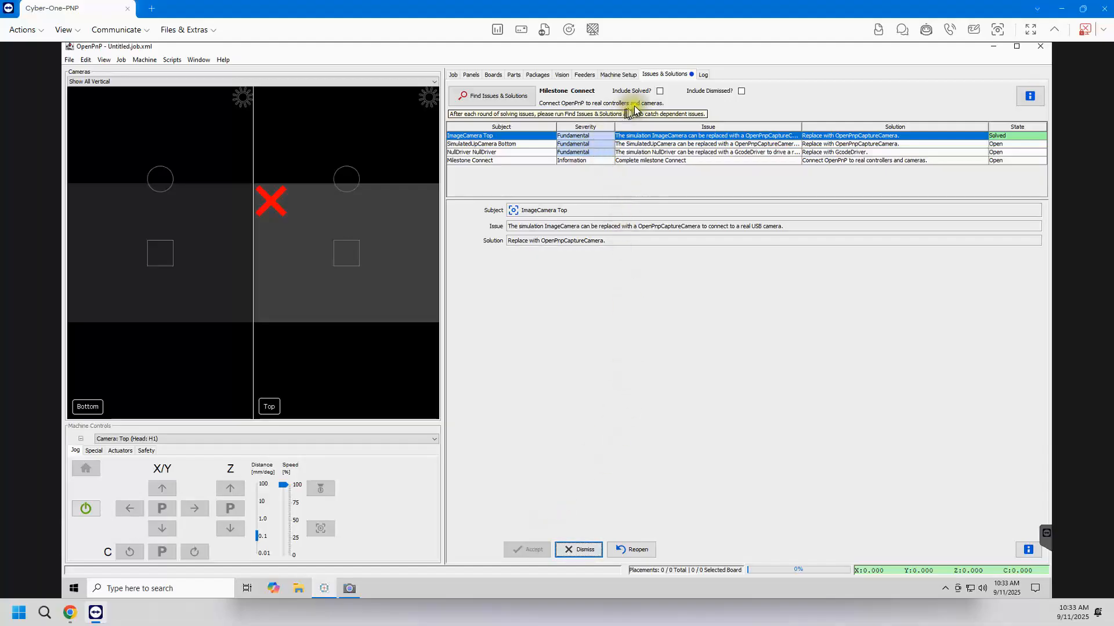
Enable Suspend during tasks and Auto Camera View for the Top camera of ReferenceHead H1.
{"action": "left_click", "coordinate": [632, 75]}
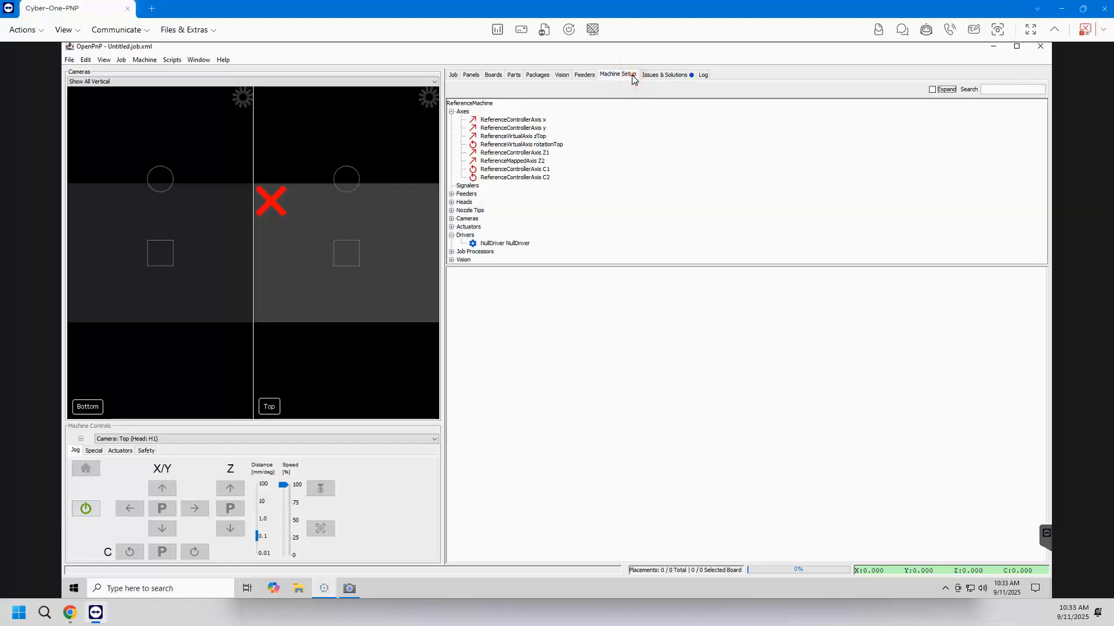
{"action": "left_click", "coordinate": [451, 202]}
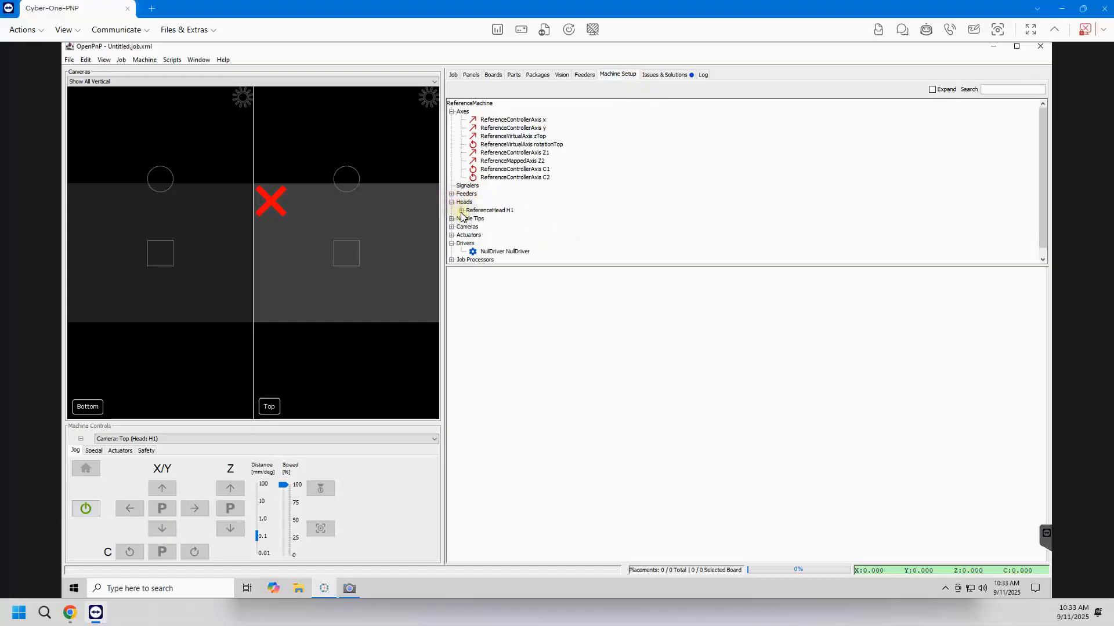
{"action": "left_click", "coordinate": [461, 211]}
{"action": "left_click", "coordinate": [471, 227]}
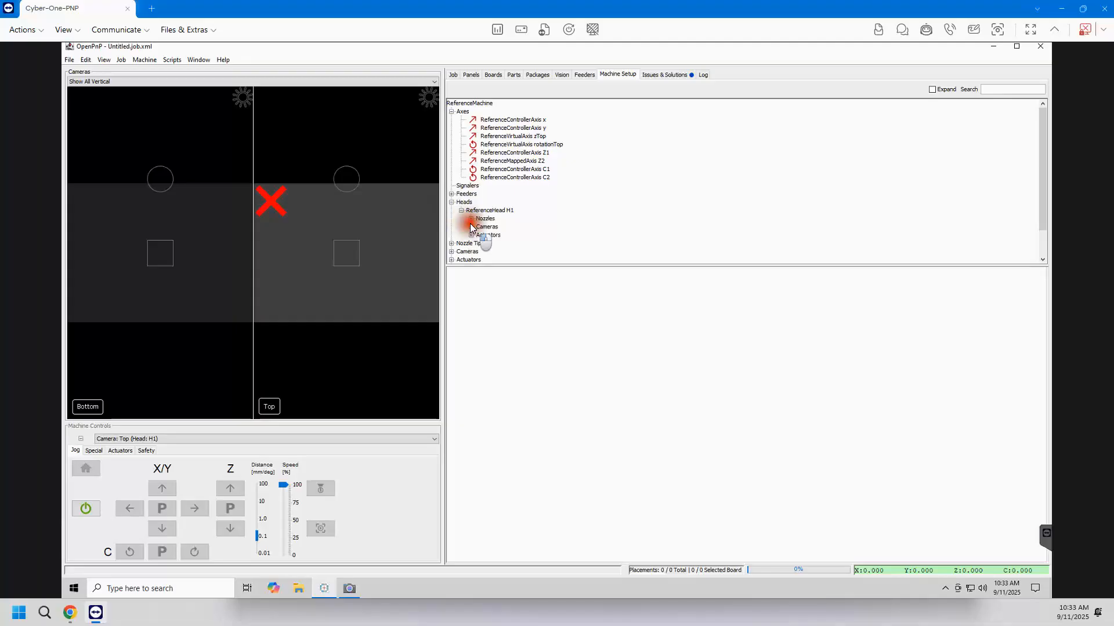
{"action": "left_click", "coordinate": [534, 235]}
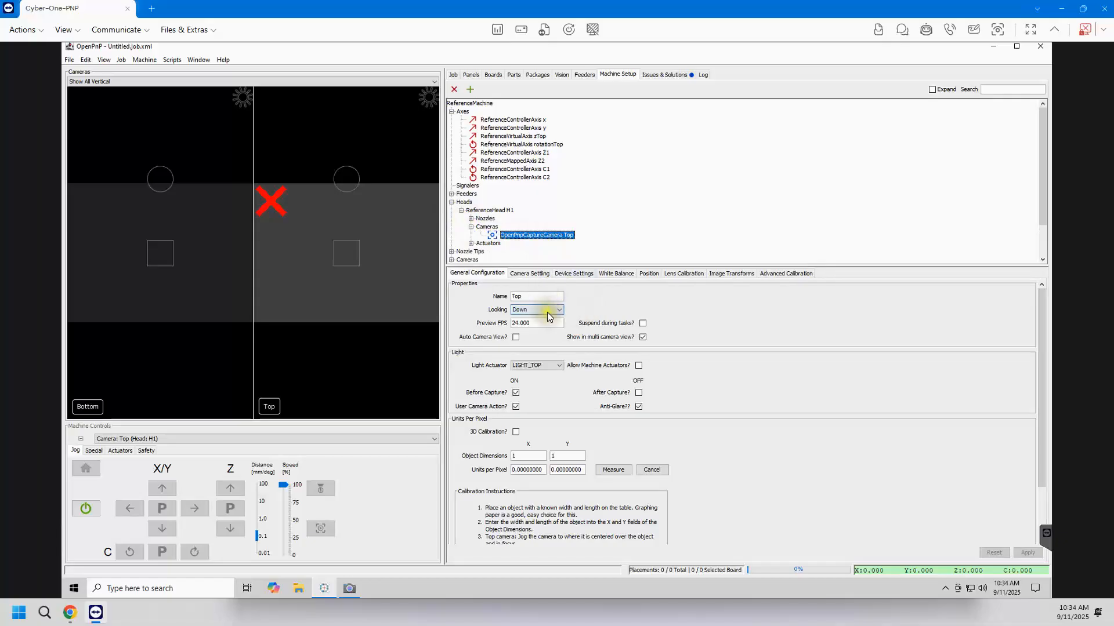
{"action": "left_click", "coordinate": [642, 323]}
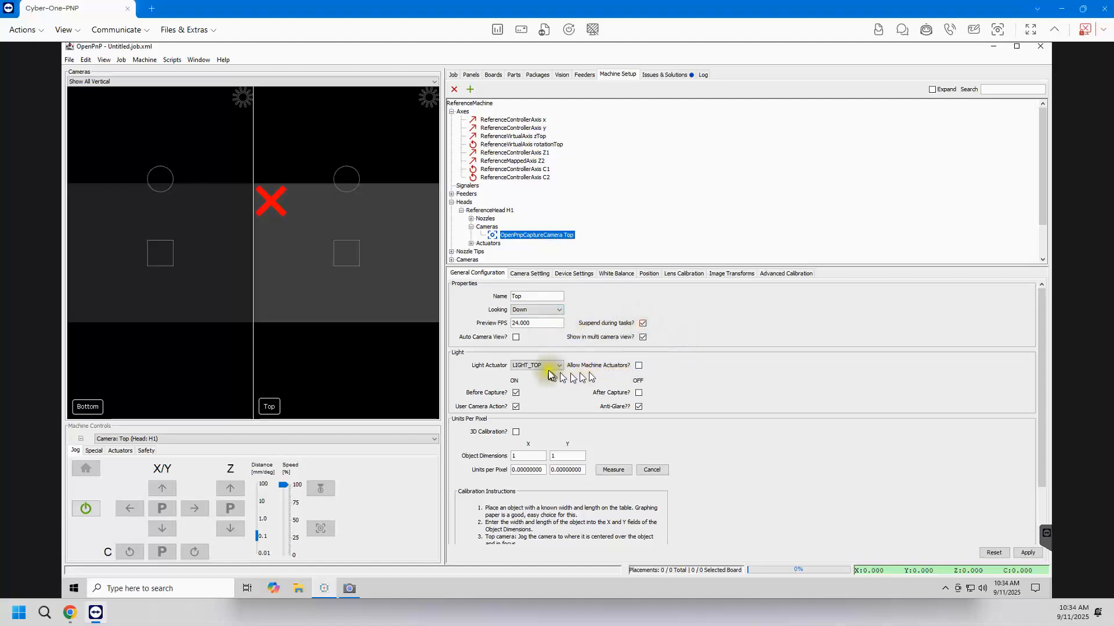
{"action": "left_click", "coordinate": [516, 338]}
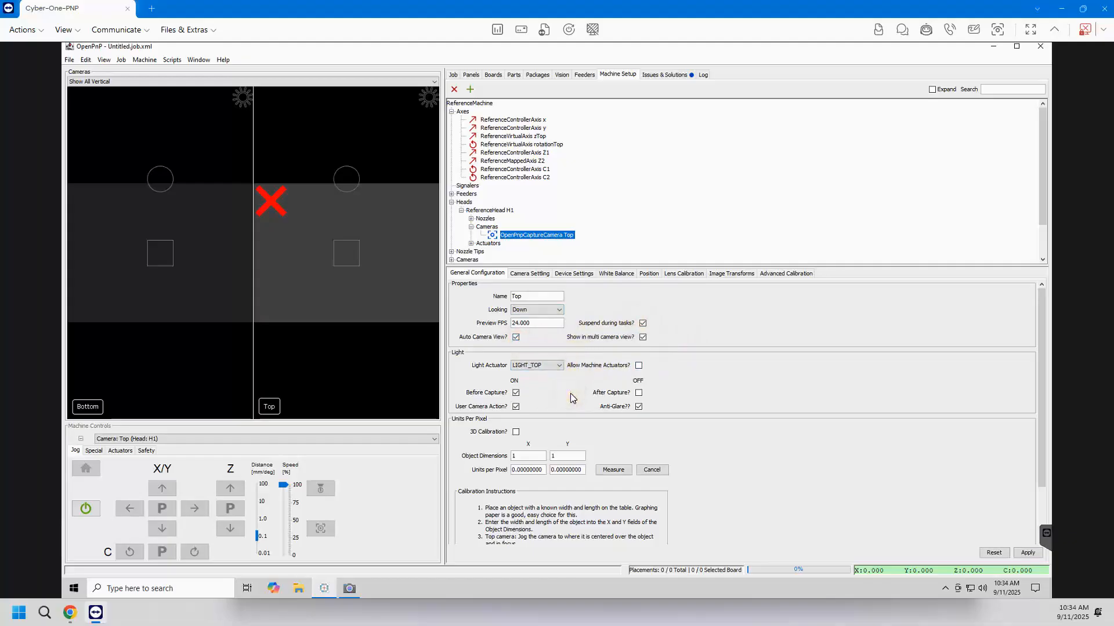
Assign the "top" capture device to the Top camera, apply it, and test its capture FPS.
{"action": "left_click", "coordinate": [528, 274]}
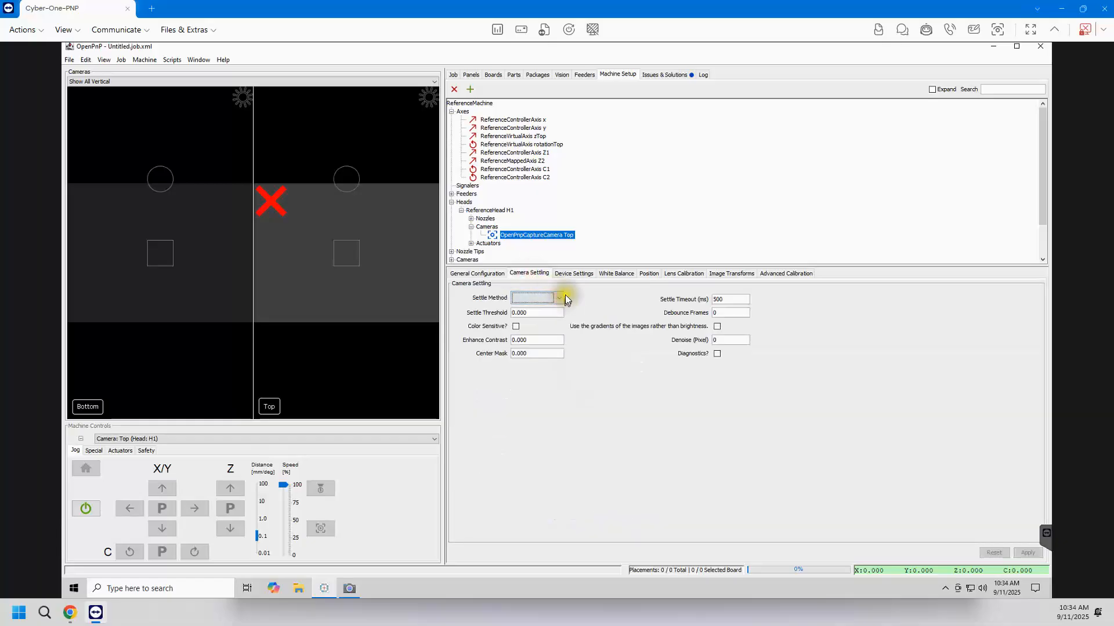
{"action": "left_click", "coordinate": [573, 273]}
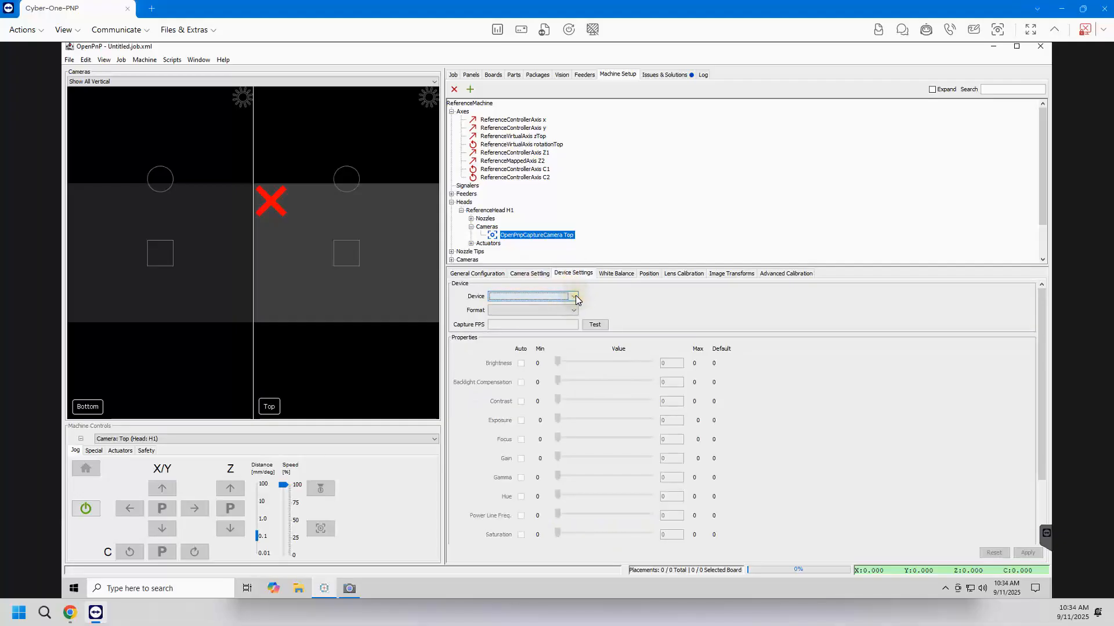
{"action": "left_click", "coordinate": [576, 296]}
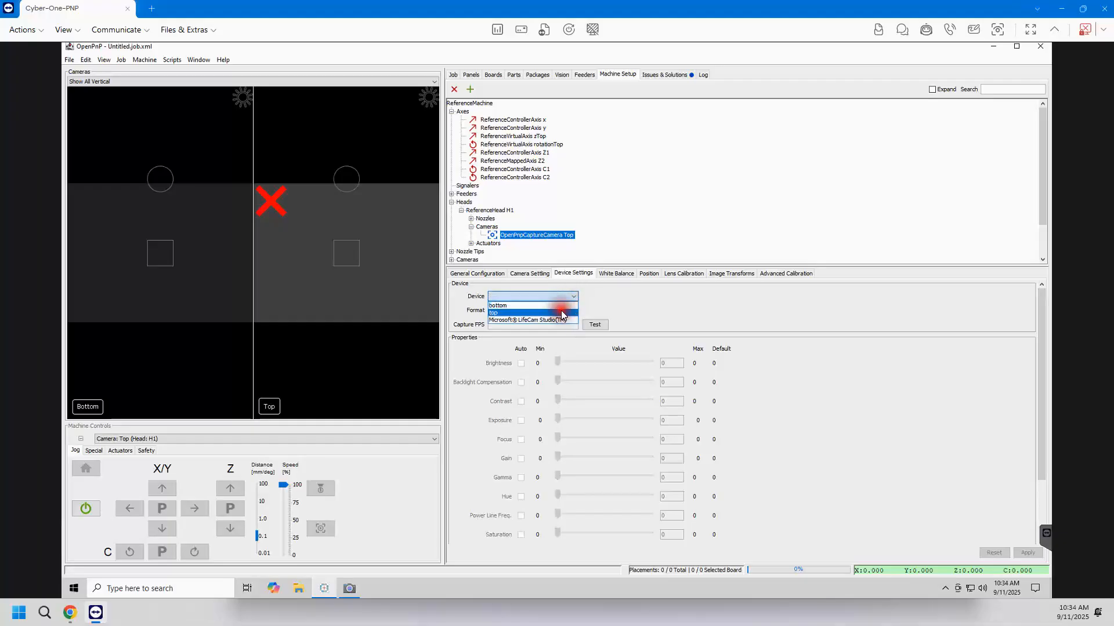
{"action": "left_click", "coordinate": [562, 312]}
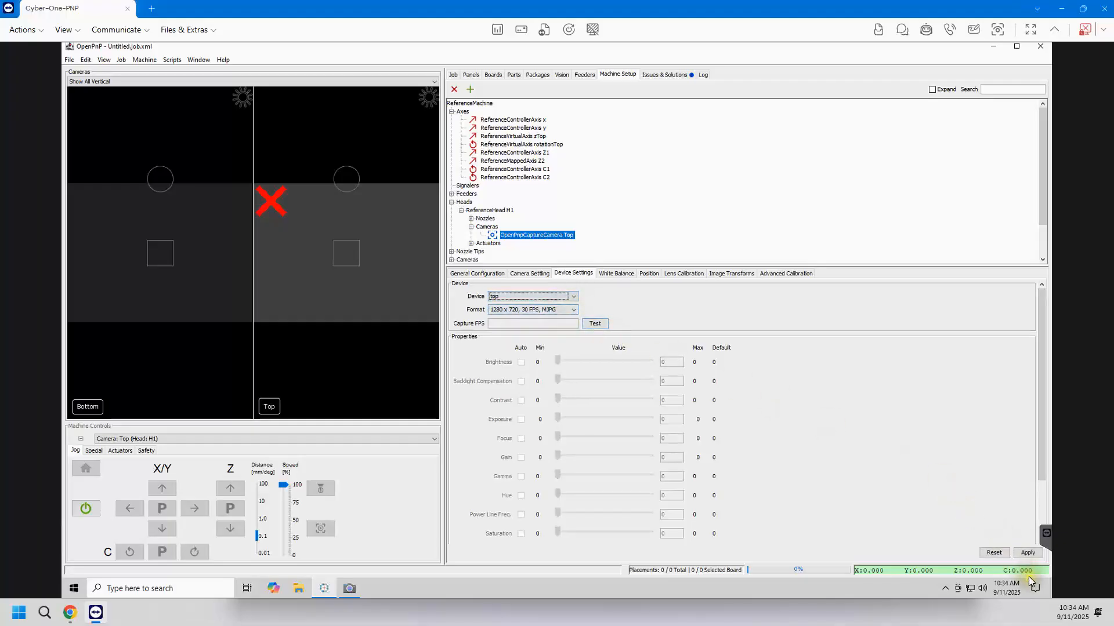
{"action": "left_click", "coordinate": [1028, 552]}
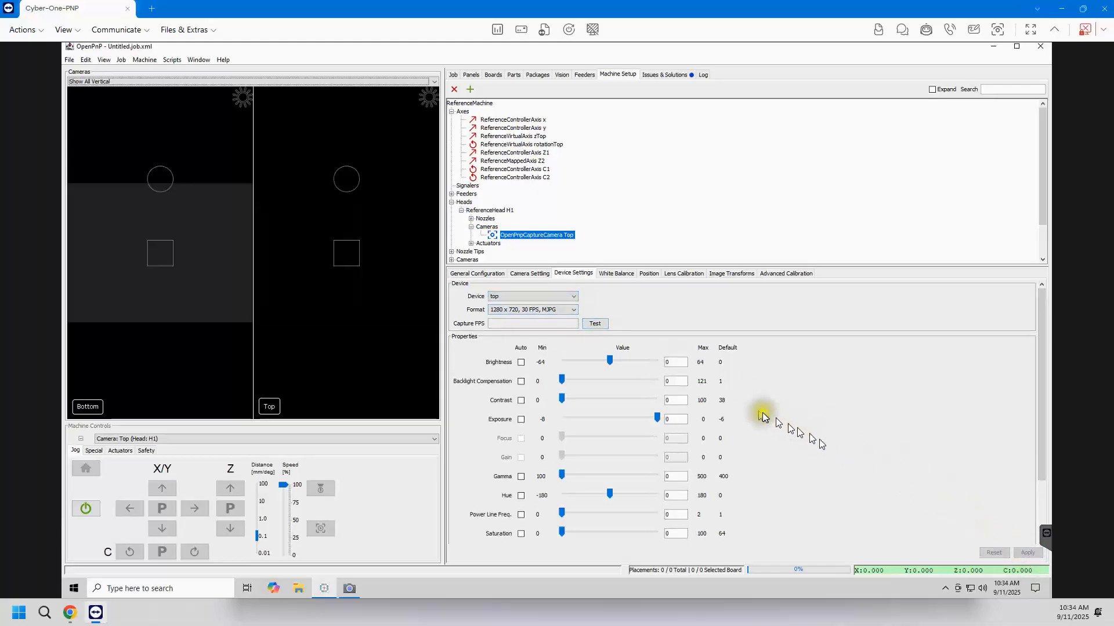
{"action": "left_click", "coordinate": [599, 326]}
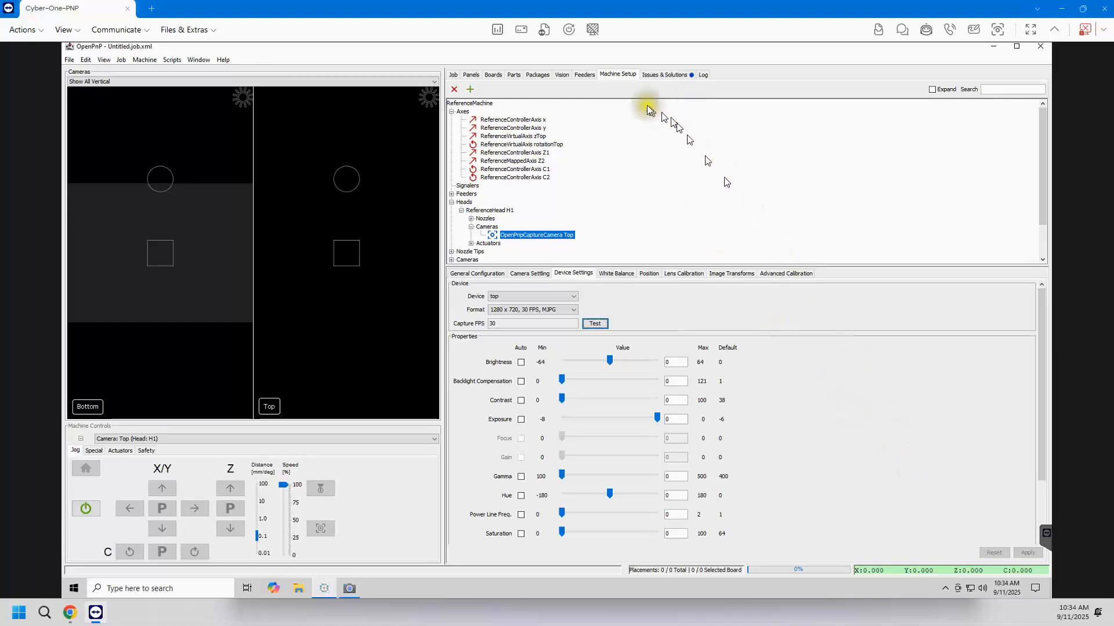
Accept the solution replacing the SimulatedUpCamera Bottom with an OpenPnpCaptureCamera.
{"action": "left_click", "coordinate": [653, 75]}
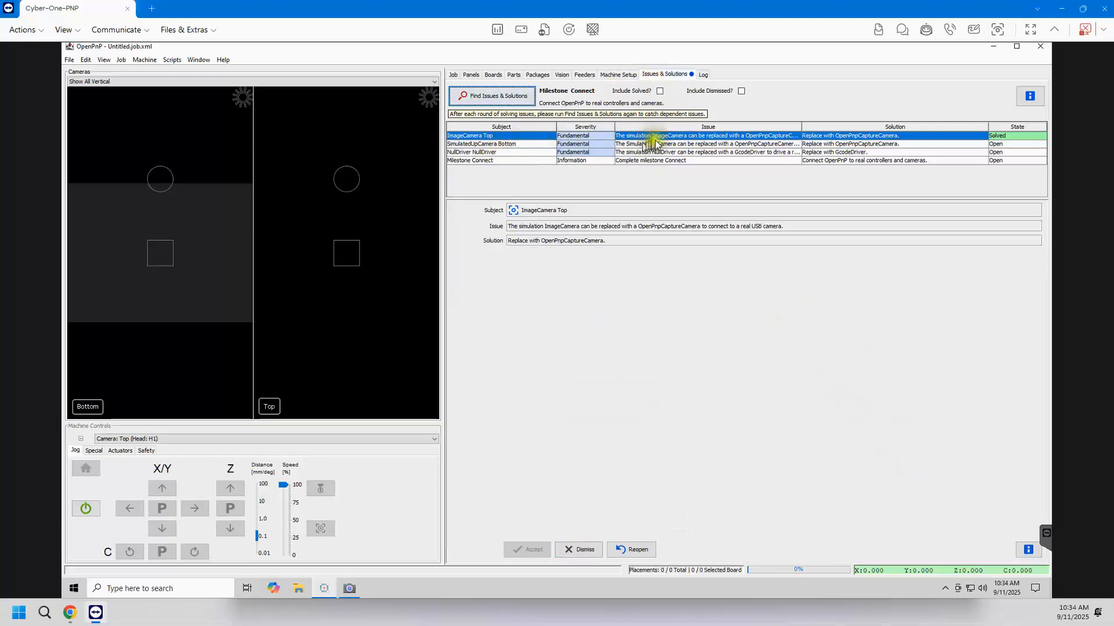
{"action": "left_click", "coordinate": [690, 145]}
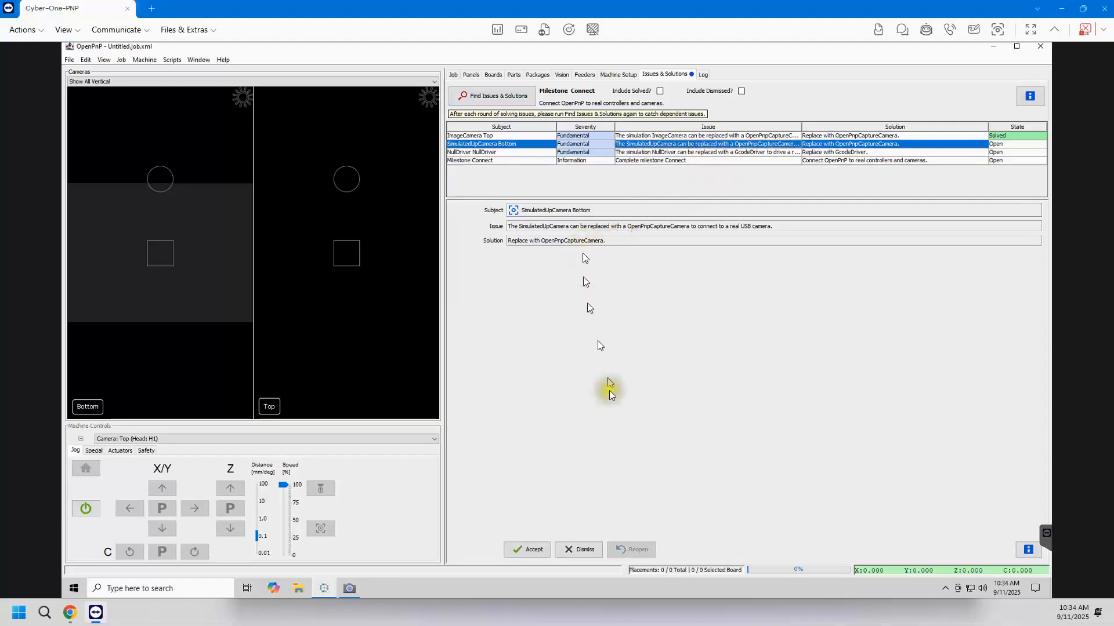
{"action": "left_click", "coordinate": [533, 550]}
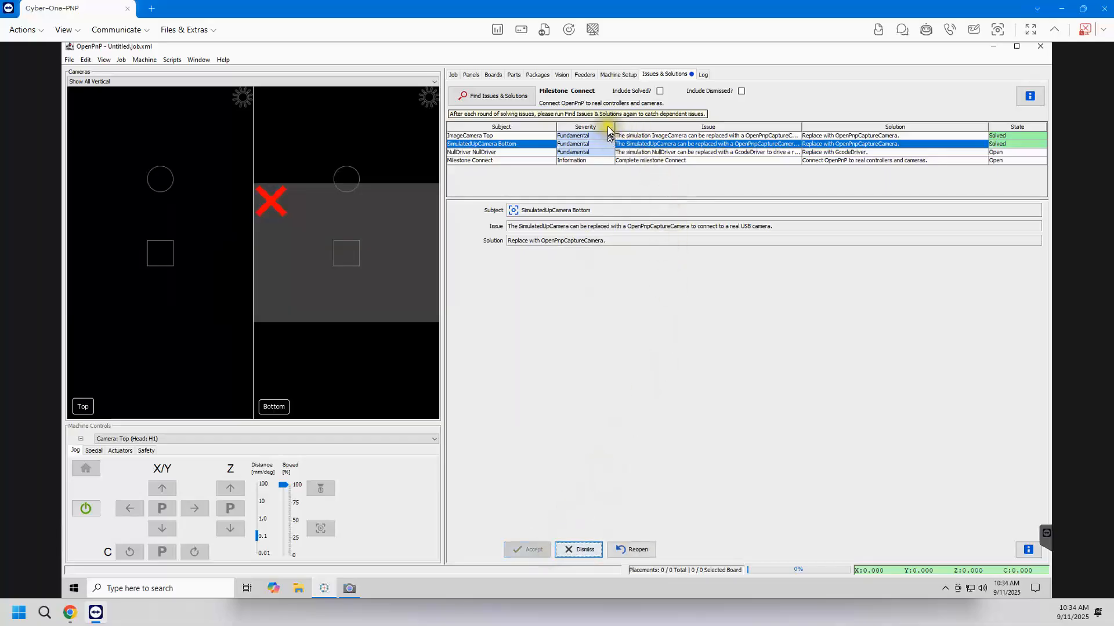
Assign the "bottom" capture device to the machine's Bottom camera and test its capture FPS.
{"action": "left_click", "coordinate": [634, 75]}
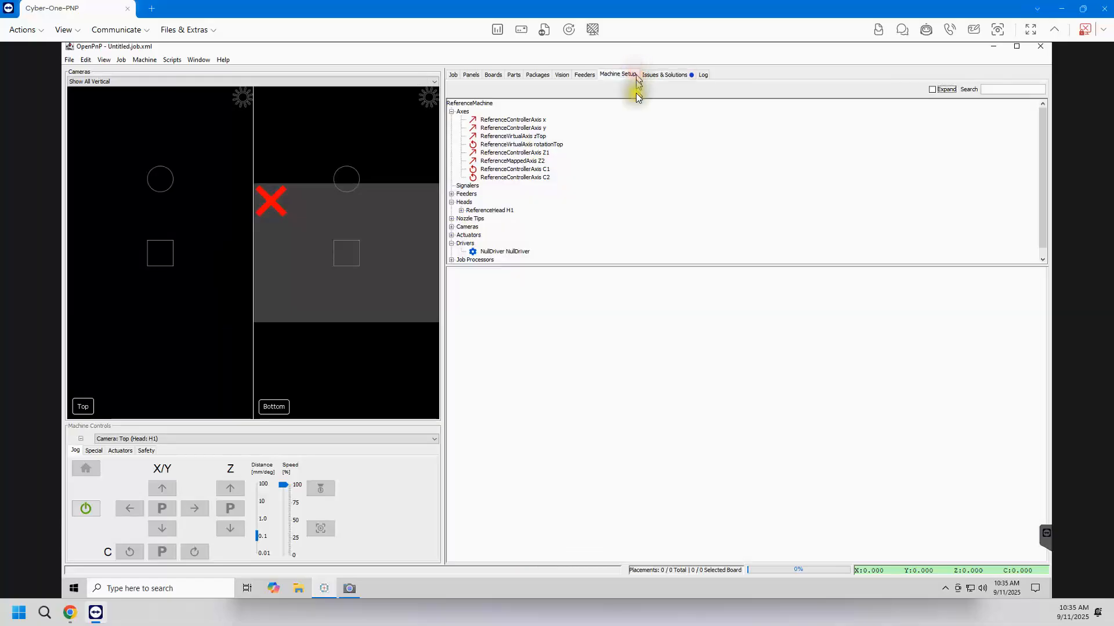
{"action": "left_click", "coordinate": [451, 226]}
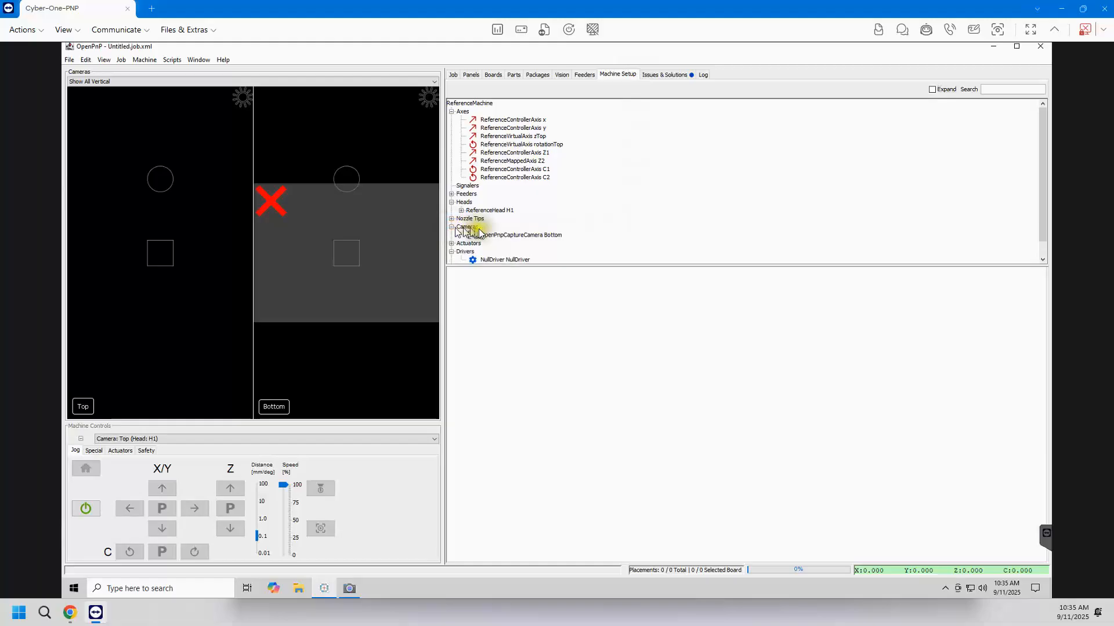
{"action": "left_click", "coordinate": [505, 235]}
{"action": "left_click", "coordinate": [530, 298]}
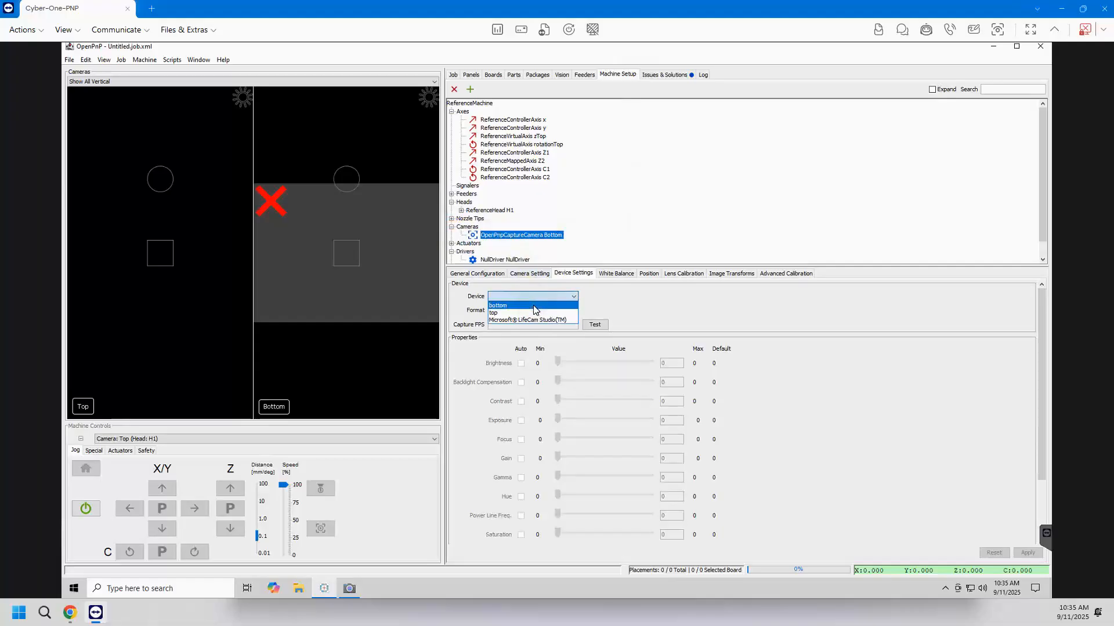
{"action": "left_click", "coordinate": [533, 305]}
{"action": "left_click", "coordinate": [599, 324]}
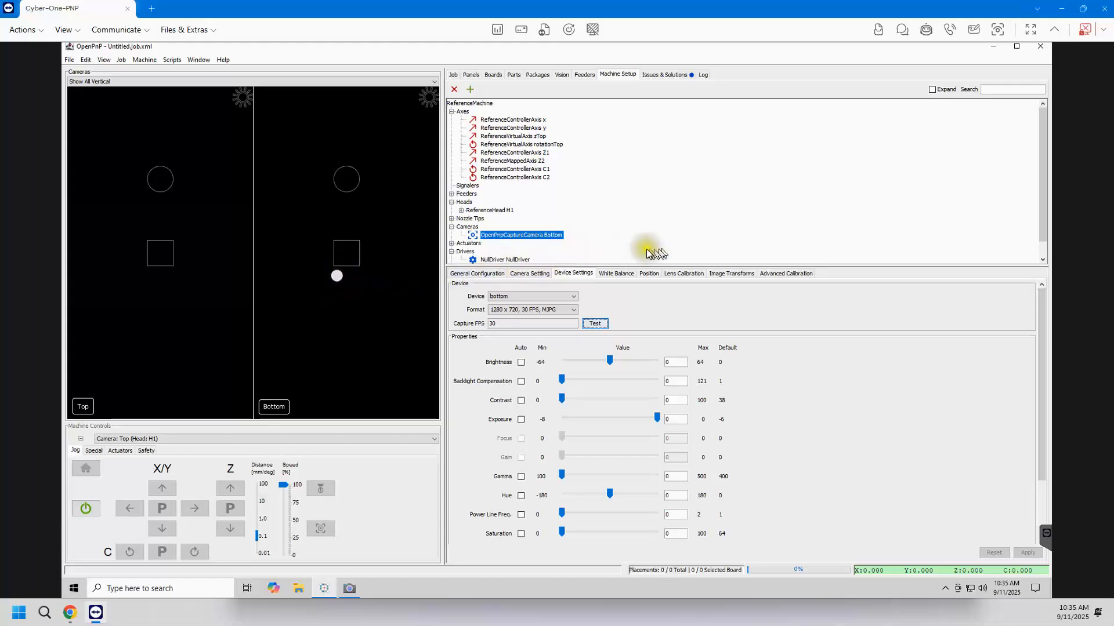
Review the NullDriver issue and its proposed replacement solution in Issues & Solutions.
{"action": "left_click", "coordinate": [664, 74]}
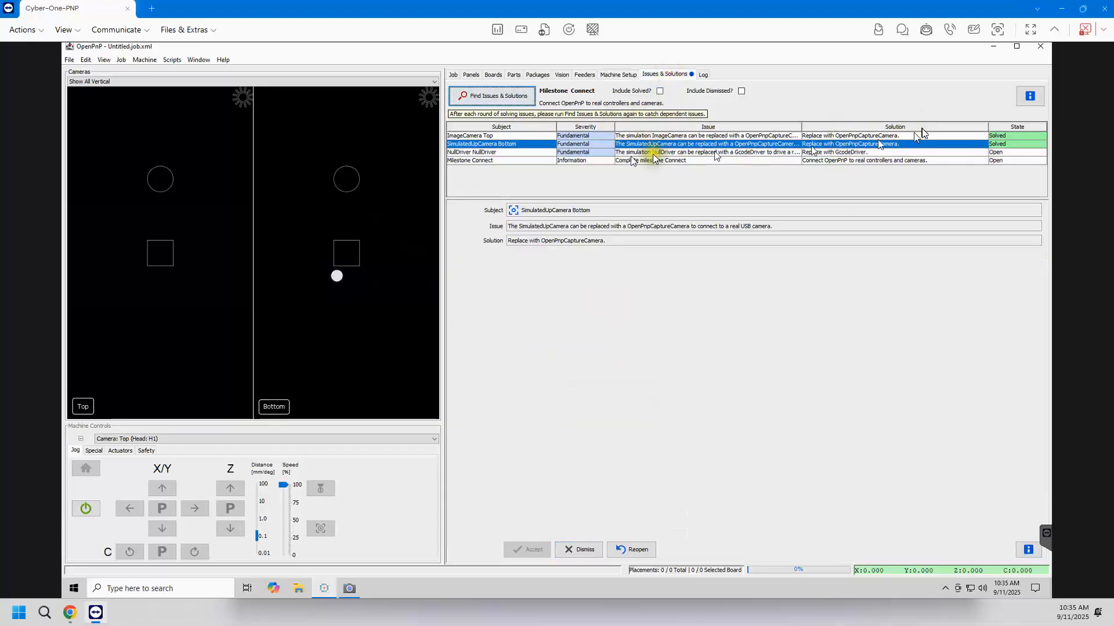
{"action": "left_click", "coordinate": [491, 154]}
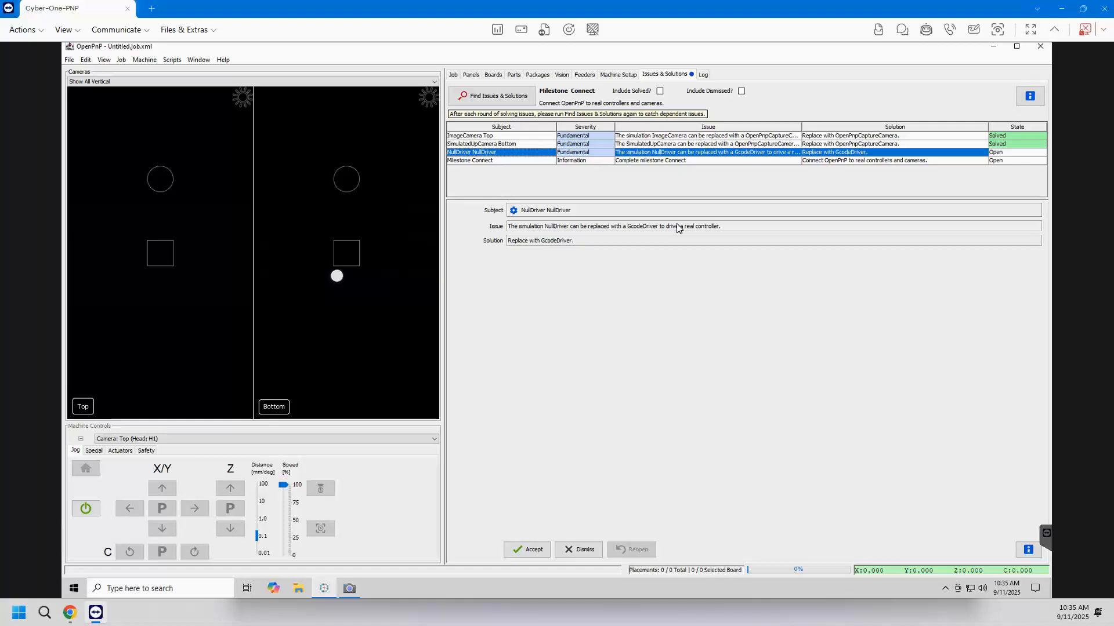
{"action": "left_click", "coordinate": [663, 240]}
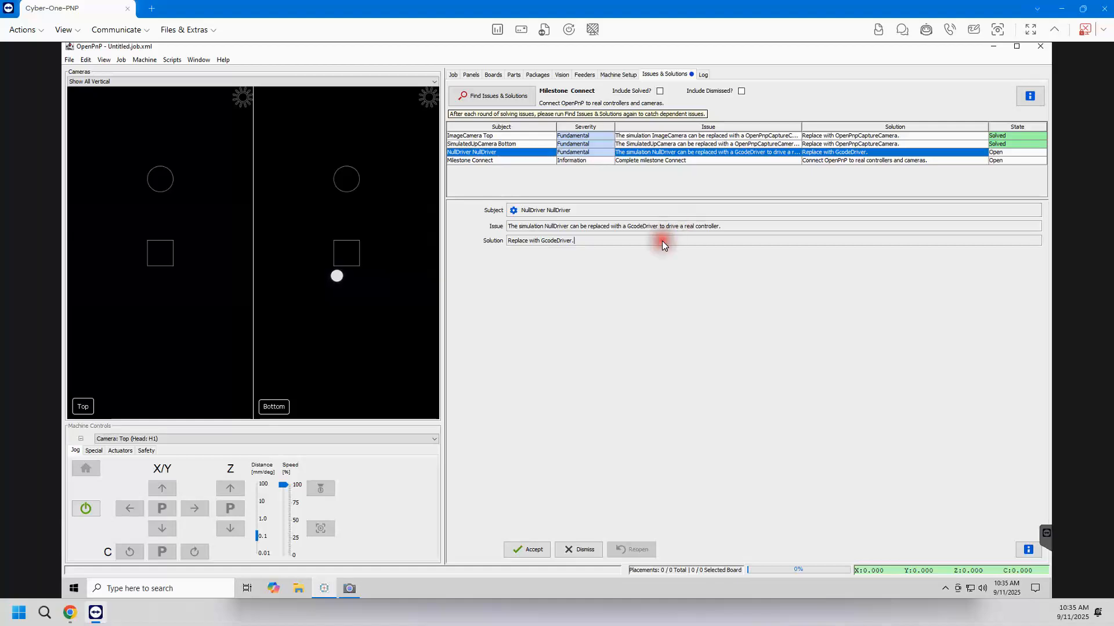
Add a GcodeAsyncDriver to the machine's Drivers.
{"action": "left_click", "coordinate": [634, 77]}
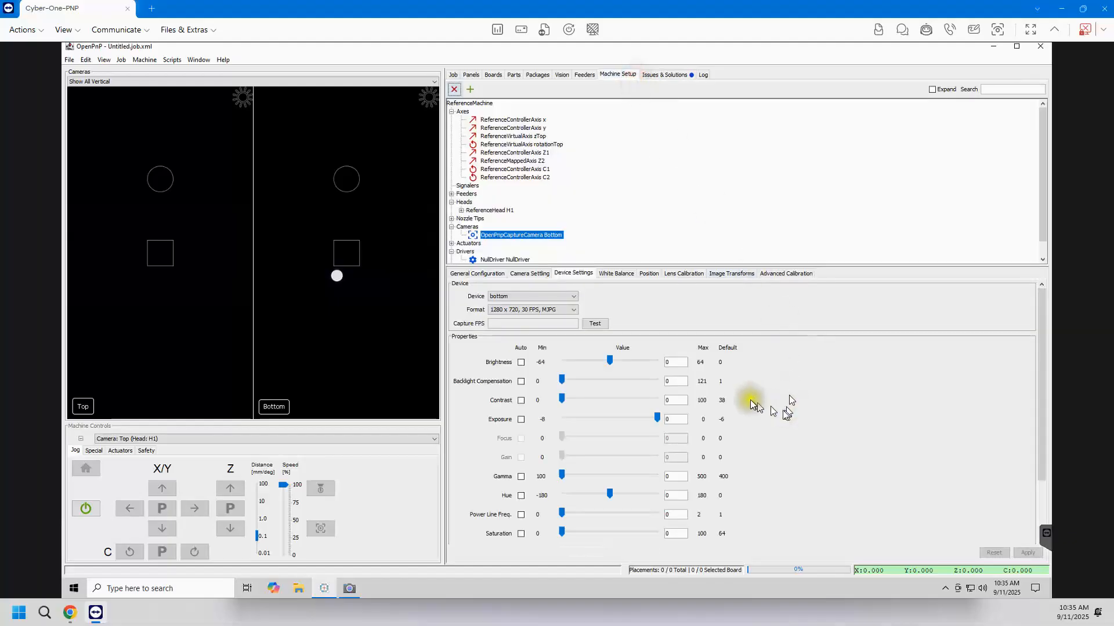
{"action": "left_click", "coordinate": [514, 259]}
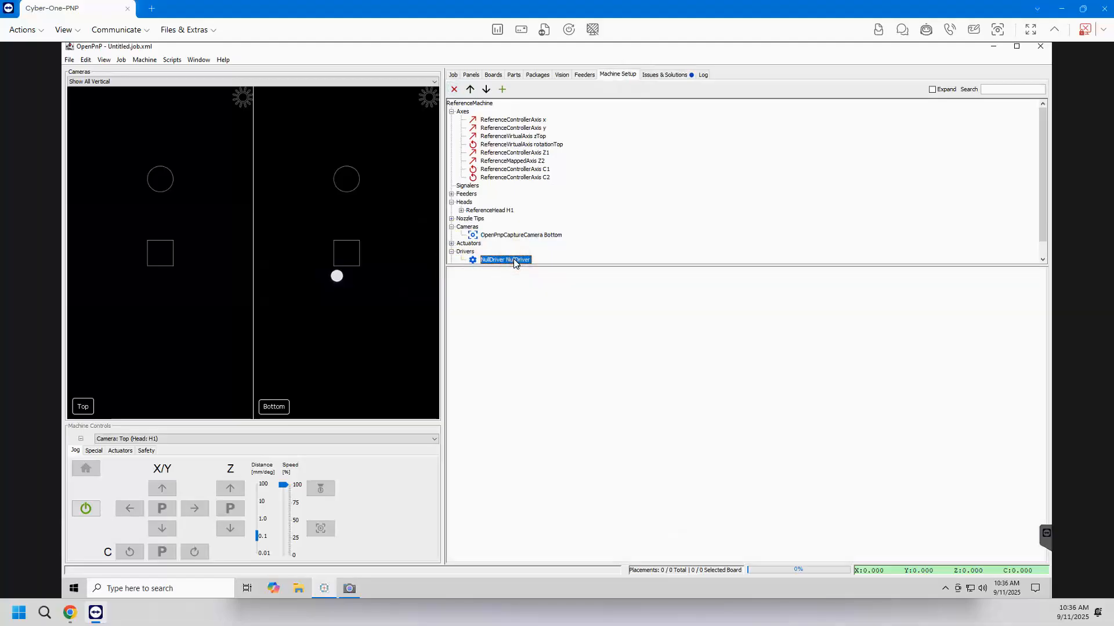
{"action": "scroll", "coordinate": [514, 259], "scroll_direction": "down", "scroll_amount": 1}
{"action": "left_click", "coordinate": [467, 236]}
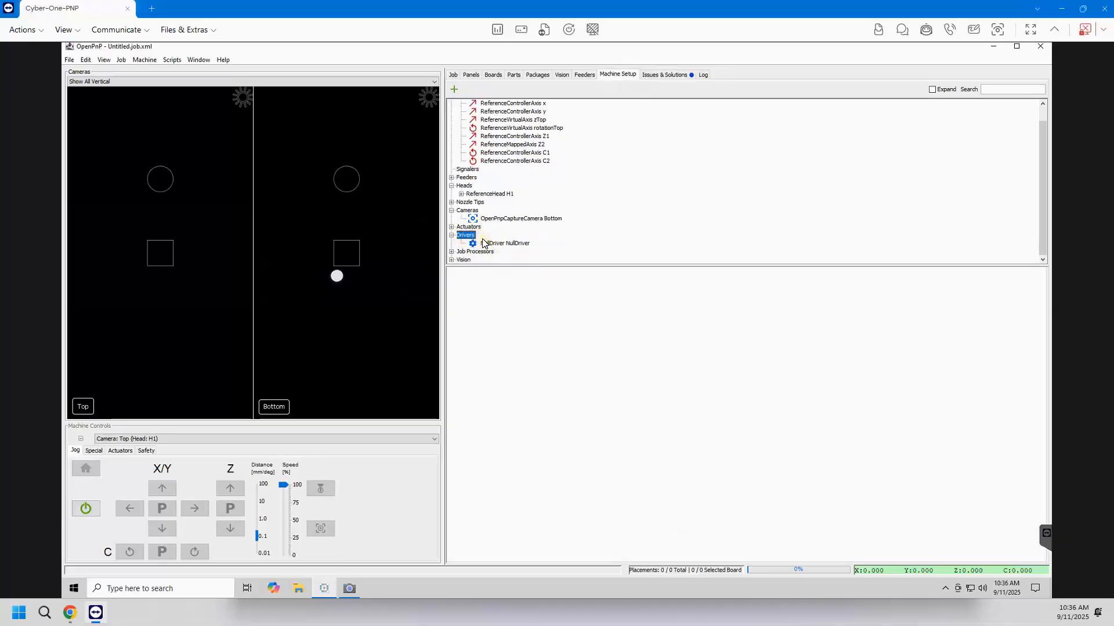
{"action": "left_click", "coordinate": [453, 90]}
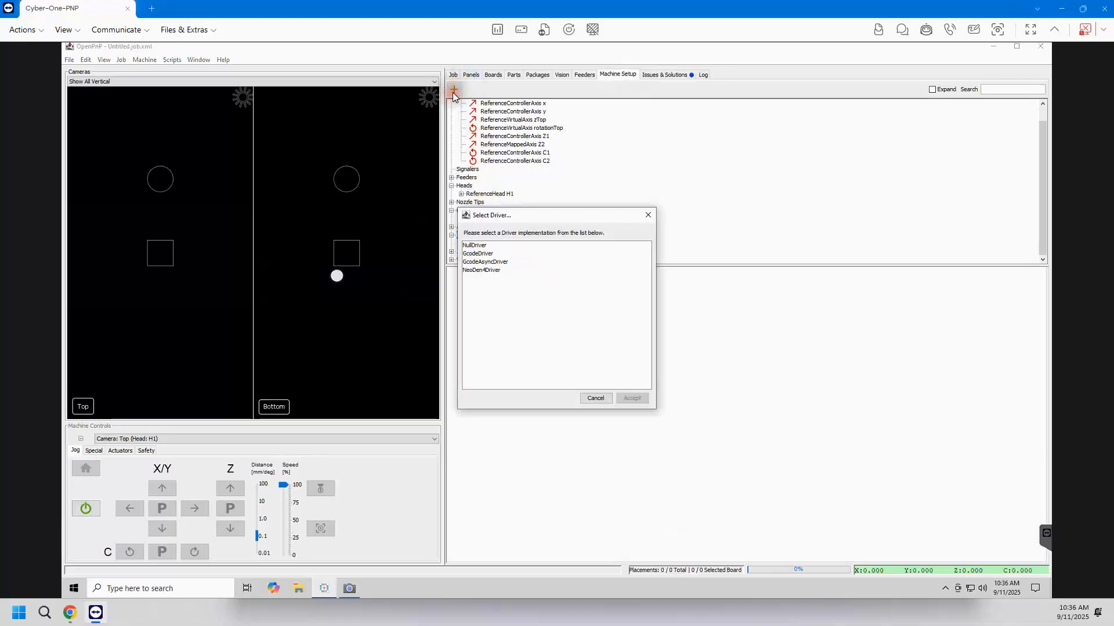
{"action": "left_click", "coordinate": [499, 262]}
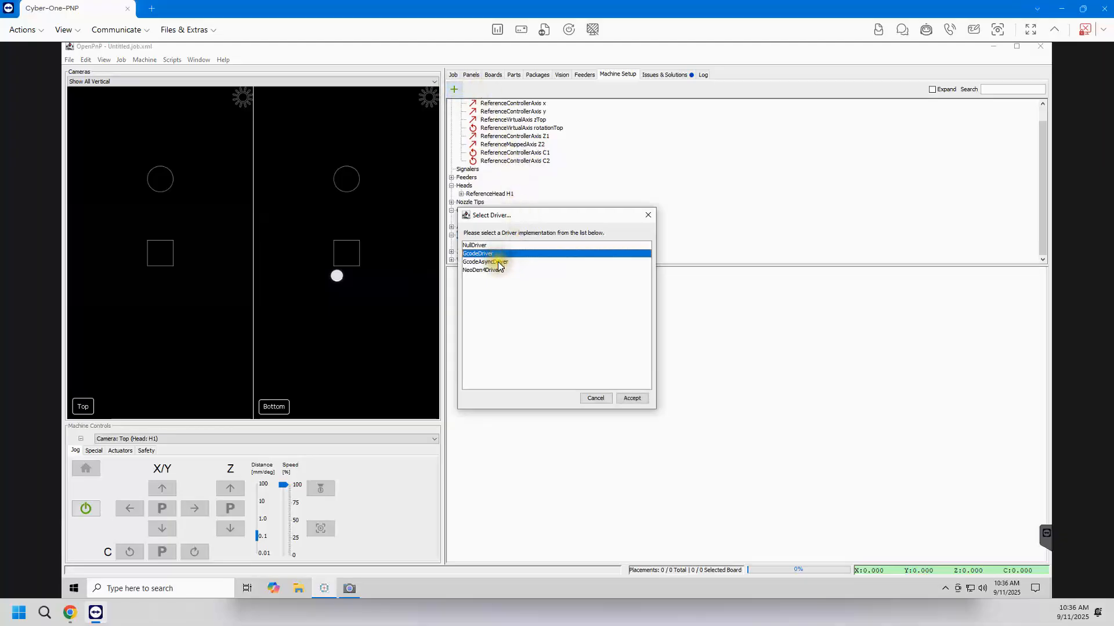
{"action": "left_click", "coordinate": [635, 397]}
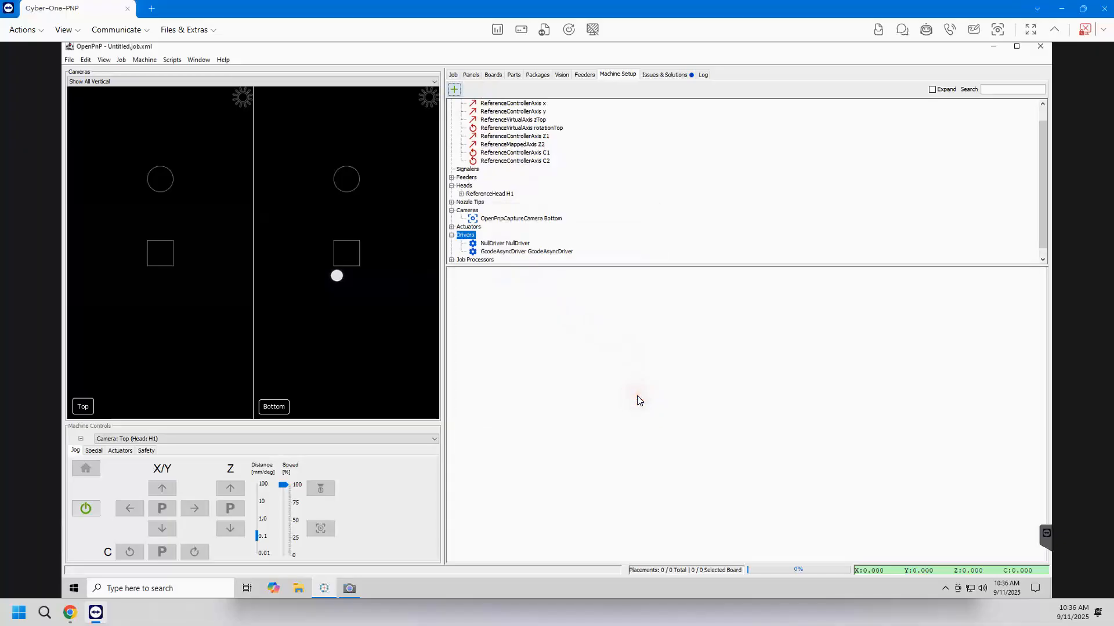
Name the GcodeAsyncDriver PNP_Board1.7, set its serial port to COM3, and apply the configuration.
{"action": "left_click", "coordinate": [523, 252]}
{"action": "double_click", "coordinate": [562, 296]}
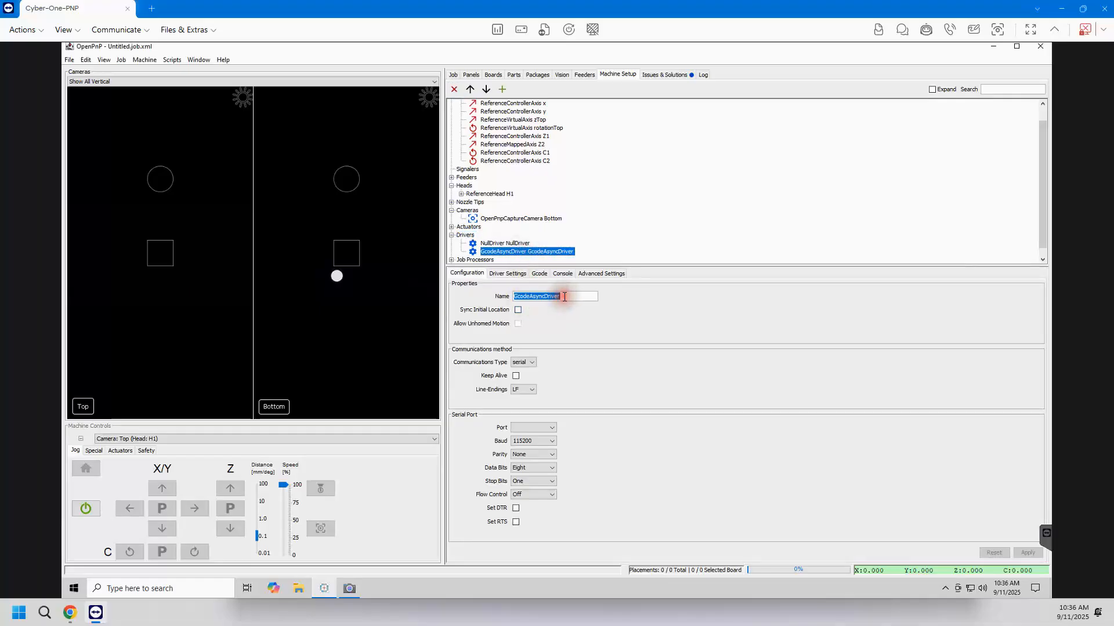
{"action": "type", "text": "PN"}
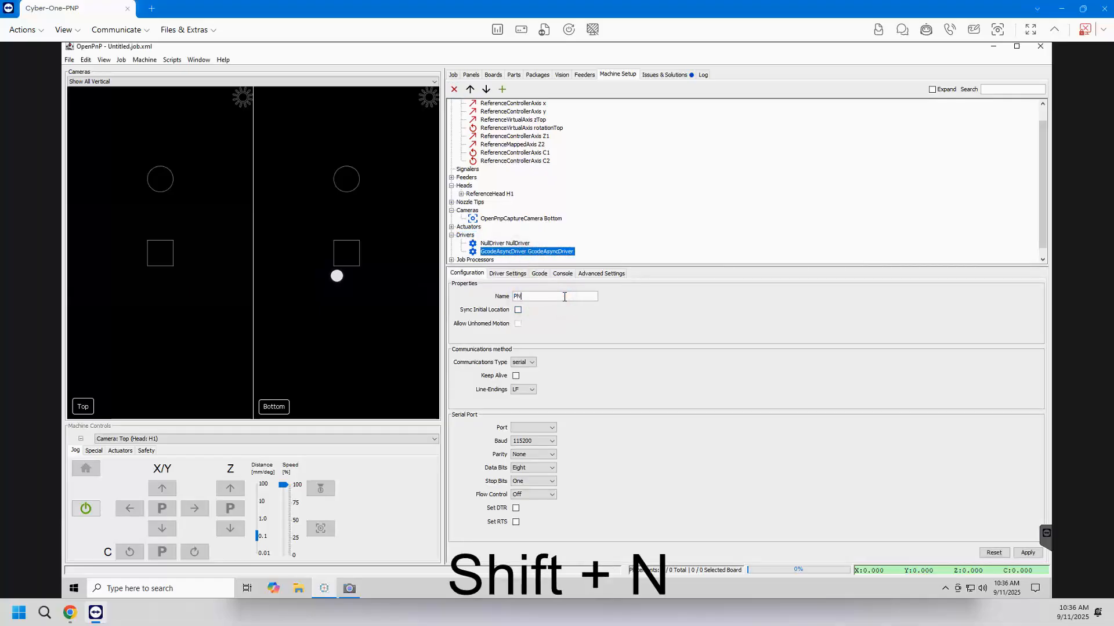
{"action": "type", "text": "P_"}
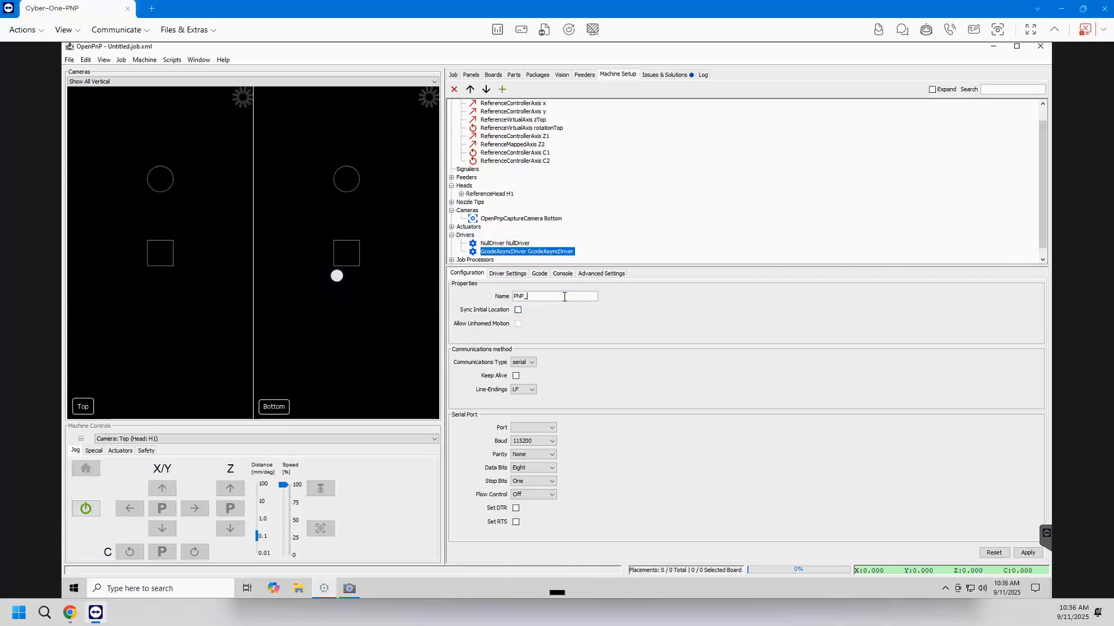
{"action": "type", "text": "Board1.7"}
{"action": "left_click", "coordinate": [555, 427]}
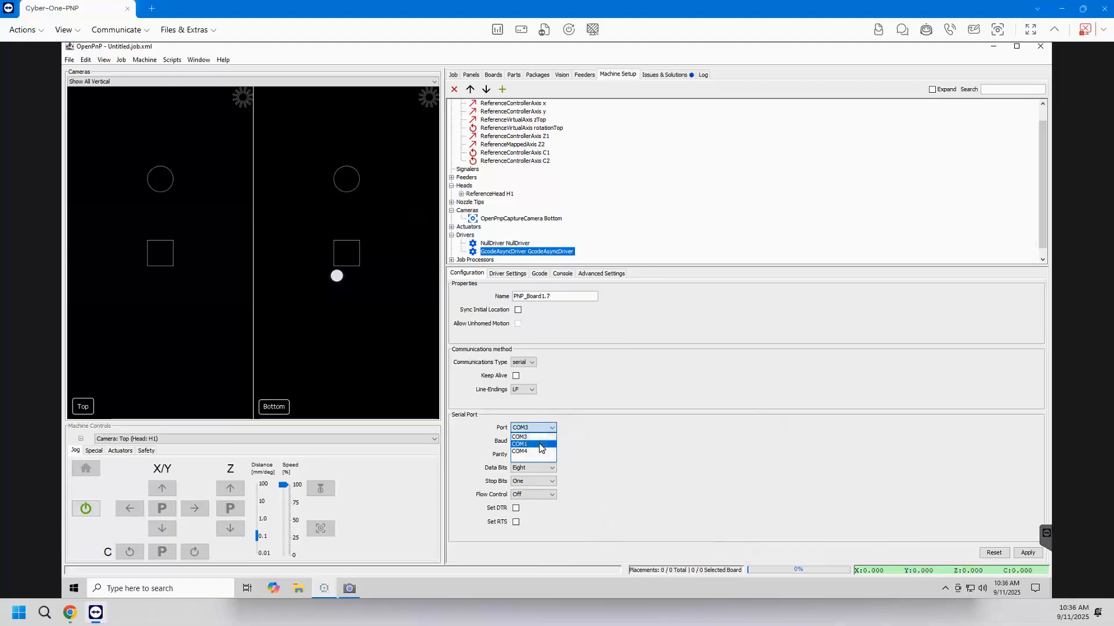
{"action": "left_click", "coordinate": [534, 437]}
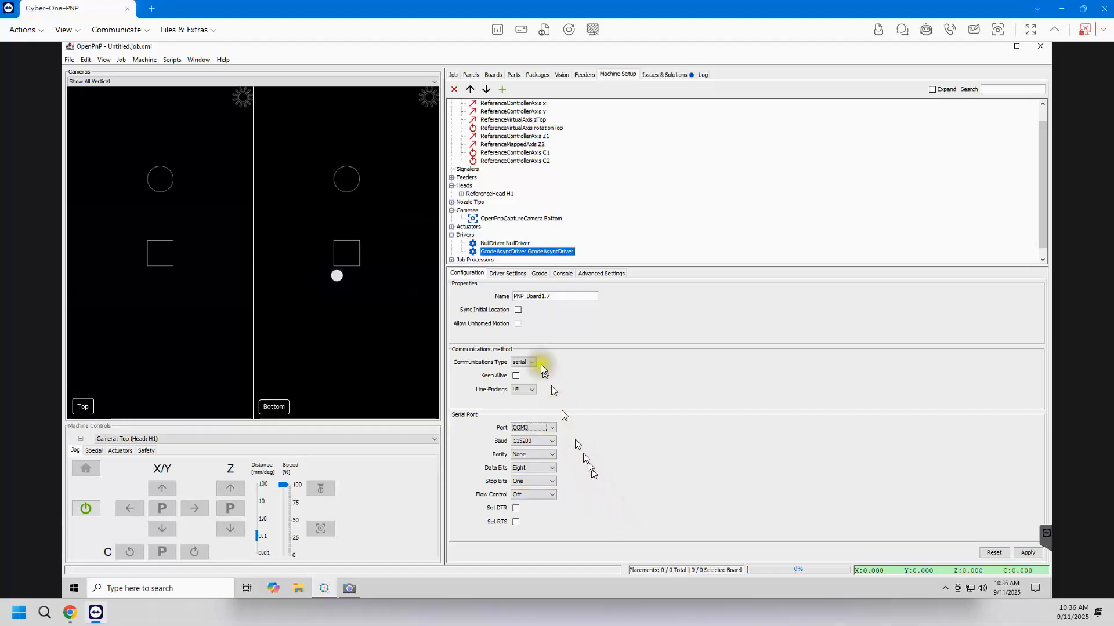
{"action": "left_click", "coordinate": [1028, 553]}
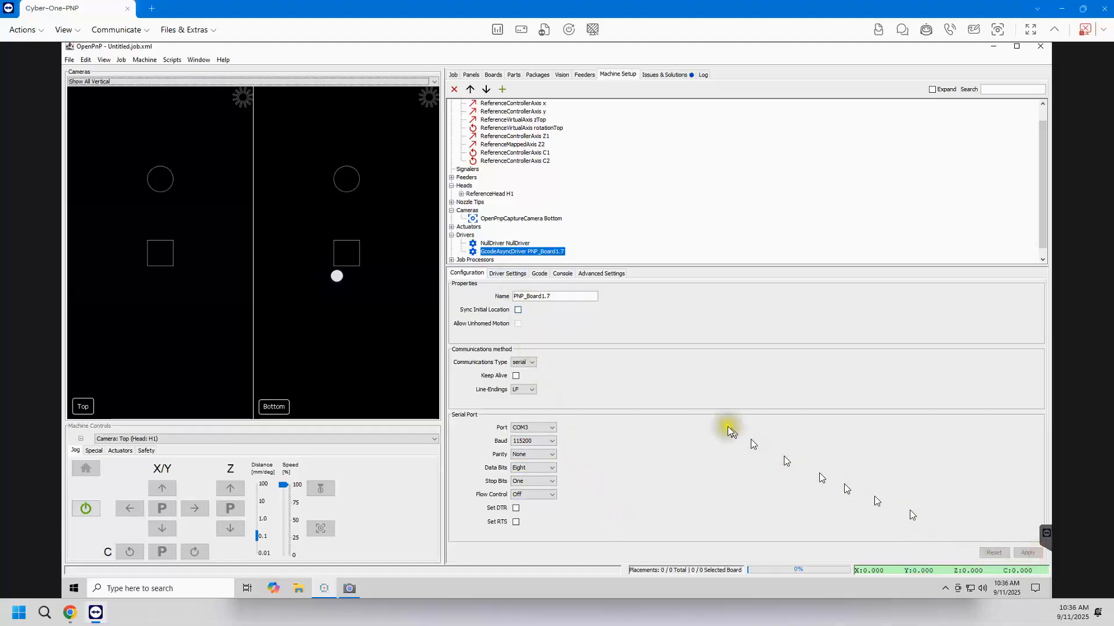
Set the PNP_Board1.7 driver to Full3rdOrderControl with Compress G-code, Remove Comments and Log G-code enabled, apply, and detect its firmware.
{"action": "left_click", "coordinate": [518, 278]}
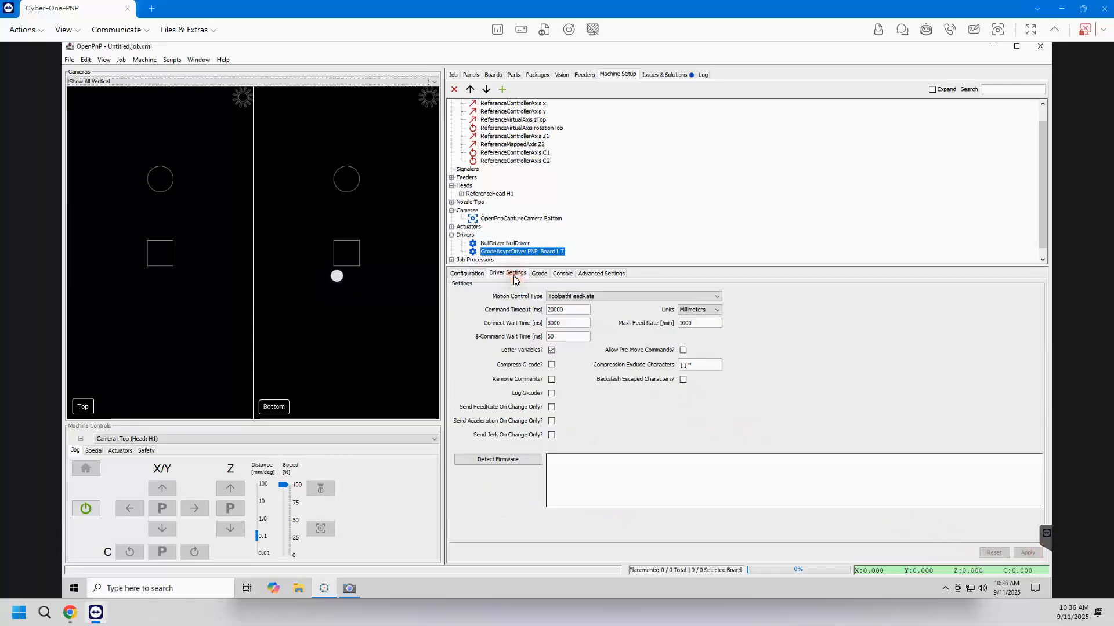
{"action": "left_click", "coordinate": [588, 298]}
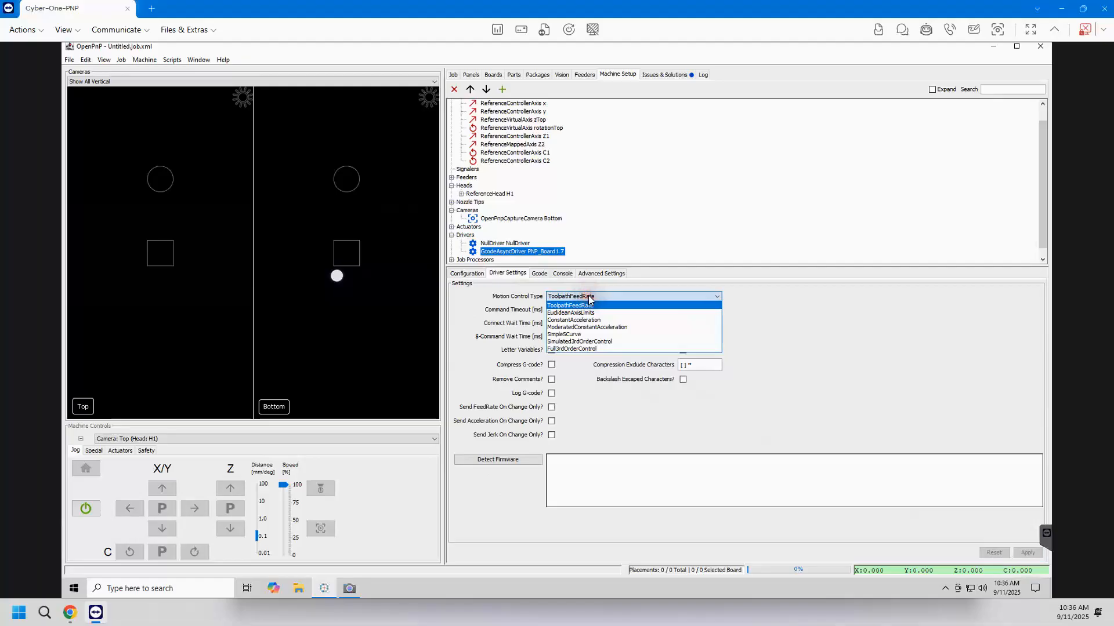
{"action": "left_click", "coordinate": [619, 350]}
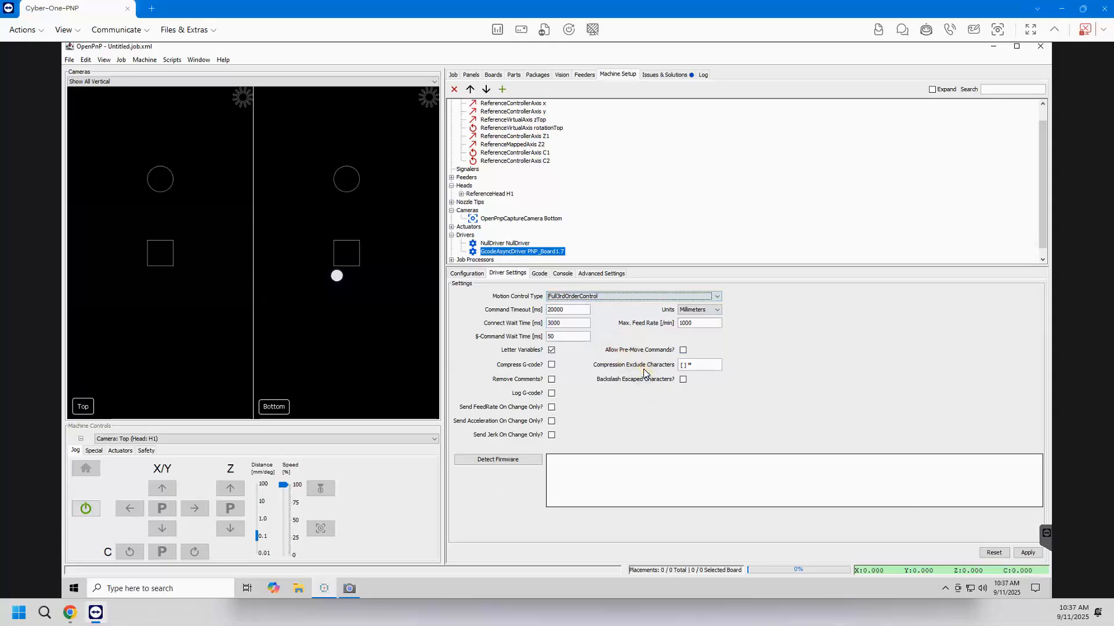
{"action": "left_click", "coordinate": [551, 365]}
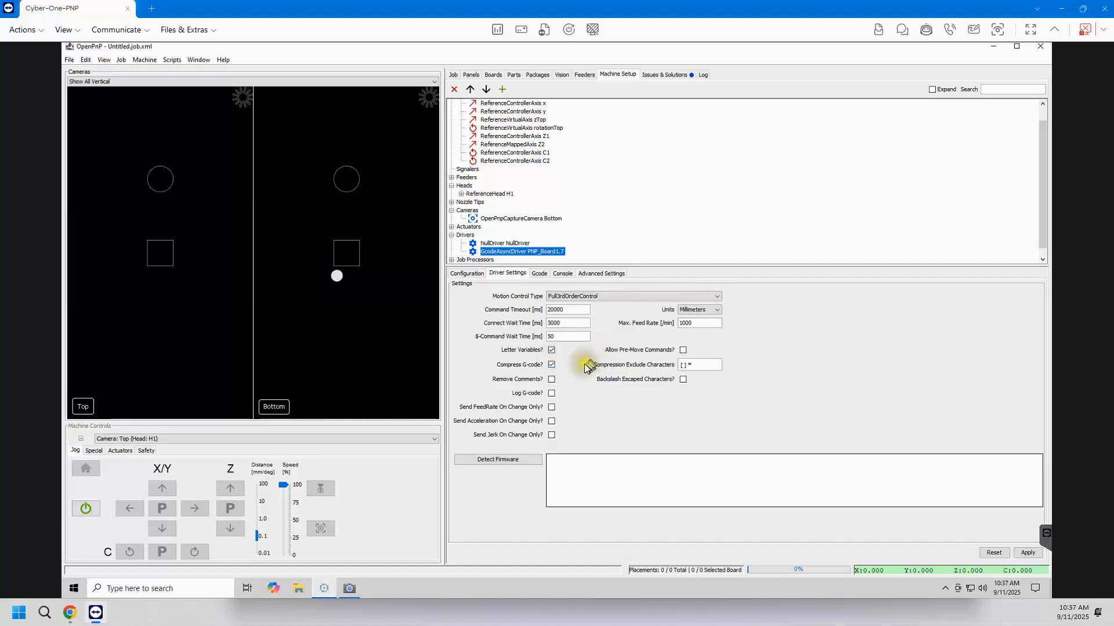
{"action": "left_click", "coordinate": [551, 380]}
{"action": "left_click", "coordinate": [551, 394]}
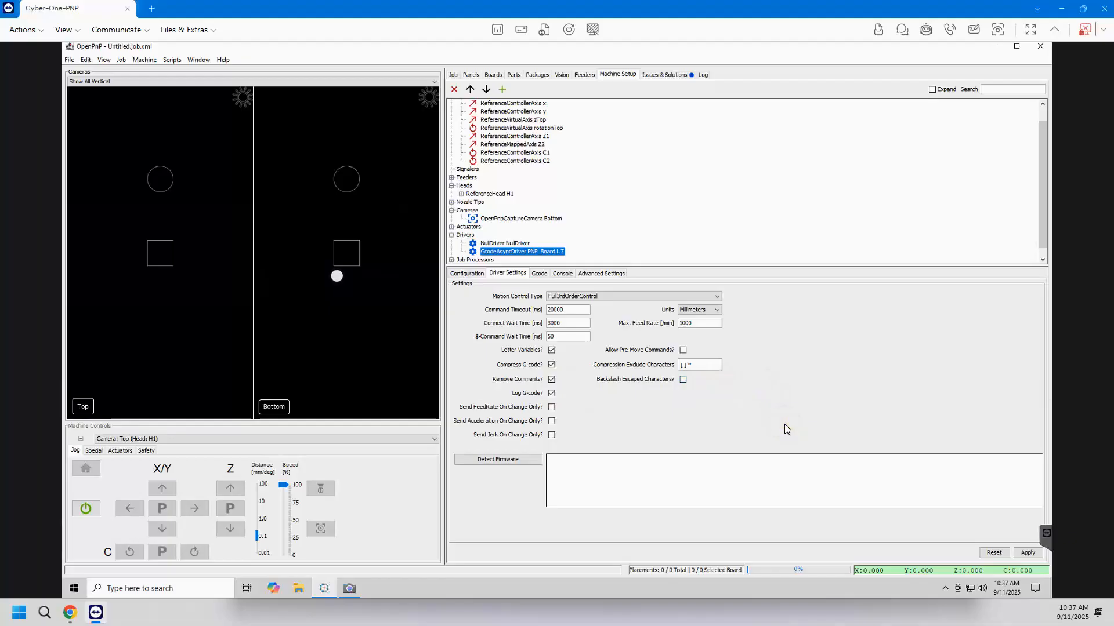
{"action": "left_click", "coordinate": [1027, 556]}
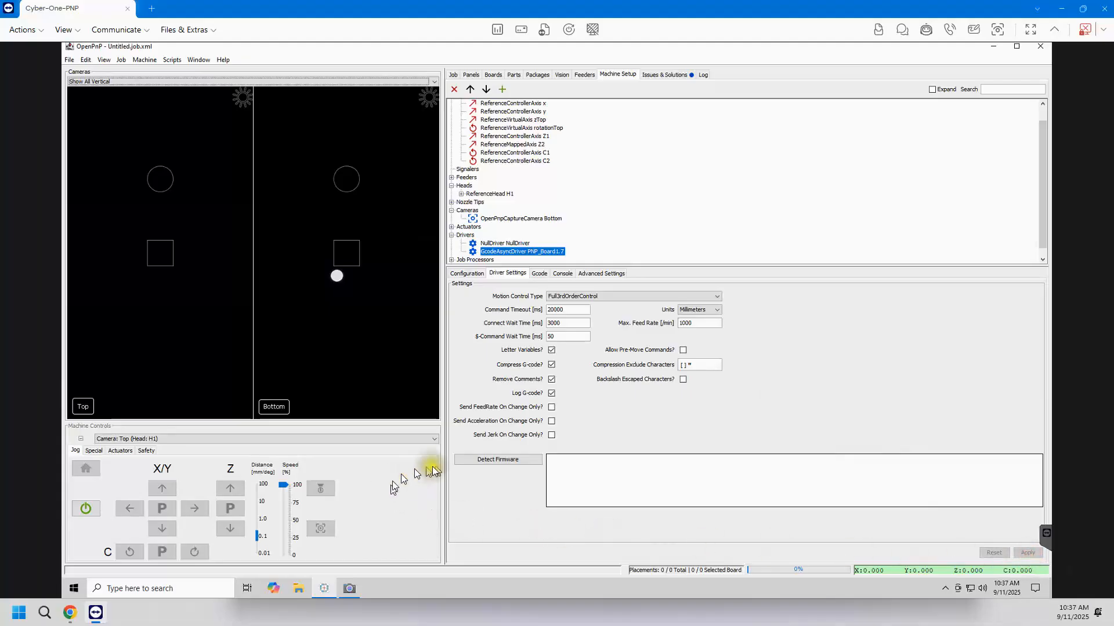
{"action": "left_click", "coordinate": [486, 459]}
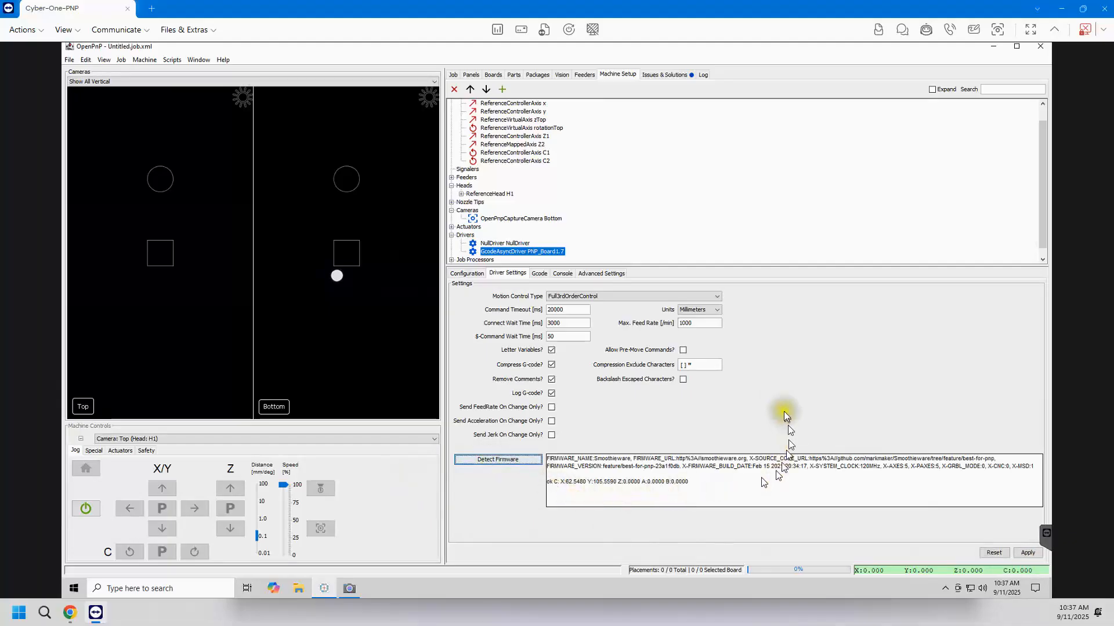
Apply the PNP_Board1.7 driver settings and dismiss the NullDriver replacement issue in Issues & Solutions.
{"action": "left_click", "coordinate": [1037, 553]}
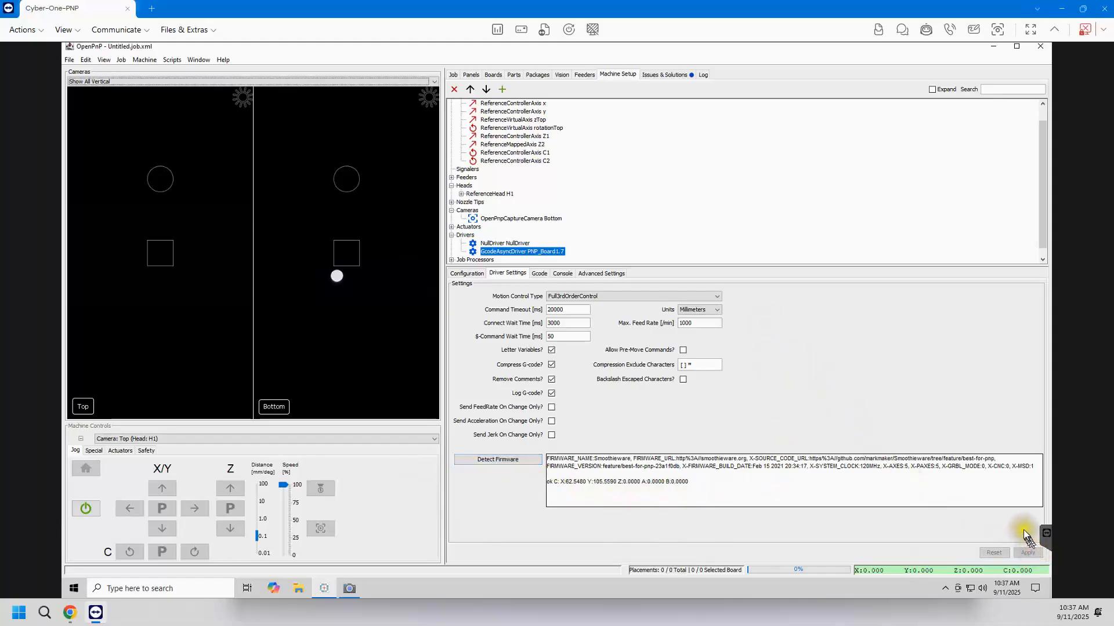
{"action": "left_click", "coordinate": [668, 74]}
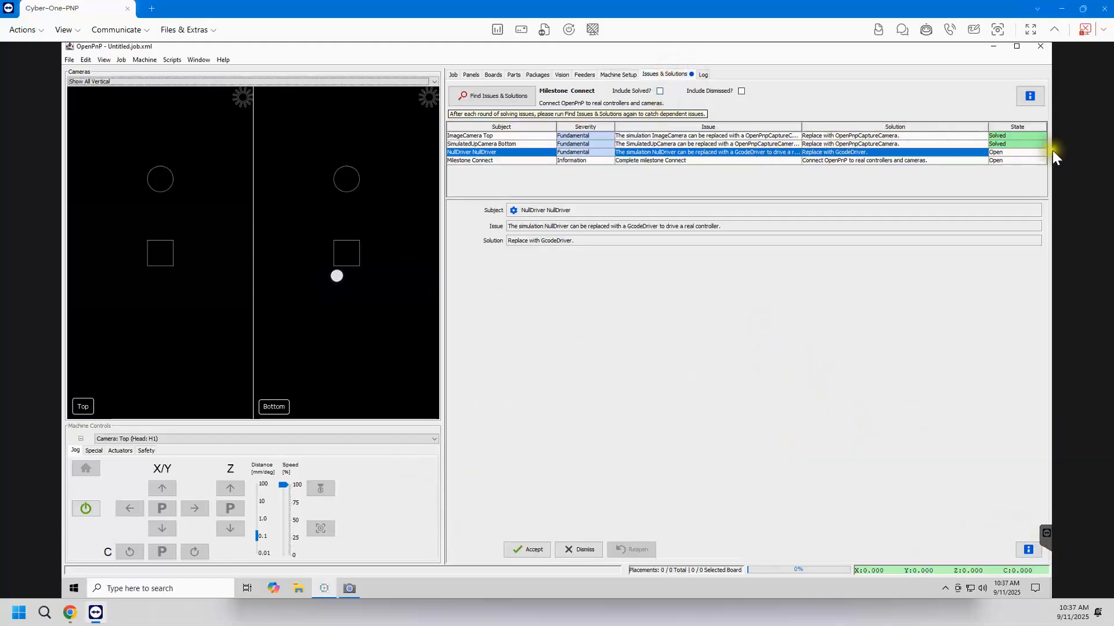
{"action": "left_click", "coordinate": [580, 550]}
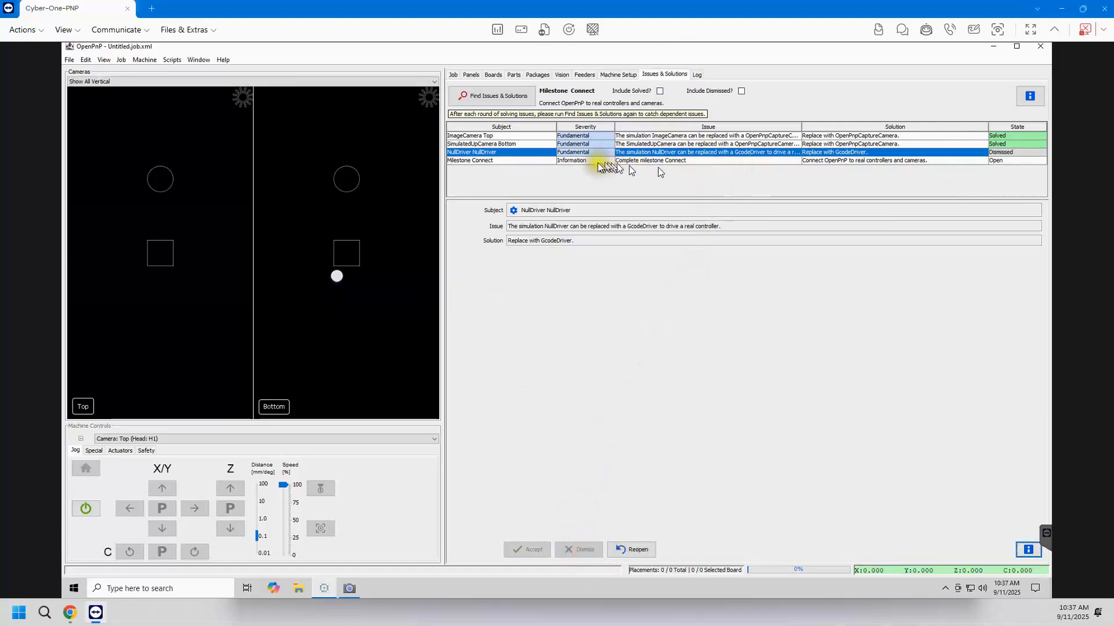
Try to complete the Connect milestone with the Proceed to Basics option.
{"action": "left_click", "coordinate": [490, 161]}
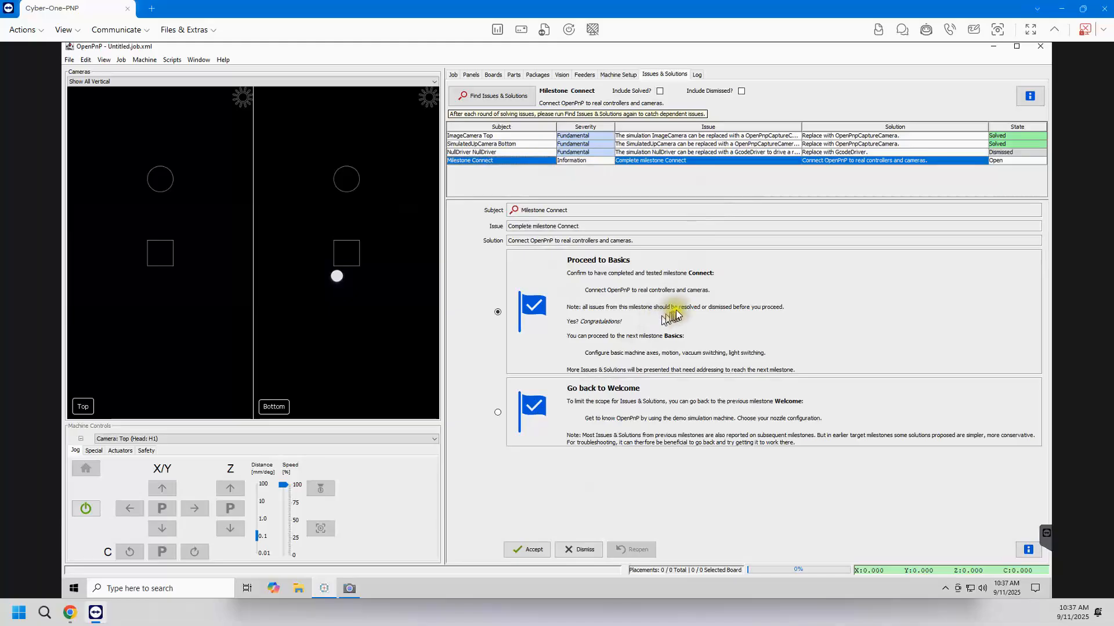
{"action": "left_click", "coordinate": [524, 550]}
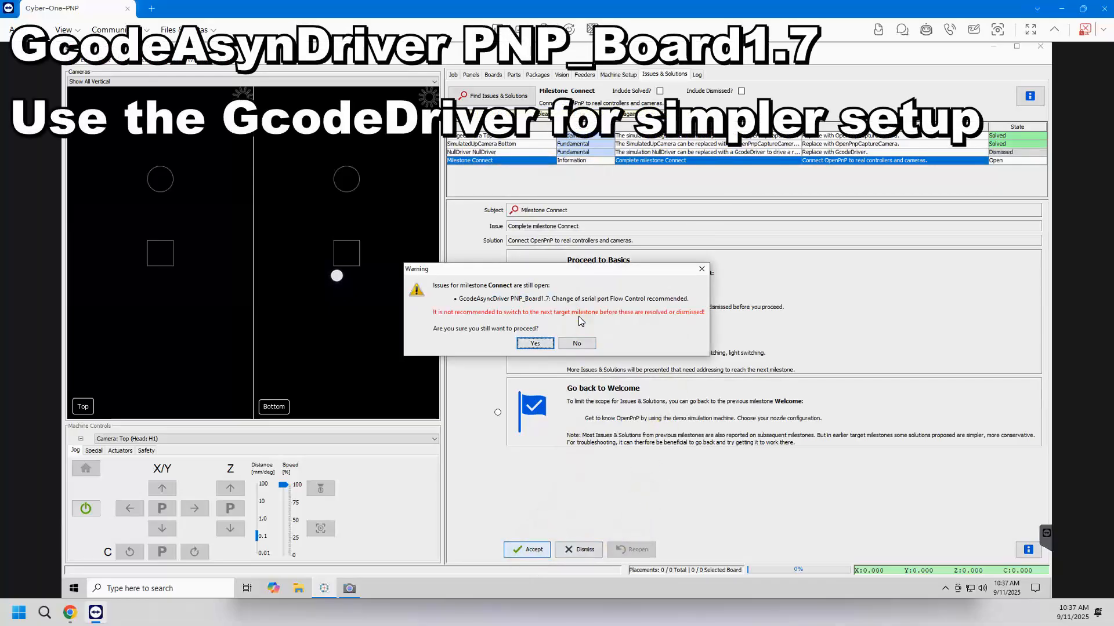
{"action": "left_click", "coordinate": [530, 340]}
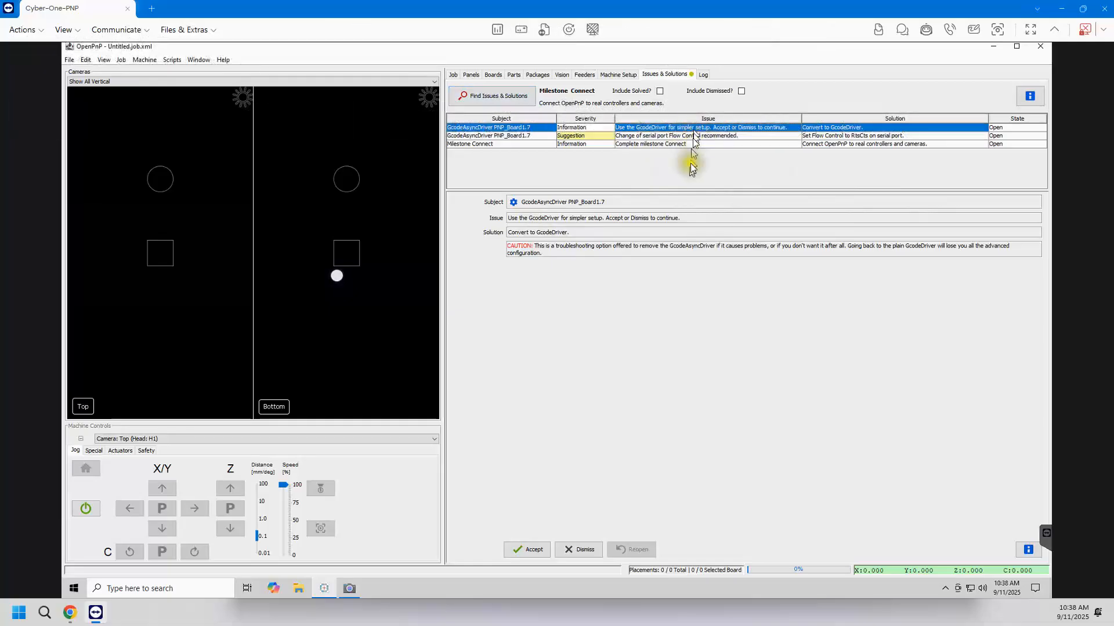
Dismiss the suggestion to convert PNP_Board1.7 to GcodeDriver and accept setting its serial port Flow Control to RtsCts.
{"action": "left_click", "coordinate": [586, 548]}
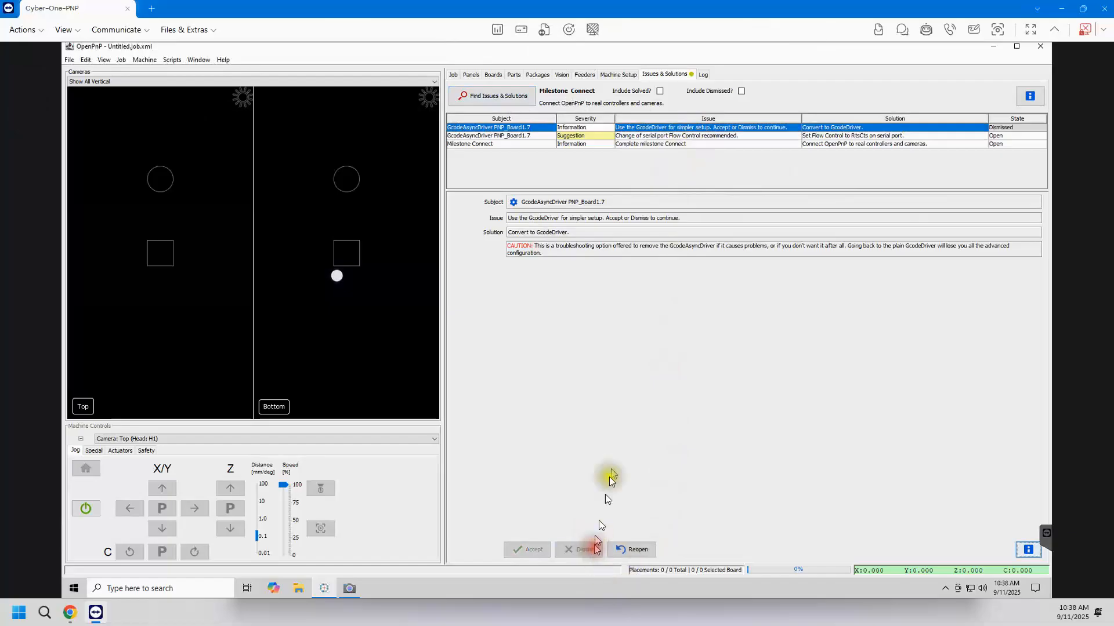
{"action": "left_click", "coordinate": [515, 138]}
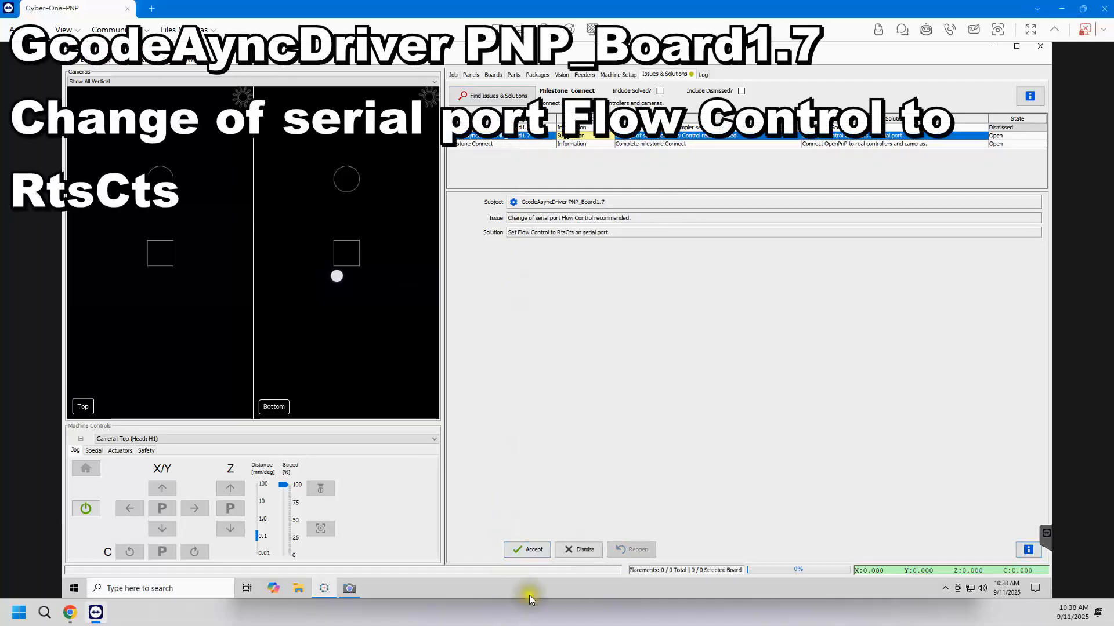
{"action": "left_click", "coordinate": [534, 548]}
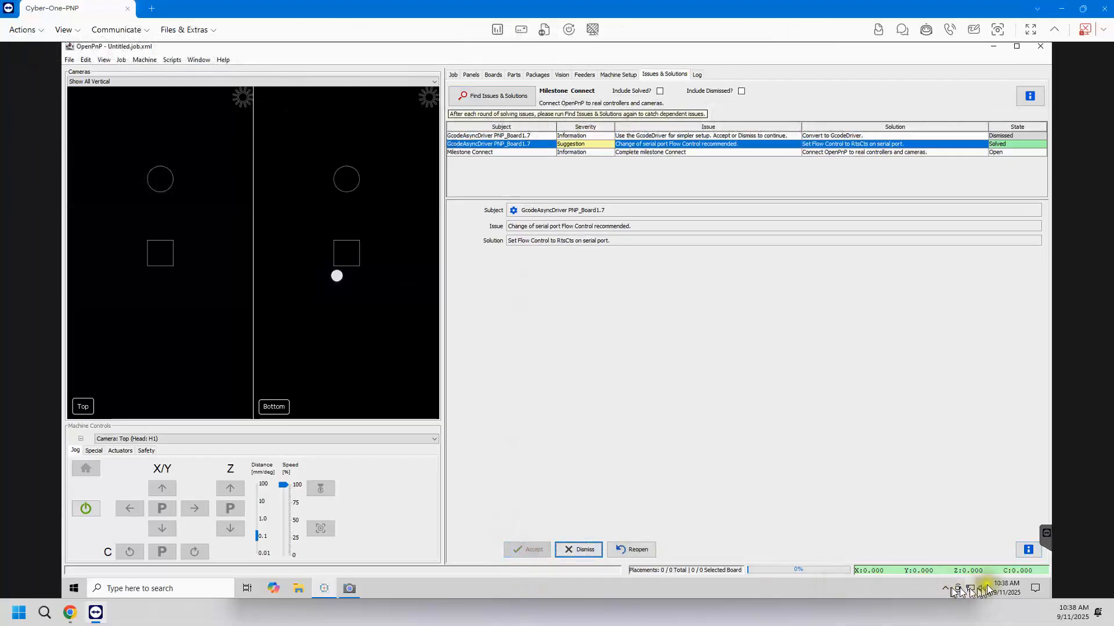
Accept the Milestone Connect issue with Proceed to Basics to move on to the Basics milestone.
{"action": "left_click", "coordinate": [531, 154]}
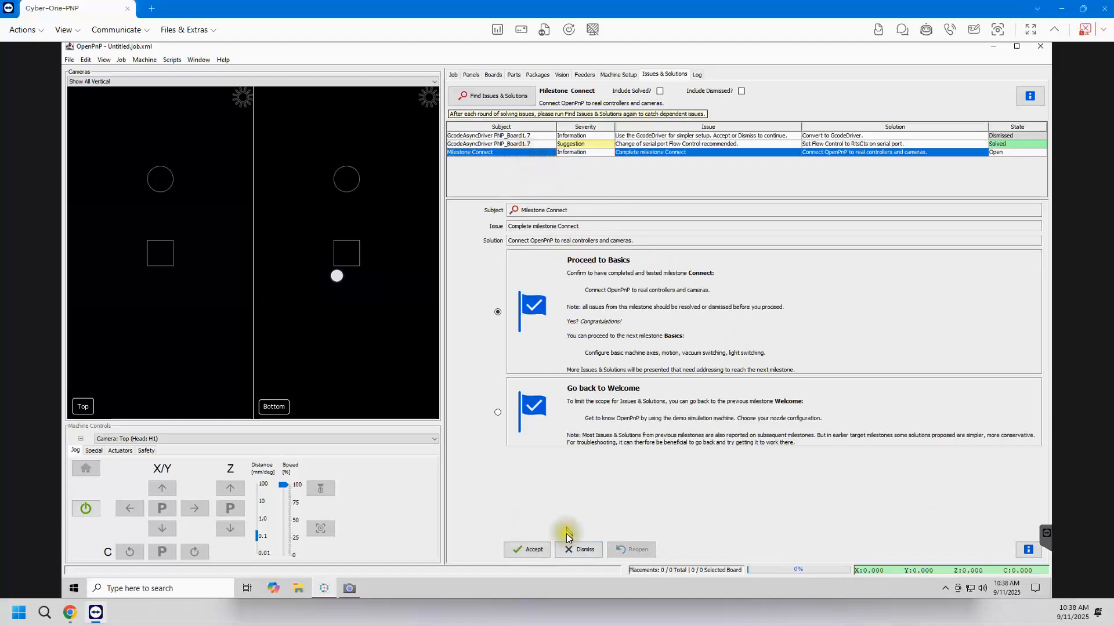
{"action": "left_click", "coordinate": [538, 551]}
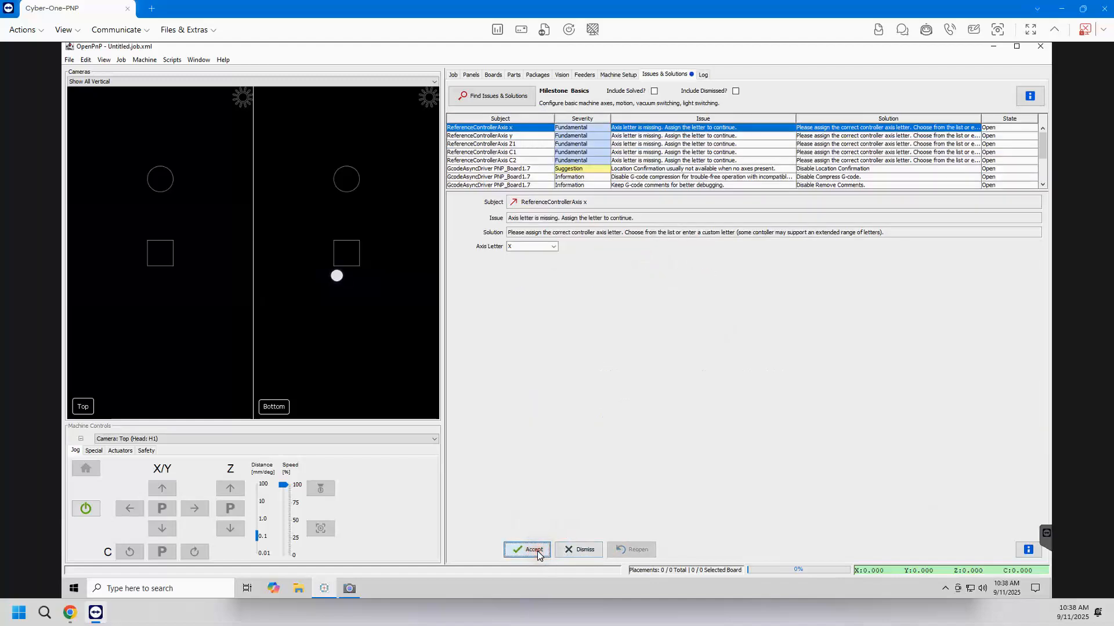
{"action": "left_click", "coordinate": [551, 246]}
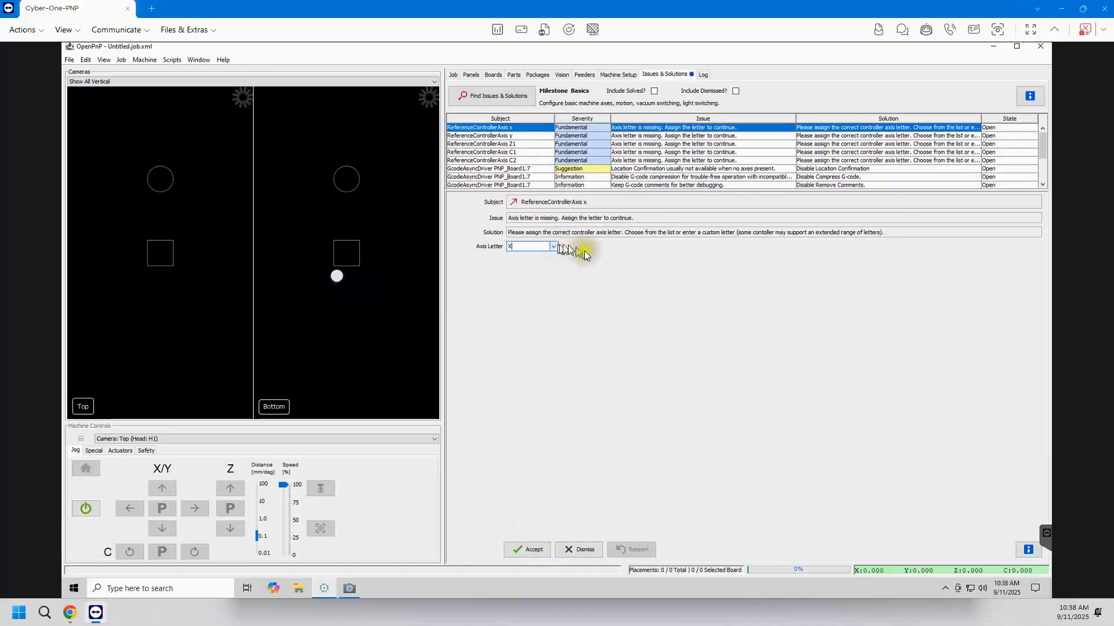
In Machine Setup, assign ReferenceControllerAxis x to the PNP_Board1.7 driver with axis letter X and apply.
{"action": "left_click", "coordinate": [614, 74]}
{"action": "scroll", "coordinate": [555, 197], "scroll_direction": "up", "scroll_amount": 2}
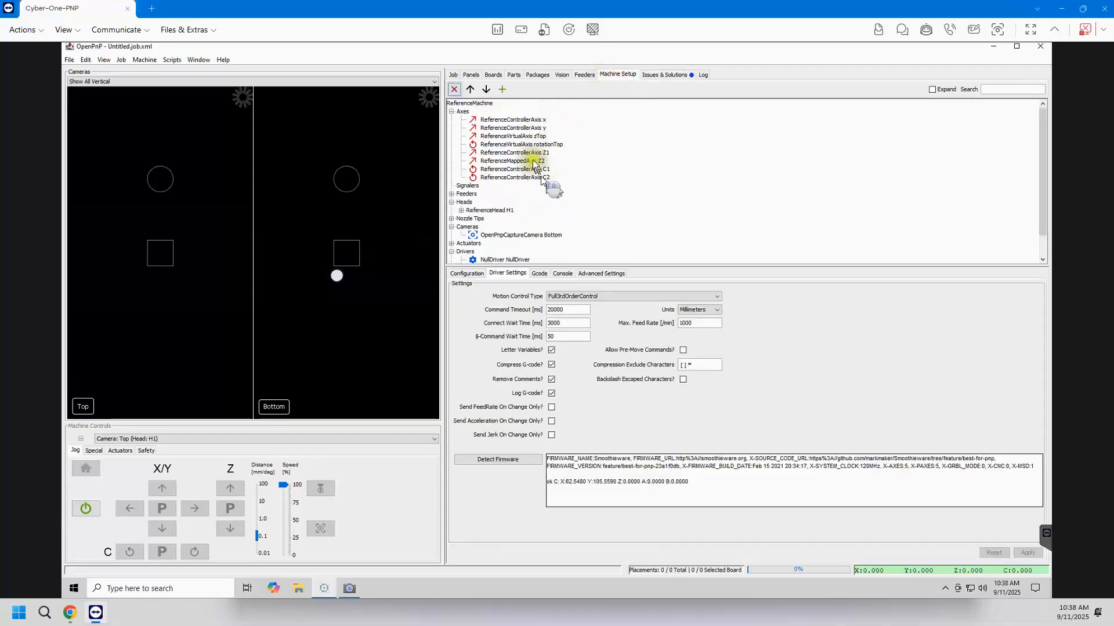
{"action": "left_click", "coordinate": [510, 120]}
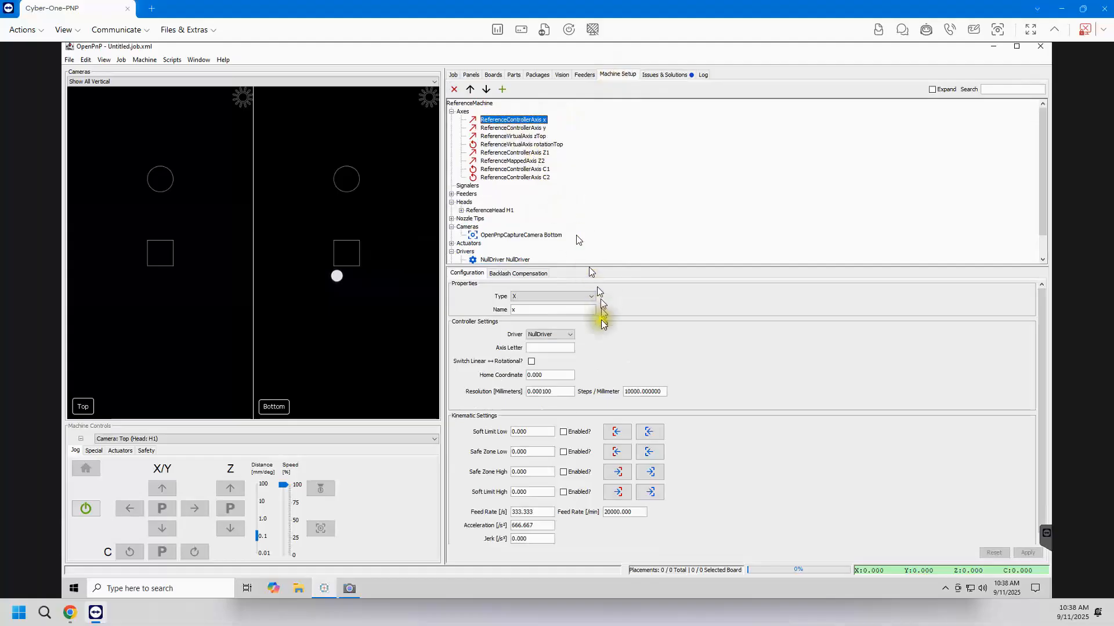
{"action": "left_click", "coordinate": [573, 336]}
{"action": "left_click", "coordinate": [566, 350]}
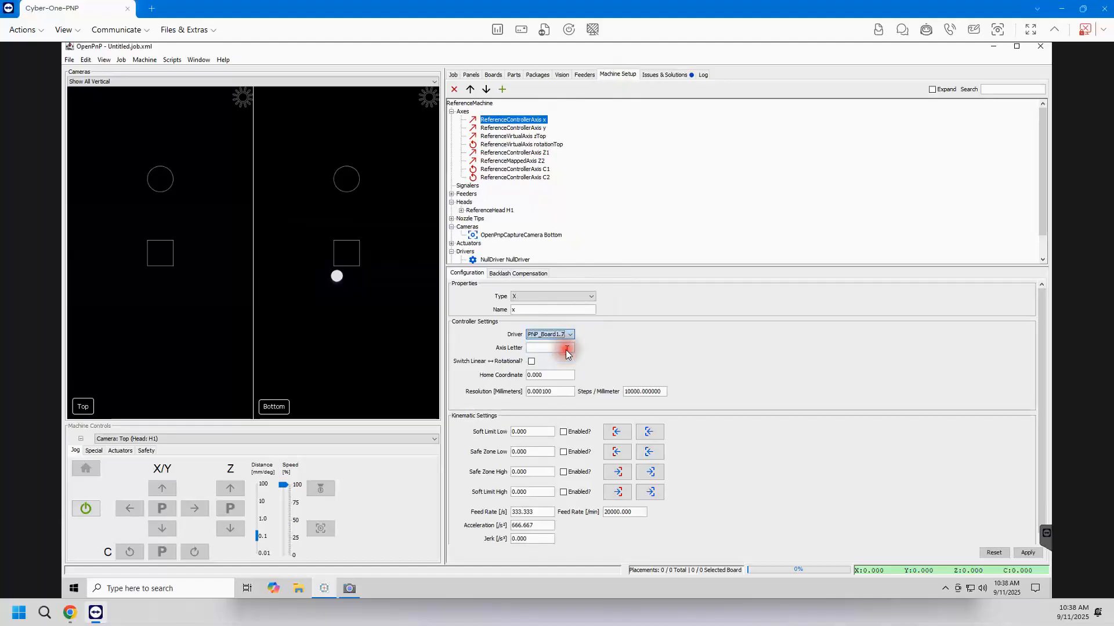
{"action": "left_click", "coordinate": [562, 347]}
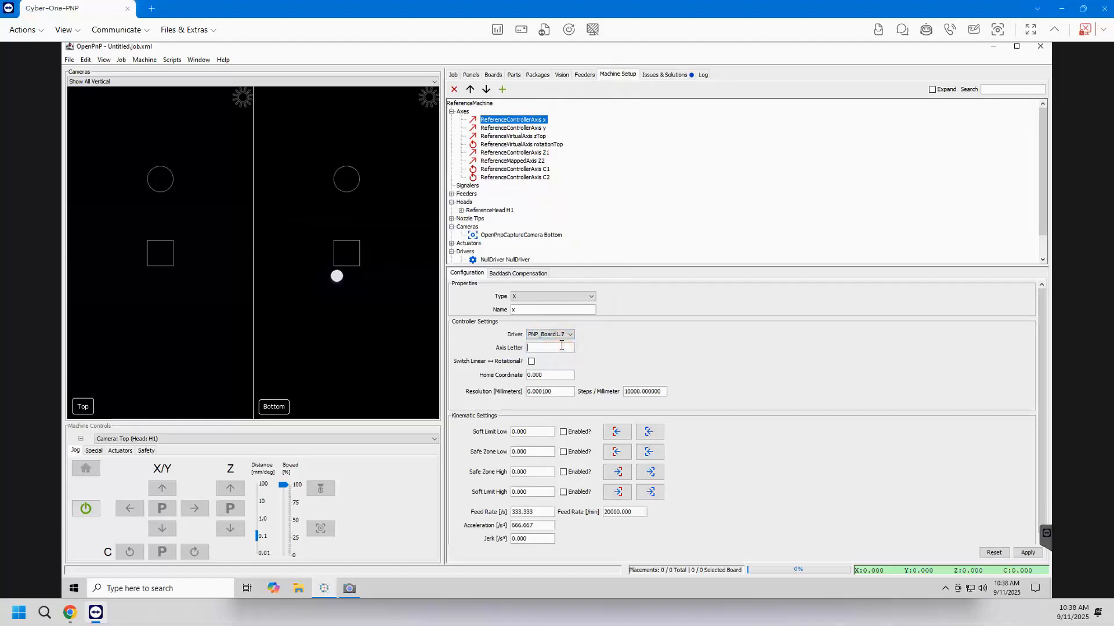
{"action": "type", "text": "X"}
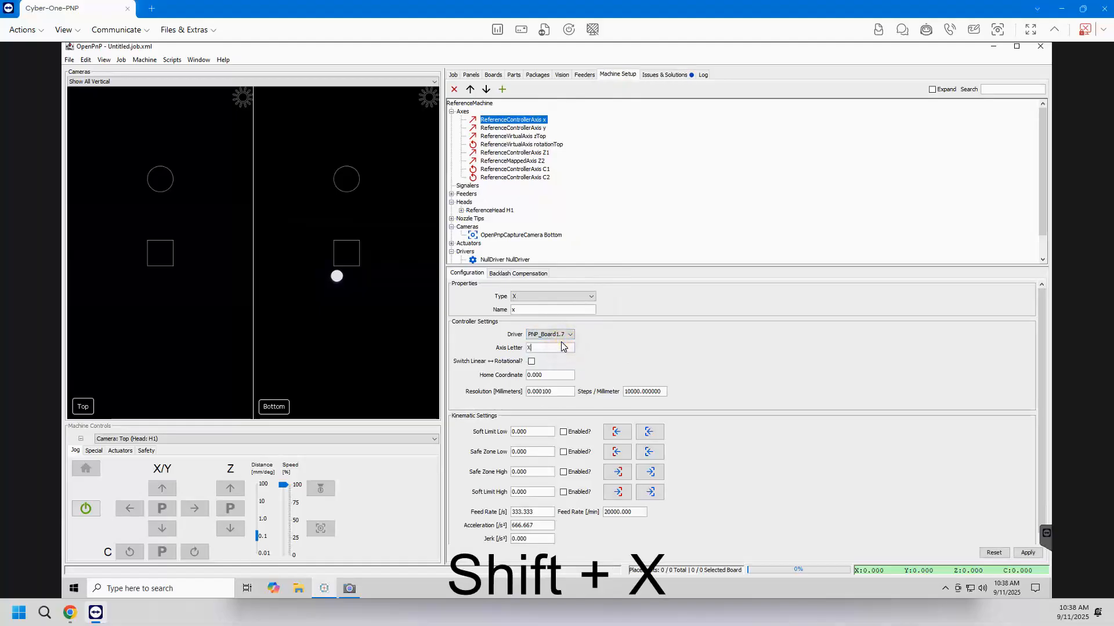
{"action": "left_click", "coordinate": [1041, 551]}
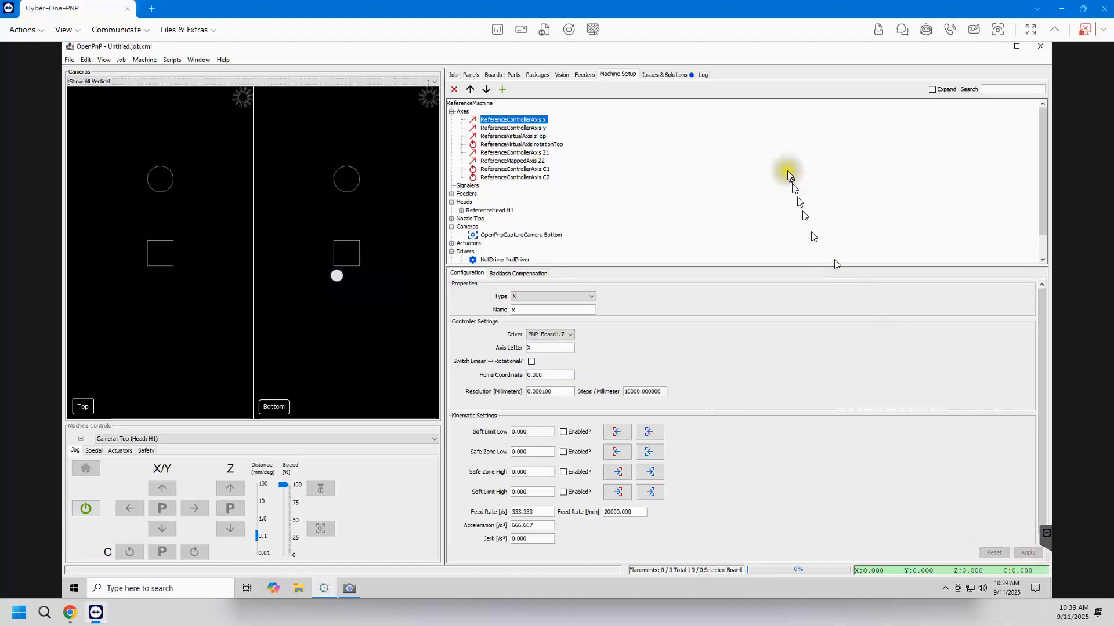
Assign ReferenceControllerAxis y to the PNP_Board1.7 driver with axis letter Y and apply.
{"action": "left_click", "coordinate": [516, 127]}
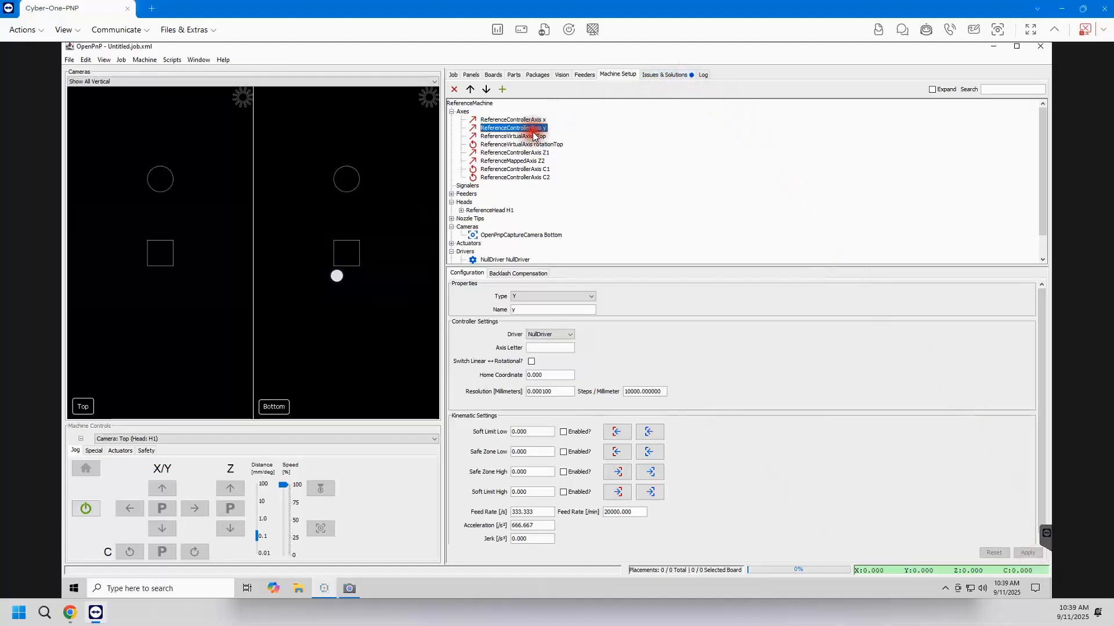
{"action": "left_click", "coordinate": [540, 336]}
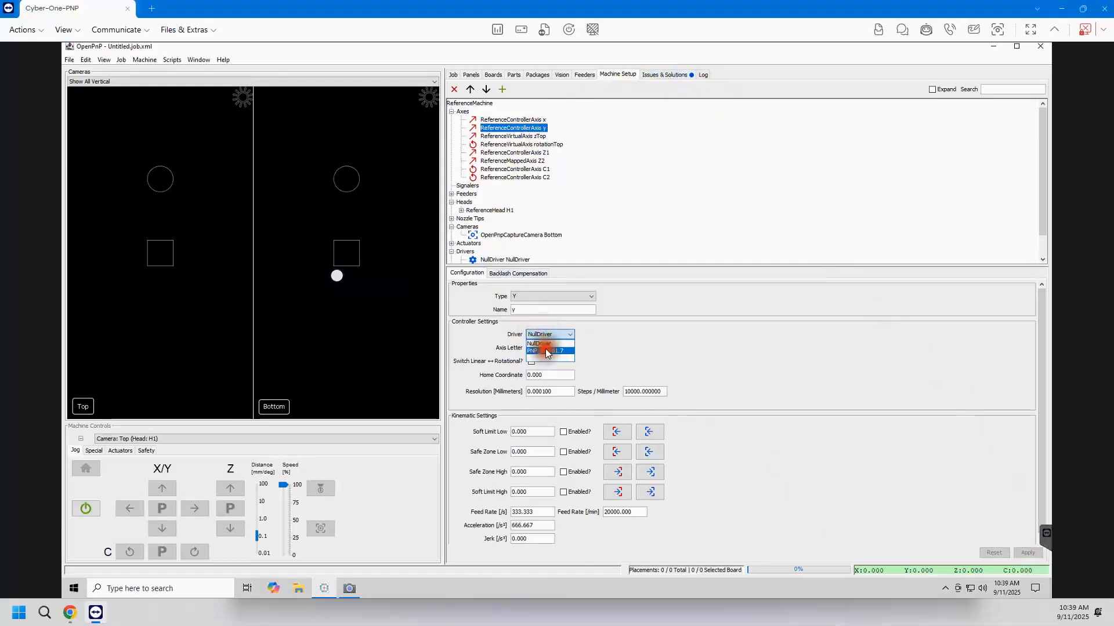
{"action": "left_click", "coordinate": [545, 346]}
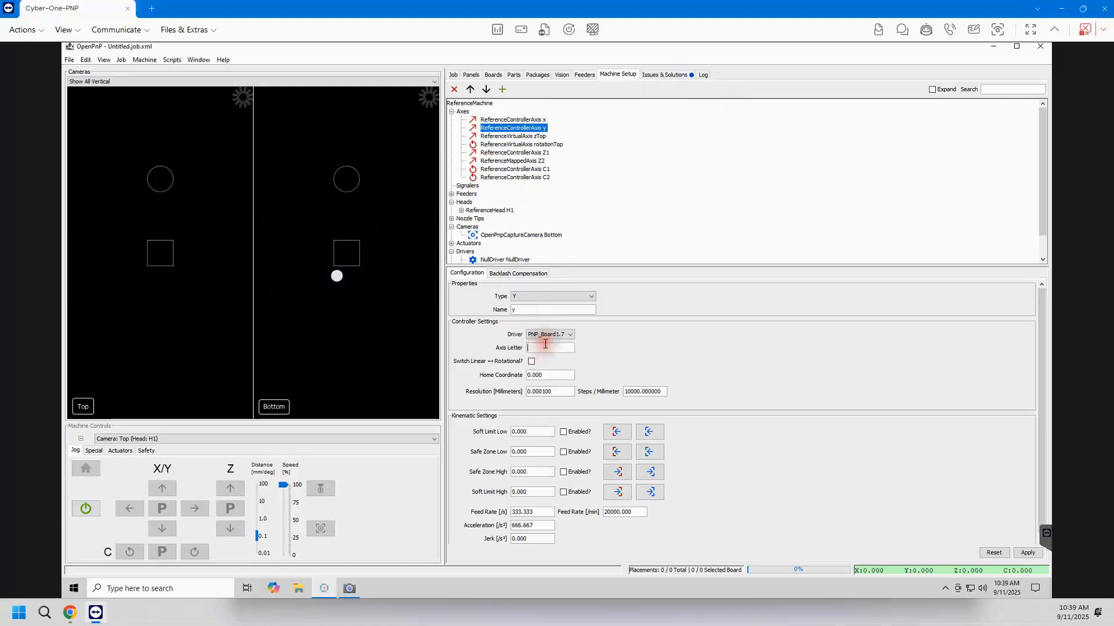
{"action": "type", "text": "Y"}
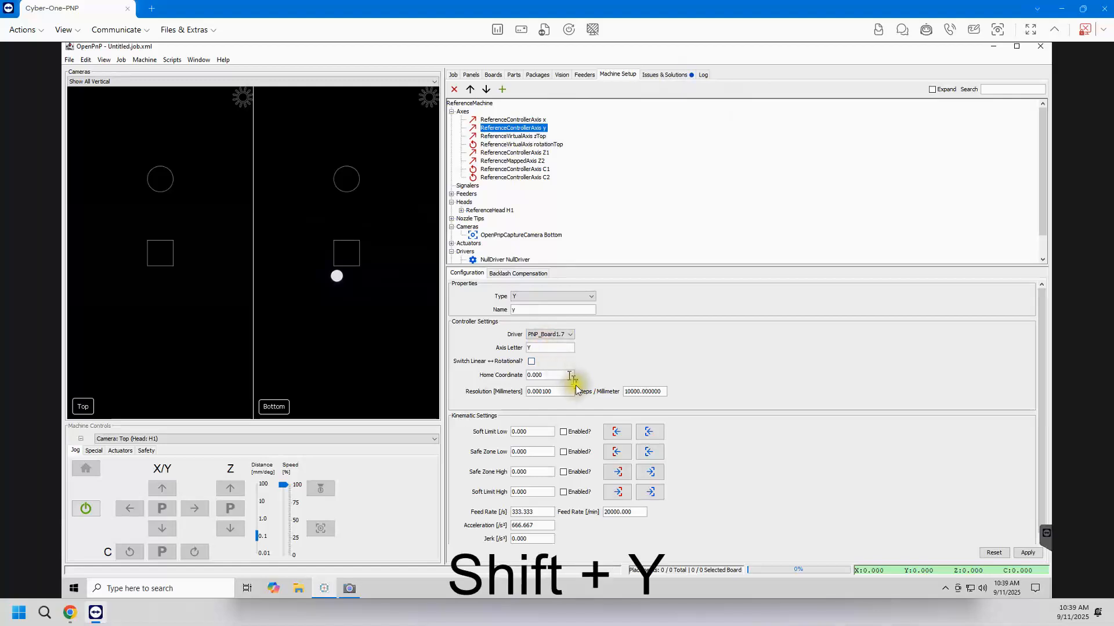
{"action": "left_click", "coordinate": [1027, 554]}
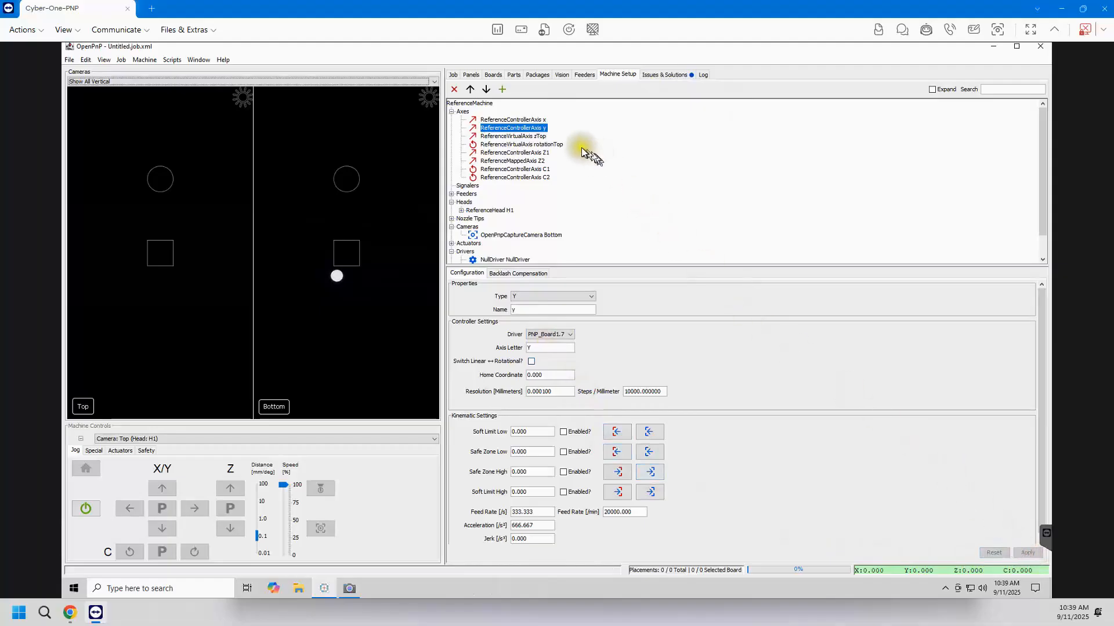
Assign ReferenceControllerAxis Z1 to the PNP_Board1.7 driver with axis letter Z and apply.
{"action": "left_click", "coordinate": [544, 153]}
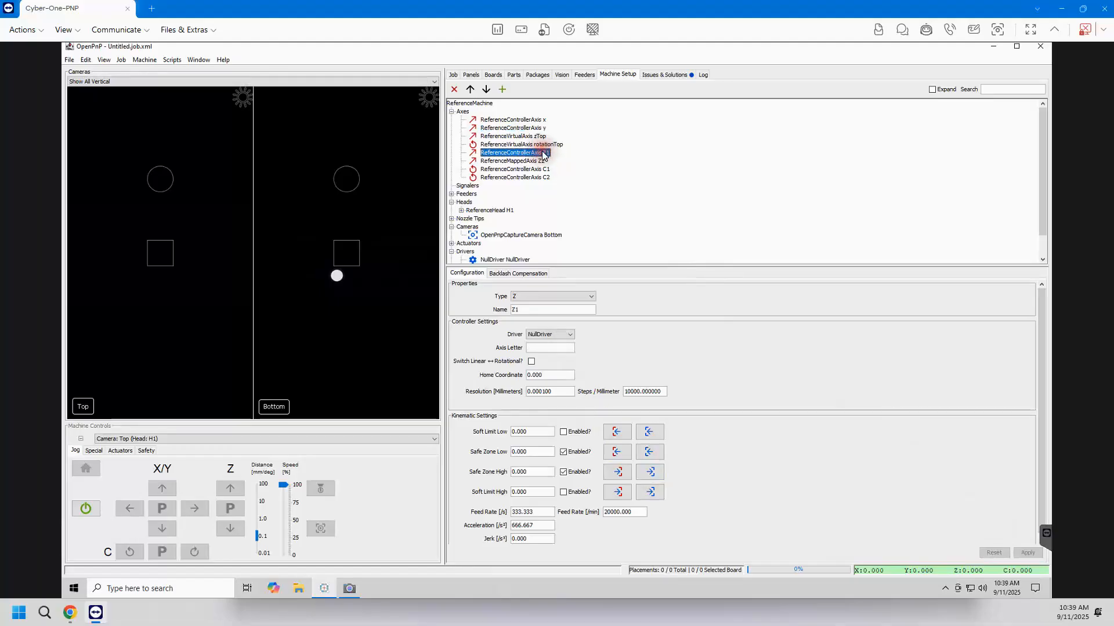
{"action": "left_click", "coordinate": [549, 334]}
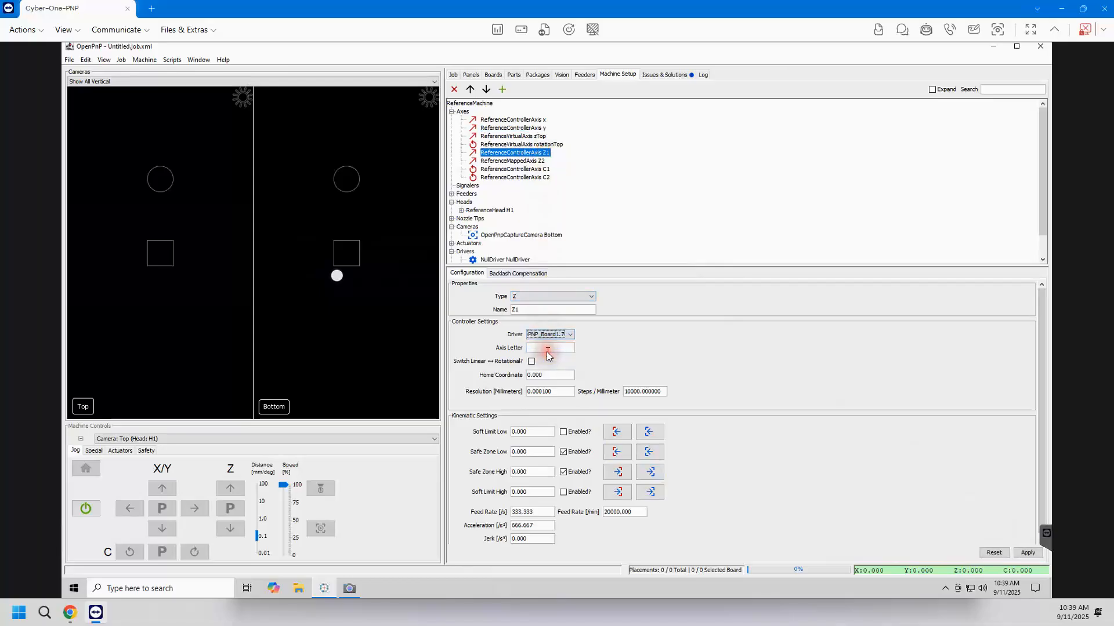
{"action": "left_click", "coordinate": [546, 352]}
{"action": "key", "text": "shift"}
{"action": "type", "text": "Z"}
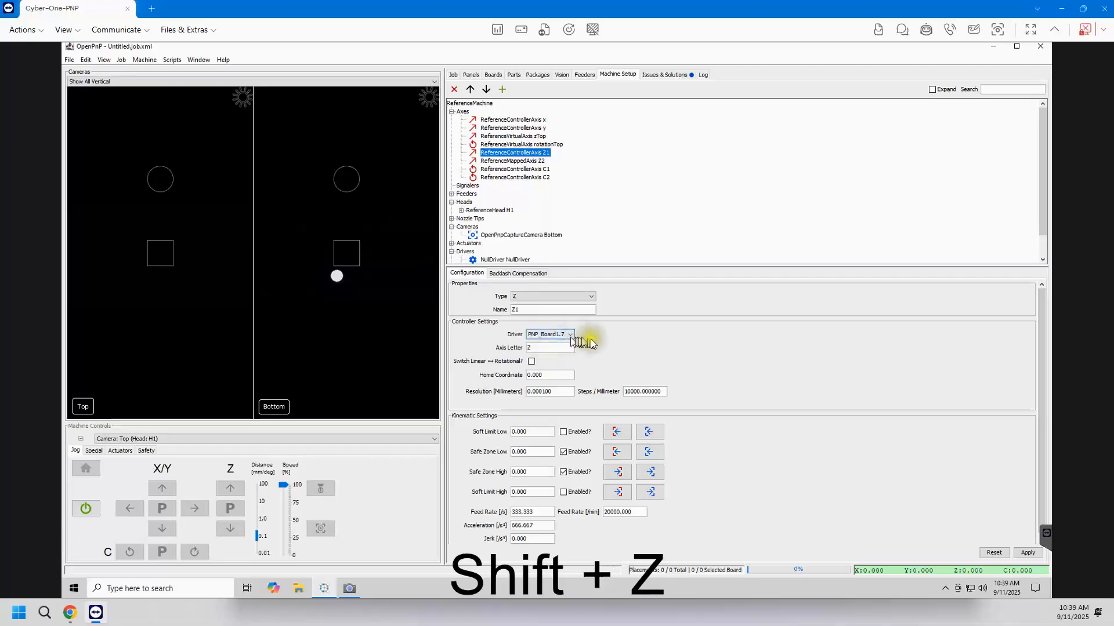
{"action": "left_click", "coordinate": [1027, 552]}
Assign ReferenceControllerAxis C1 to the PNP_Board1.7 driver with axis letter A and apply.
{"action": "left_click", "coordinate": [542, 169]}
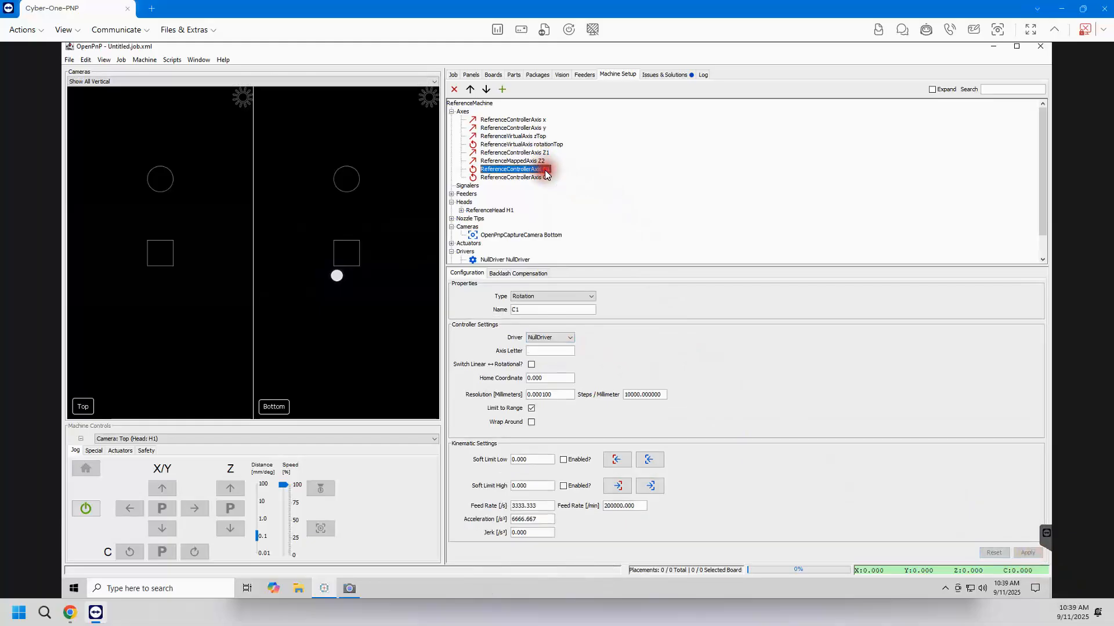
{"action": "left_click", "coordinate": [557, 338]}
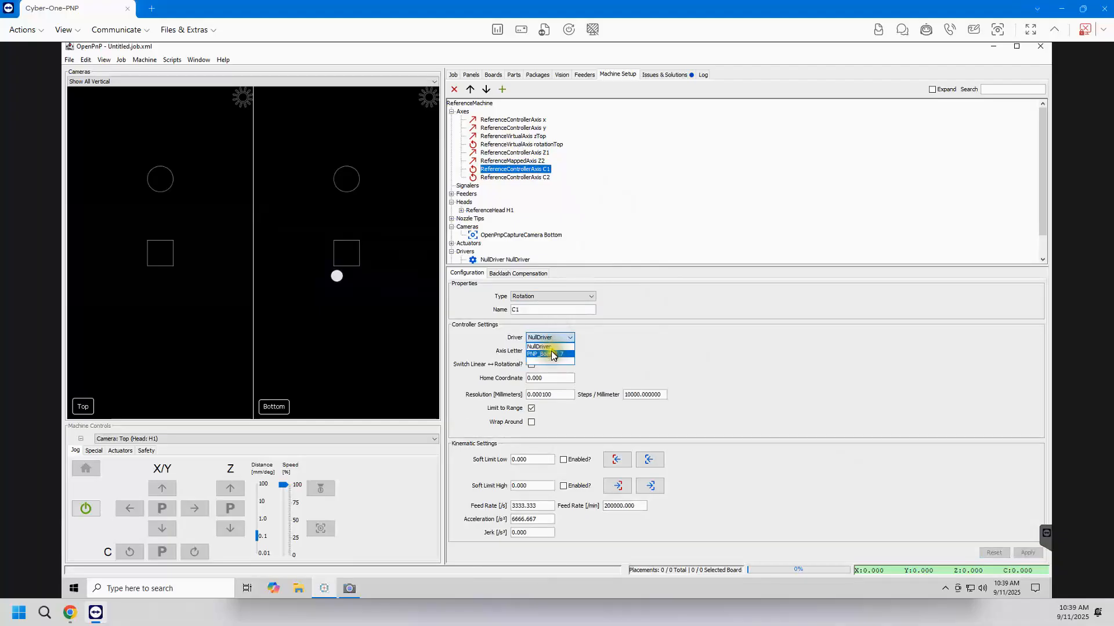
{"action": "left_click", "coordinate": [552, 353]}
{"action": "left_click", "coordinate": [553, 351]}
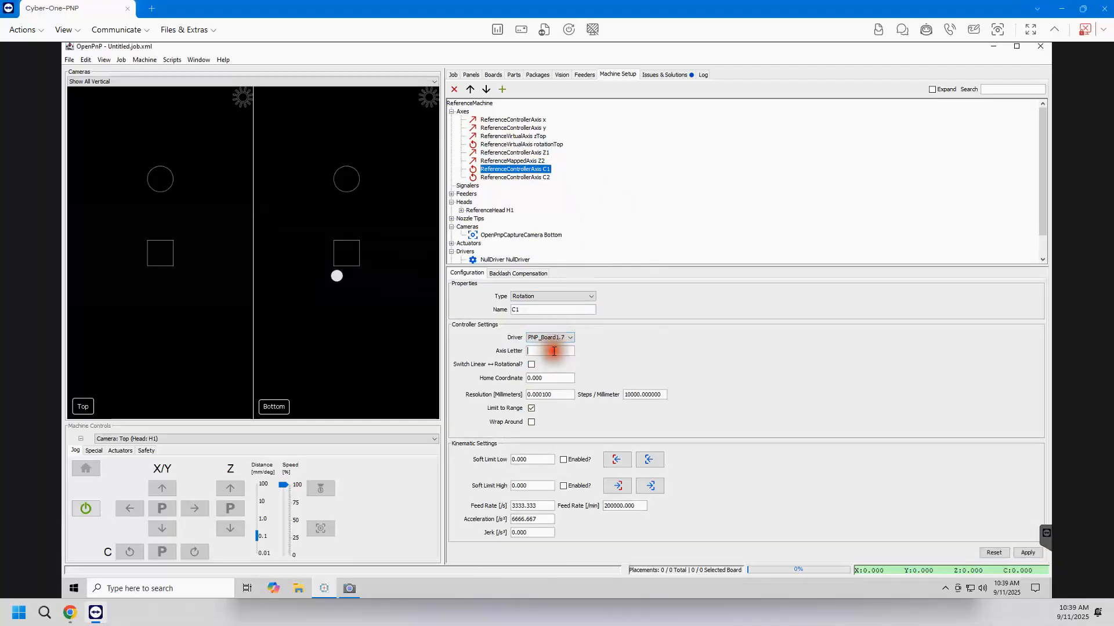
{"action": "type", "text": "A"}
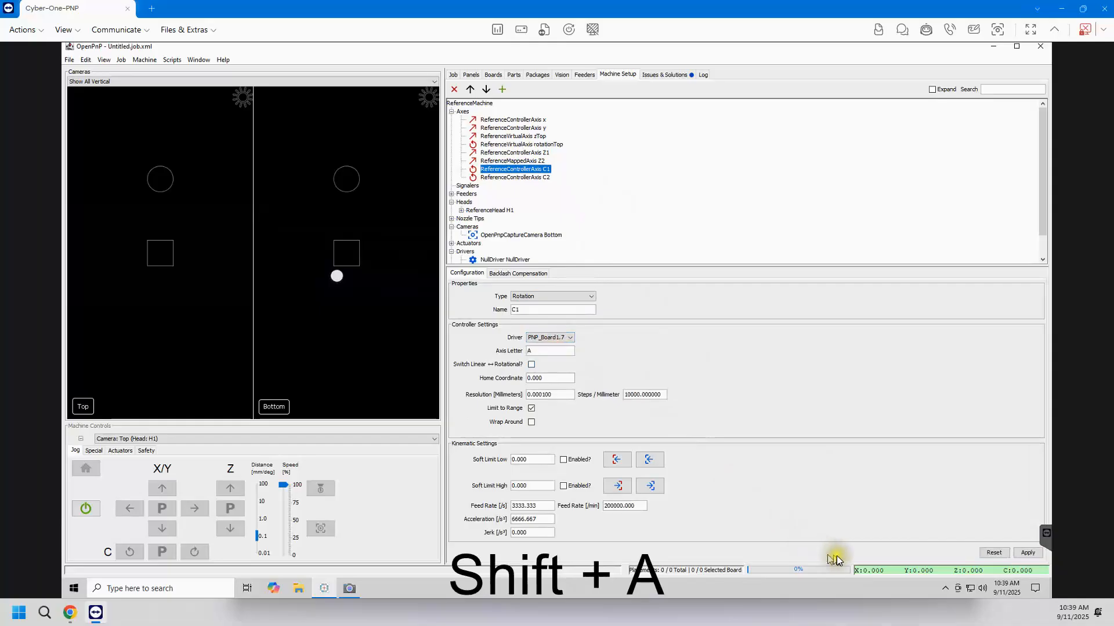
{"action": "left_click", "coordinate": [1026, 554]}
Assign ReferenceControllerAxis C2 to the PNP_Board1.7 driver with axis letter B and apply.
{"action": "left_click", "coordinate": [547, 177]}
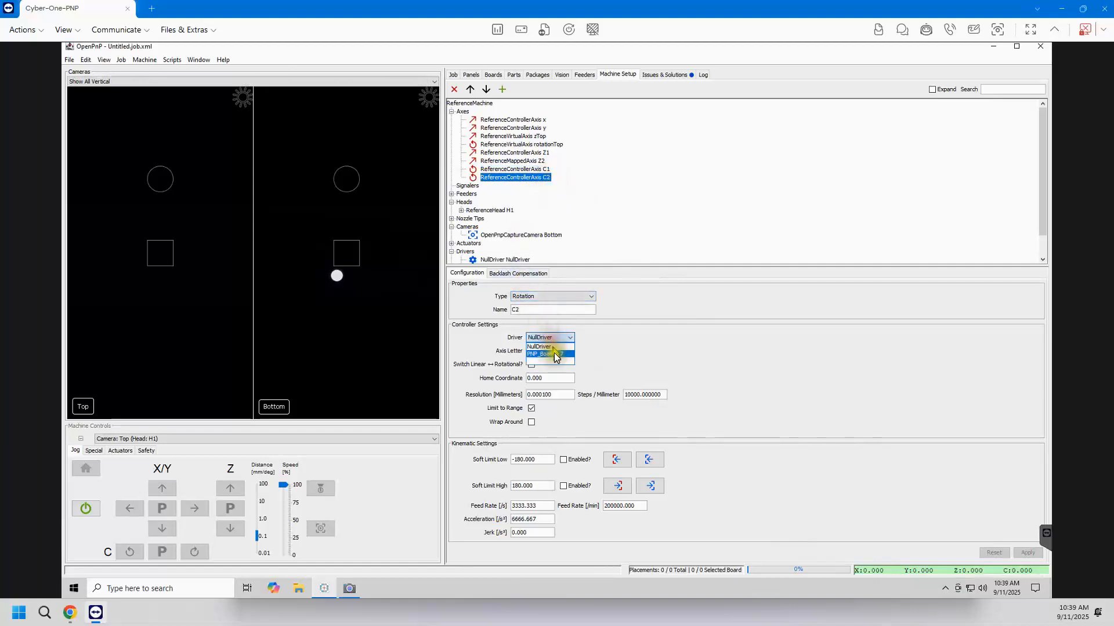
{"action": "left_click", "coordinate": [554, 353]}
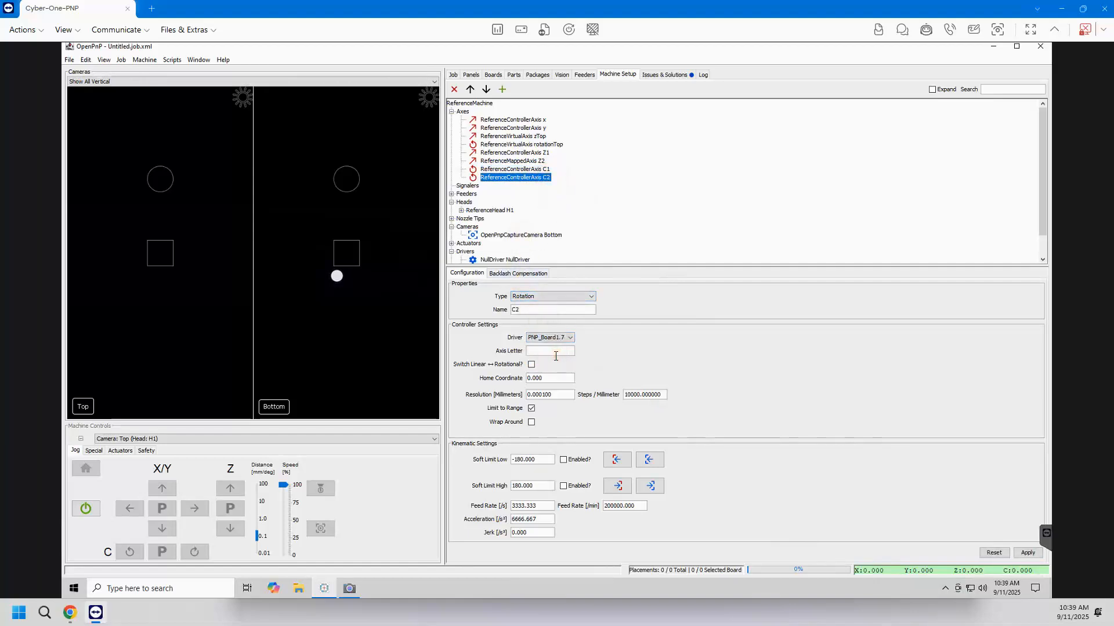
{"action": "type", "text": "B"}
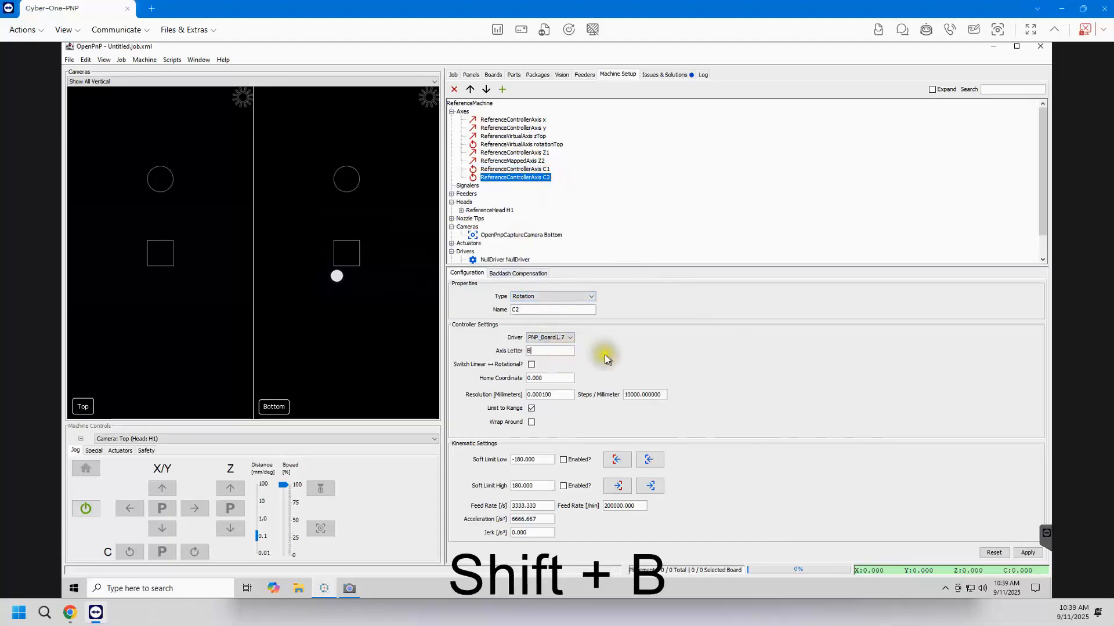
{"action": "left_click", "coordinate": [1037, 556]}
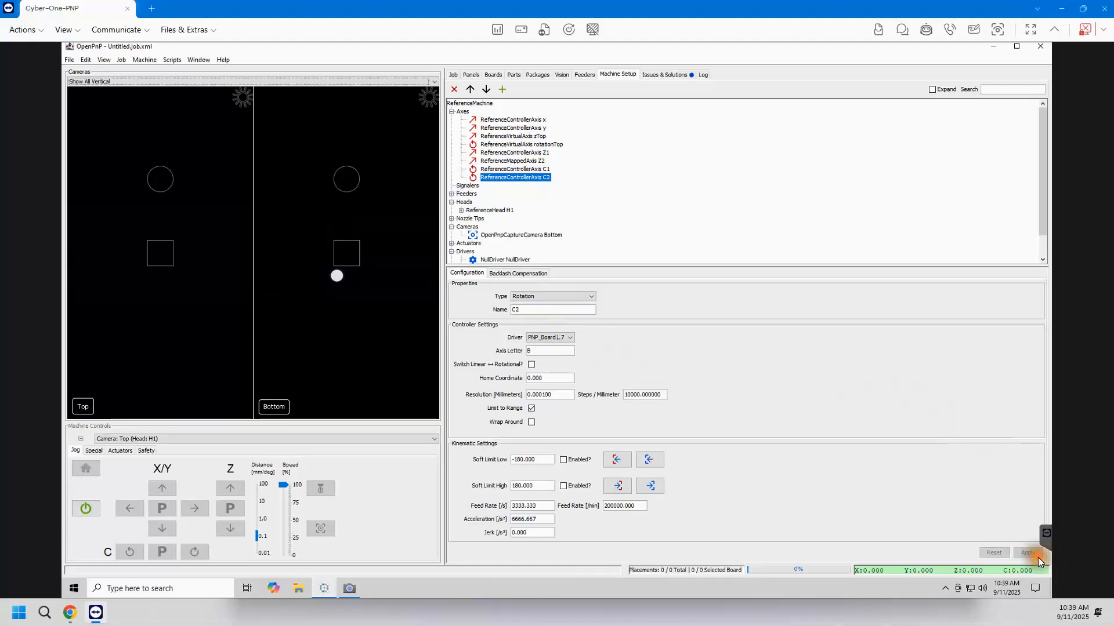
Run Find Issues & Solutions again for the Basics milestone.
{"action": "left_click", "coordinate": [662, 73]}
{"action": "left_click", "coordinate": [492, 95]}
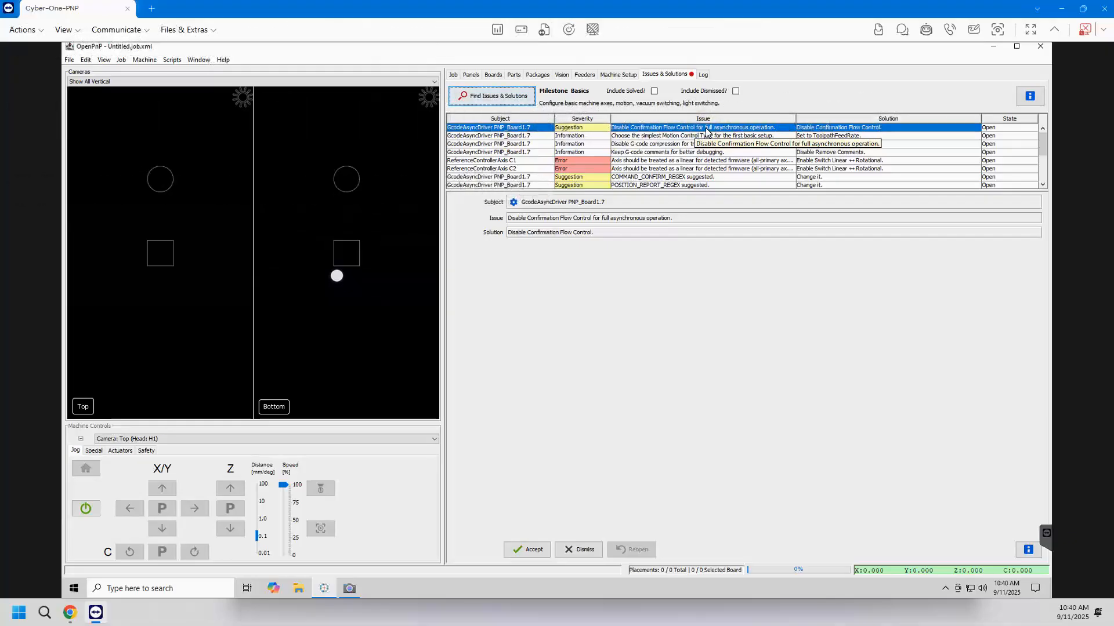
Accept disabling Confirmation Flow Control for the PNP_Board1.7 driver and dismiss the simplest Motion Control Type issue.
{"action": "left_click", "coordinate": [543, 552]}
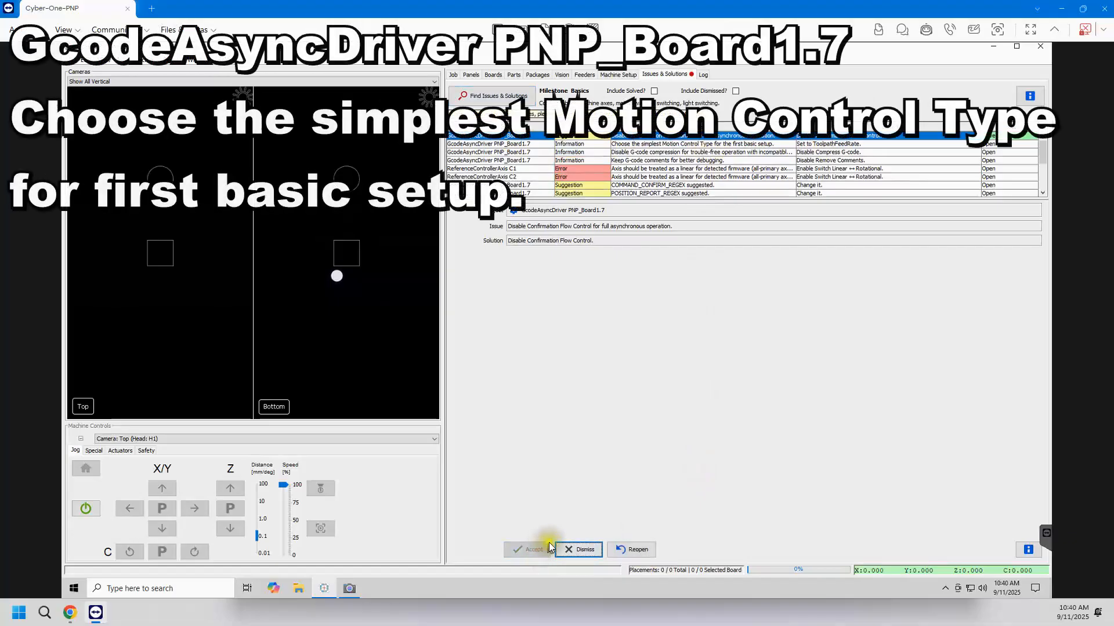
{"action": "left_click", "coordinate": [652, 144]}
{"action": "left_click", "coordinate": [593, 555]}
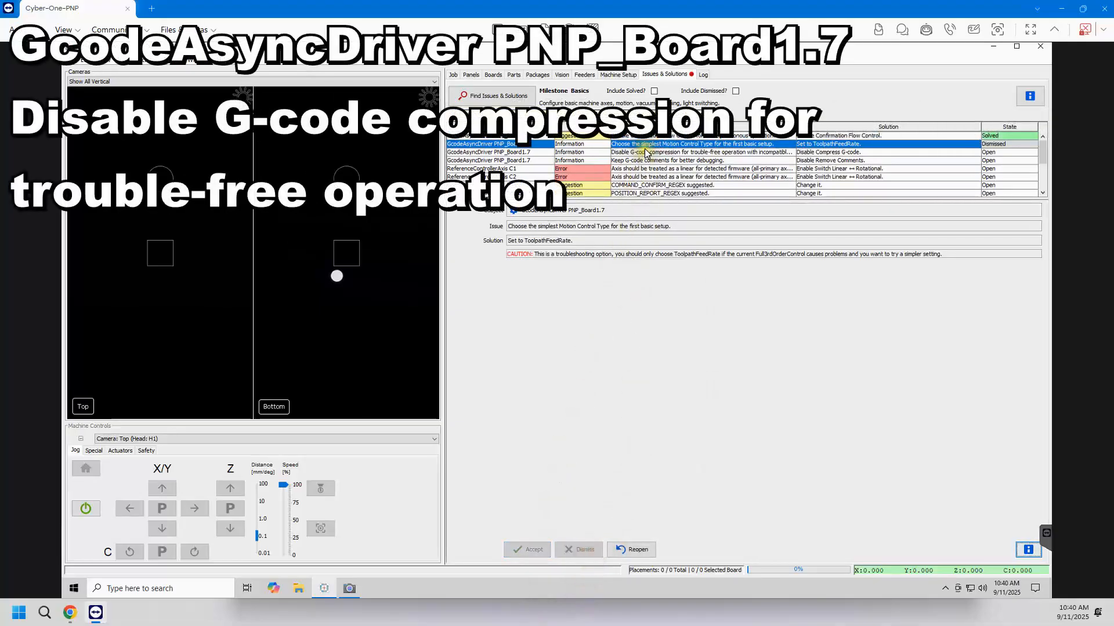
Dismiss the issues about disabling G-code compression and keeping G-code comments for the PNP_Board1.7 driver.
{"action": "left_click", "coordinate": [645, 155]}
{"action": "left_click", "coordinate": [596, 547]}
{"action": "left_click", "coordinate": [646, 162]}
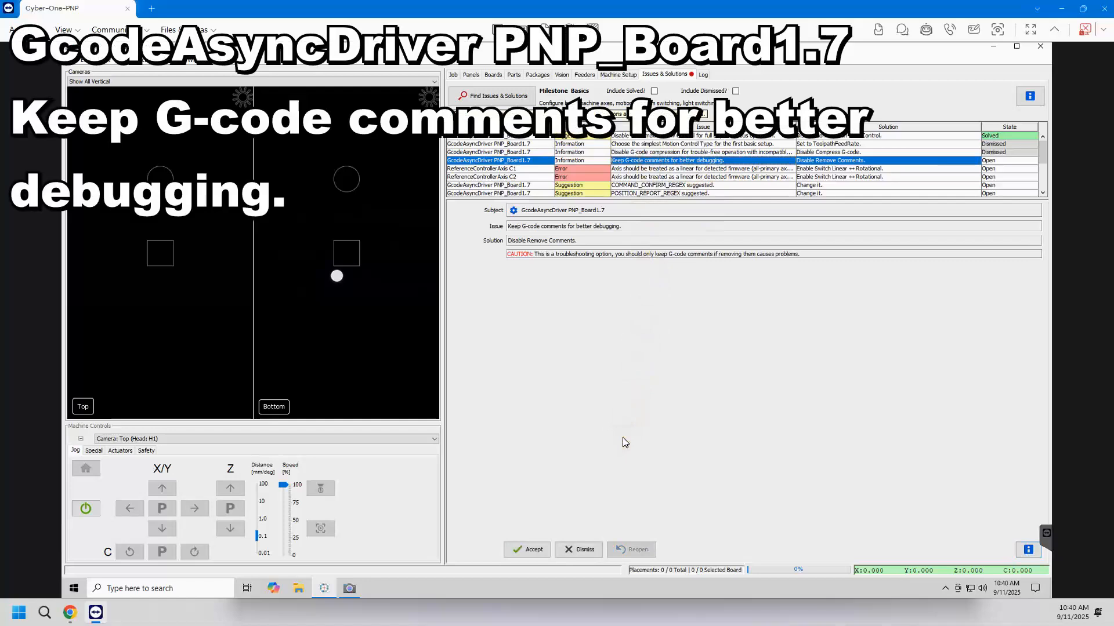
{"action": "left_click", "coordinate": [583, 550]}
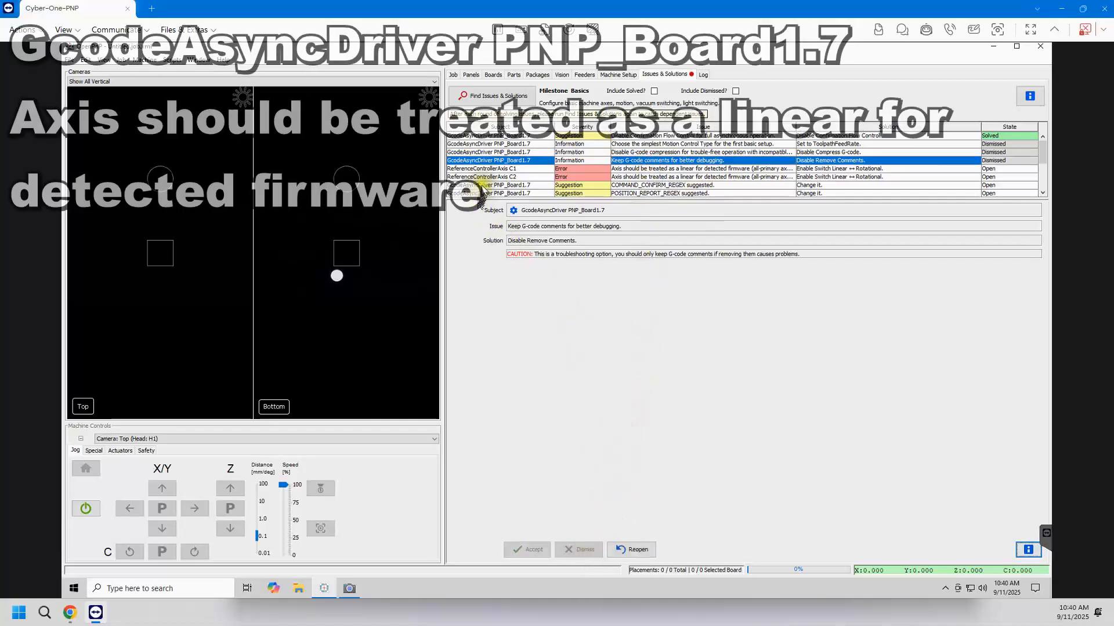
Enable Switch Linear ↔ Rotational for ReferenceControllerAxis C1 and apply the change.
{"action": "left_click", "coordinate": [488, 169]}
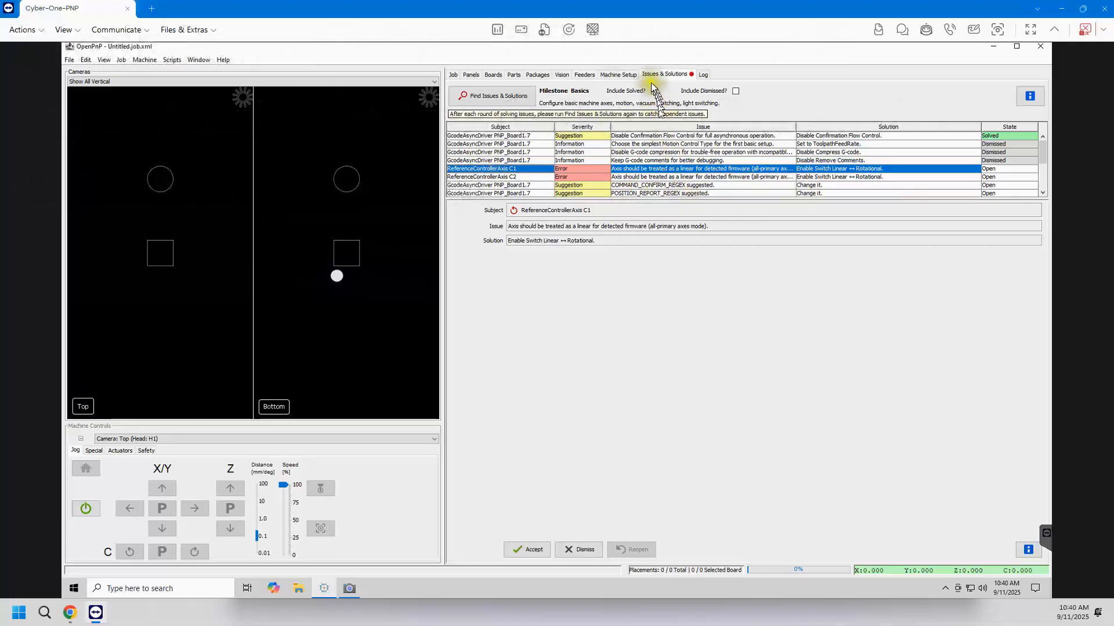
{"action": "left_click", "coordinate": [627, 76]}
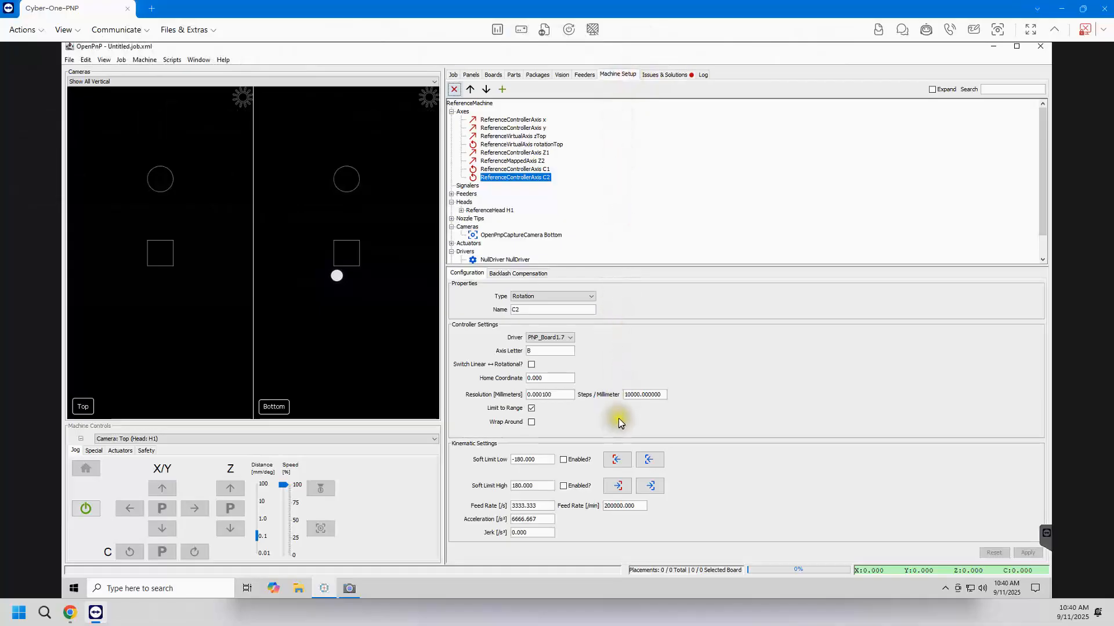
{"action": "left_click", "coordinate": [537, 170]}
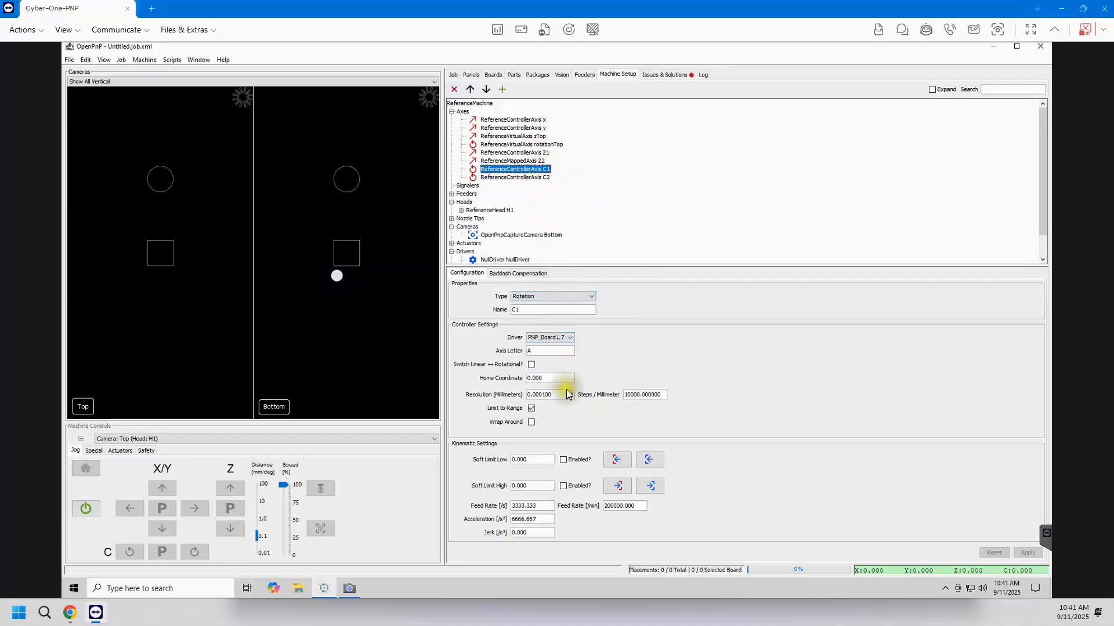
{"action": "left_click", "coordinate": [537, 366]}
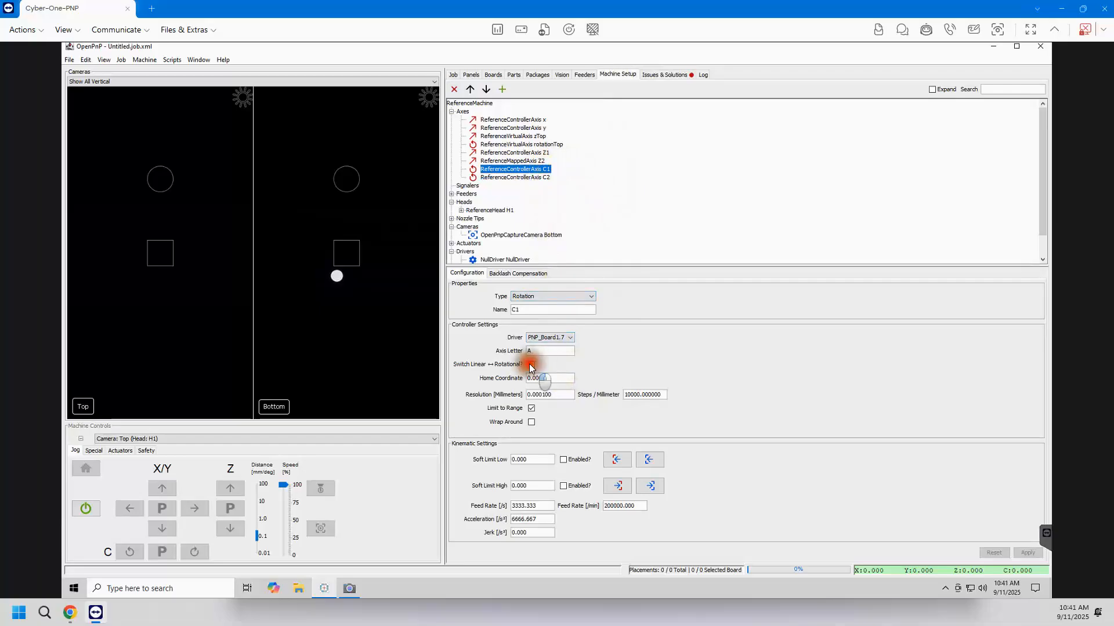
{"action": "left_click", "coordinate": [1025, 554]}
Enable Switch Linear ↔ Rotational for ReferenceControllerAxis C2 and apply the change.
{"action": "left_click", "coordinate": [537, 177]}
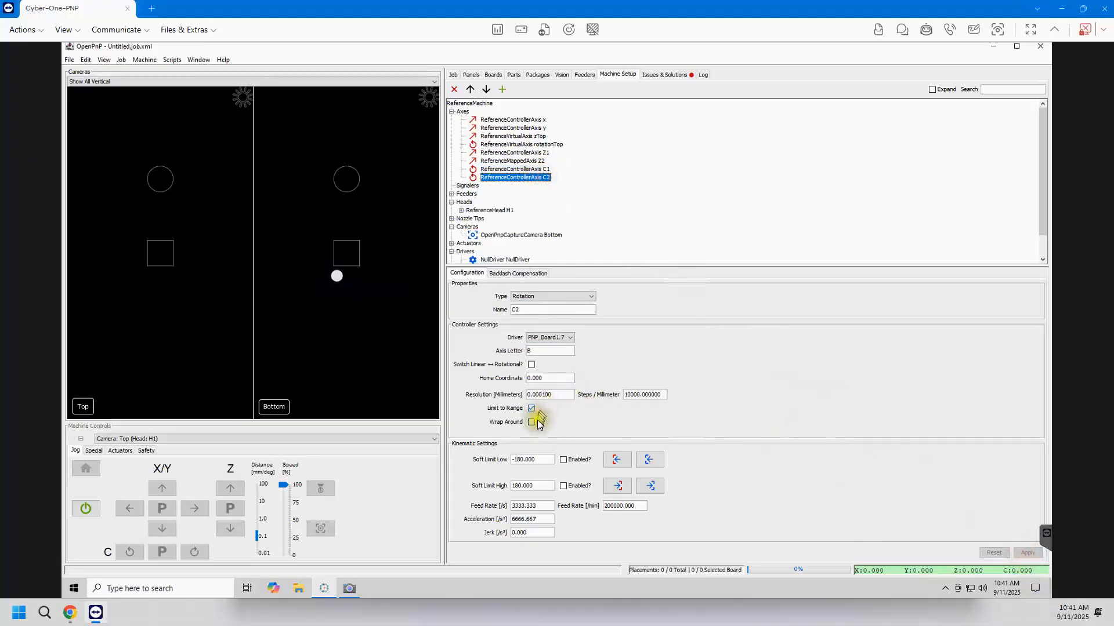
{"action": "left_click", "coordinate": [532, 364]}
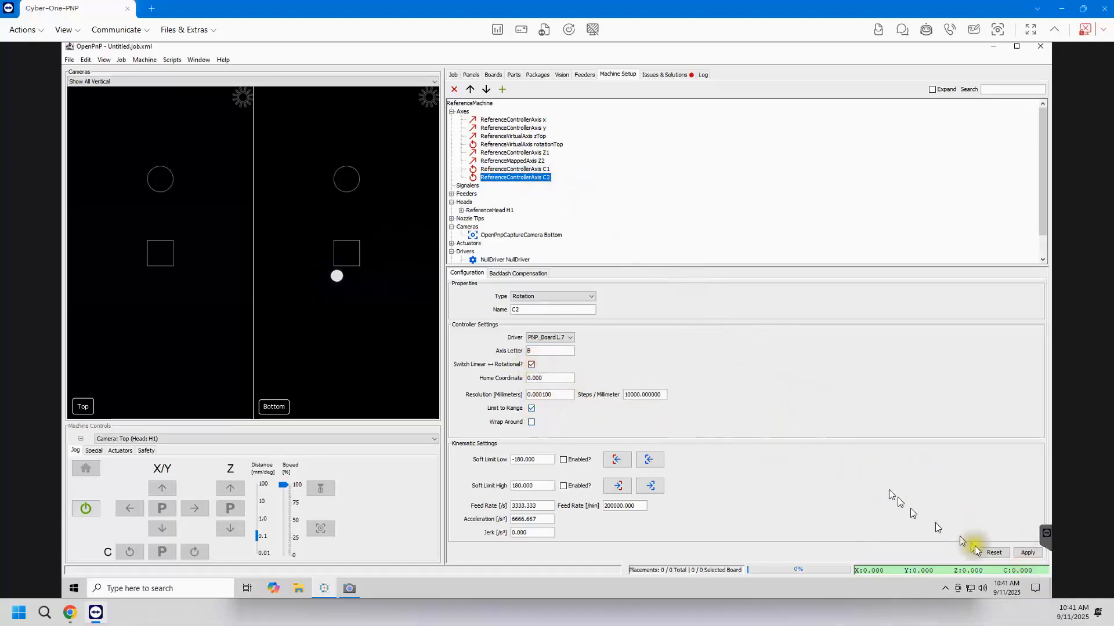
{"action": "left_click", "coordinate": [1036, 553]}
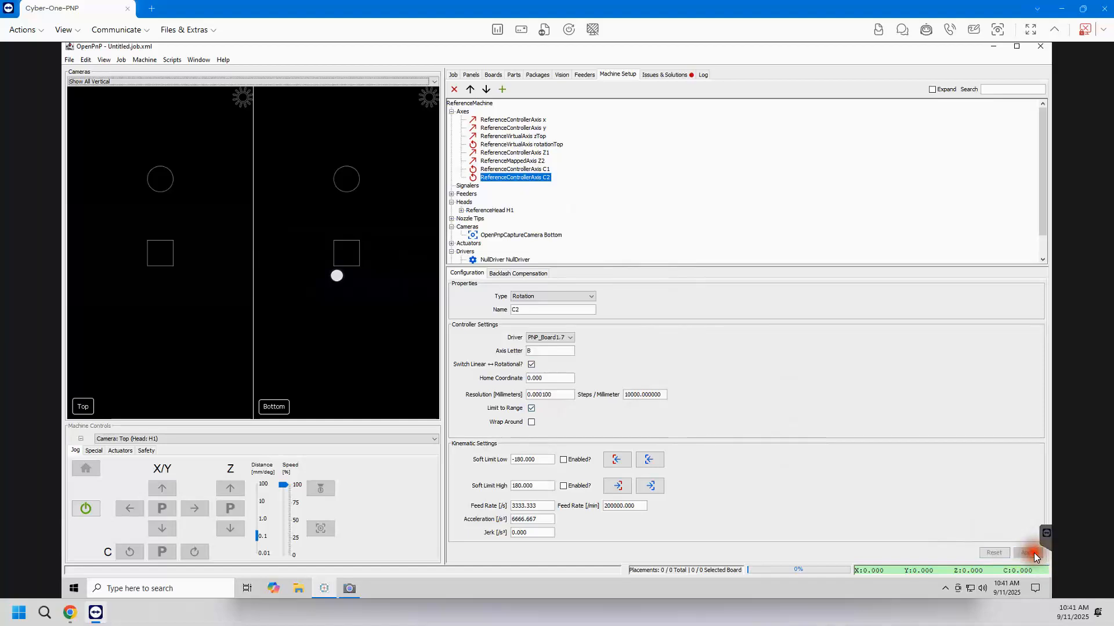
Run Find Issues & Solutions again and accept the COMMAND_CONFIRM_REGEX suggestion for the PNP_Board1.7 driver.
{"action": "left_click", "coordinate": [657, 74]}
{"action": "left_click", "coordinate": [488, 98]}
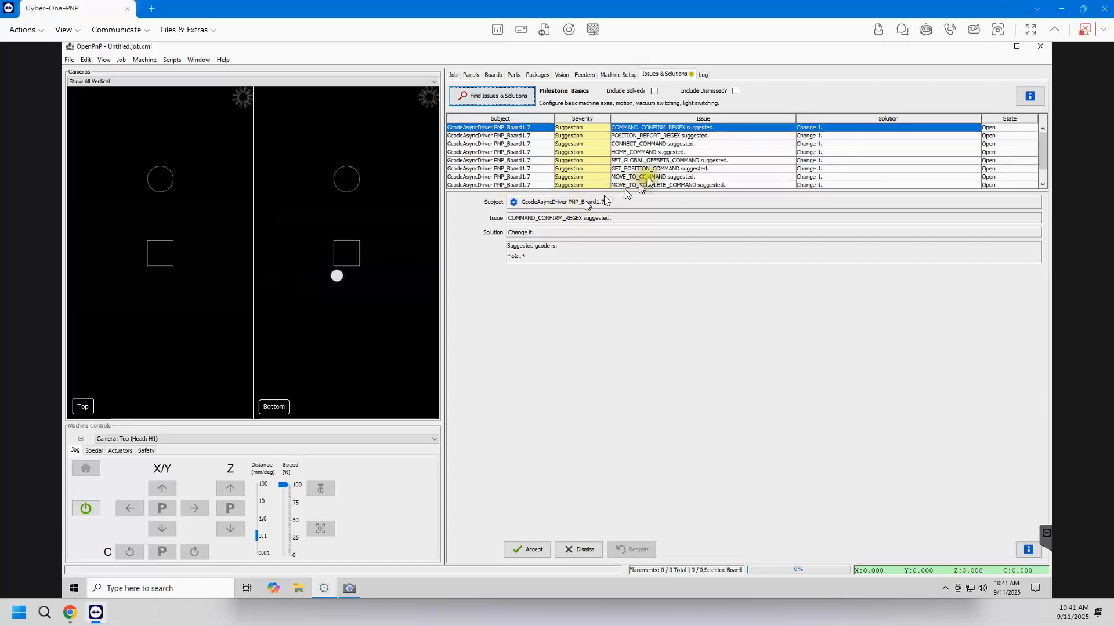
{"action": "scroll", "coordinate": [656, 169], "scroll_direction": "down", "scroll_amount": 1}
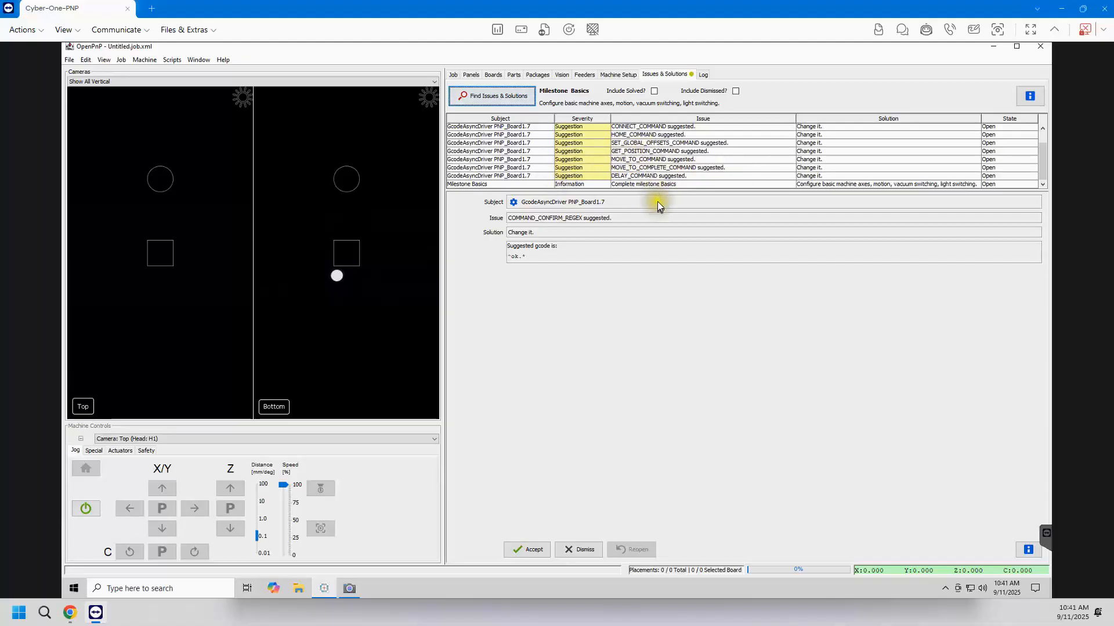
{"action": "scroll", "coordinate": [642, 139], "scroll_direction": "up", "scroll_amount": 1}
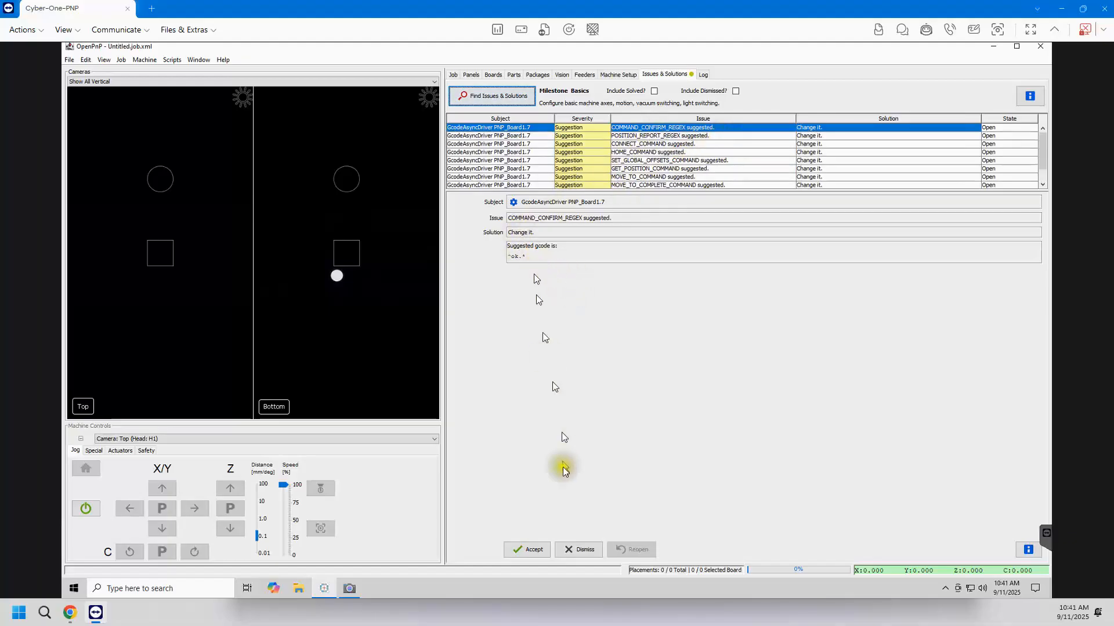
{"action": "left_click", "coordinate": [544, 550]}
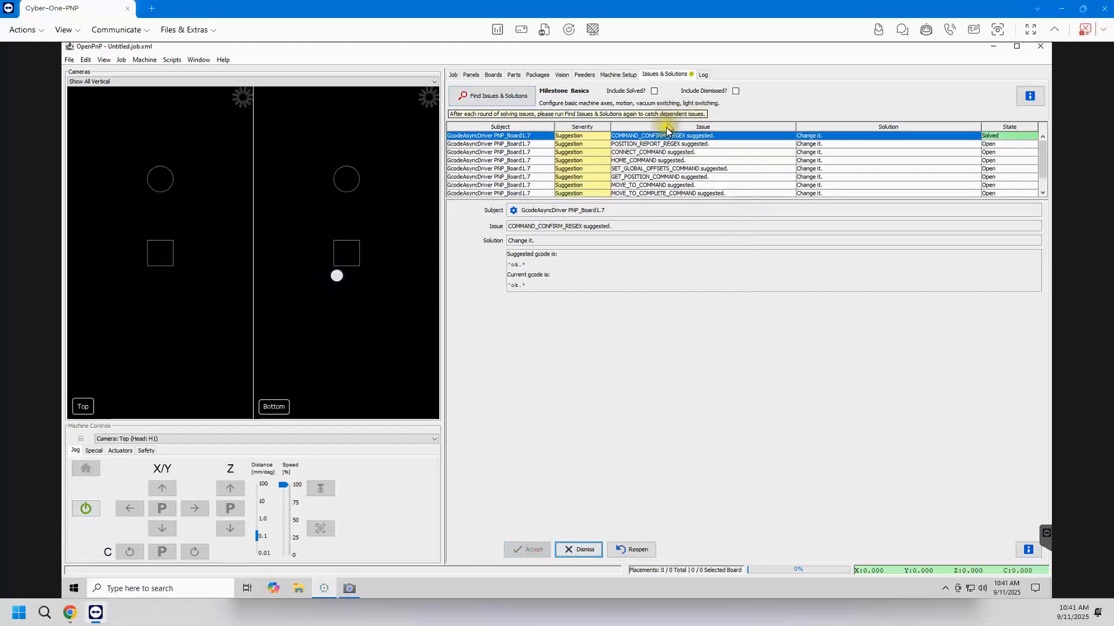
Set the PNP_Board1.7 driver's POSITION_REPORT_REGEX to ^.\*X:(?<X>-?\\d+\\.\\d+) Y:(?<Y>-?\\d+\\.\\d+) Z:(?<Z>-?\\d+\\.\\d+) A:(?<A>-?\\d+\\.\\d+) B:(?<B>-?\\d+\\.\\d+).\* and apply.
{"action": "left_click", "coordinate": [667, 145]}
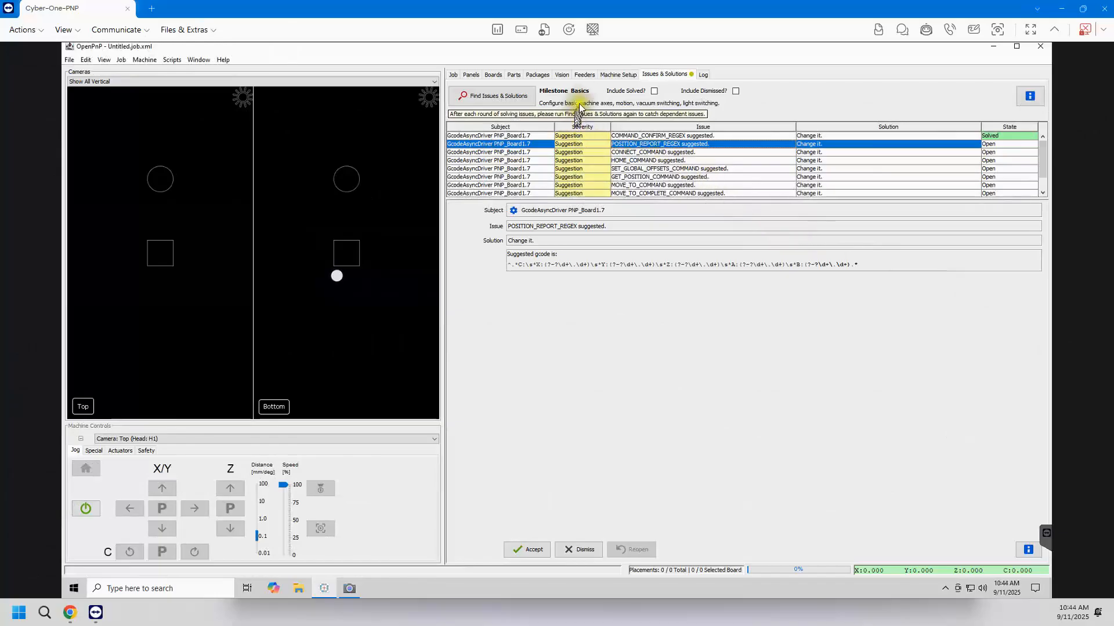
{"action": "left_click", "coordinate": [618, 75]}
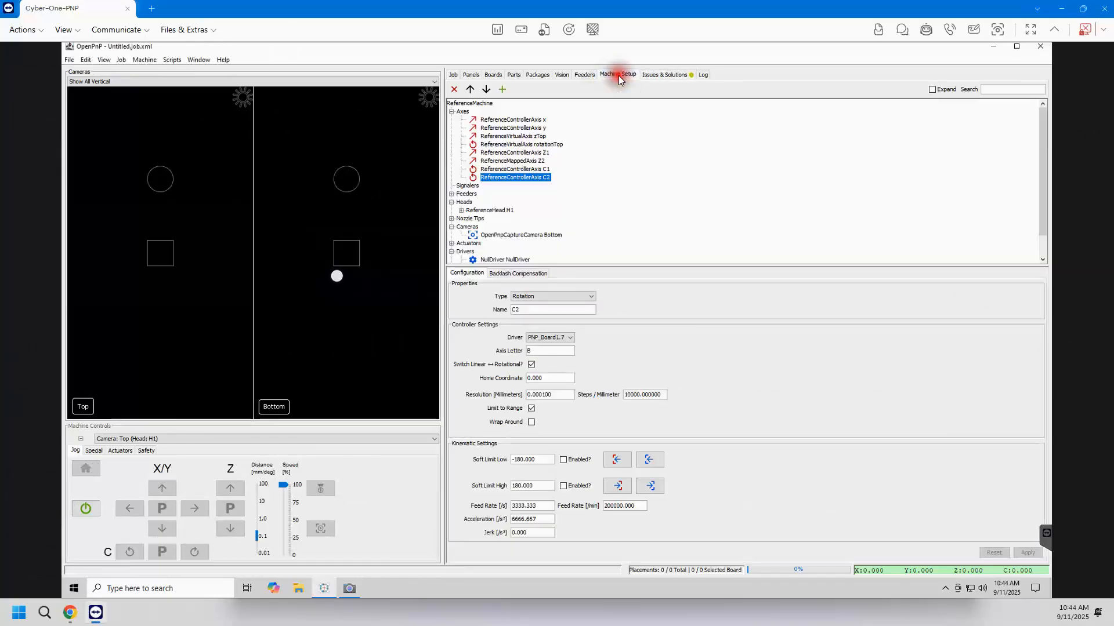
{"action": "scroll", "coordinate": [498, 223], "scroll_direction": "down", "scroll_amount": 1}
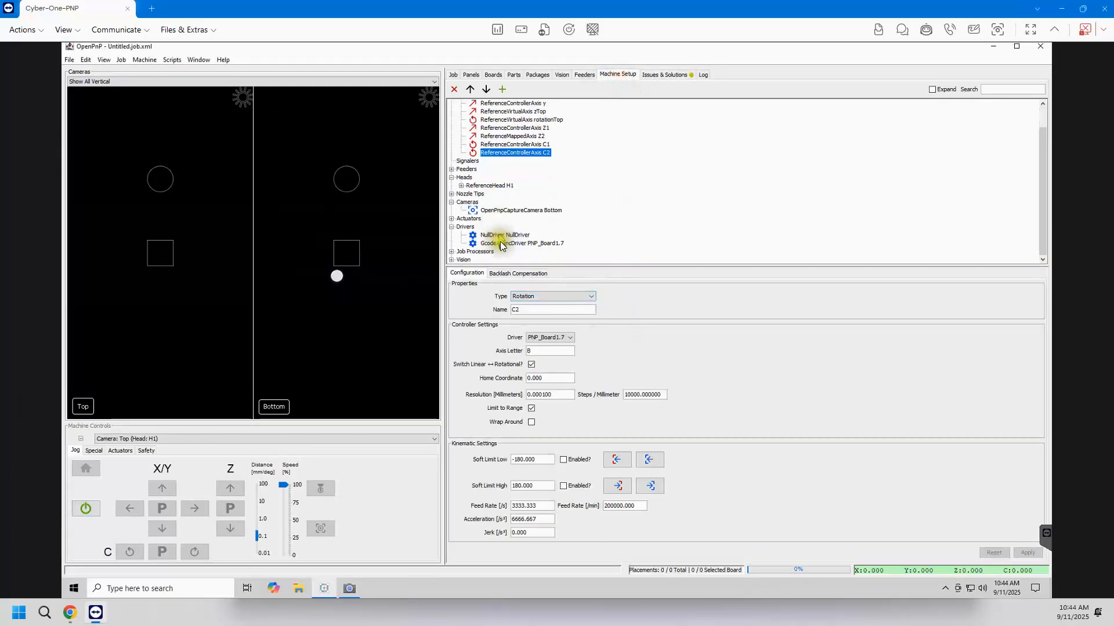
{"action": "left_click", "coordinate": [504, 243]}
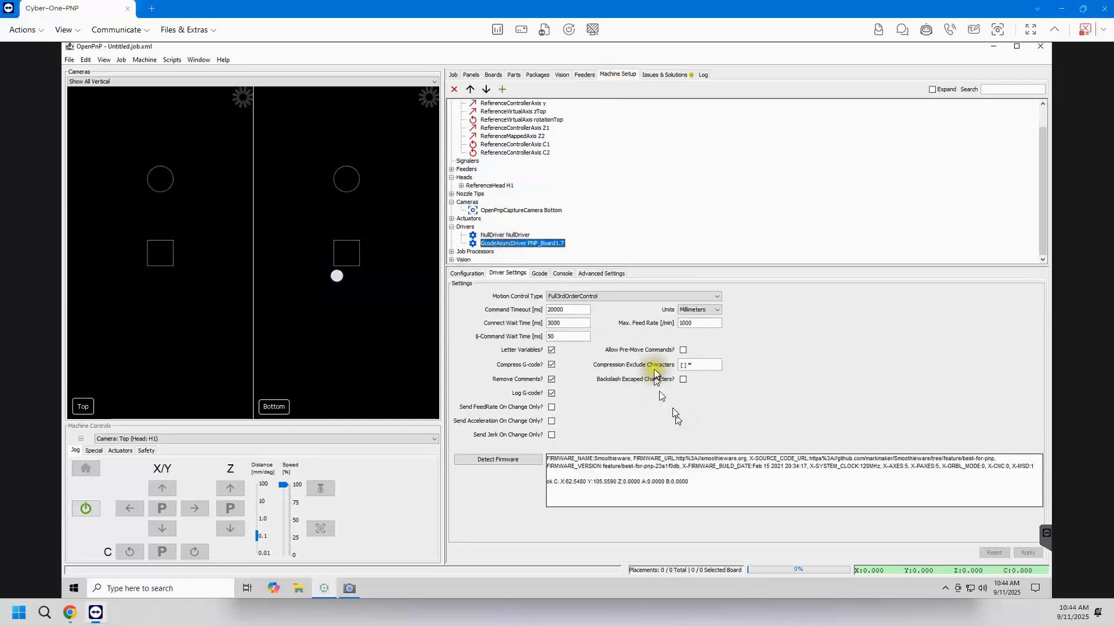
{"action": "left_click", "coordinate": [547, 273]}
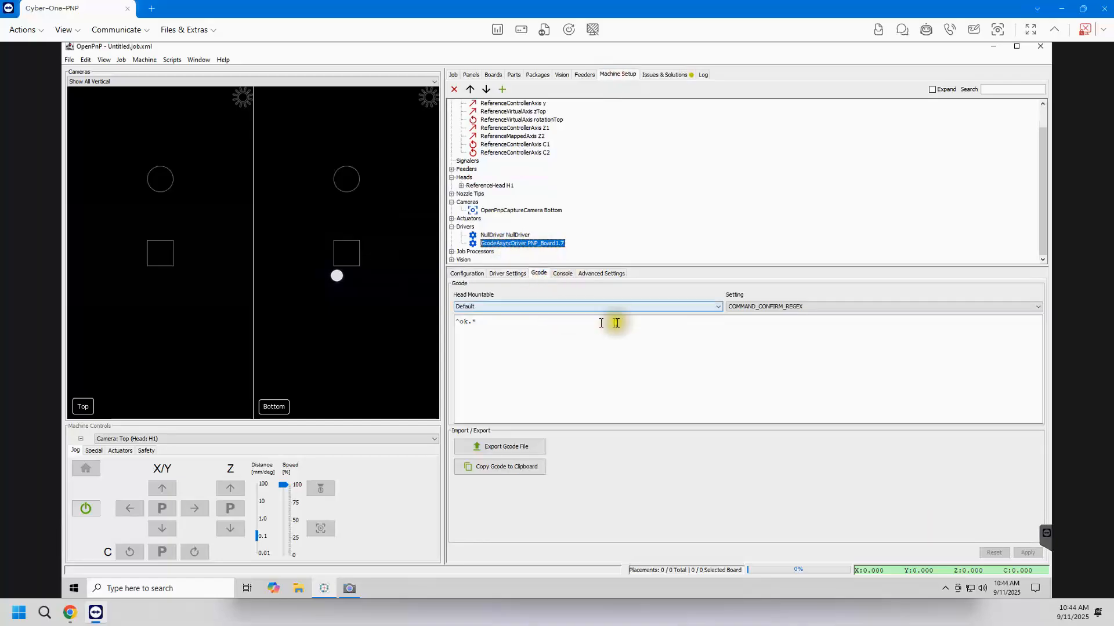
{"action": "left_click", "coordinate": [757, 308]}
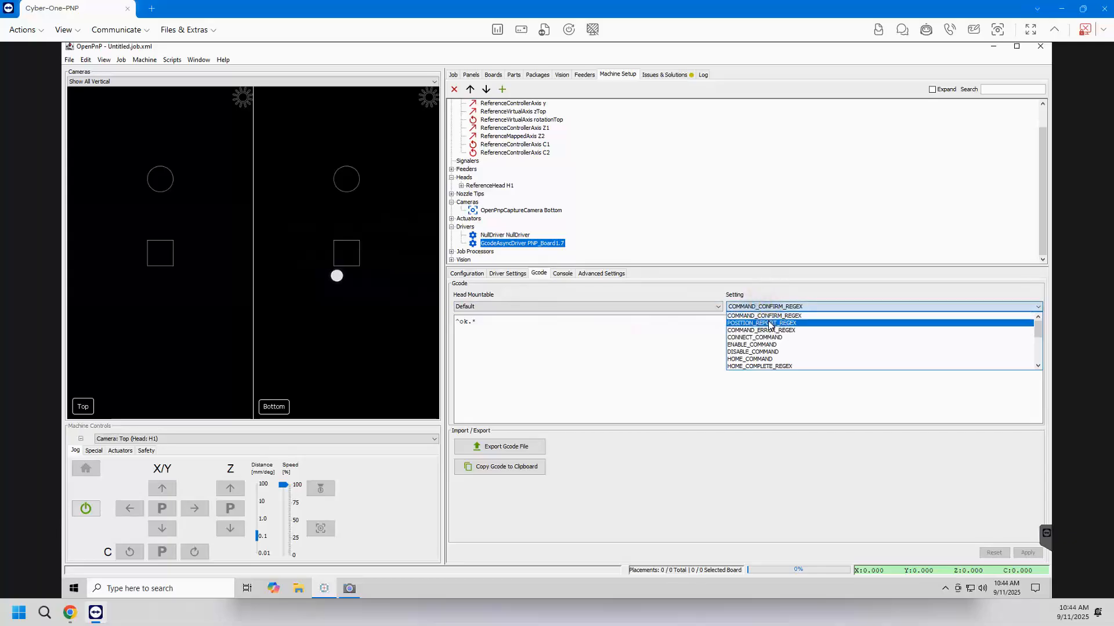
{"action": "left_click", "coordinate": [769, 324]}
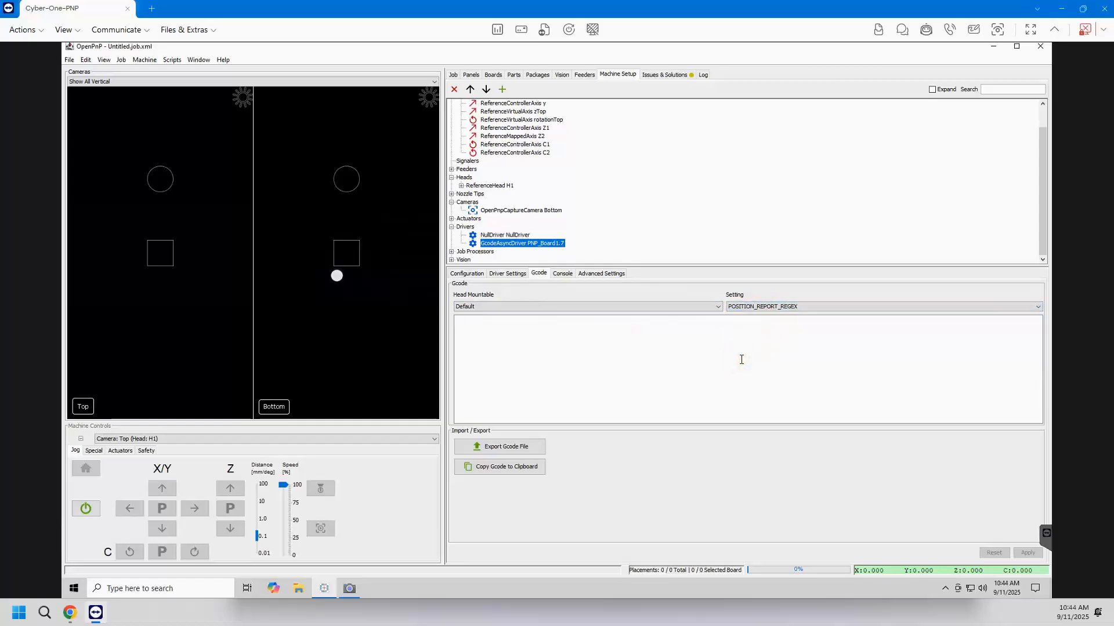
{"action": "type", "text": "^.\\*X:(?<X>-?\\\\d+\\\\.\\\\d+) Y:(?<Y>-?\\\\d+\\\\.\\\\d+) Z:(?<Z>-?\\\\d+\\\\.\\\\d+) A:(?<A>-?\\\\d+\\\\.\\\\d+) B:(?<B>-?\\\\d+\\\\.\\\\d+).\\*"}
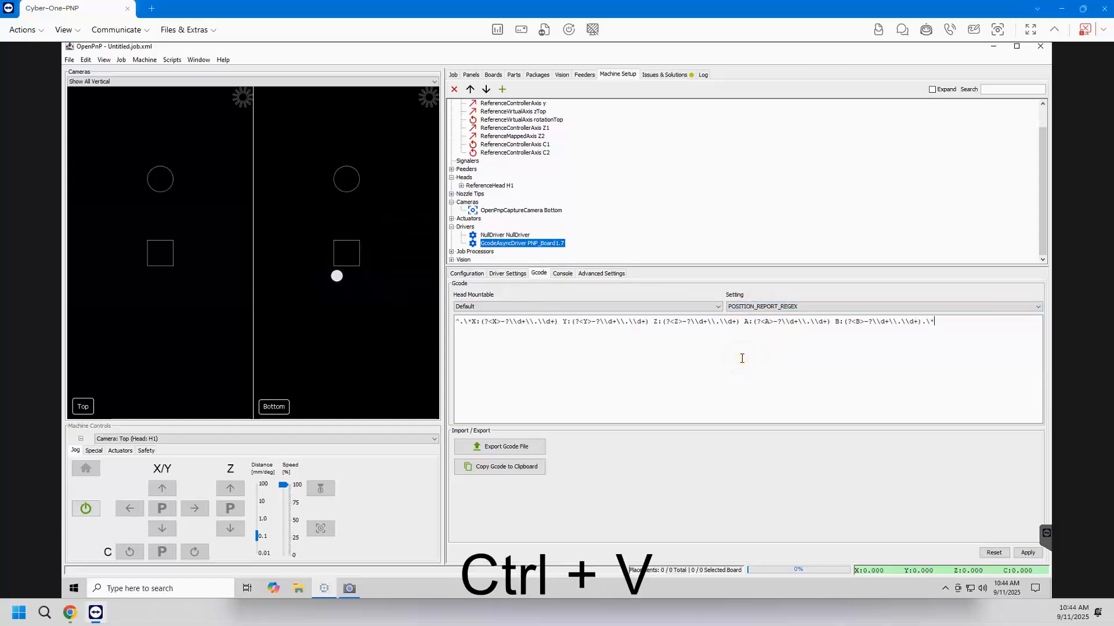
{"action": "left_click", "coordinate": [1022, 554]}
Run Find Issues & Solutions again and dismiss the POSITION_REPORT_REGEX suggestion.
{"action": "left_click", "coordinate": [664, 75]}
{"action": "left_click", "coordinate": [515, 97]}
{"action": "left_click", "coordinate": [672, 128]}
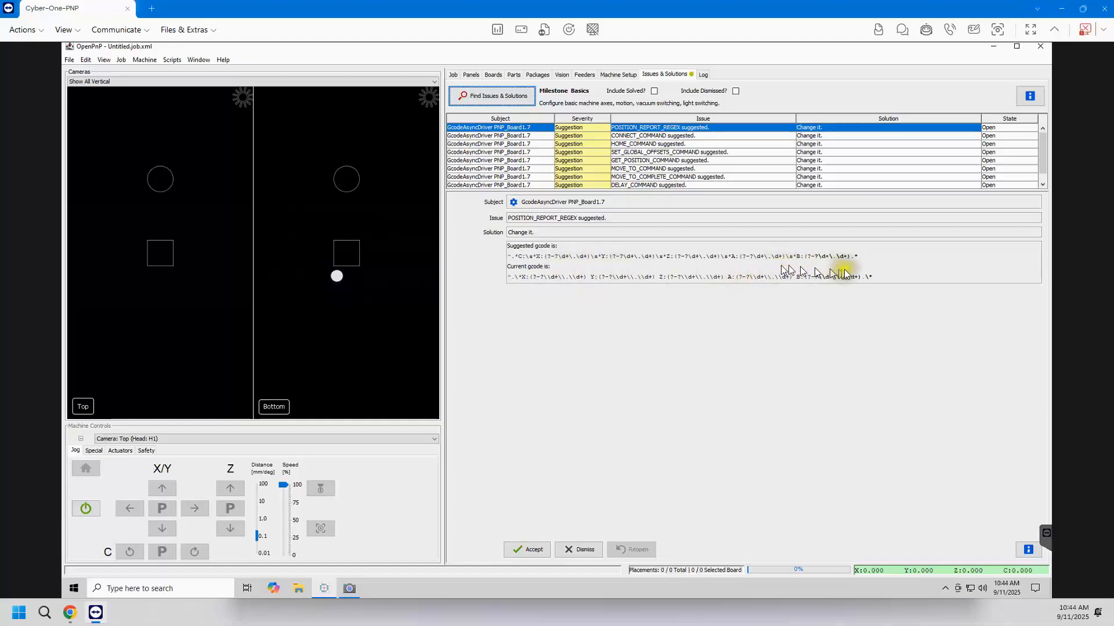
{"action": "left_click", "coordinate": [574, 550]}
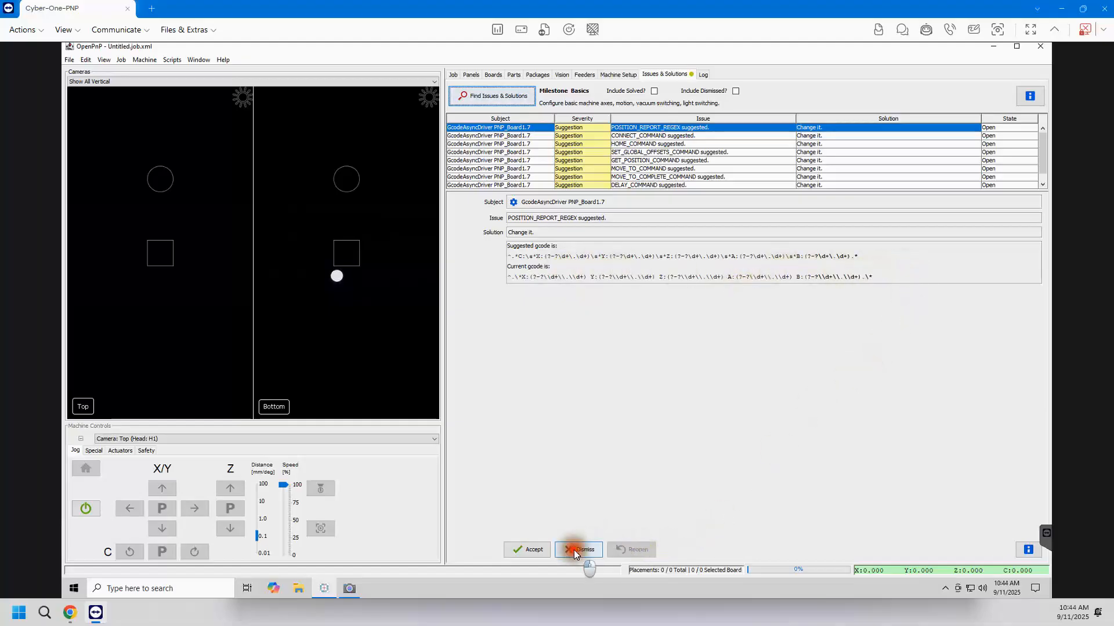
Set the driver's CONNECT_COMMAND to "G21; Set Unit to Millimetres", "G90; Set Absolute Positioning" and "M82; Set Extruder to absolute mode", and apply.
{"action": "left_click", "coordinate": [700, 136]}
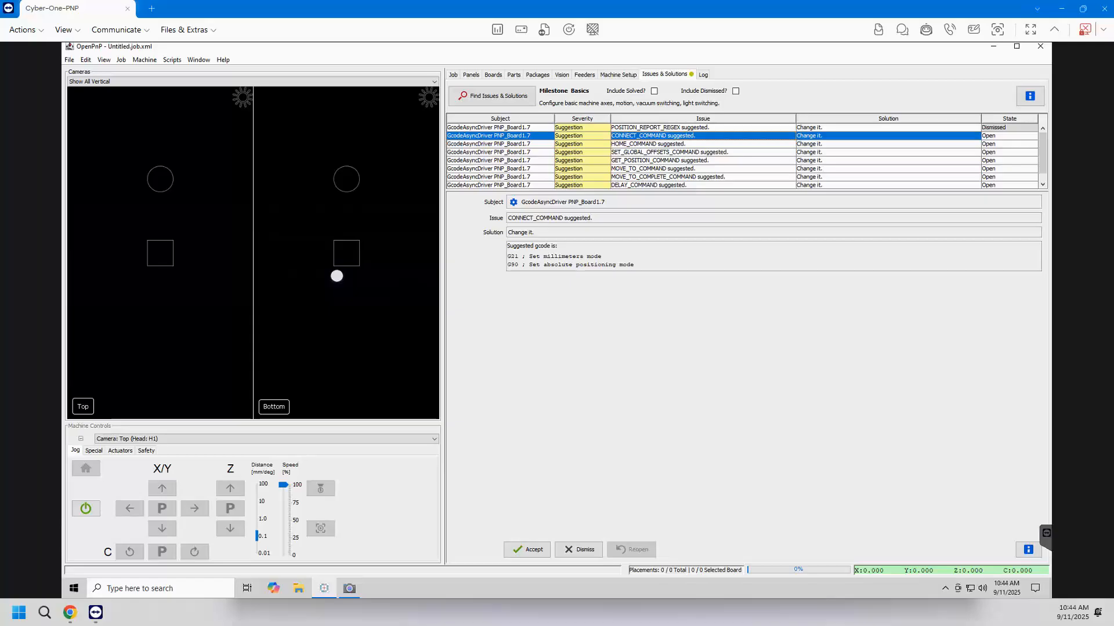
{"action": "key", "text": "ctrl+c"}
{"action": "left_click", "coordinate": [618, 74]}
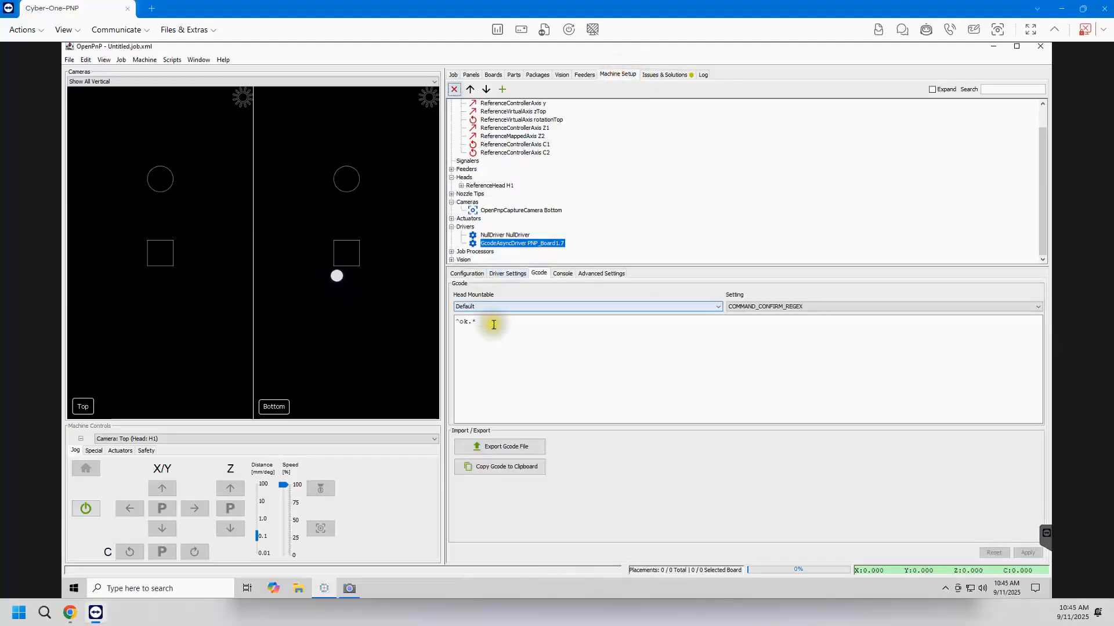
{"action": "left_click", "coordinate": [776, 308]}
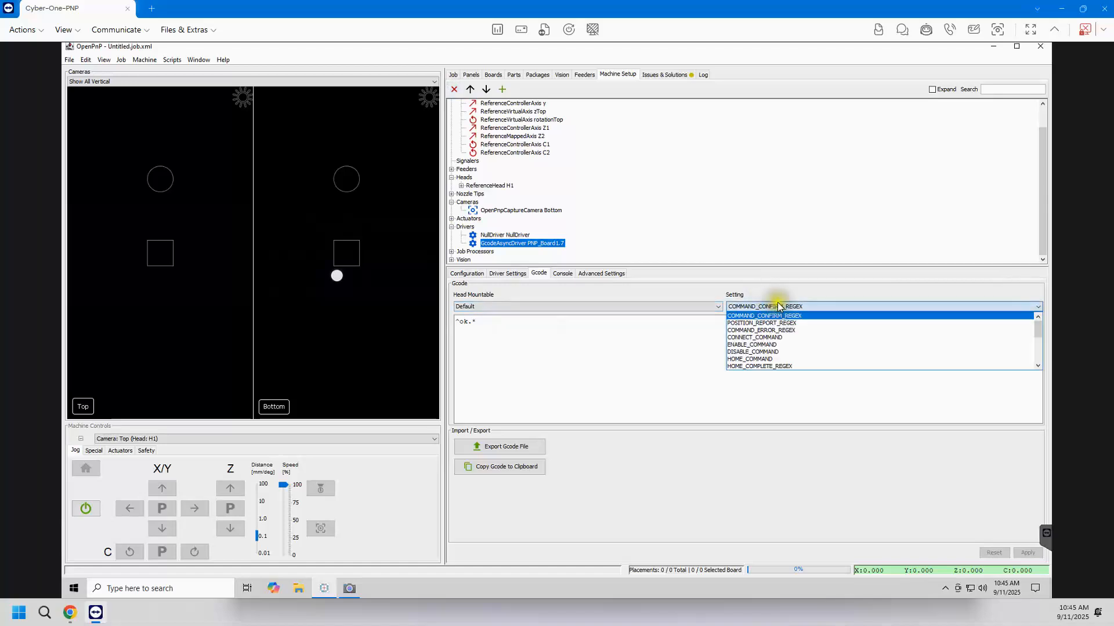
{"action": "left_click", "coordinate": [767, 339]}
{"action": "left_click", "coordinate": [747, 345]}
{"action": "key", "text": "ctrl+v"}
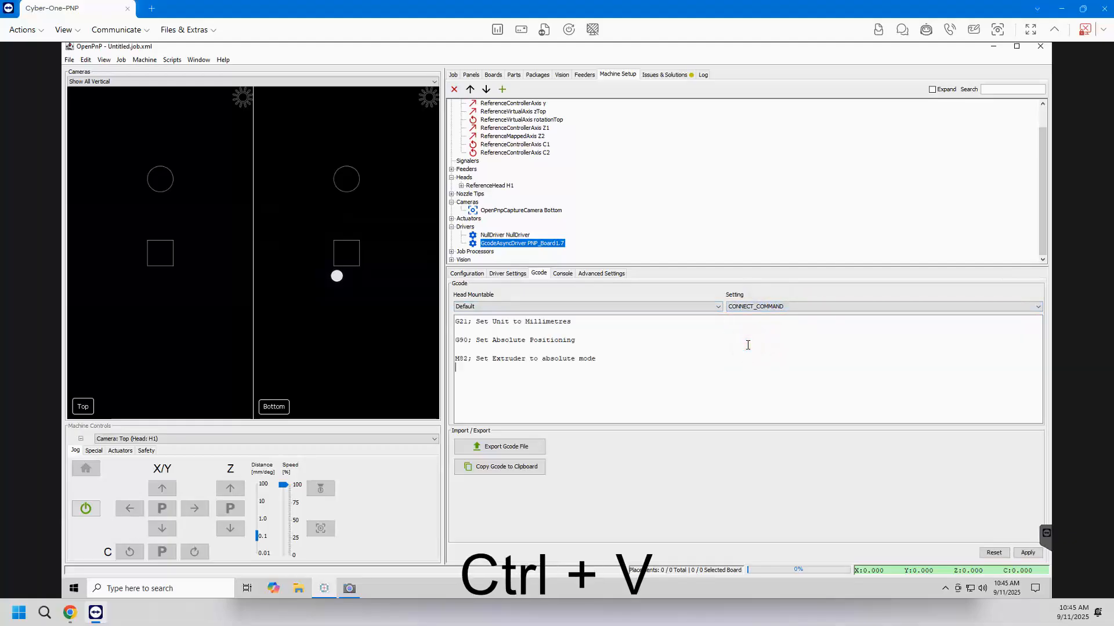
{"action": "left_click", "coordinate": [1021, 552]}
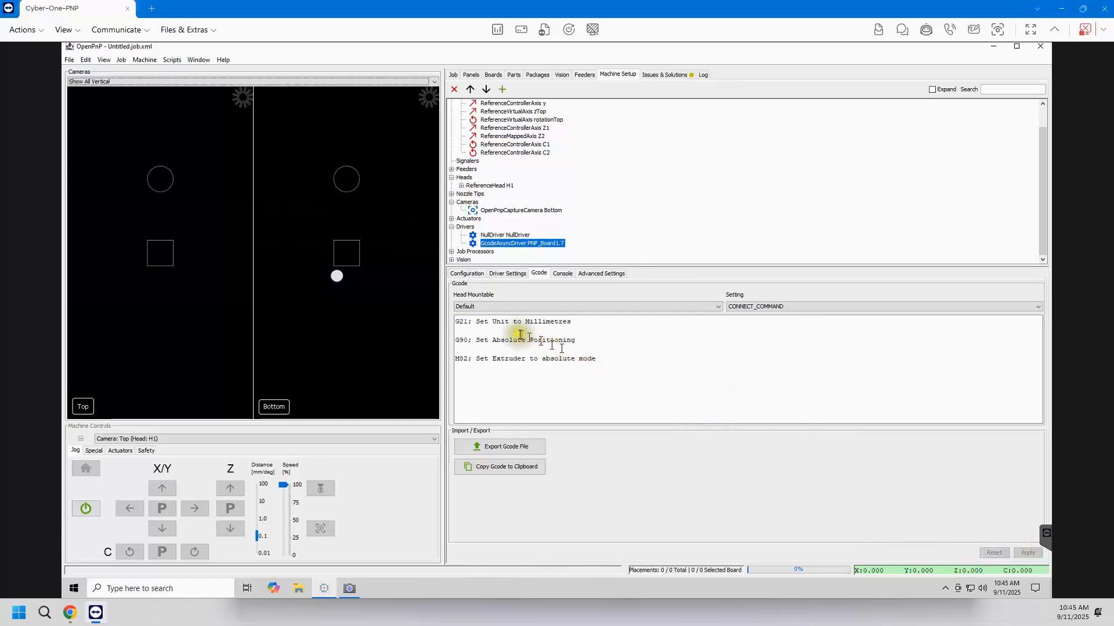
Set DISABLE_COMMAND to M84 stop idle hold, M801/M803 N1/N2 Vac off, M805/M807 up/down facing lights off, M809 Vac pump off, and apply.
{"action": "left_click", "coordinate": [780, 306]}
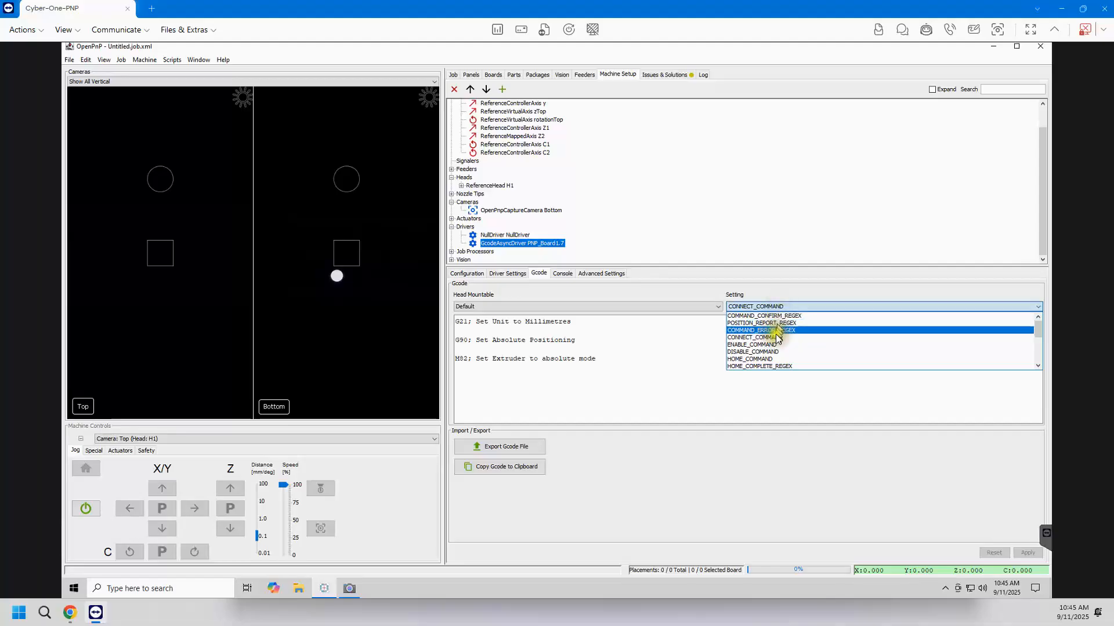
{"action": "left_click", "coordinate": [772, 352]}
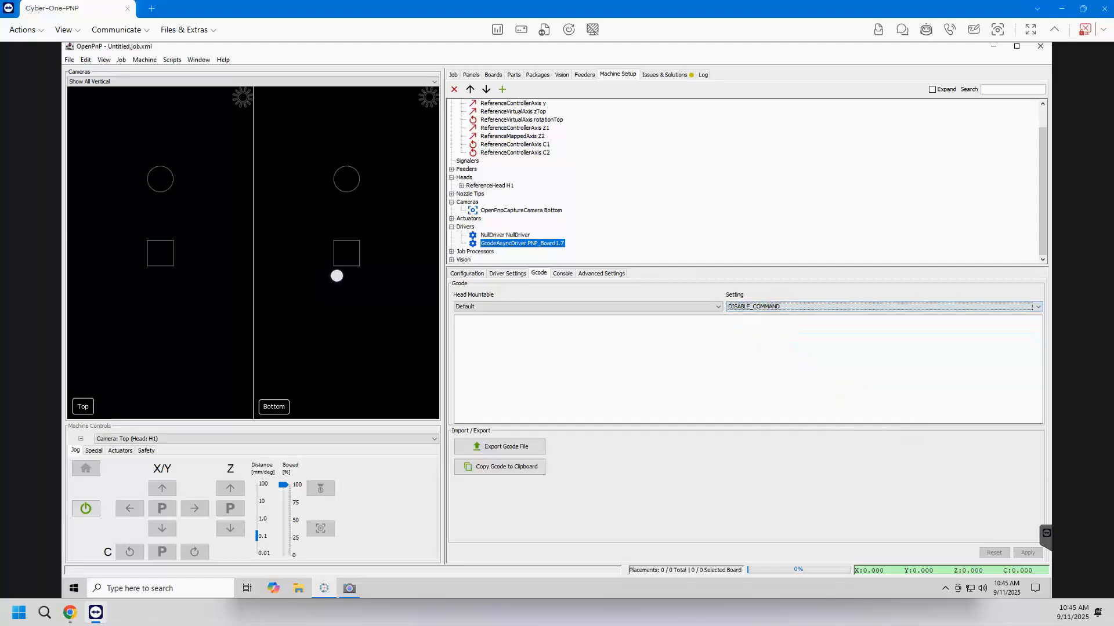
{"action": "key", "text": "ctrl+c"}
{"action": "left_click", "coordinate": [517, 342]}
{"action": "key", "text": "ctrl+v"}
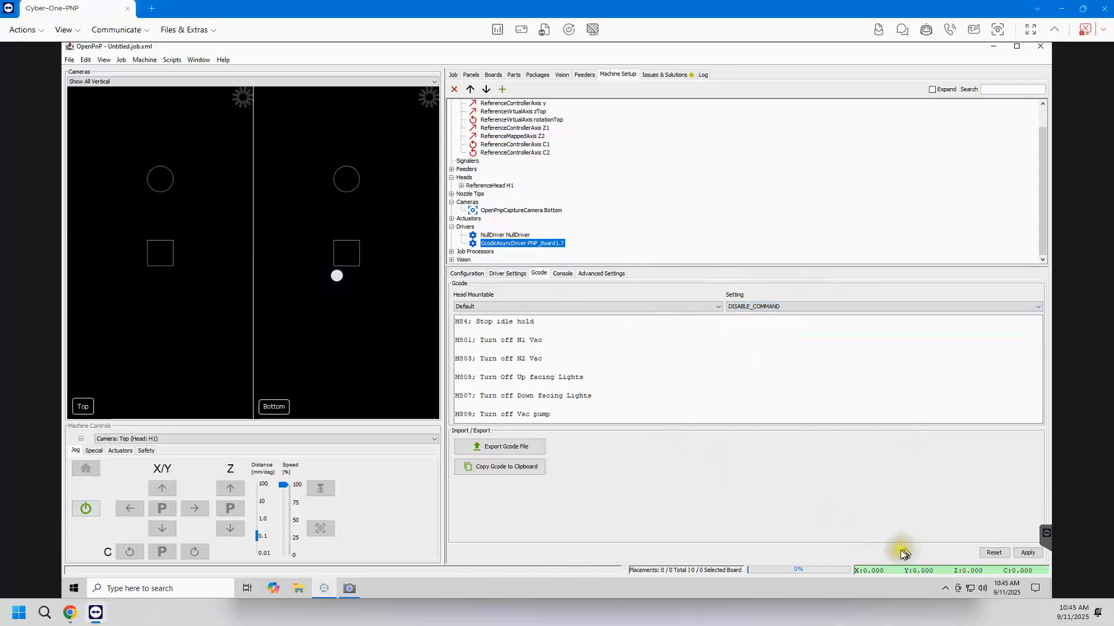
{"action": "left_click", "coordinate": [1028, 553]}
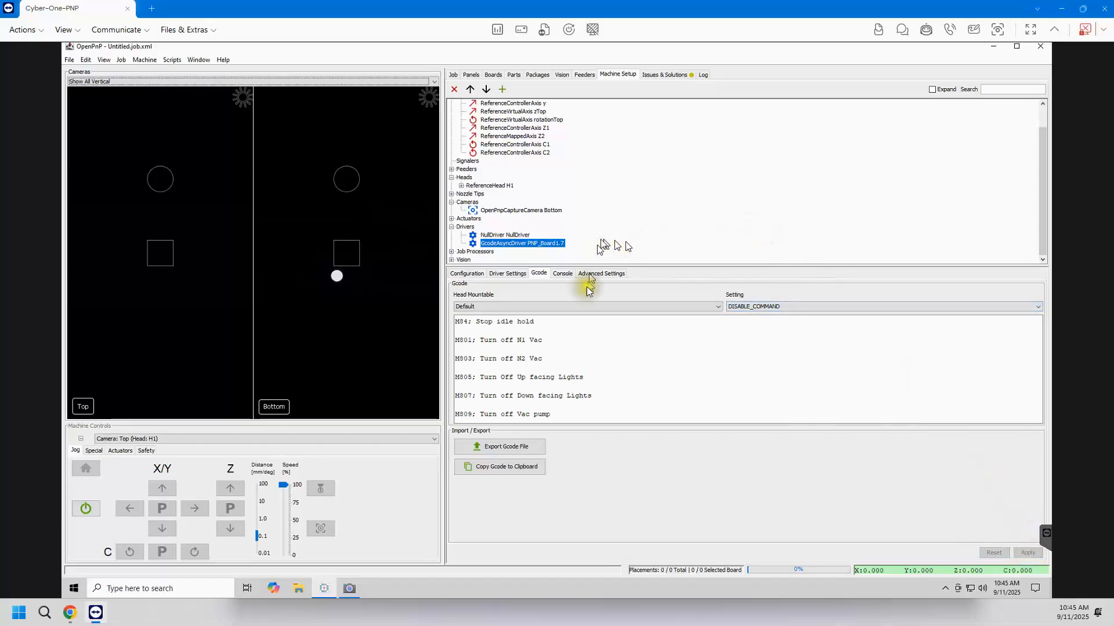
Set the driver's HOME_COMMAND to G0 Z0 to raise the head, G28 to home all axes, and G0 X0 Y0, with explanatory comments, and apply.
{"action": "left_click", "coordinate": [809, 307]}
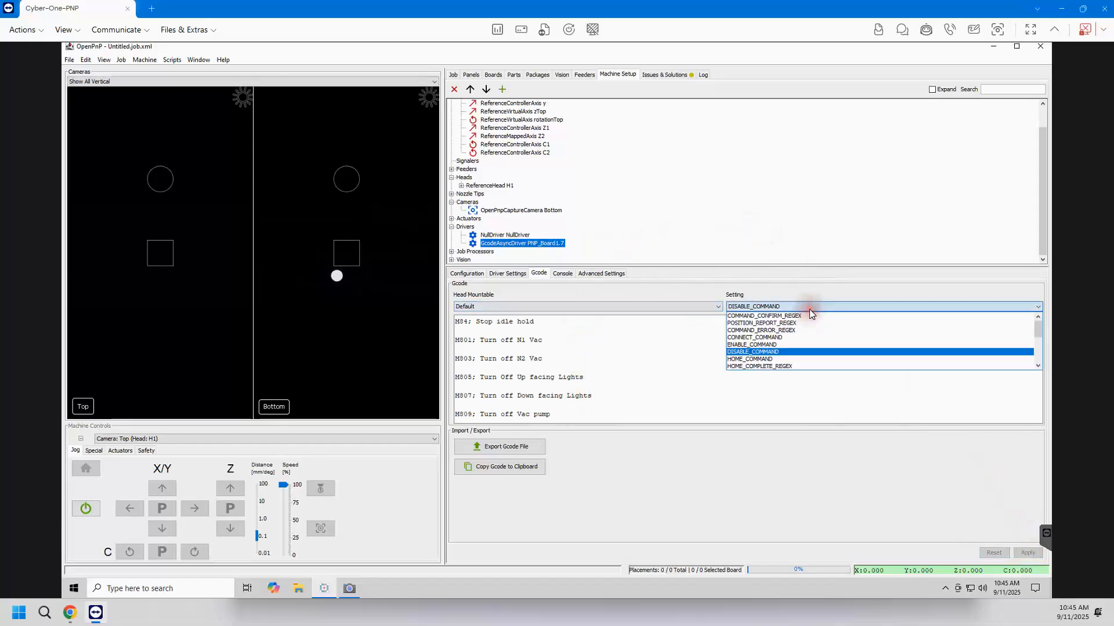
{"action": "left_click", "coordinate": [784, 359]}
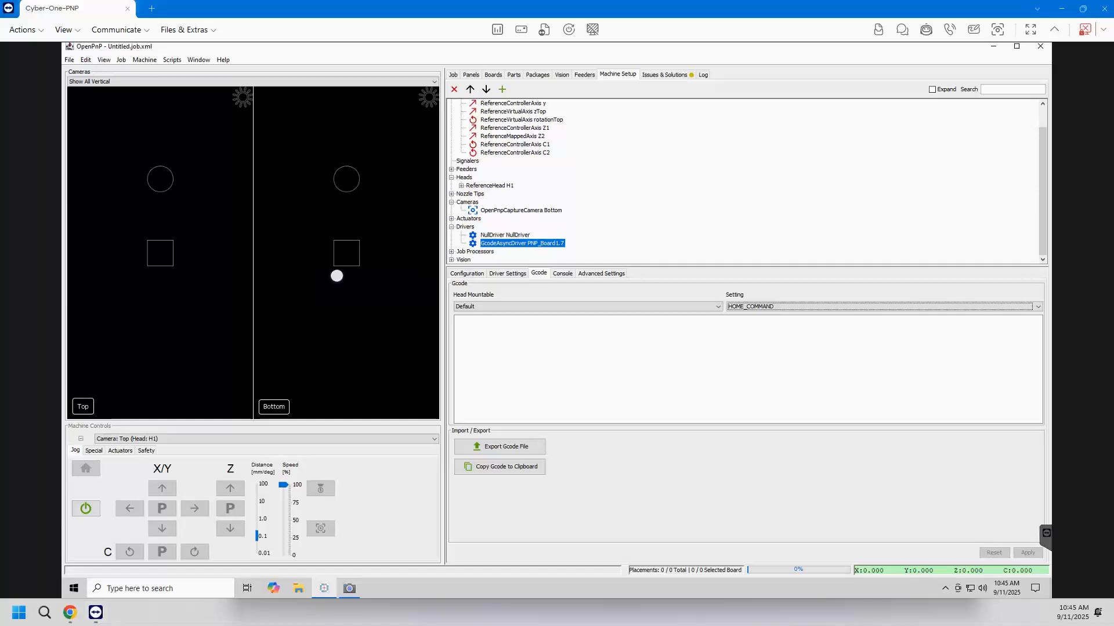
{"action": "key", "text": "ctrl"}
{"action": "key", "text": "ctrl+c"}
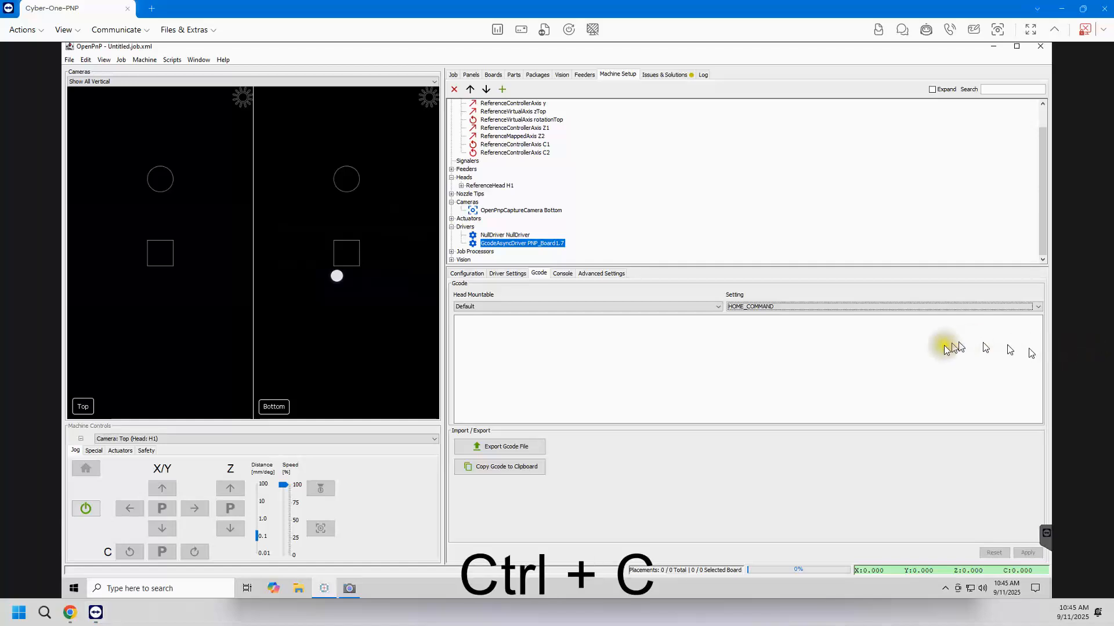
{"action": "left_click", "coordinate": [869, 379]}
{"action": "key", "text": "ctrl+v"}
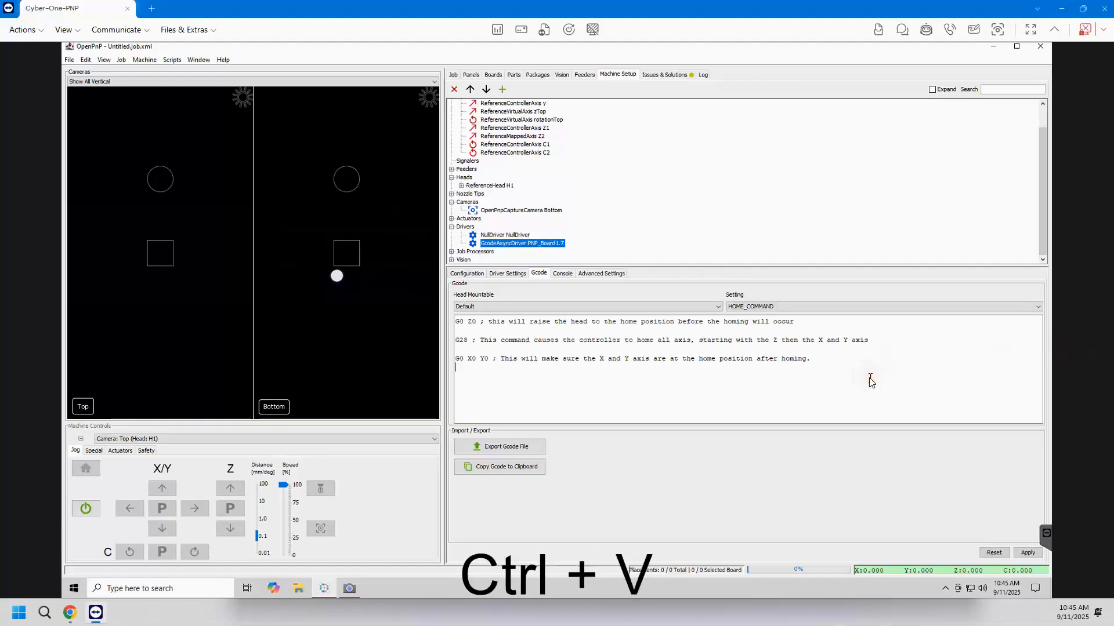
{"action": "left_click", "coordinate": [1026, 552]}
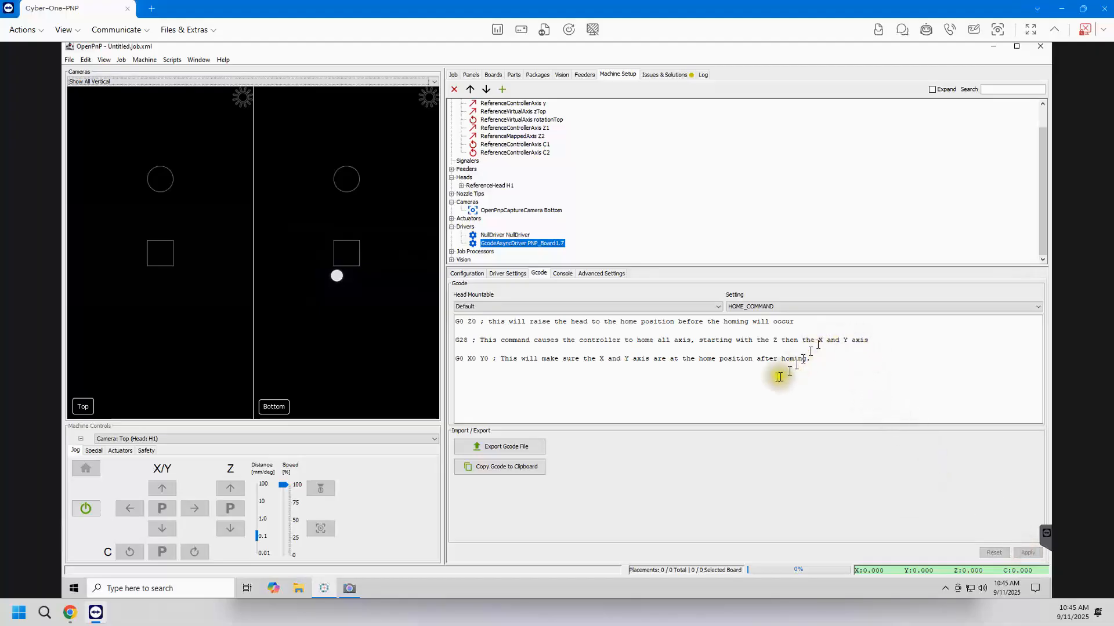
Set the driver's SET_GLOBAL_OFFSETS_COMMAND to "G92 {X:X%.4f} {Y:Y%.4f} {Z:Z%.4f} {A:A%.4f} {B:B%.4f}" and apply.
{"action": "left_click", "coordinate": [812, 308]}
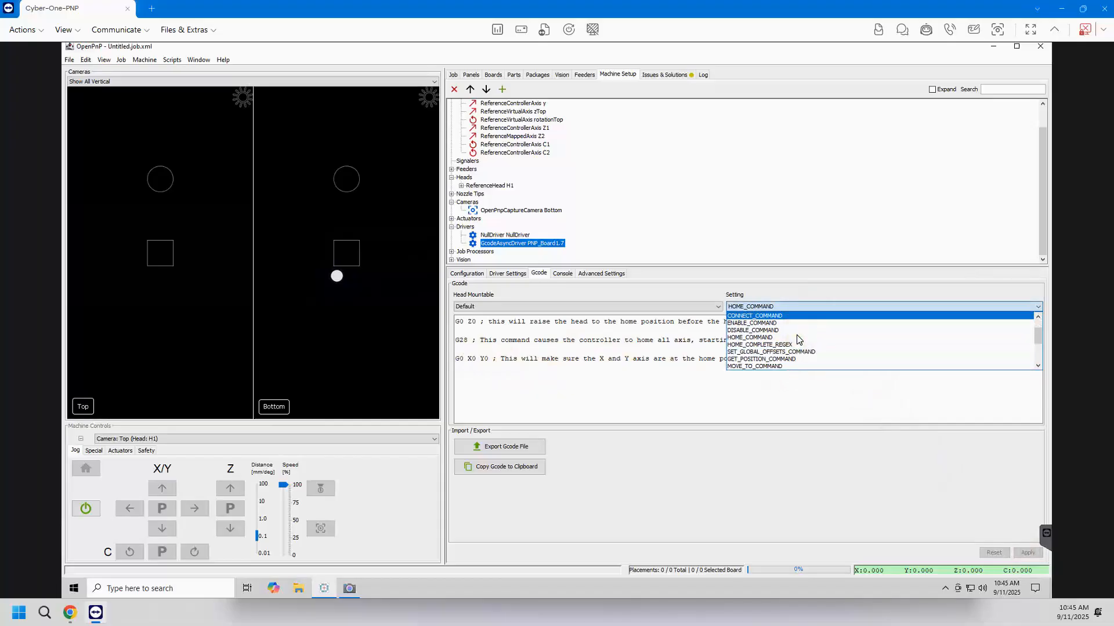
{"action": "scroll", "coordinate": [797, 338], "scroll_direction": "down", "scroll_amount": 2}
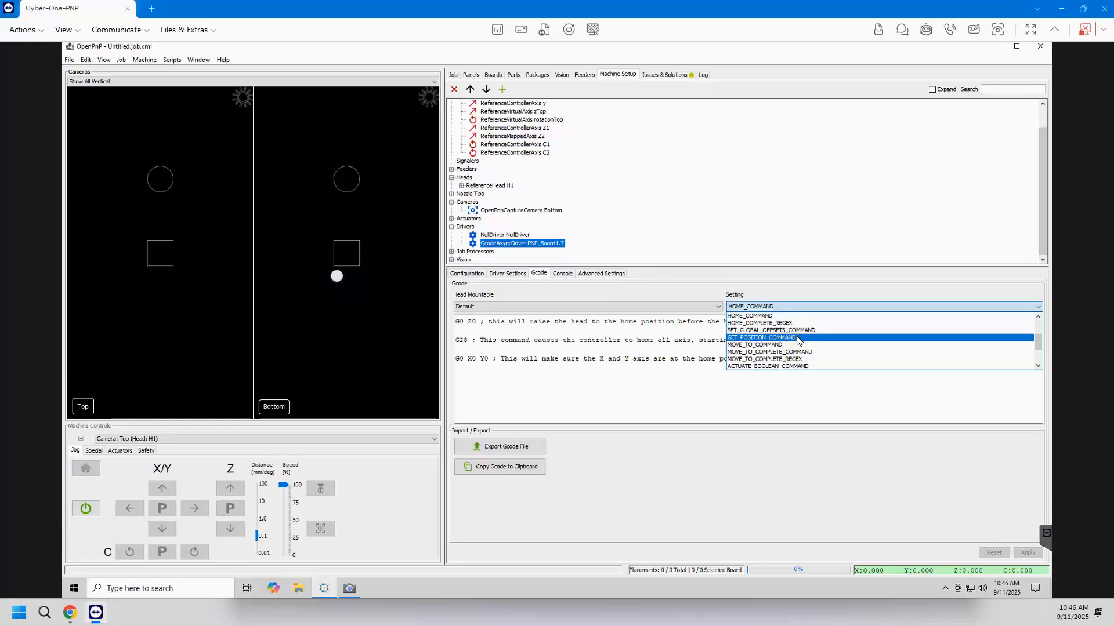
{"action": "left_click", "coordinate": [802, 332]}
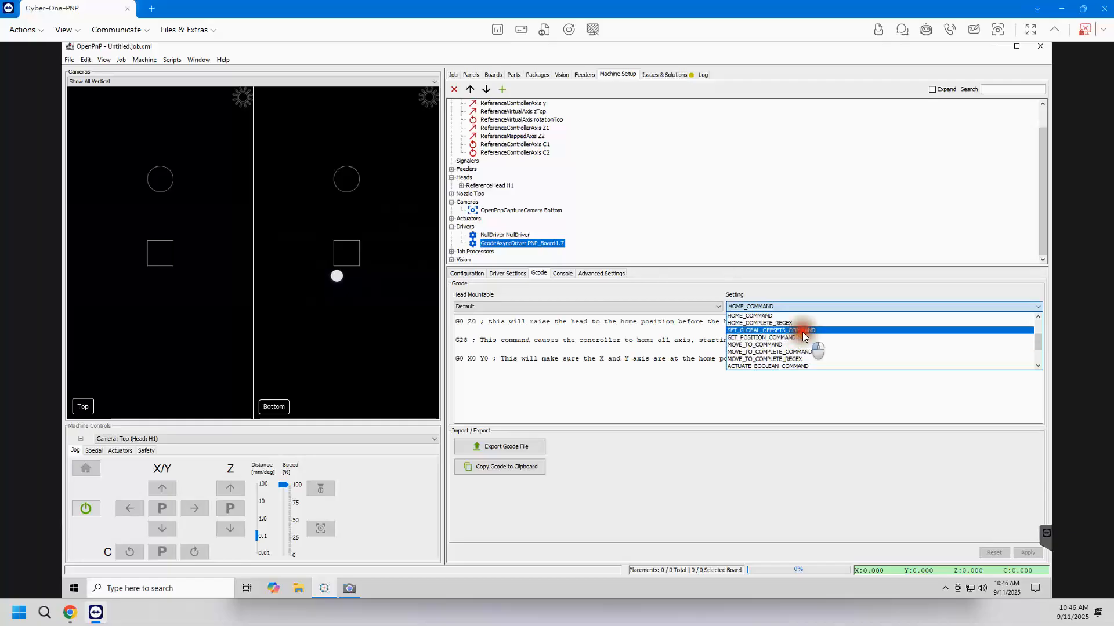
{"action": "left_click", "coordinate": [796, 358]}
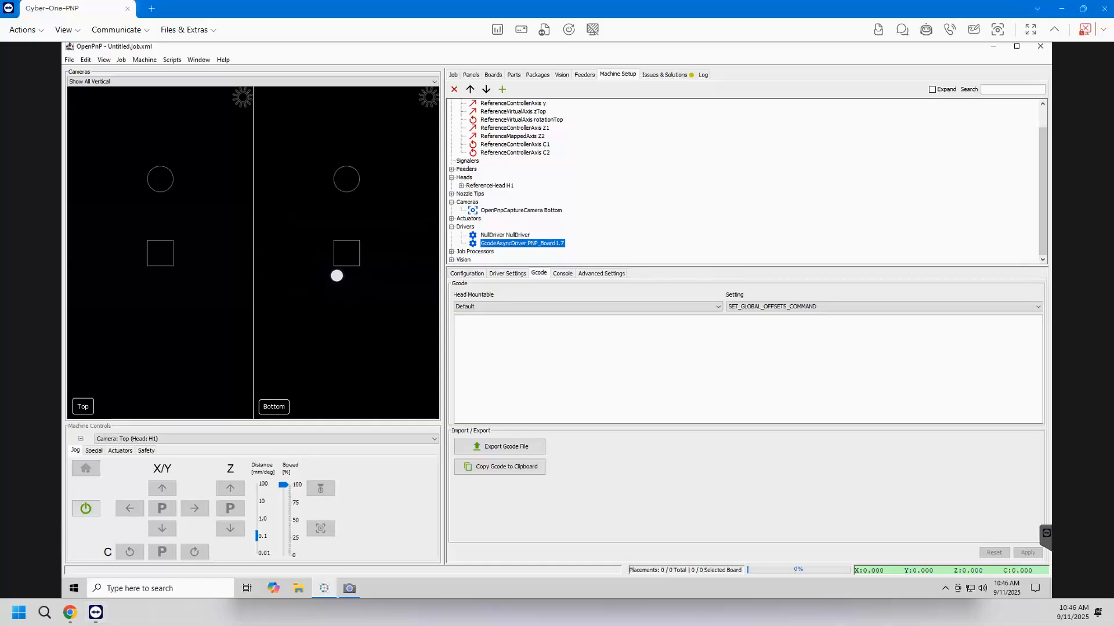
{"action": "key", "text": "ctrl+c"}
{"action": "left_click", "coordinate": [760, 378]}
{"action": "key", "text": "ctrl+v"}
{"action": "left_click", "coordinate": [1028, 552]}
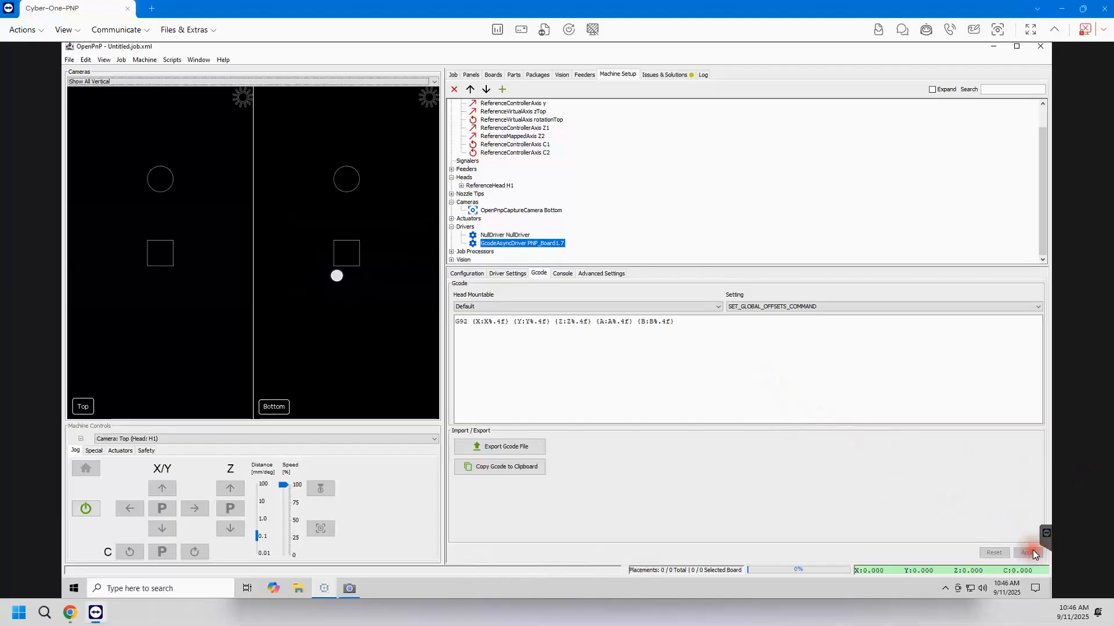
Set the driver's GET_POSITION_COMMAND to "M114; Get Current position" and apply the change.
{"action": "left_click", "coordinate": [761, 308]}
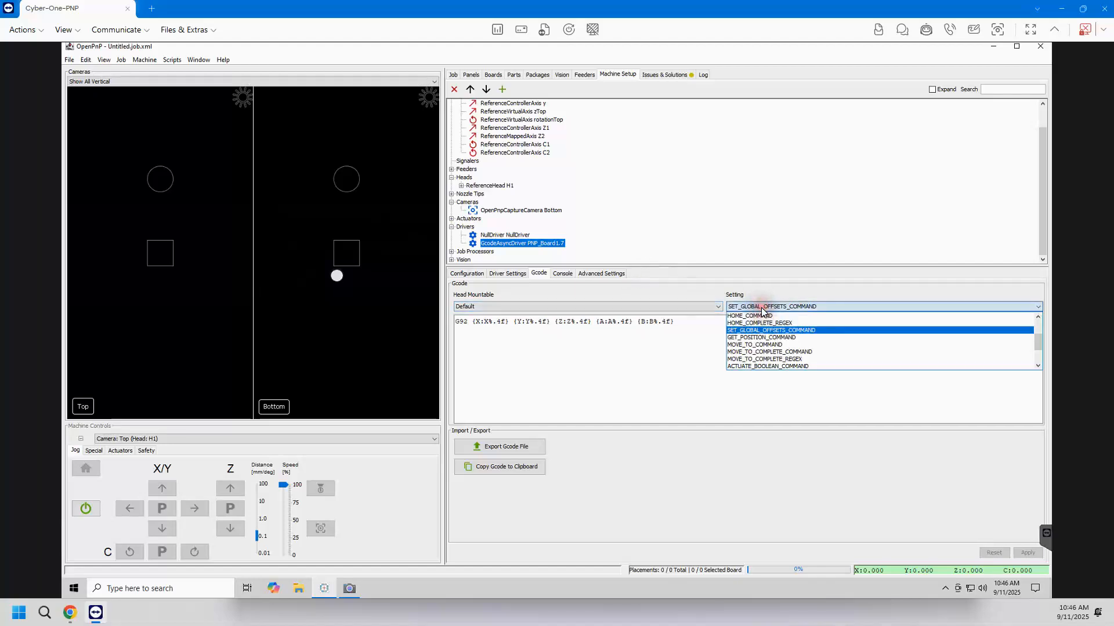
{"action": "left_click", "coordinate": [764, 337]}
{"action": "left_click", "coordinate": [736, 356]}
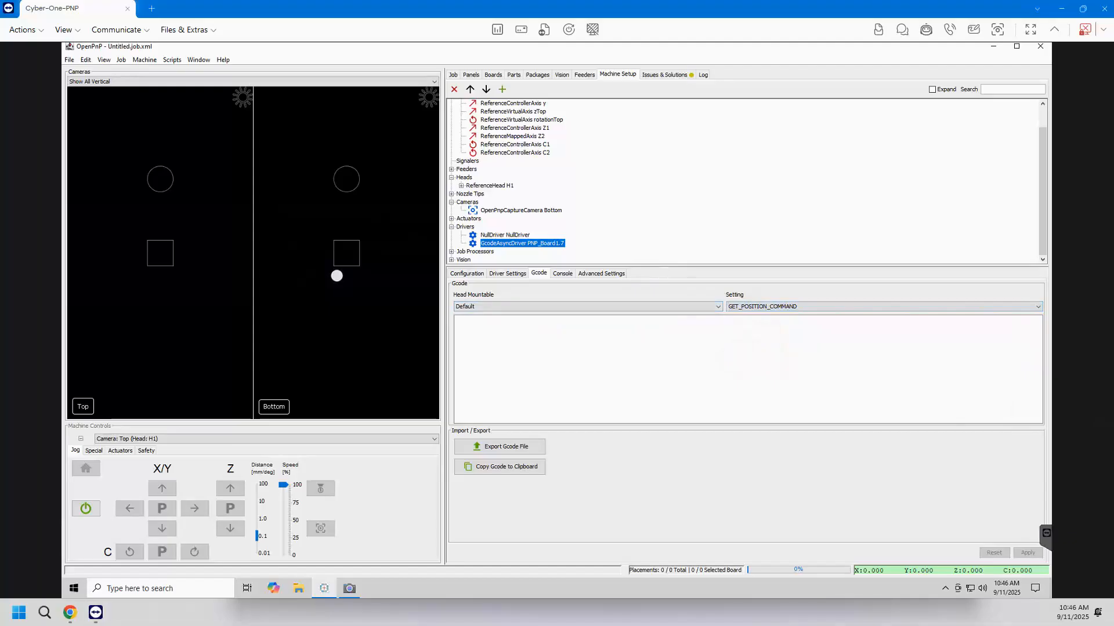
{"action": "key", "text": "ctrl+c"}
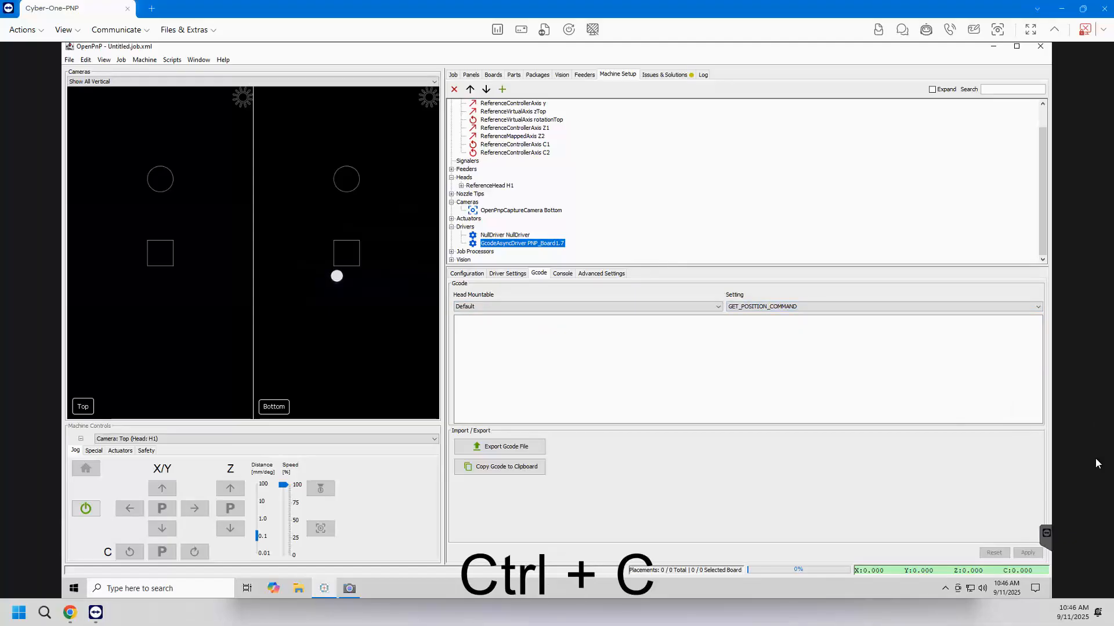
{"action": "key", "text": "ctrl+v"}
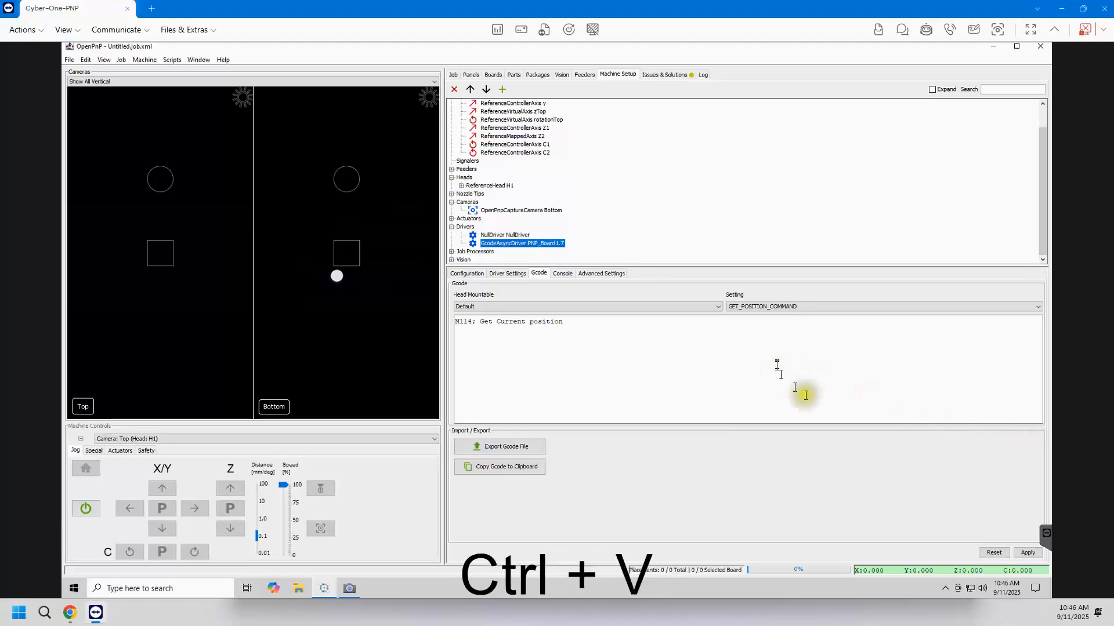
{"action": "left_click", "coordinate": [1029, 552]}
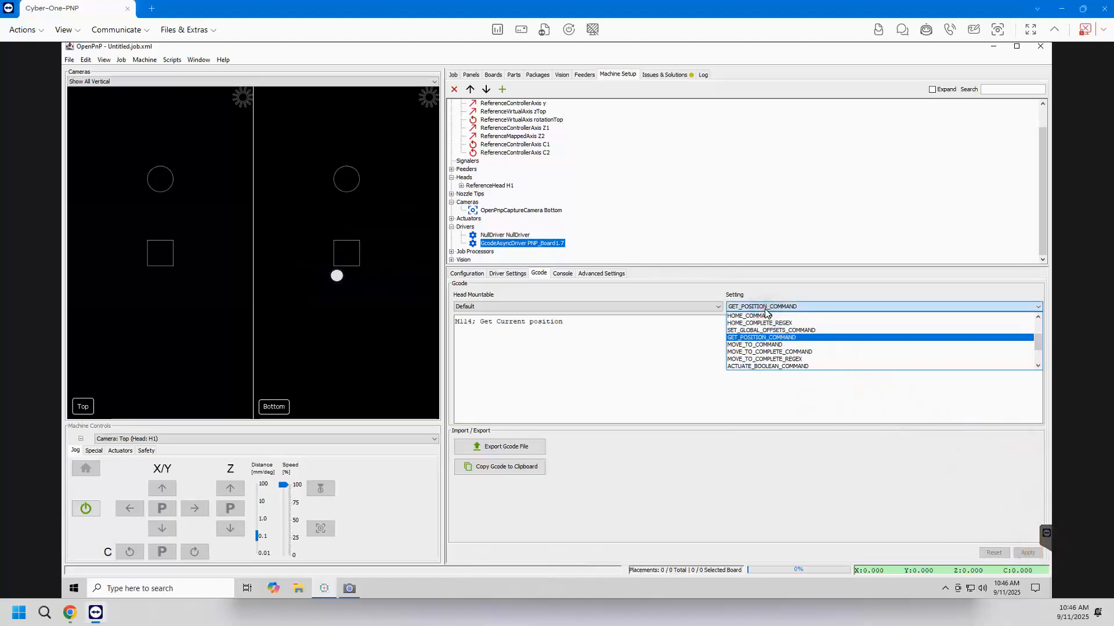
Set the driver's MOVE_TO_COMMAND to "{Acceleration:M204 S%.2f} G1 {X:X%.4f} {Y:Y%.4f} {Z:Z%.4f} {A:A%.4f} {B:B%.4f} {FeedRate:F%.2f}" and apply.
{"action": "left_click", "coordinate": [763, 344]}
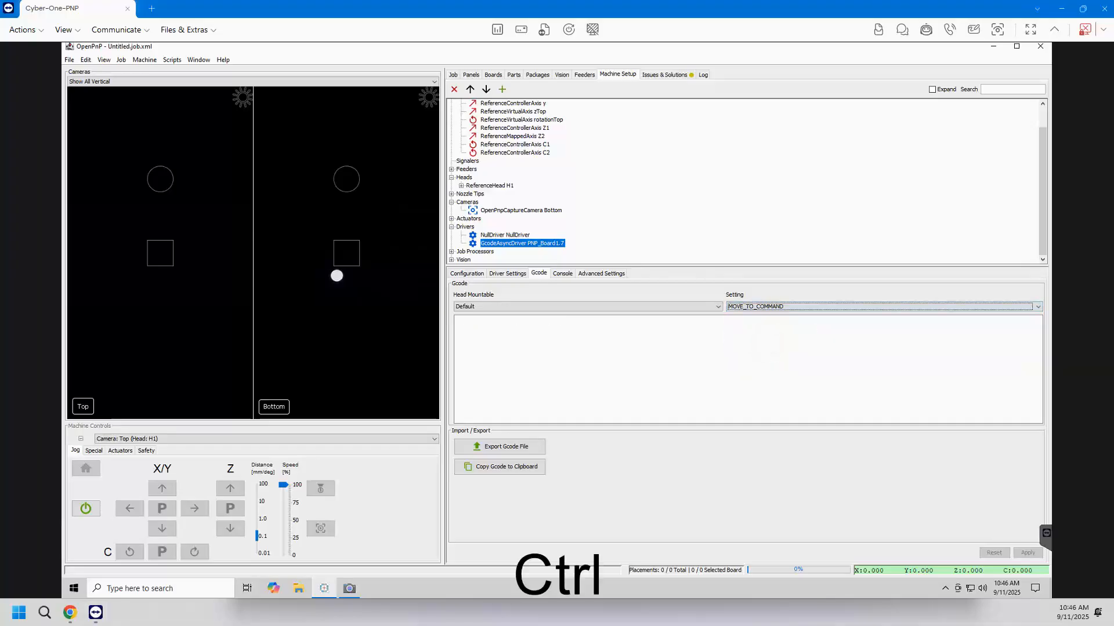
{"action": "key", "text": "ctrl+c"}
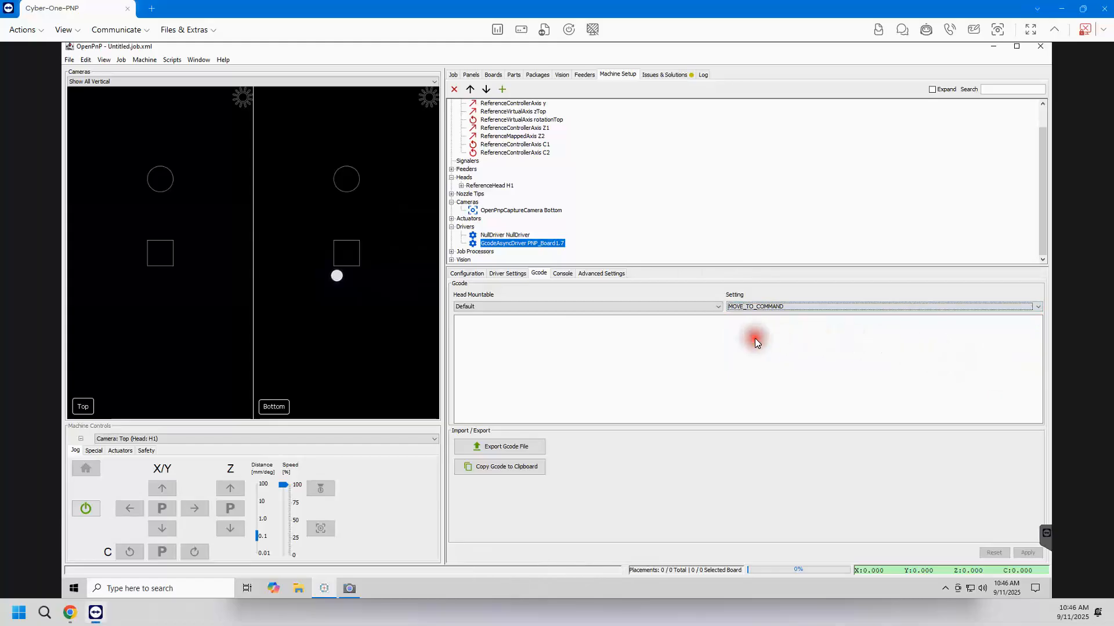
{"action": "key", "text": "ctrl"}
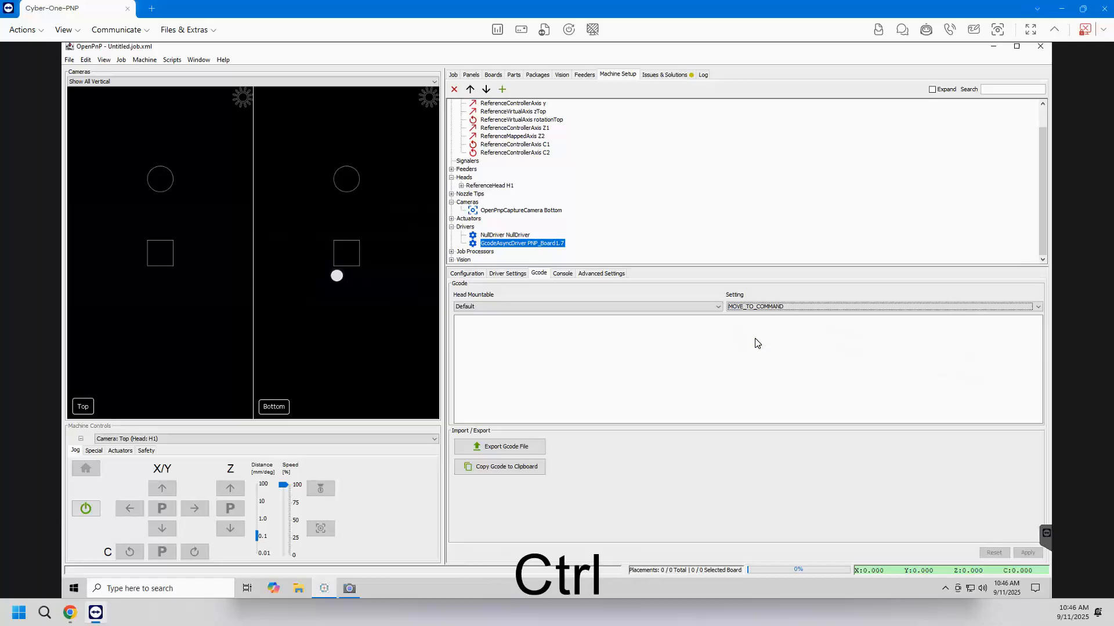
{"action": "left_click", "coordinate": [748, 348]}
{"action": "key", "text": "ctrl+v"}
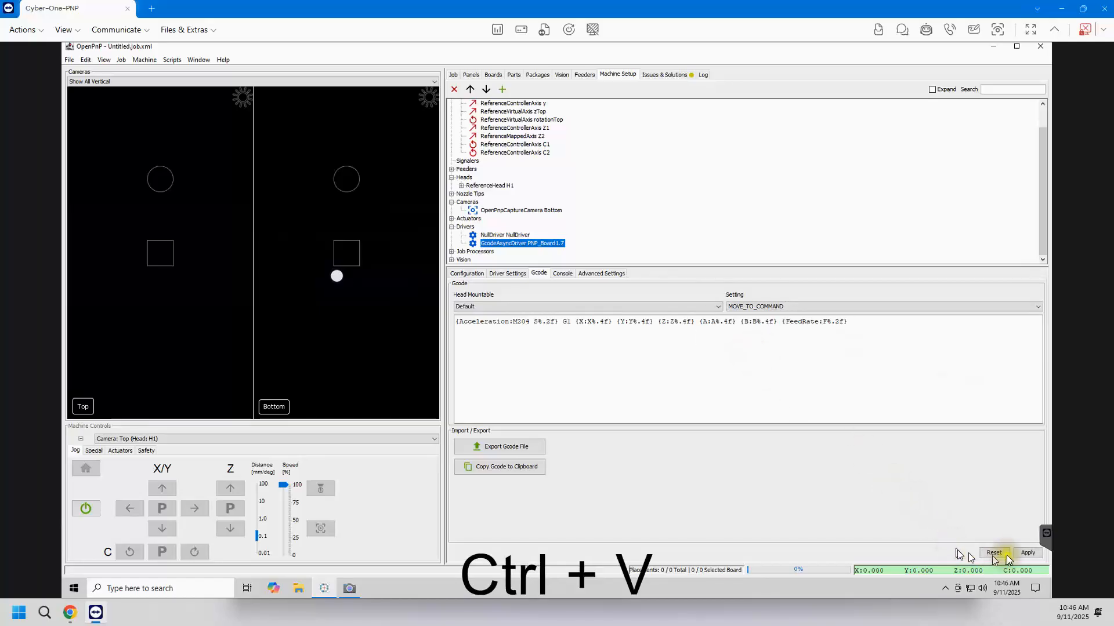
{"action": "left_click", "coordinate": [1024, 553]}
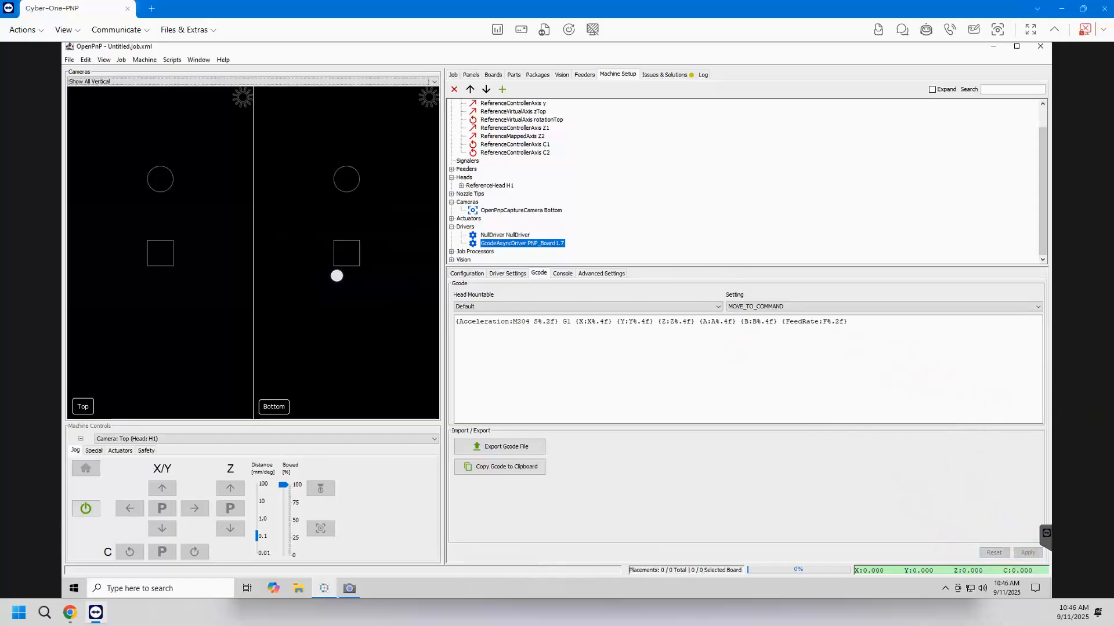
Run Find Issues & Solutions again and dismiss the CONNECT_COMMAND and HOME_COMMAND suggestions.
{"action": "left_click", "coordinate": [667, 74]}
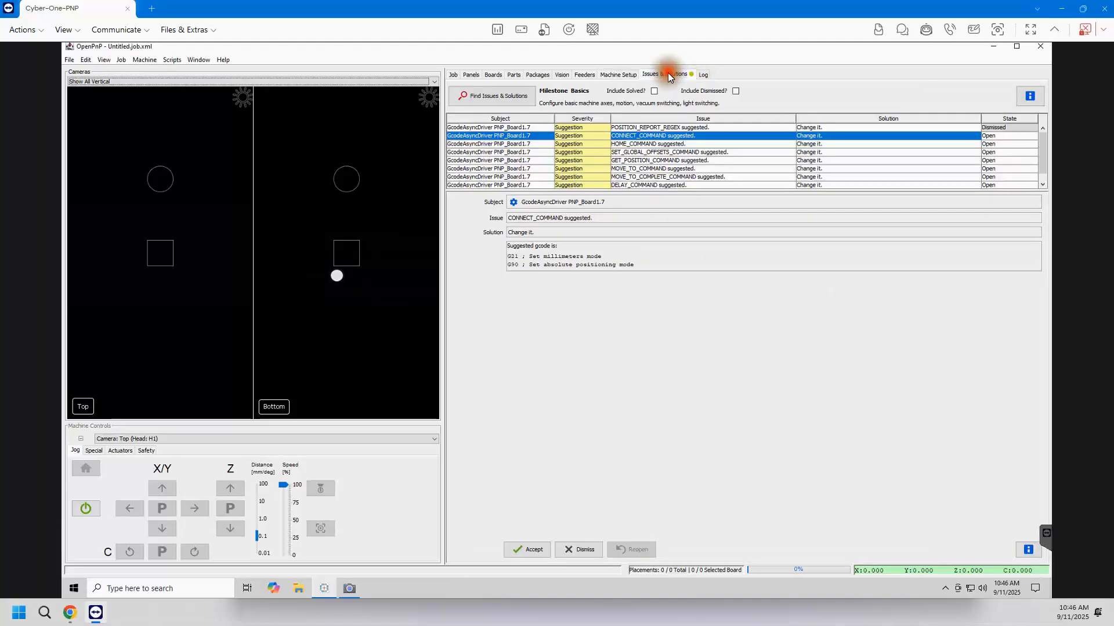
{"action": "left_click", "coordinate": [499, 96]}
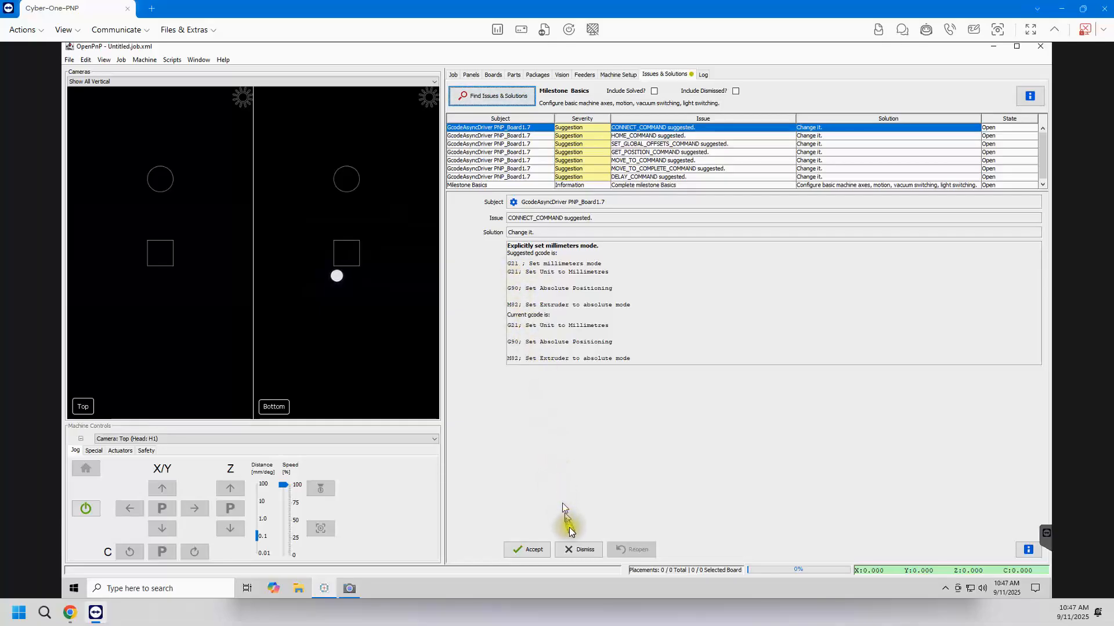
{"action": "left_click", "coordinate": [576, 551]}
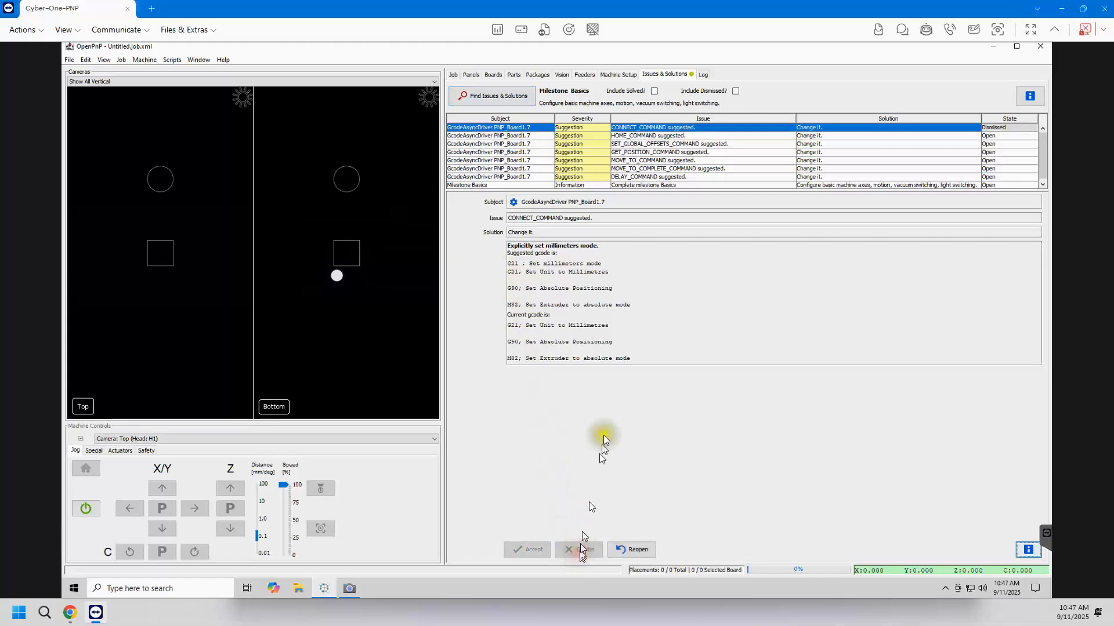
{"action": "left_click", "coordinate": [643, 136]}
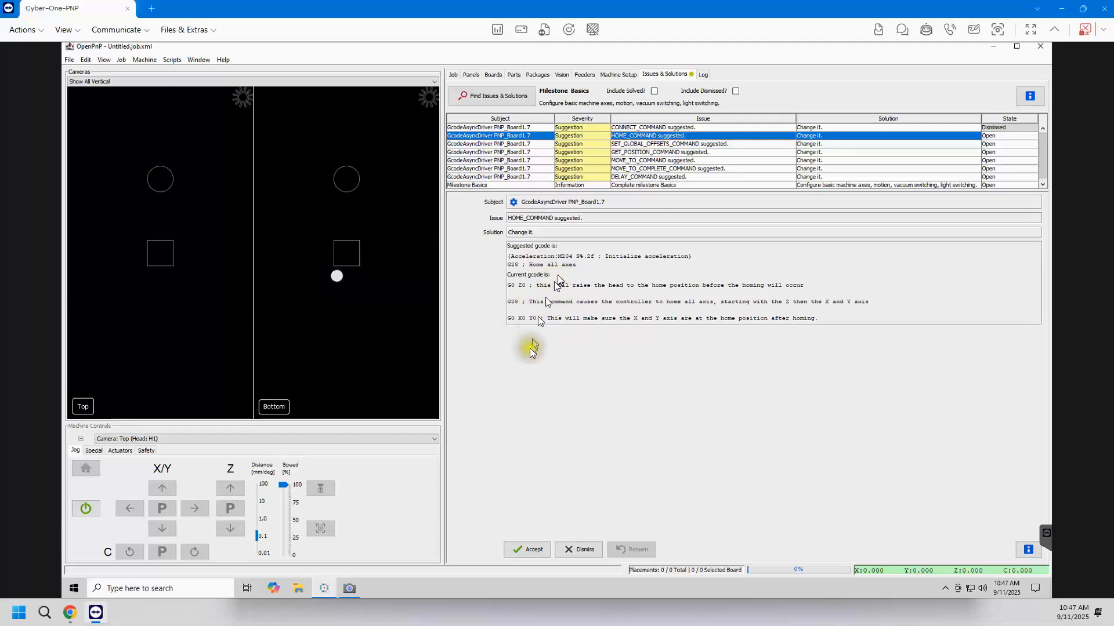
{"action": "left_click", "coordinate": [579, 548]}
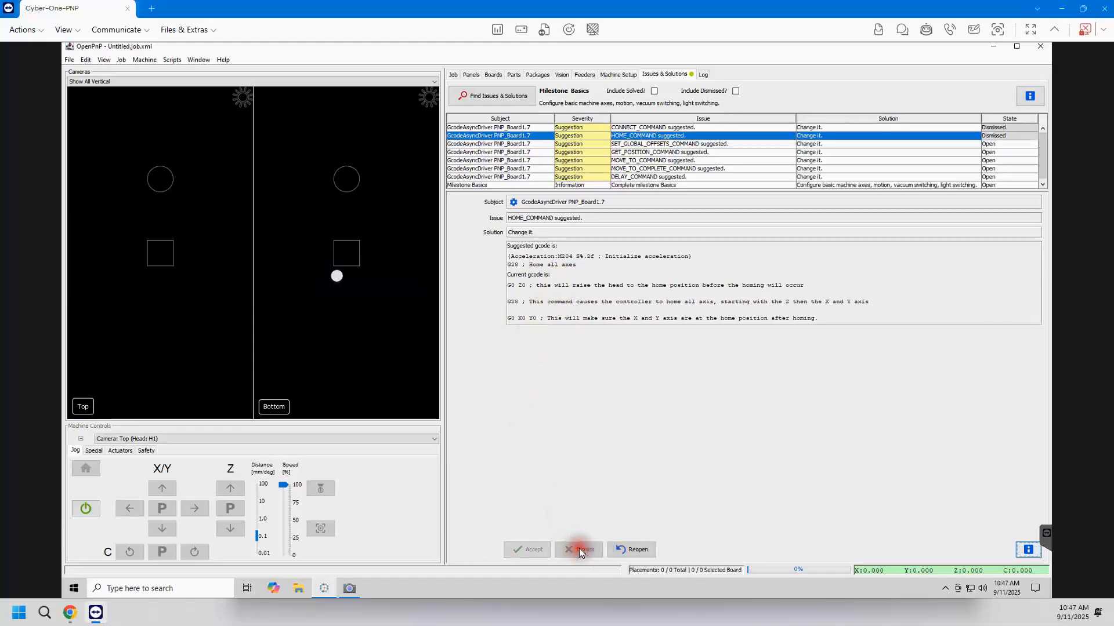
Accept the suggested G-code for SET_GLOBAL_OFFSETS_COMMAND, GET_POSITION_COMMAND and MOVE_TO_COMMAND.
{"action": "left_click", "coordinate": [684, 145]}
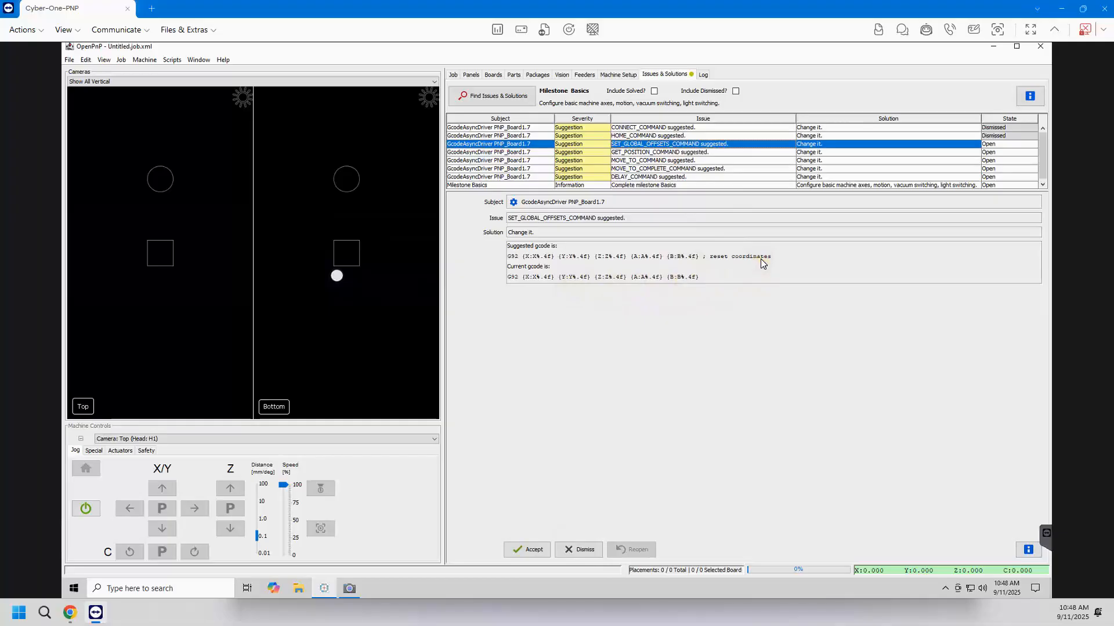
{"action": "left_click", "coordinate": [534, 551]}
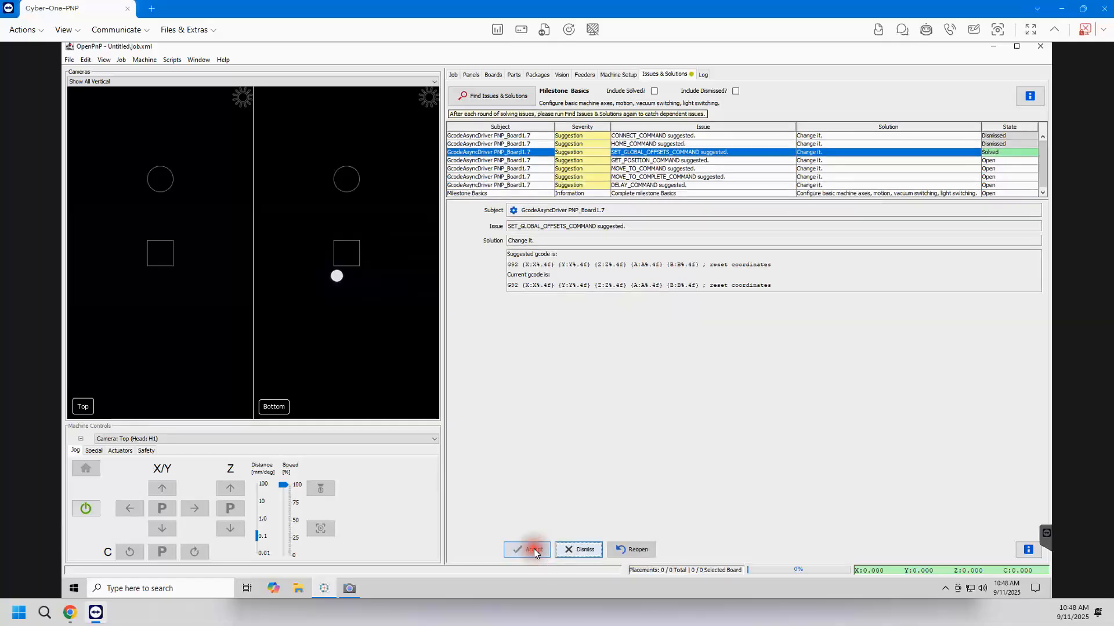
{"action": "left_click", "coordinate": [954, 160]}
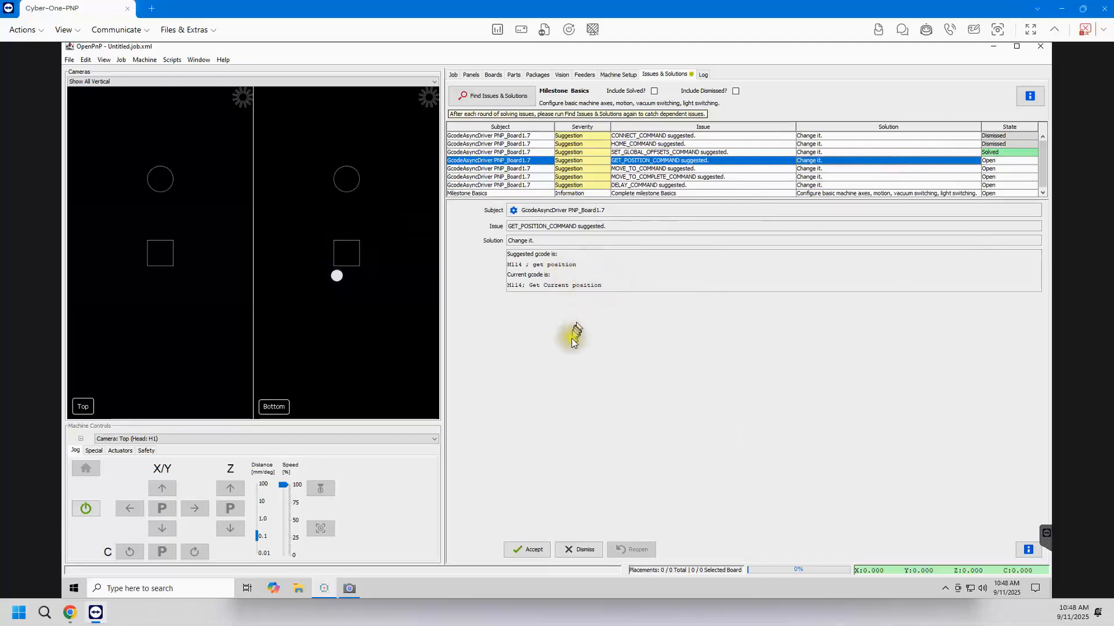
{"action": "left_click", "coordinate": [531, 549]}
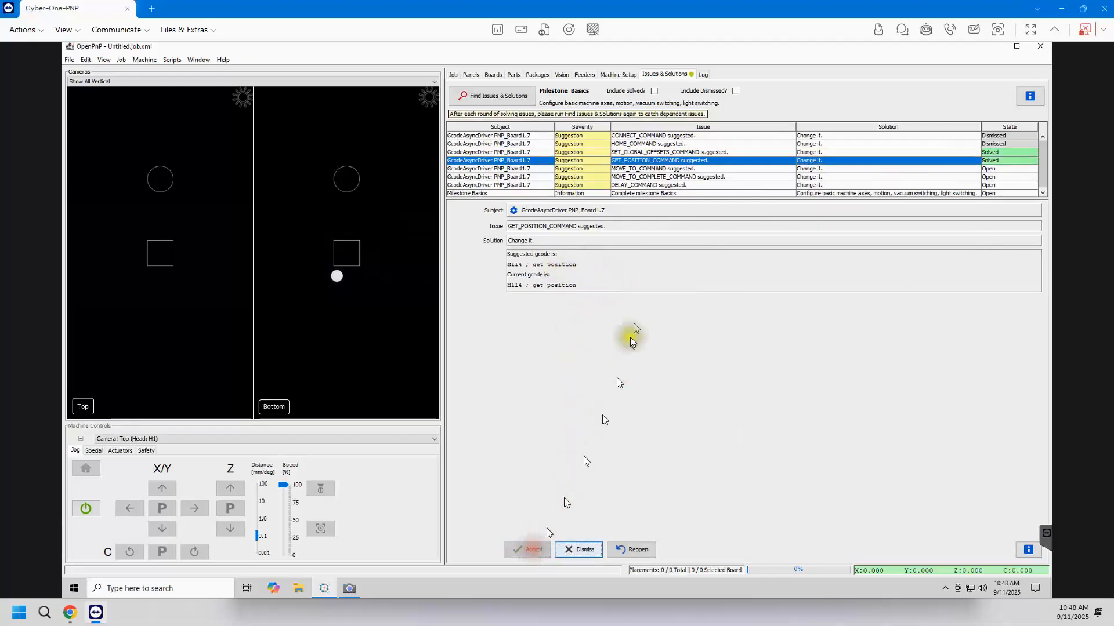
{"action": "left_click", "coordinate": [665, 169]}
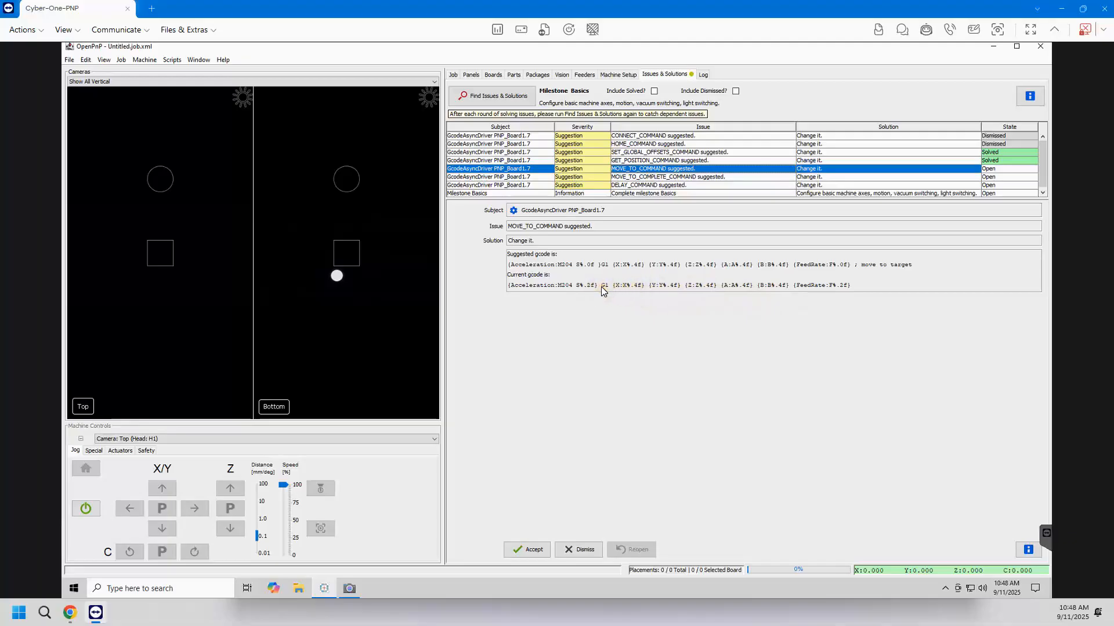
{"action": "left_click", "coordinate": [525, 550]}
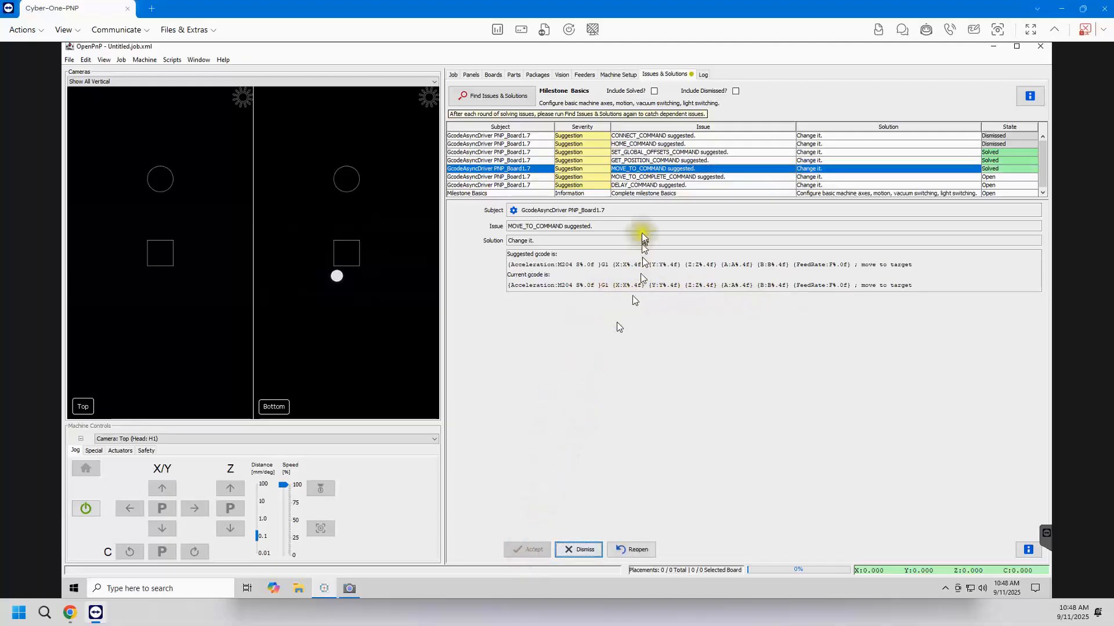
Accept the suggested G-code for MOVE_TO_COMPLETE_COMMAND (M400) and DELAY_COMMAND (G4).
{"action": "left_click", "coordinate": [638, 175]}
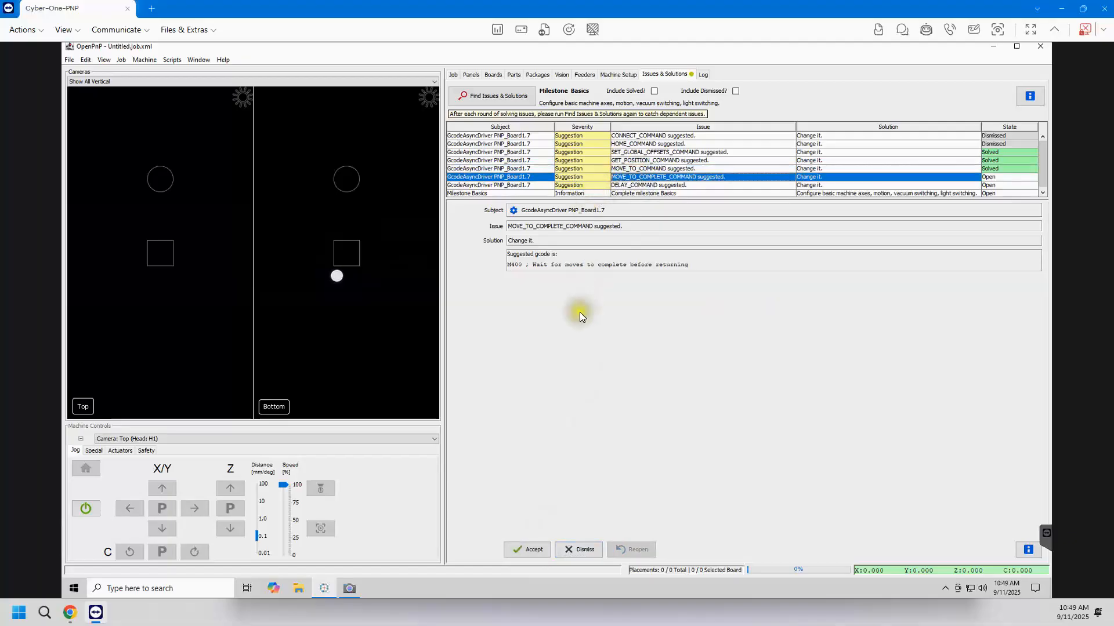
{"action": "left_click", "coordinate": [523, 552]}
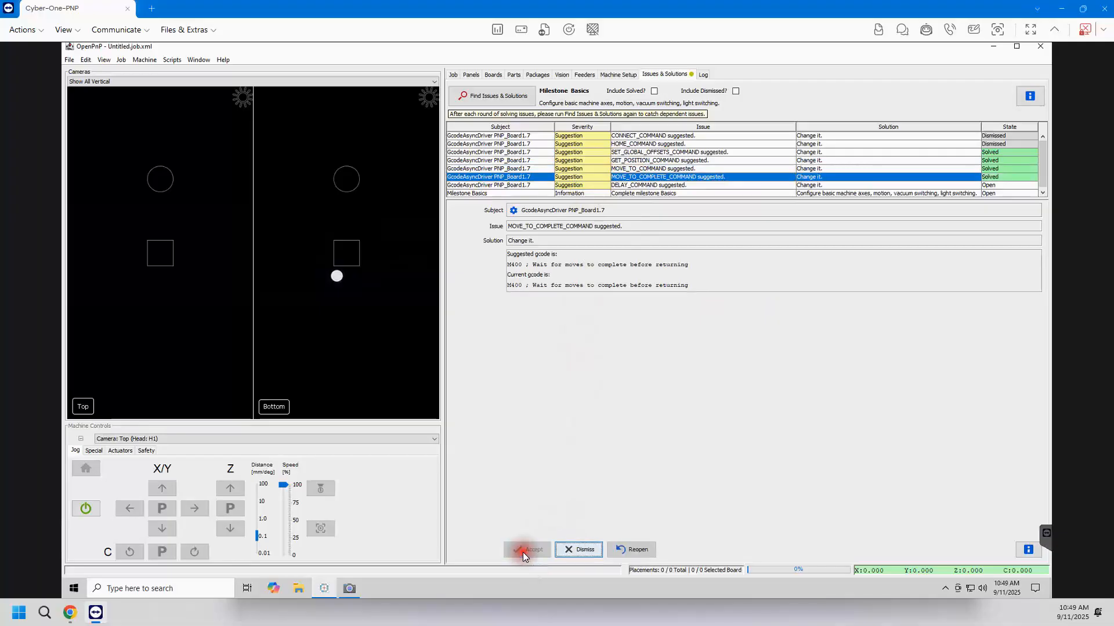
{"action": "left_click", "coordinate": [694, 185]}
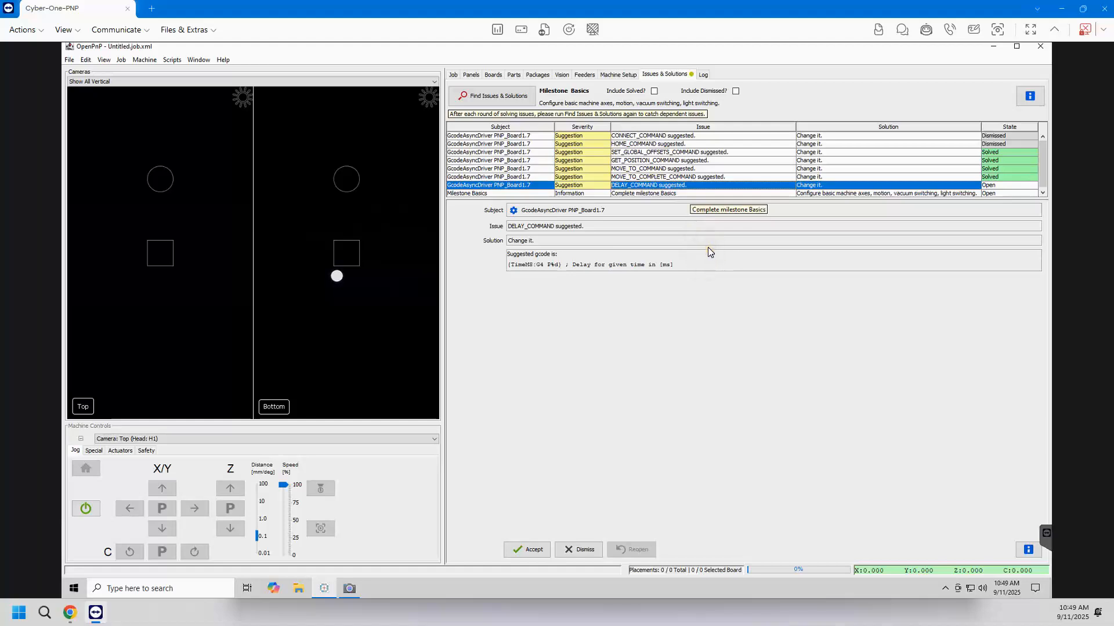
{"action": "left_click", "coordinate": [530, 550]}
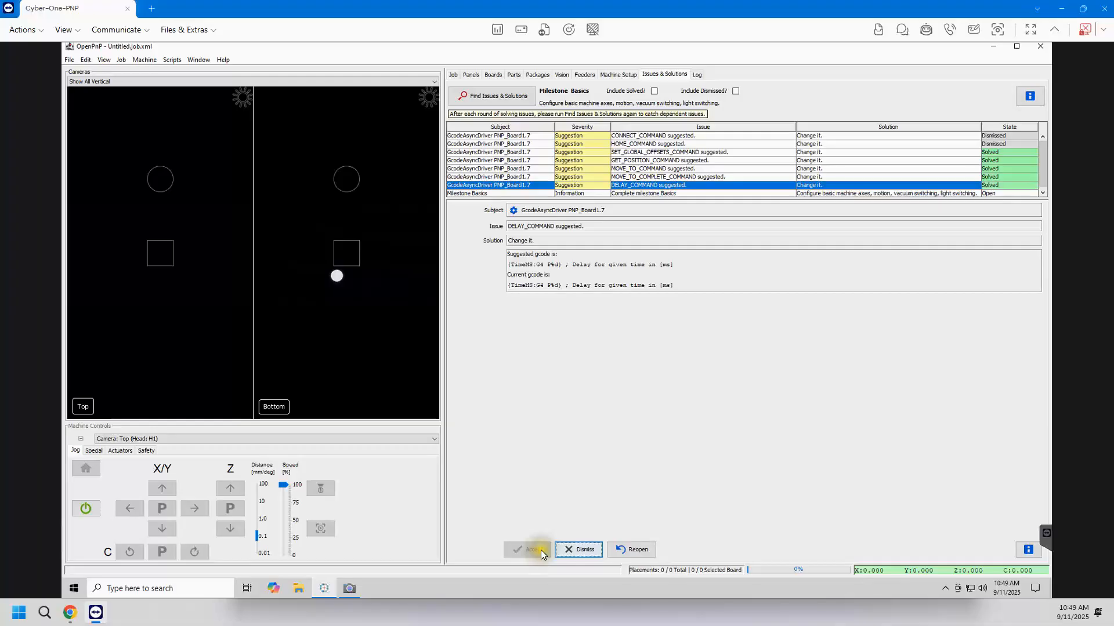
Confirm the Basics milestone by proceeding to Kinematics, and accept the solution to home the machine.
{"action": "left_click", "coordinate": [778, 193]}
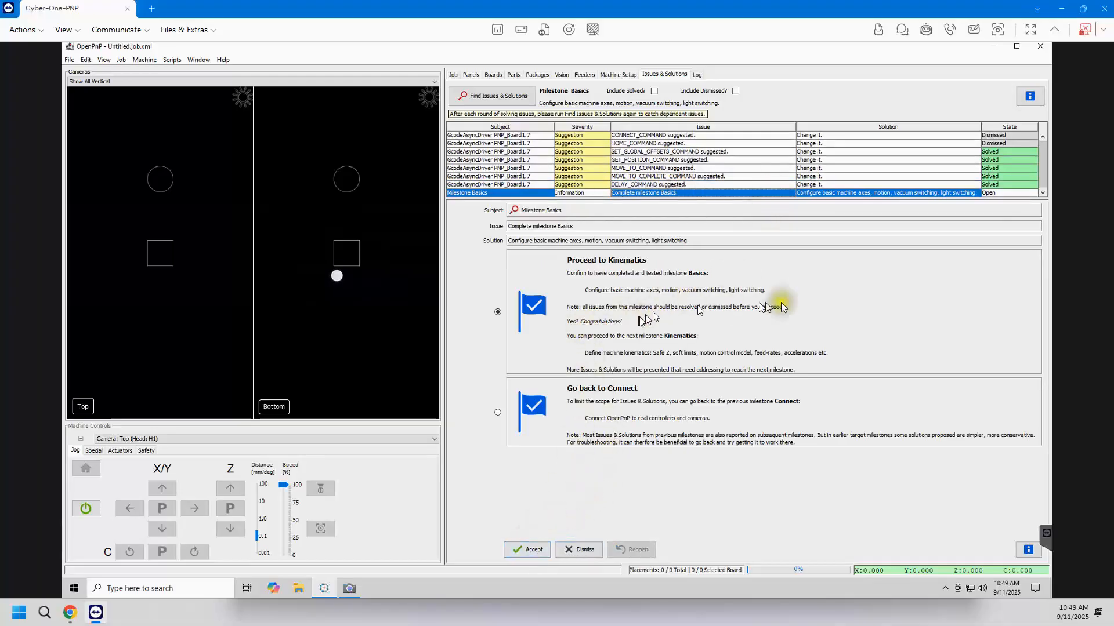
{"action": "left_click", "coordinate": [527, 547]}
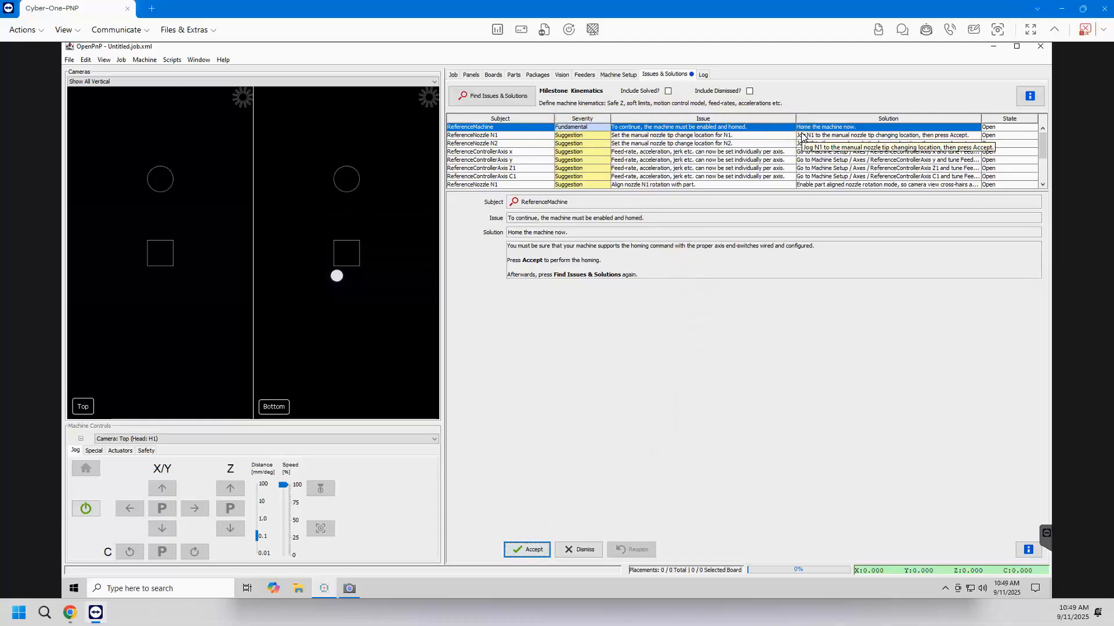
{"action": "left_click", "coordinate": [527, 556]}
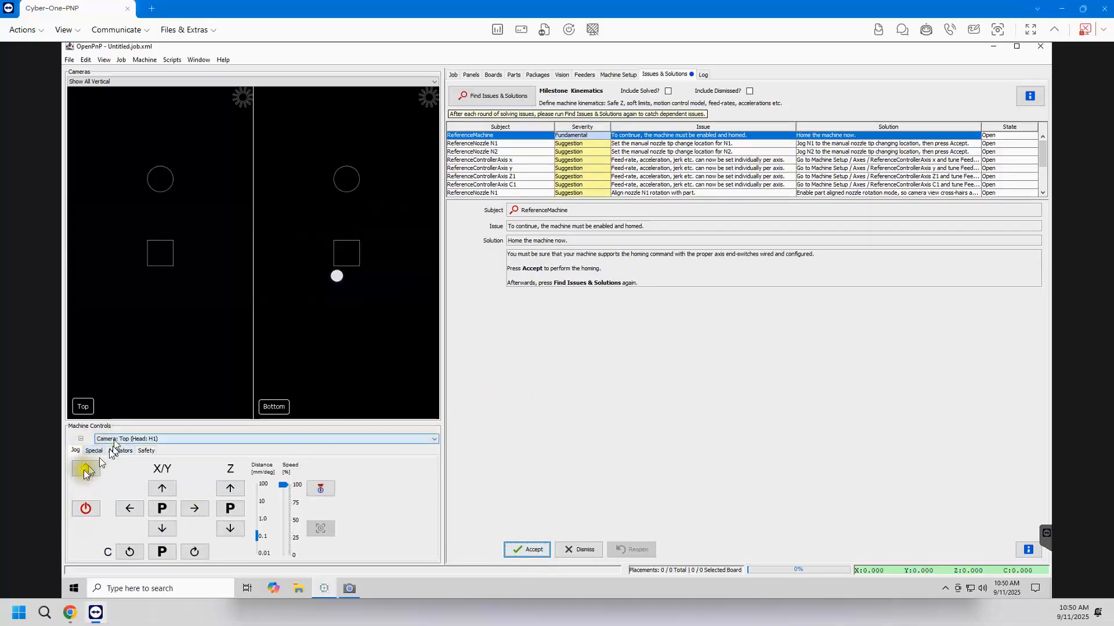
Bring up the Camera app to watch the machine's homing movement, and hide its window again.
{"action": "left_click", "coordinate": [349, 588]}
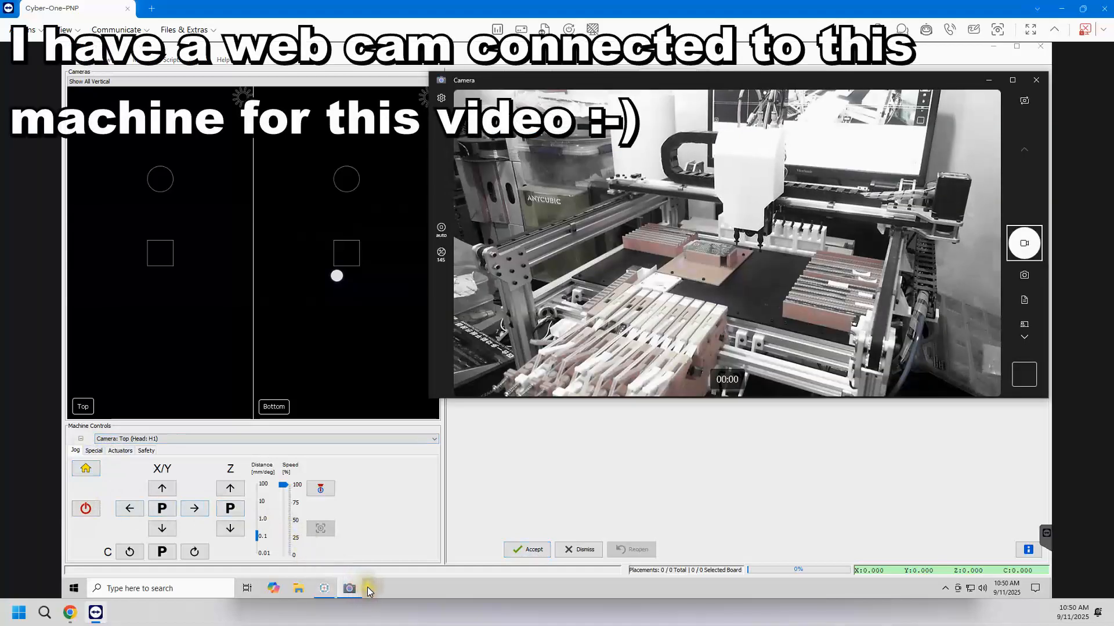
{"action": "mouse_move", "coordinate": [349, 589]}
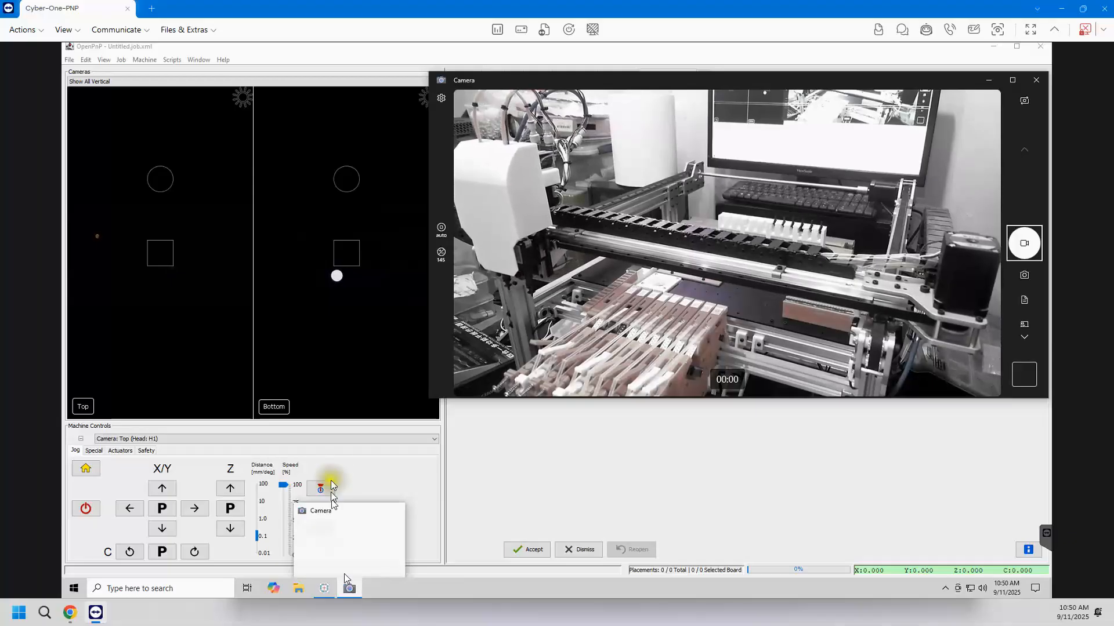
{"action": "left_click", "coordinate": [351, 588]}
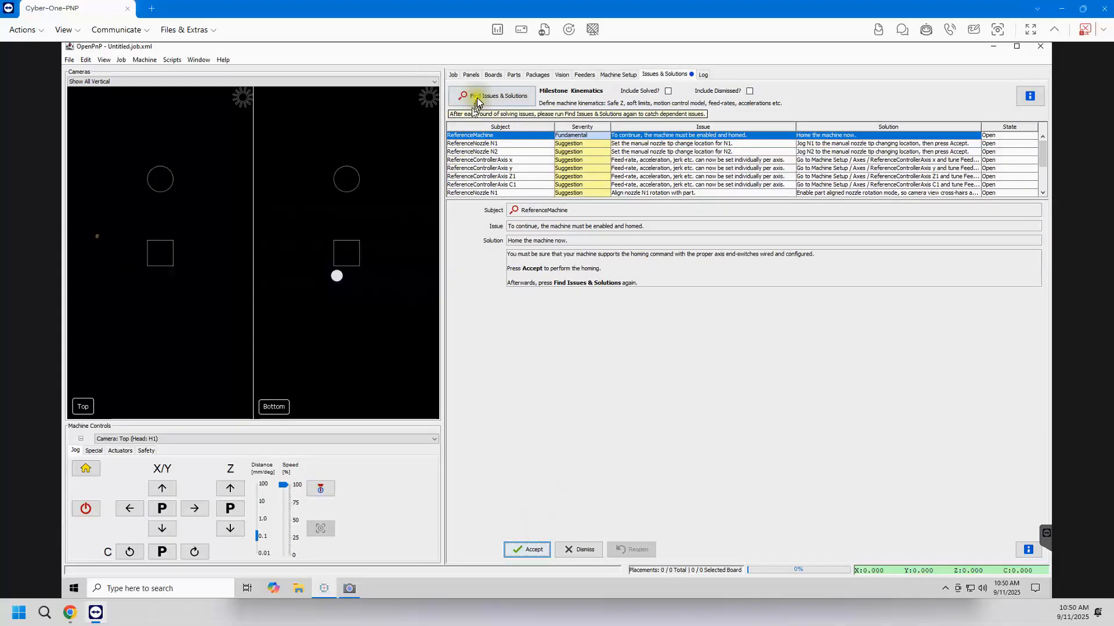
Run Find Issues & Solutions again, dismiss the message, and check the log for the homing commands and responses.
{"action": "left_click", "coordinate": [477, 100]}
{"action": "left_click", "coordinate": [556, 326]}
{"action": "left_click", "coordinate": [703, 75]}
{"action": "left_click", "coordinate": [656, 75]}
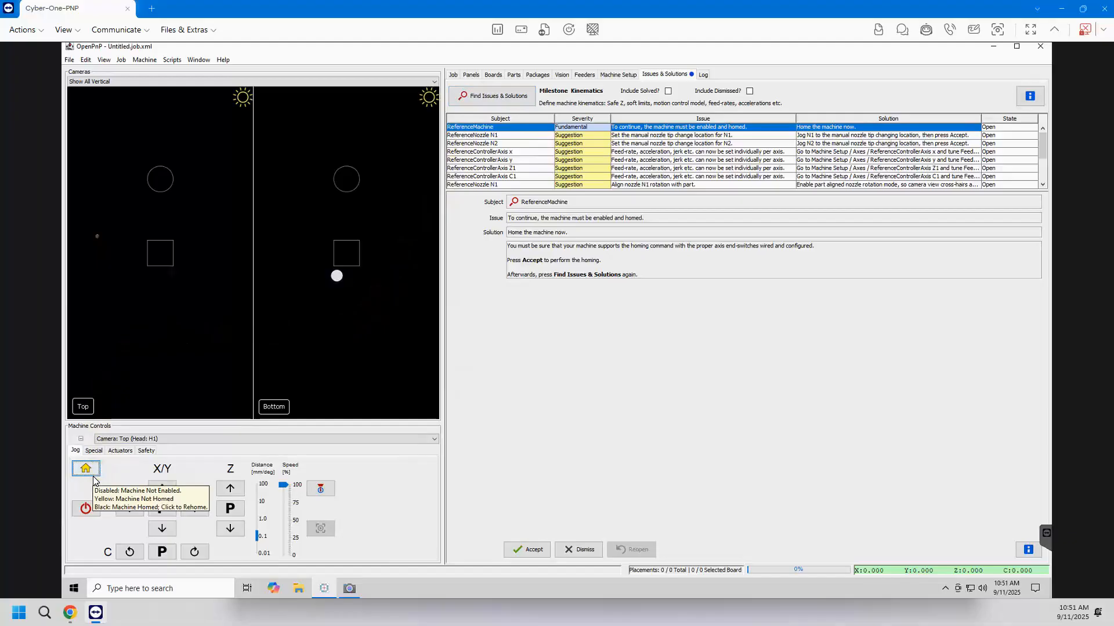
{"action": "left_click", "coordinate": [703, 74]}
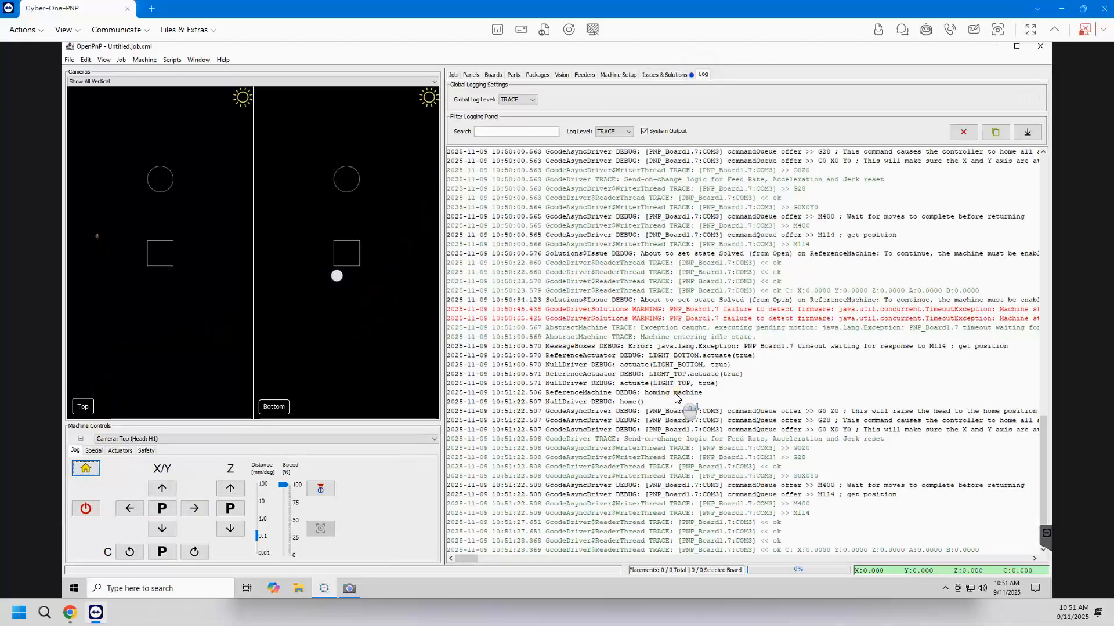
{"action": "left_click", "coordinate": [666, 75]}
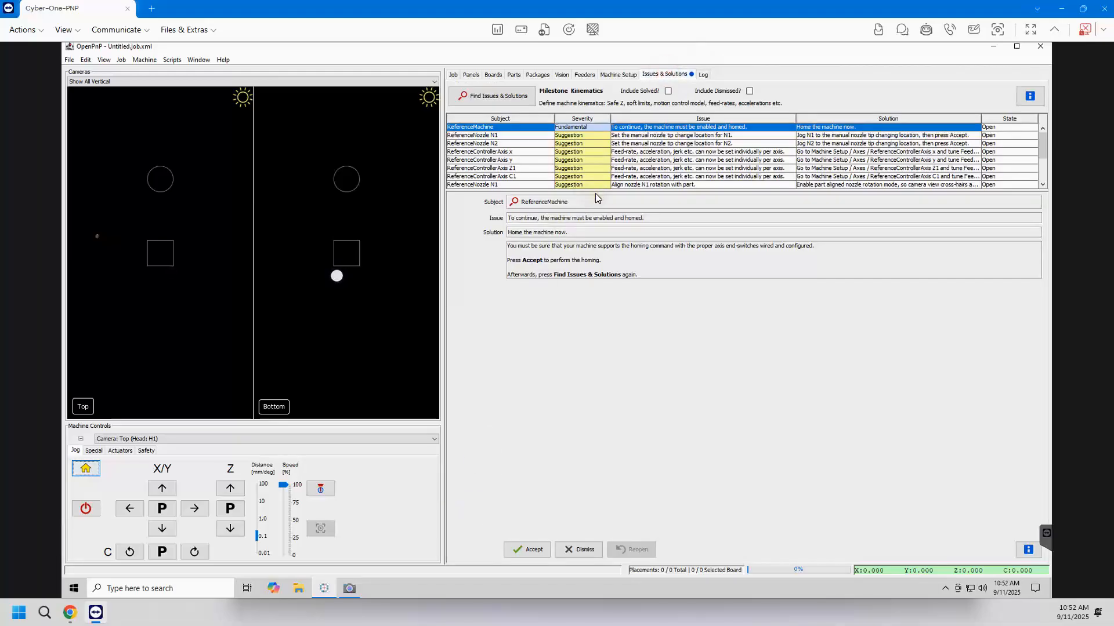
Review the PNP_Board1.7 driver's G-code entries, configuration and driver settings for a cause of the homing problem.
{"action": "left_click", "coordinate": [618, 74]}
{"action": "left_click", "coordinate": [780, 307]}
{"action": "left_click", "coordinate": [555, 326]}
{"action": "left_click", "coordinate": [755, 307]}
{"action": "scroll", "coordinate": [760, 338], "scroll_direction": "down", "scroll_amount": 1}
{"action": "left_click", "coordinate": [761, 343]}
{"action": "left_click", "coordinate": [764, 308]}
{"action": "scroll", "coordinate": [778, 335], "scroll_direction": "down", "scroll_amount": 3}
{"action": "scroll", "coordinate": [809, 333], "scroll_direction": "down", "scroll_amount": 5}
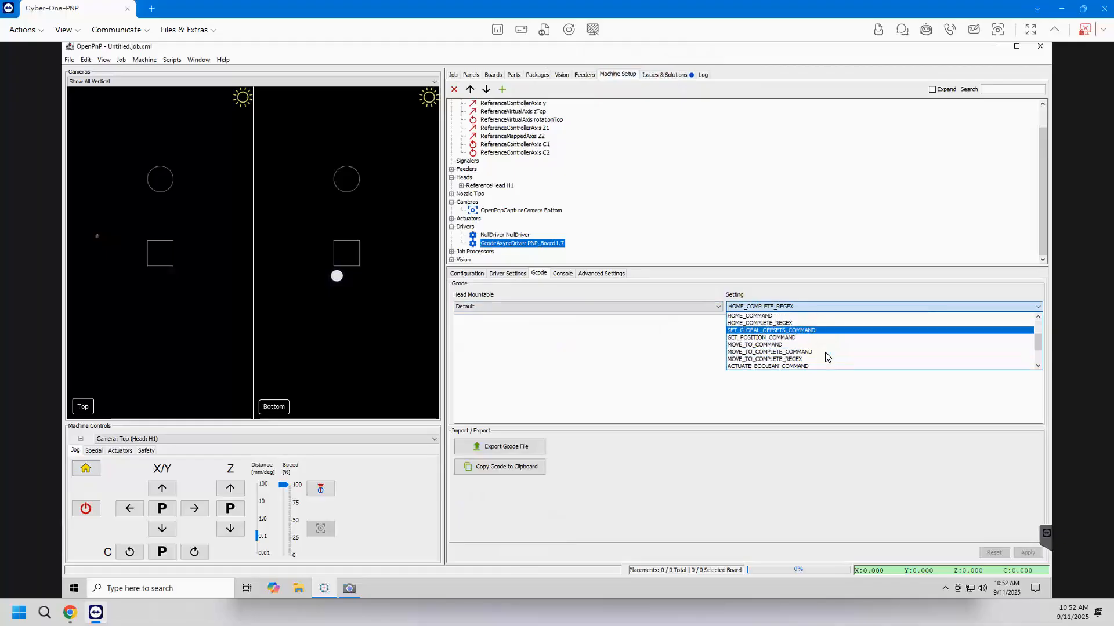
{"action": "left_click", "coordinate": [508, 273]}
{"action": "left_click", "coordinate": [468, 275]}
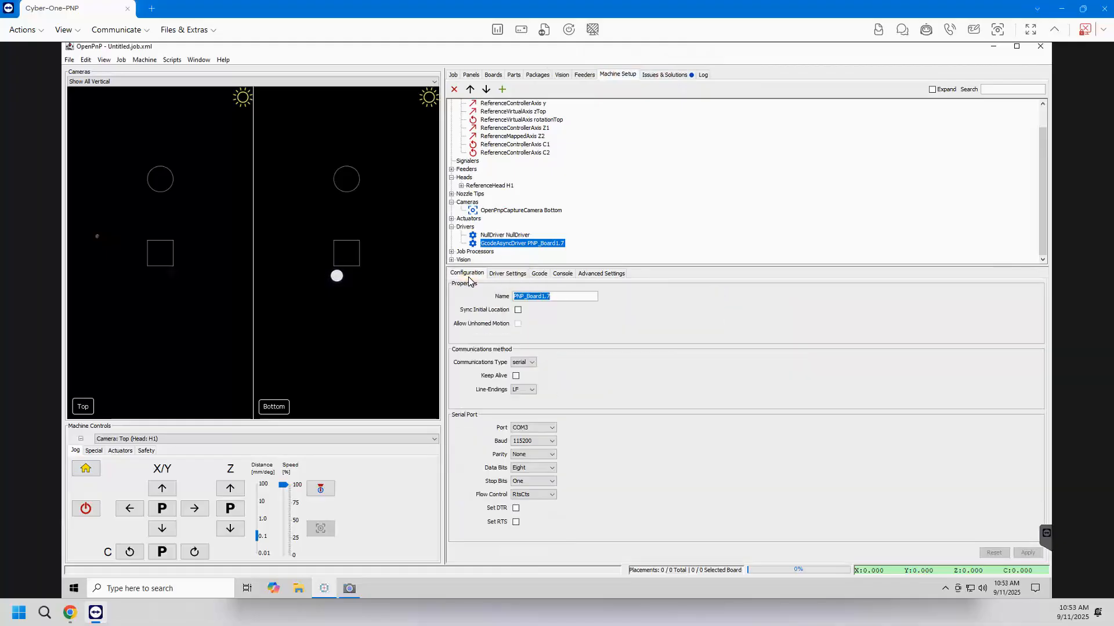
{"action": "left_click", "coordinate": [599, 273]}
{"action": "left_click", "coordinate": [507, 273]}
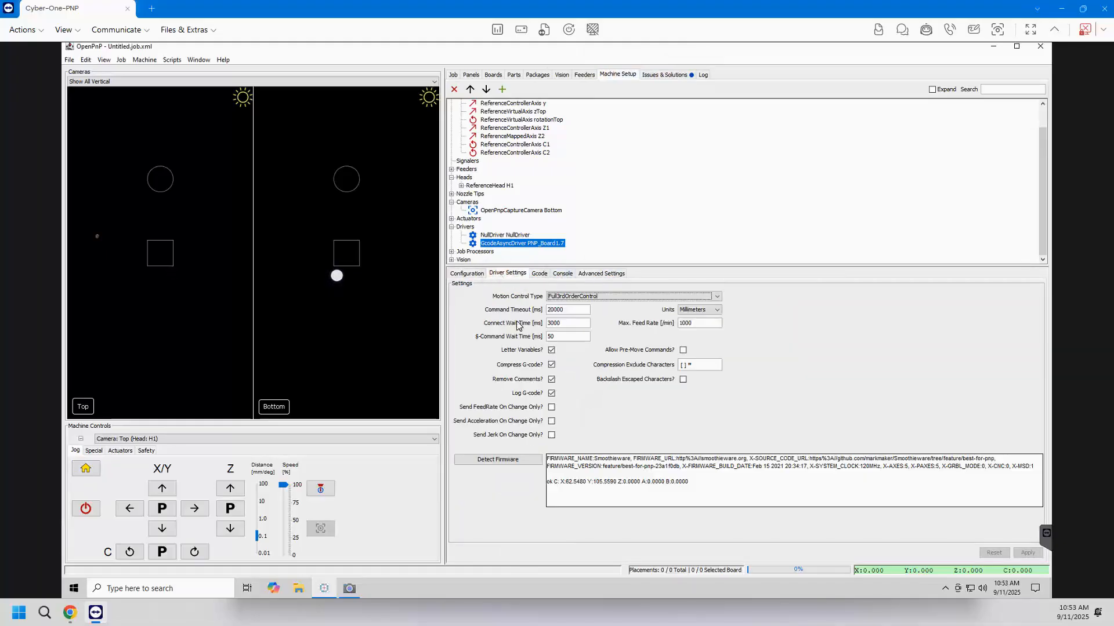
Enable Confirmation Flow Control and disable Location Confirmation in the PNP_Board1.7 driver's advanced settings, and apply.
{"action": "left_click", "coordinate": [586, 274]}
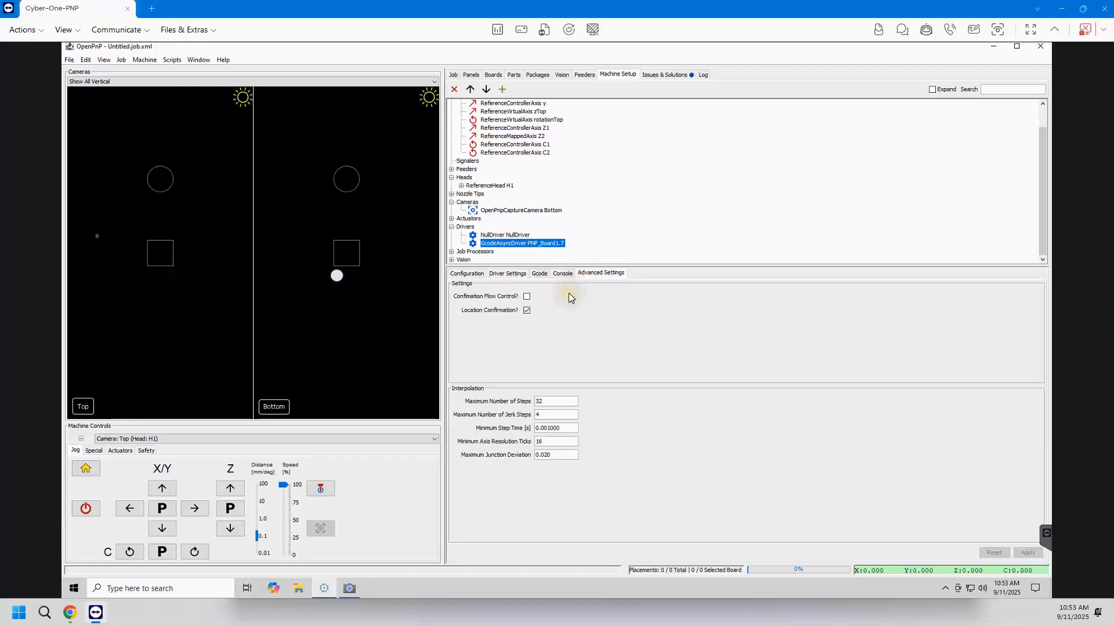
{"action": "left_click", "coordinate": [527, 310]}
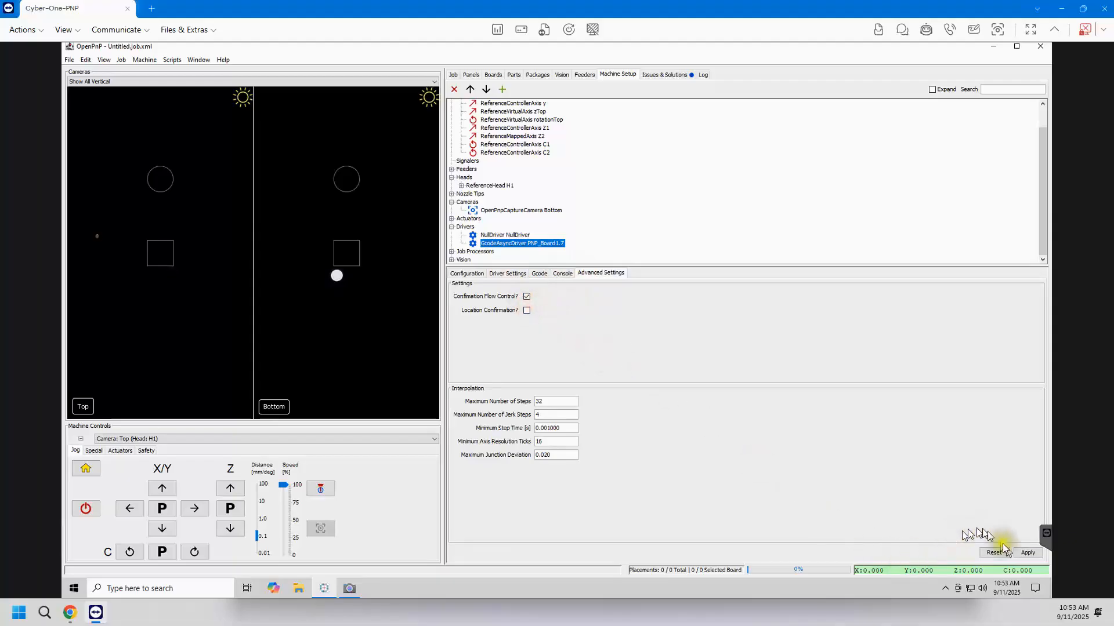
{"action": "left_click", "coordinate": [1022, 554]}
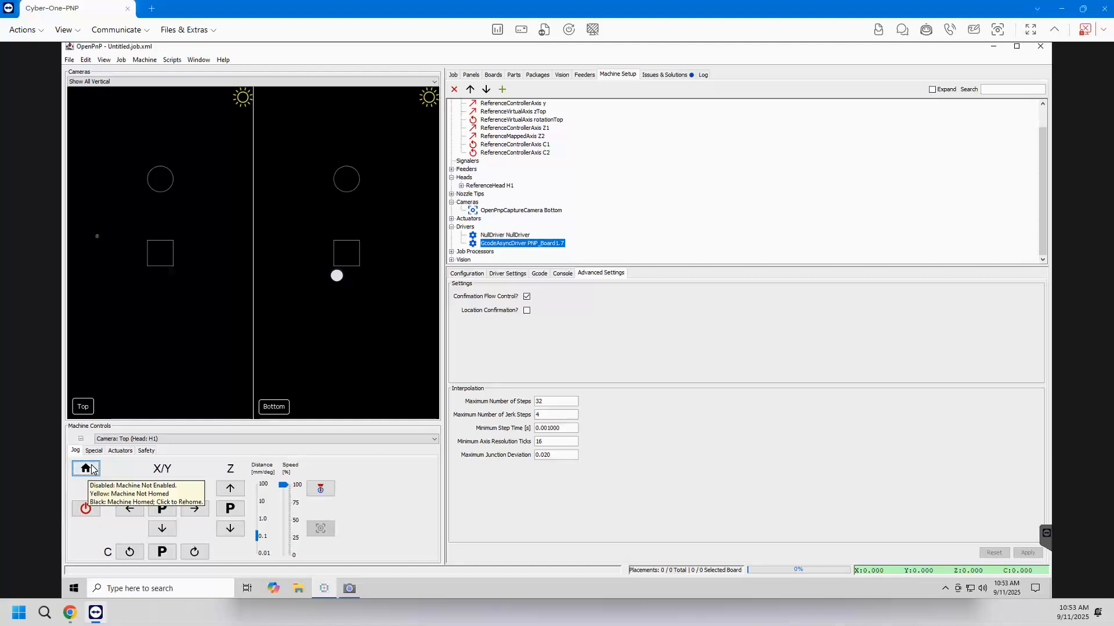
Run Find Issues & Solutions again and accept Fixed Safe Z for nozzles N1 and N2.
{"action": "left_click", "coordinate": [665, 75]}
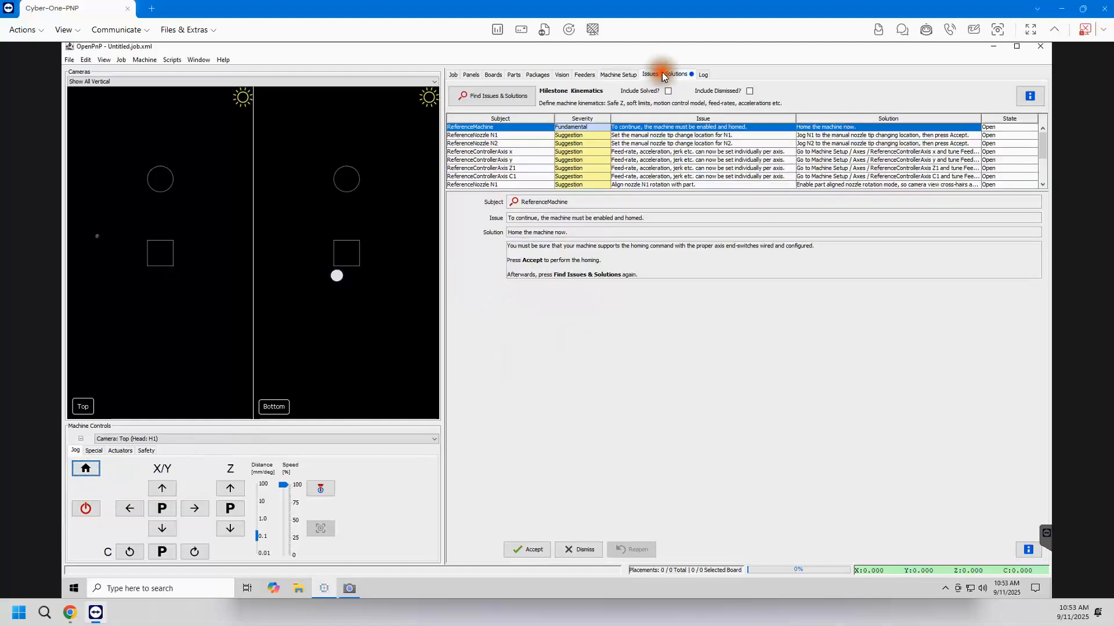
{"action": "left_click", "coordinate": [488, 97]}
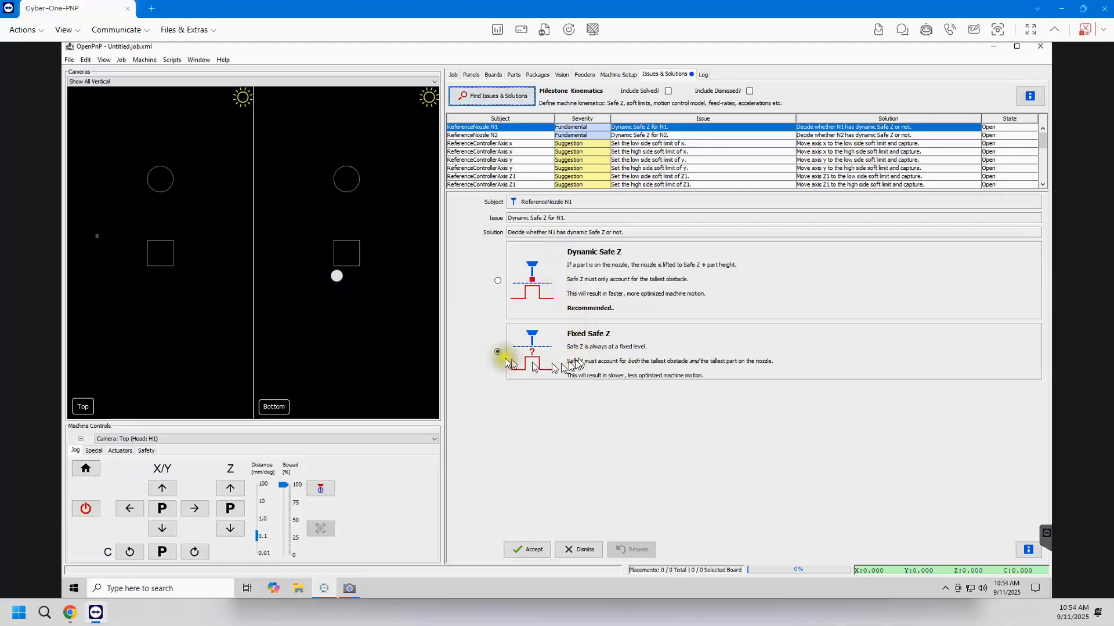
{"action": "left_click", "coordinate": [533, 550]}
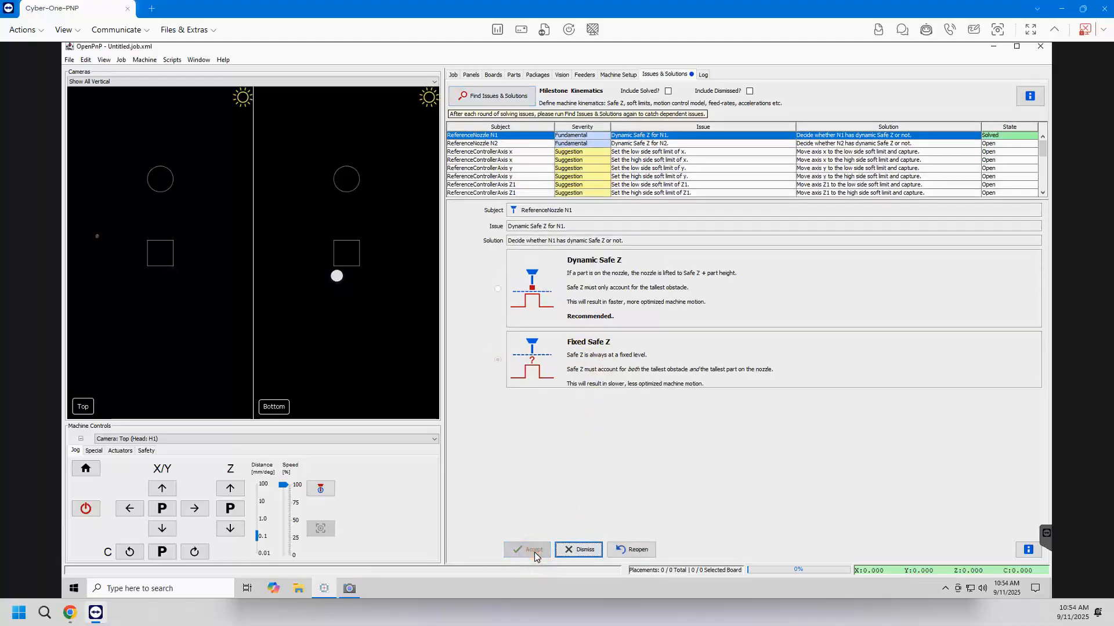
{"action": "left_click", "coordinate": [657, 144]}
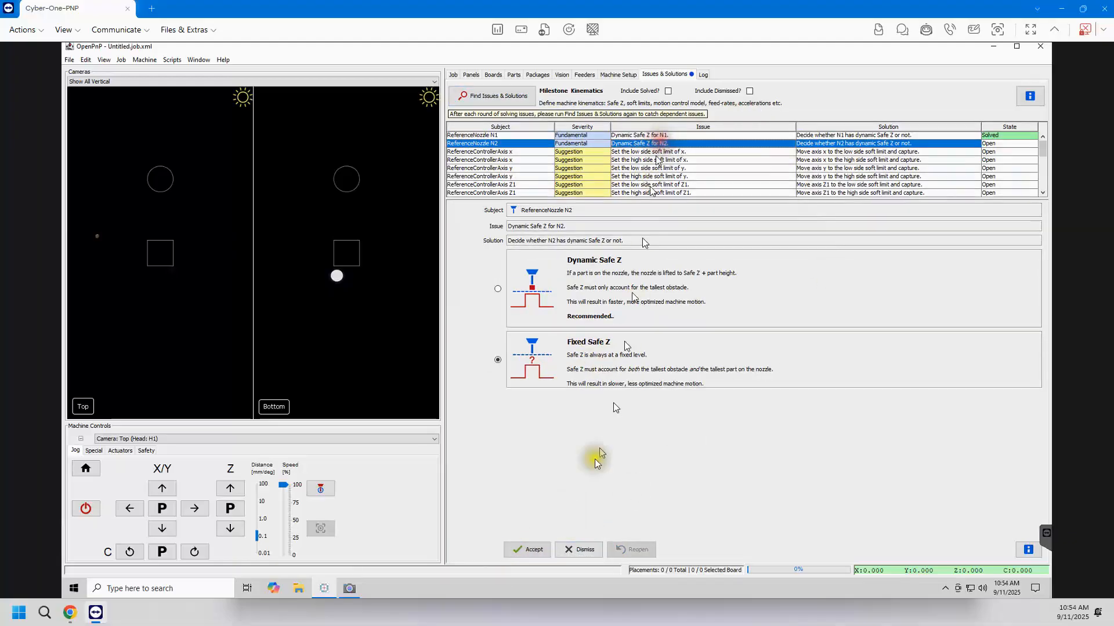
{"action": "left_click", "coordinate": [530, 549]}
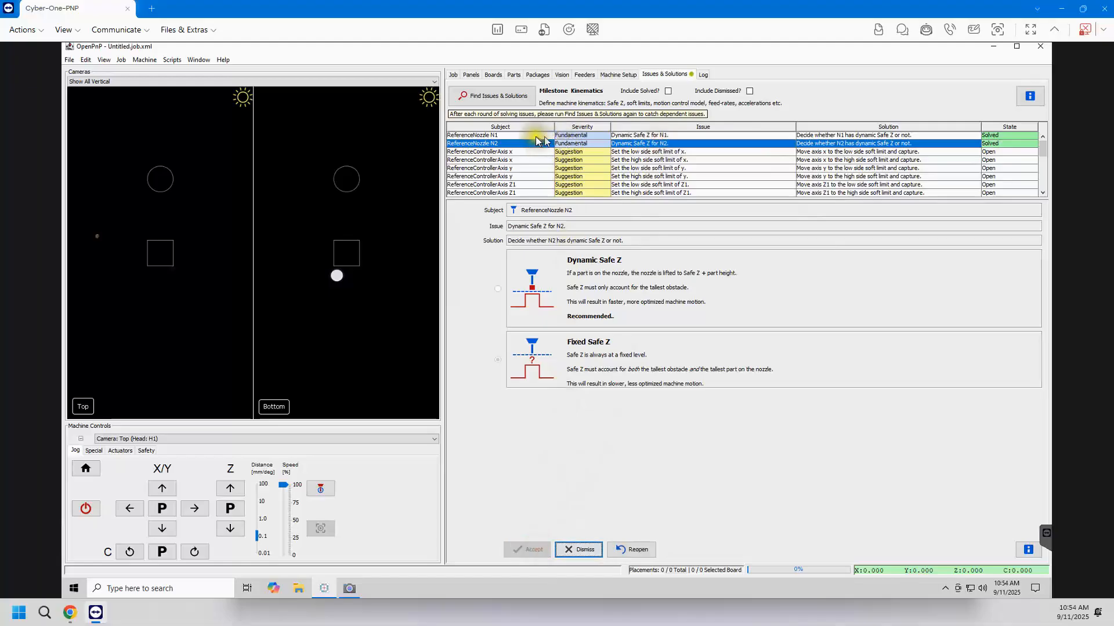
Accept the suggestions to capture the low side and high side soft limits of axis x.
{"action": "left_click", "coordinate": [651, 152]}
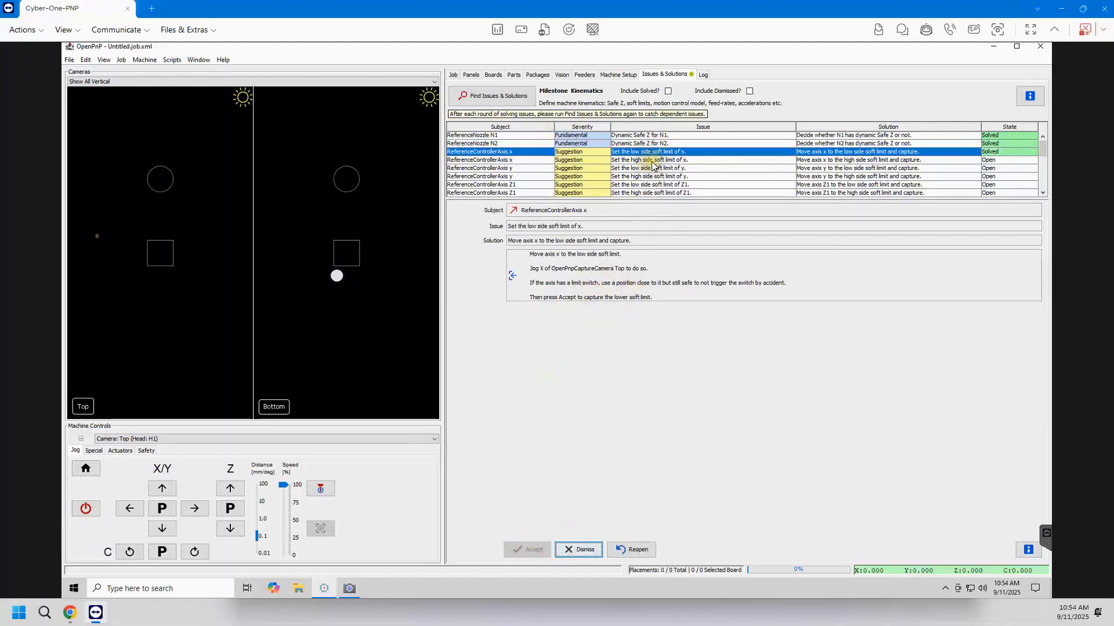
{"action": "left_click", "coordinate": [618, 74]}
{"action": "left_click", "coordinate": [543, 128]}
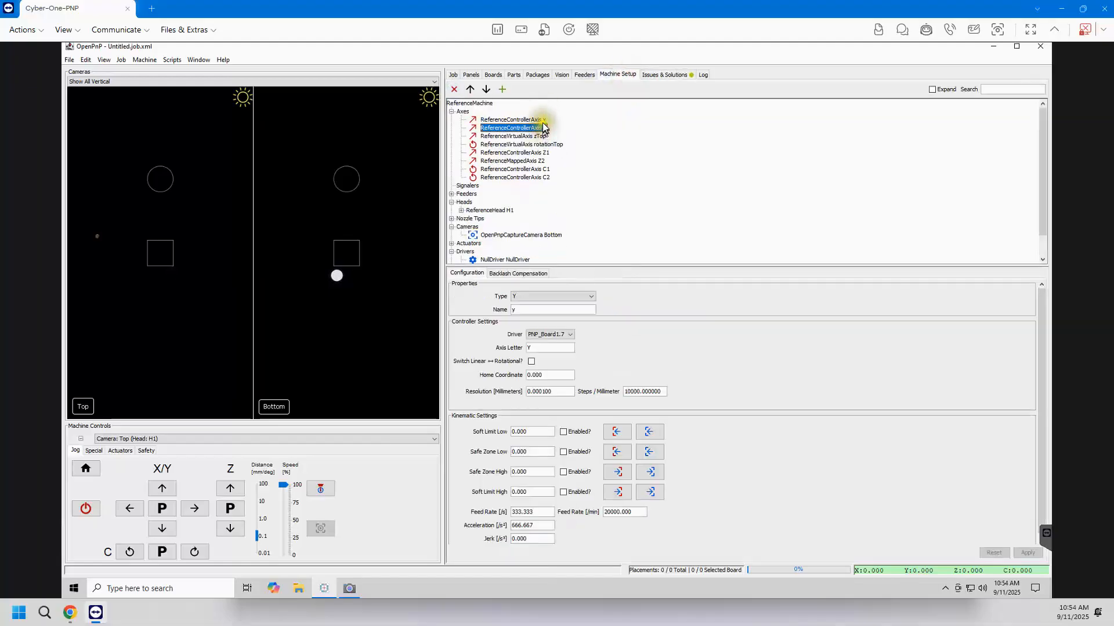
{"action": "left_click", "coordinate": [661, 74]}
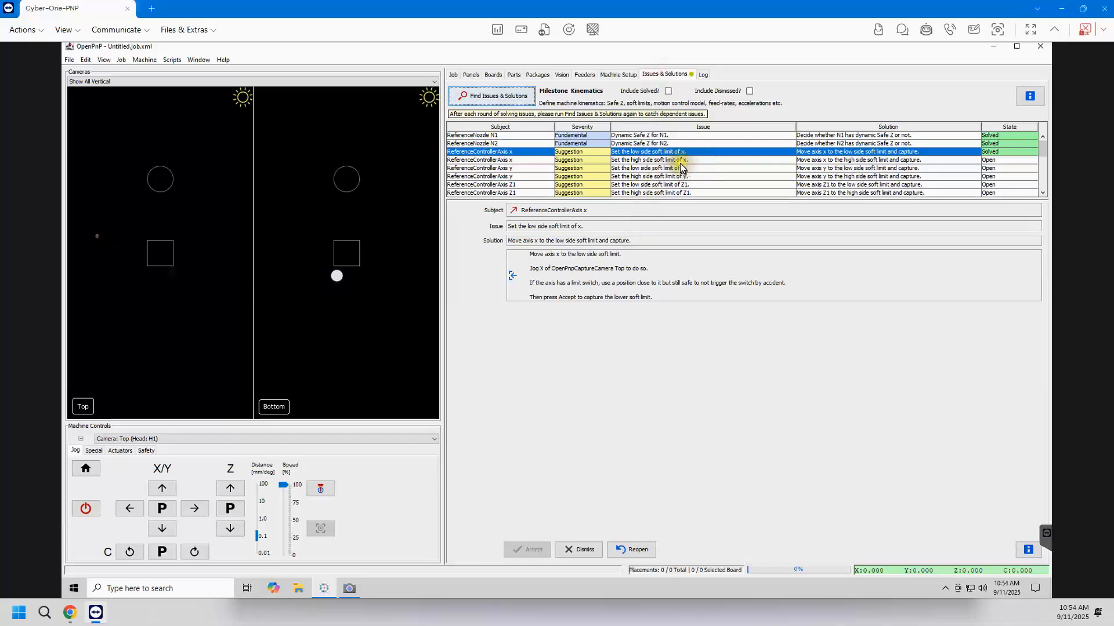
{"action": "left_click", "coordinate": [679, 159]}
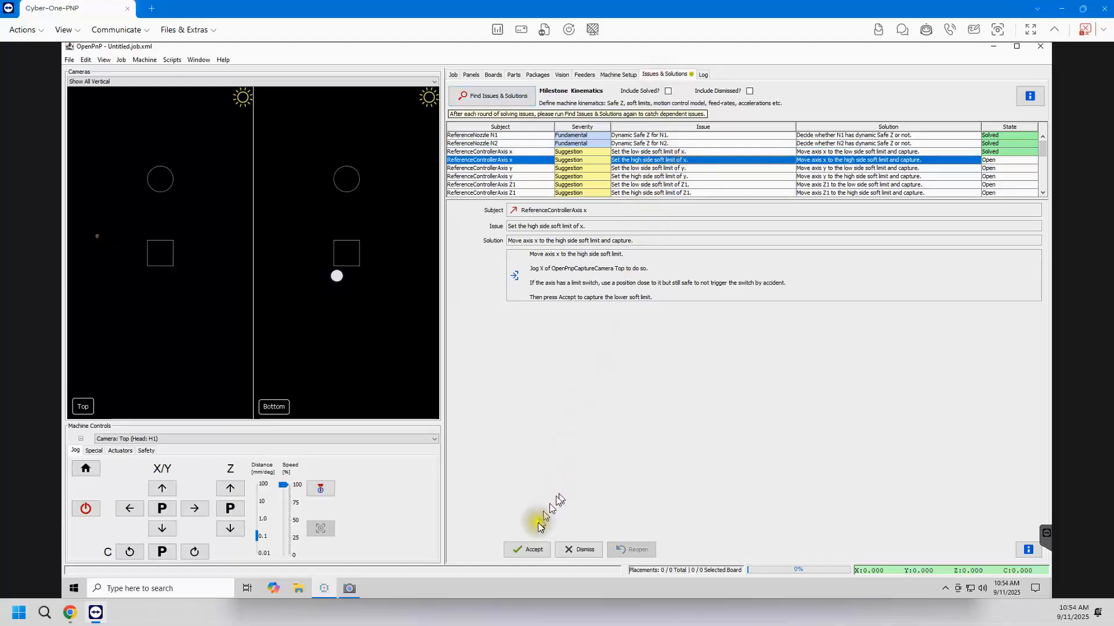
{"action": "left_click", "coordinate": [532, 550]}
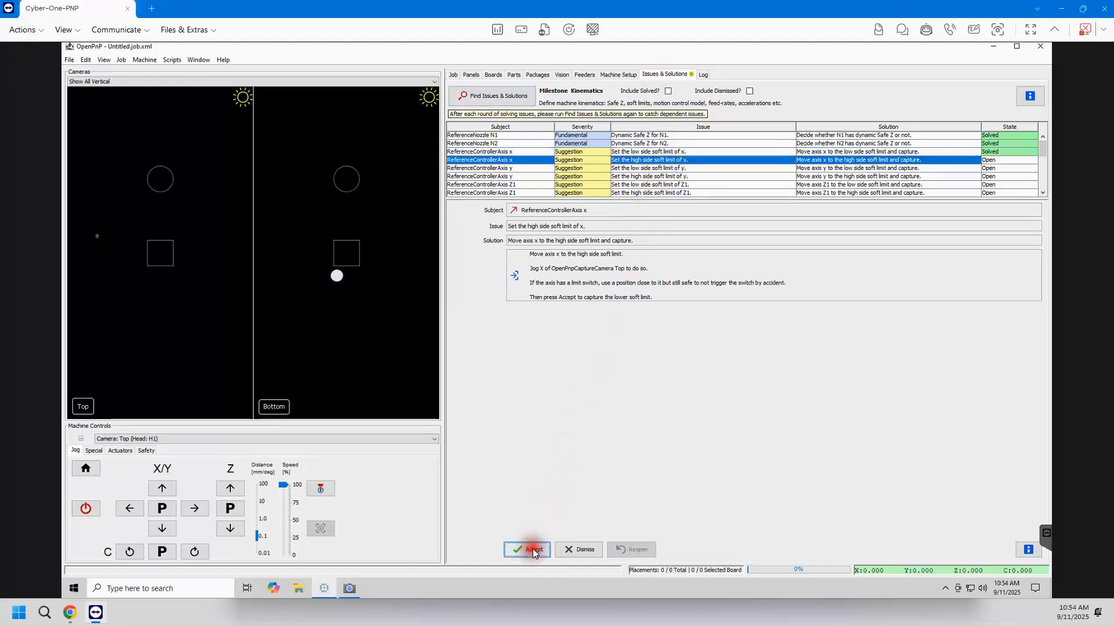
Set the Soft Limit High of ReferenceControllerAxis x to 400 and apply.
{"action": "left_click", "coordinate": [623, 75]}
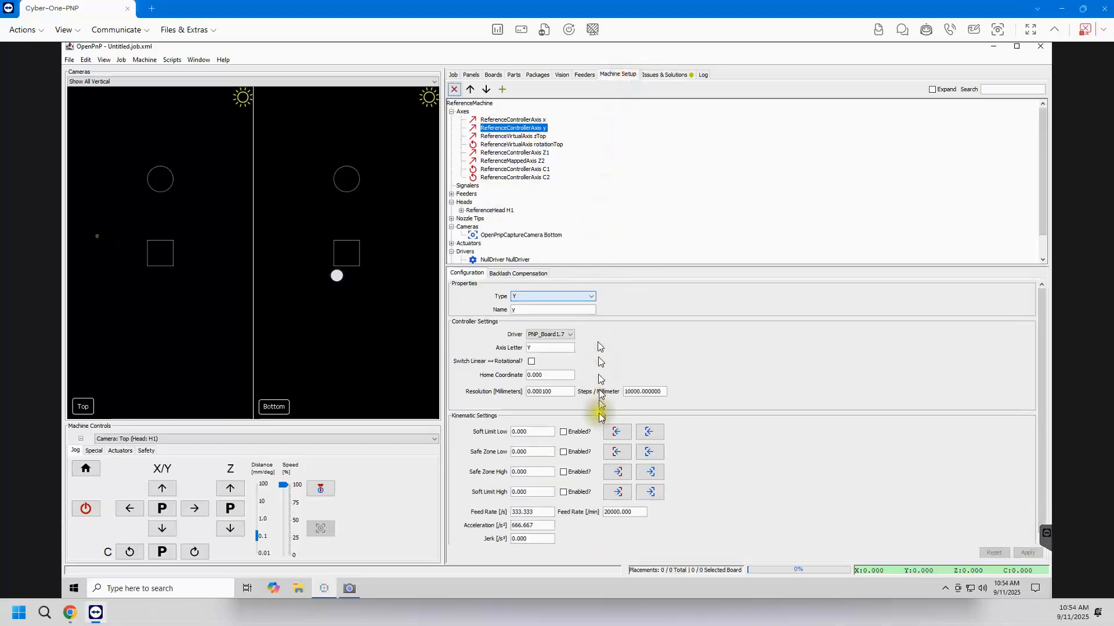
{"action": "left_click", "coordinate": [530, 120]}
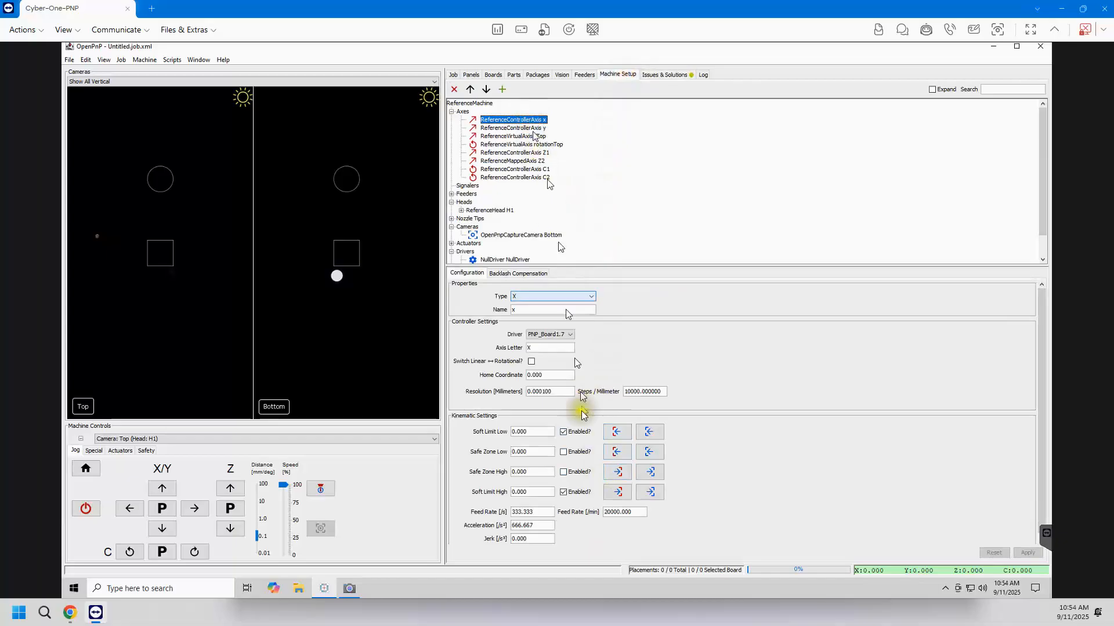
{"action": "double_click", "coordinate": [515, 492]}
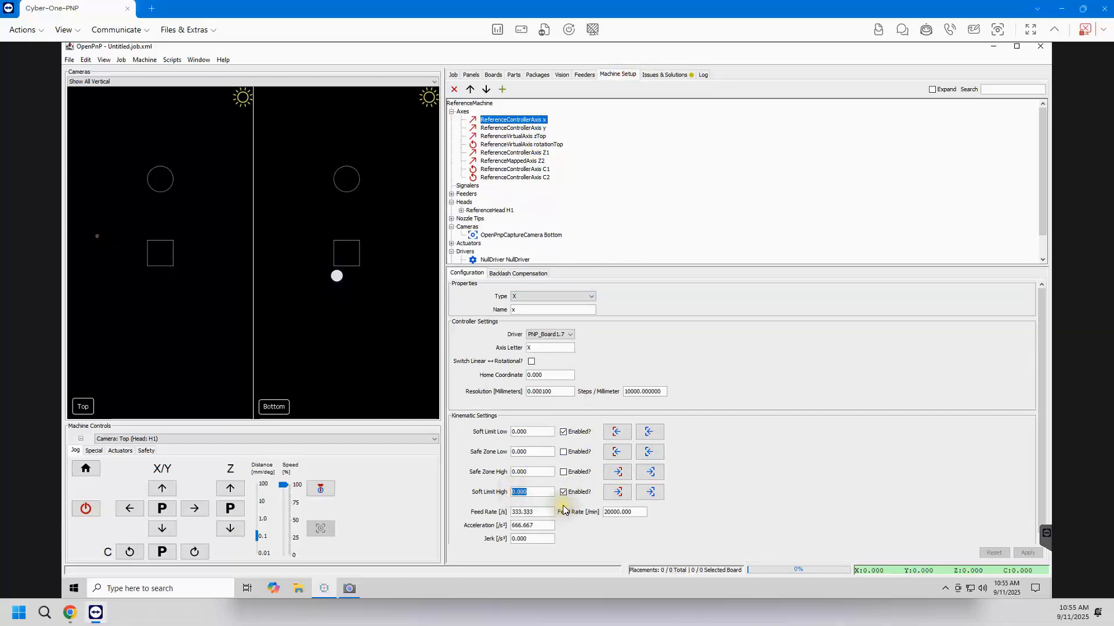
{"action": "type", "text": "400.0"}
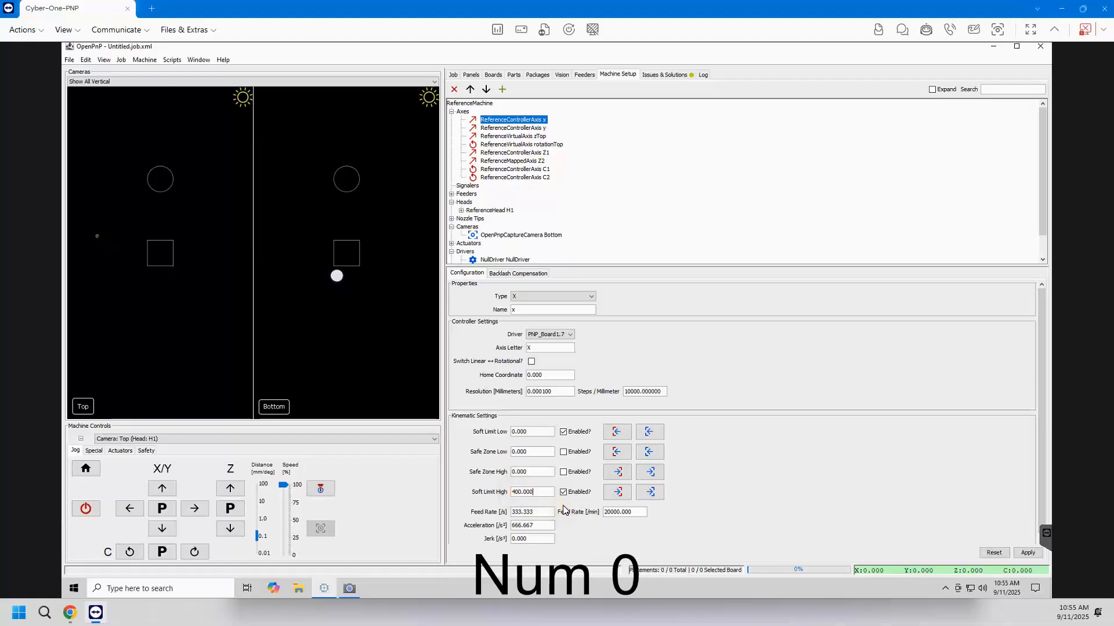
{"action": "left_click", "coordinate": [1027, 552]}
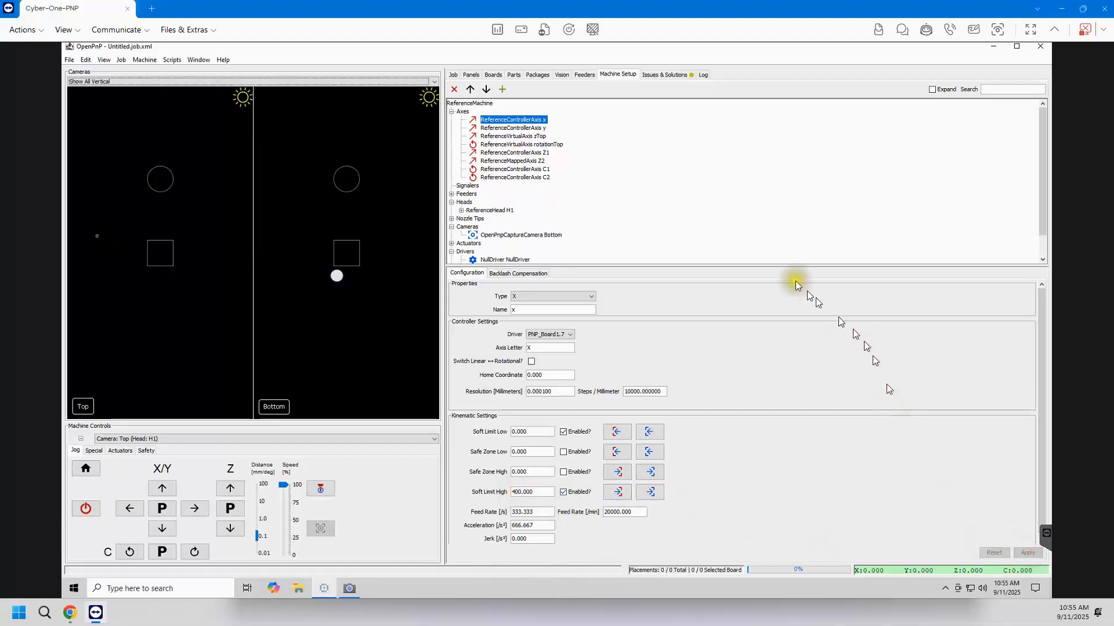
Enable both soft limits of ReferenceControllerAxis y, set its Soft Limit High to 450.000, and apply.
{"action": "left_click", "coordinate": [539, 128]}
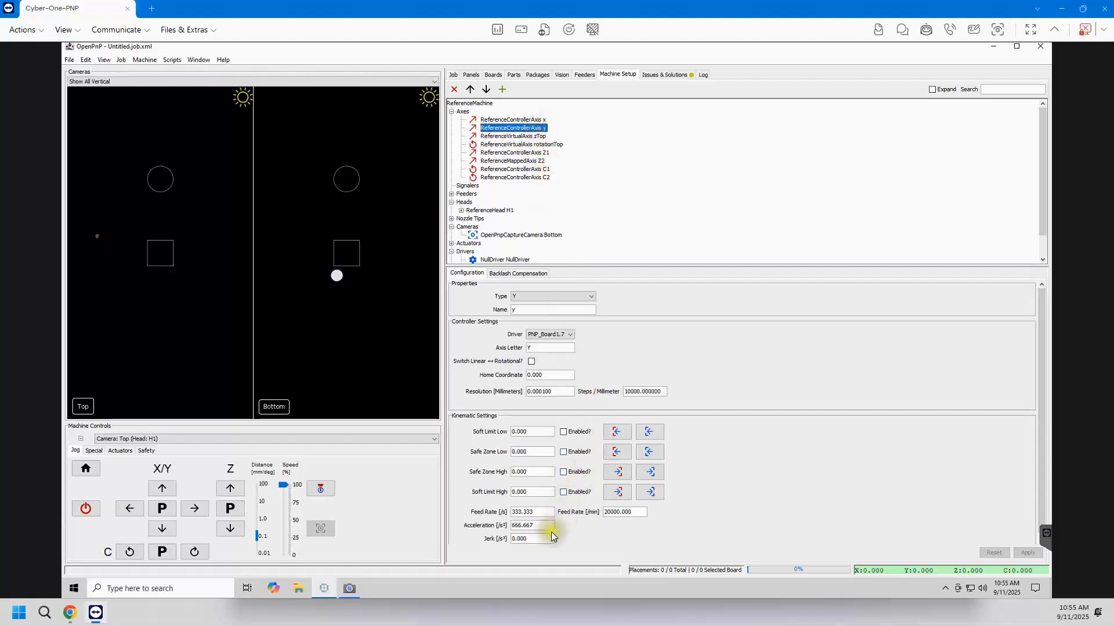
{"action": "left_click", "coordinate": [563, 432]}
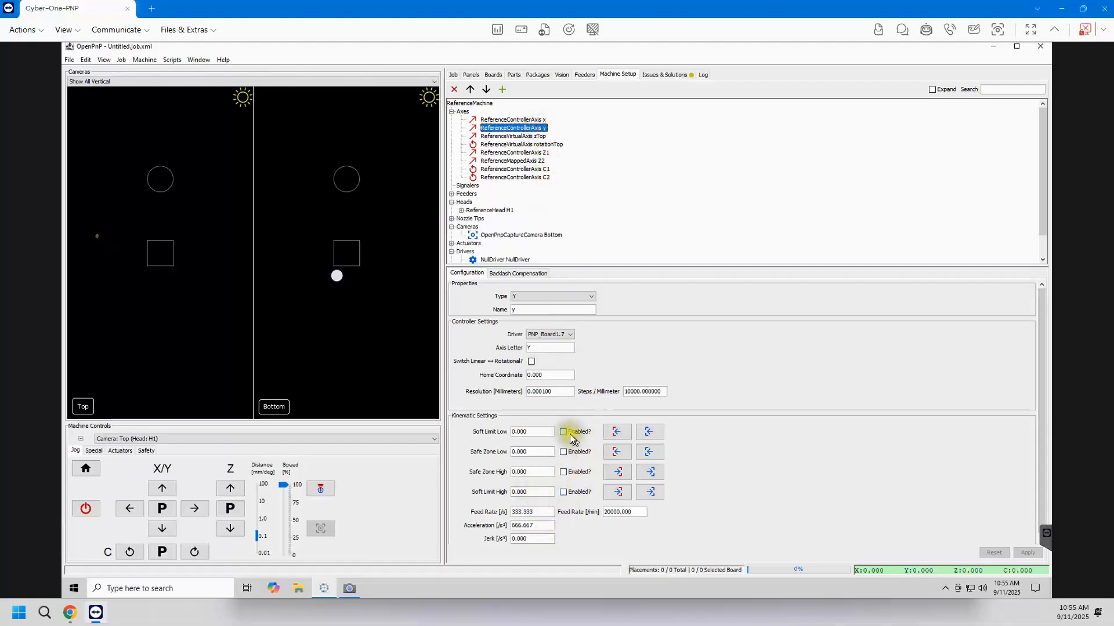
{"action": "left_click", "coordinate": [563, 492]}
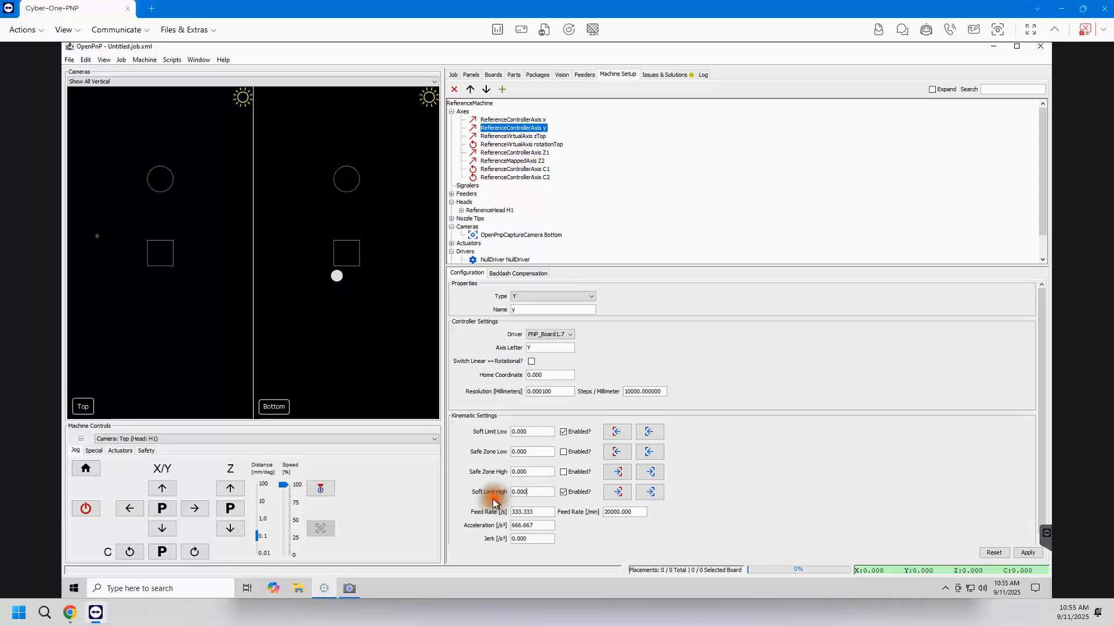
{"action": "left_click_drag", "start_coordinate": [535, 493], "coordinate": [509, 492]}
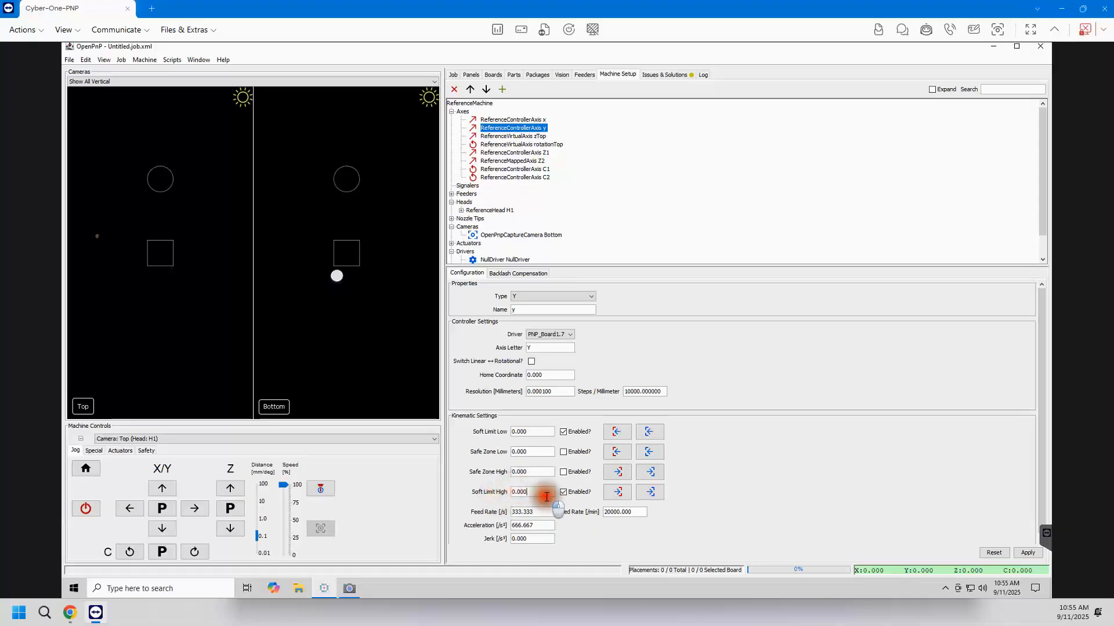
{"action": "key", "text": "BackSpace"}
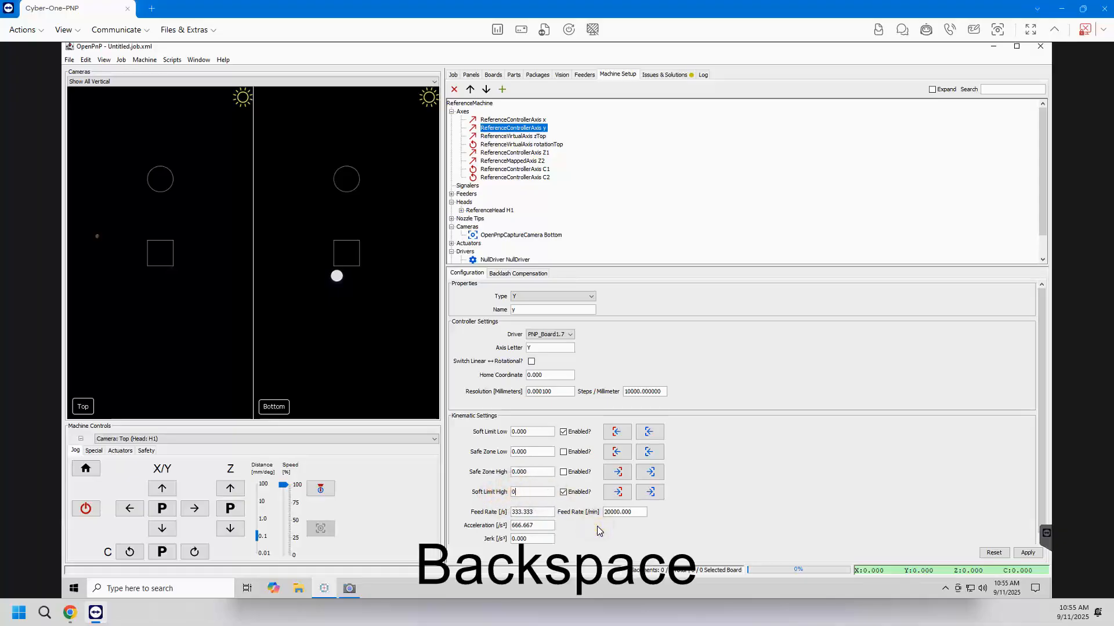
{"action": "key", "text": "BackSpace"}
{"action": "type", "text": "450"}
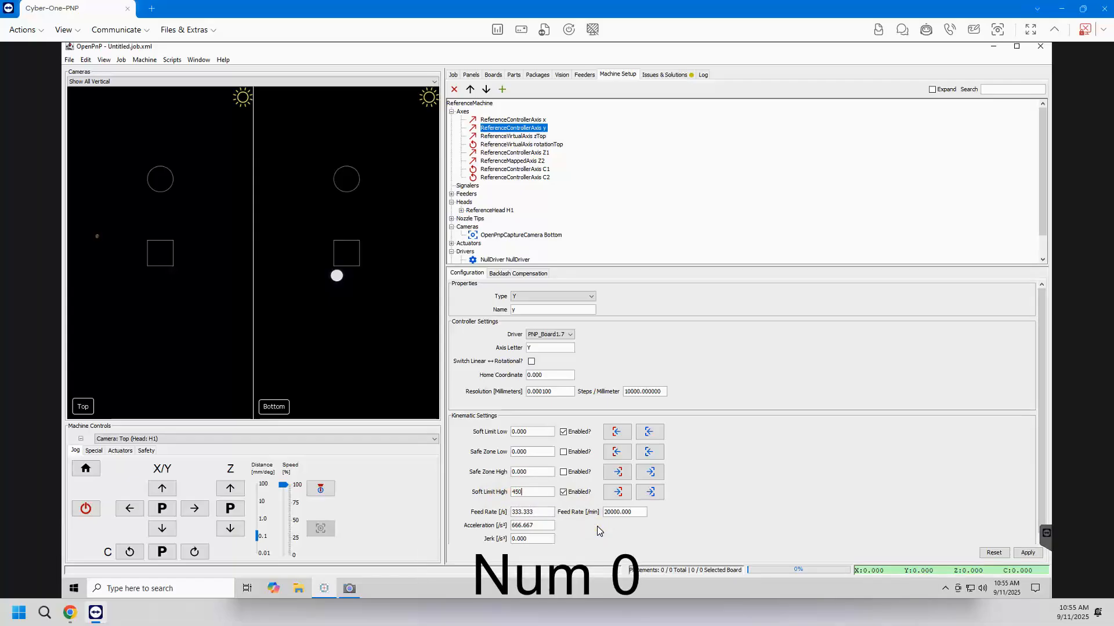
{"action": "type", "text": ".000"}
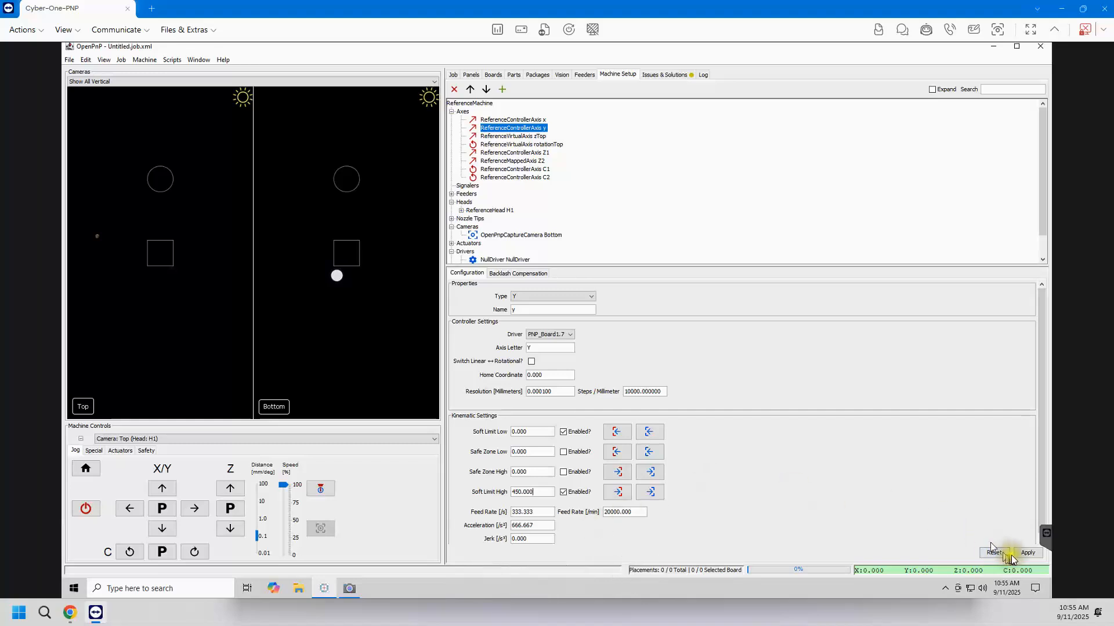
{"action": "left_click", "coordinate": [1027, 553]}
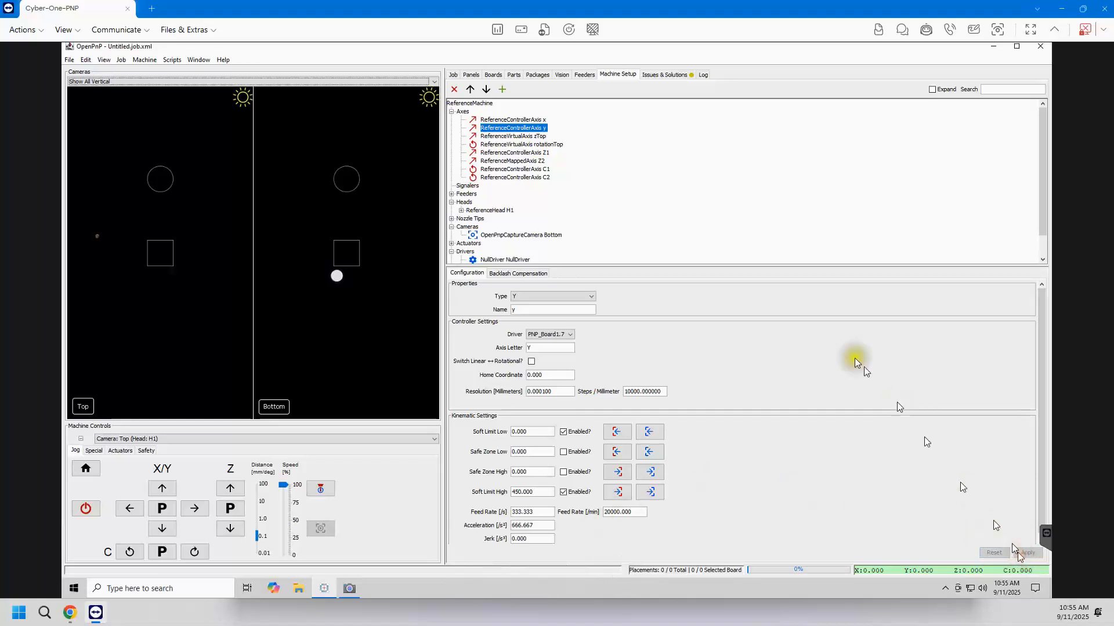
Run Find Issues & Solutions again and view the suggestion for the low side soft limit of axis Z1.
{"action": "left_click", "coordinate": [667, 76]}
{"action": "left_click", "coordinate": [512, 95]}
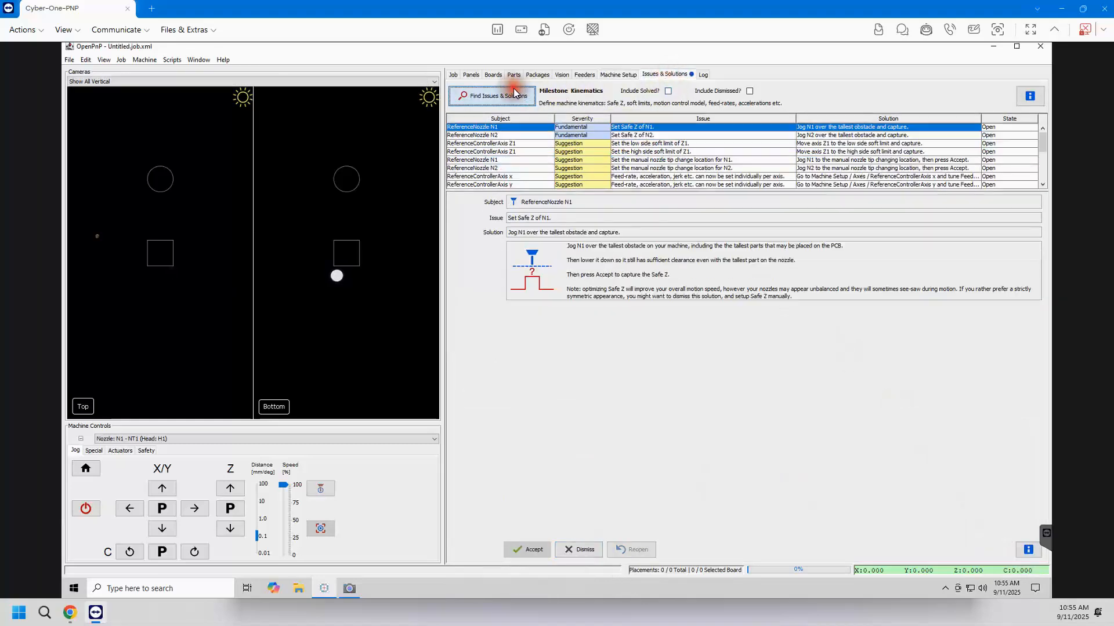
{"action": "left_click", "coordinate": [684, 145]}
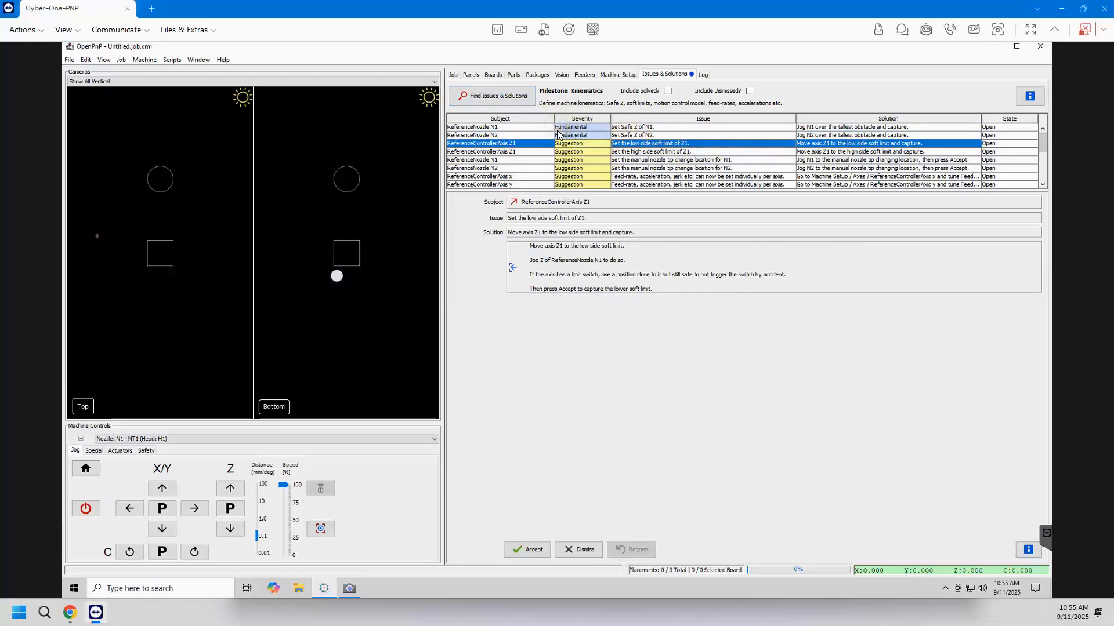
Start entering a negative Soft Limit Low for ReferenceControllerAxis Z1 in its kinematic settings.
{"action": "left_click", "coordinate": [619, 75]}
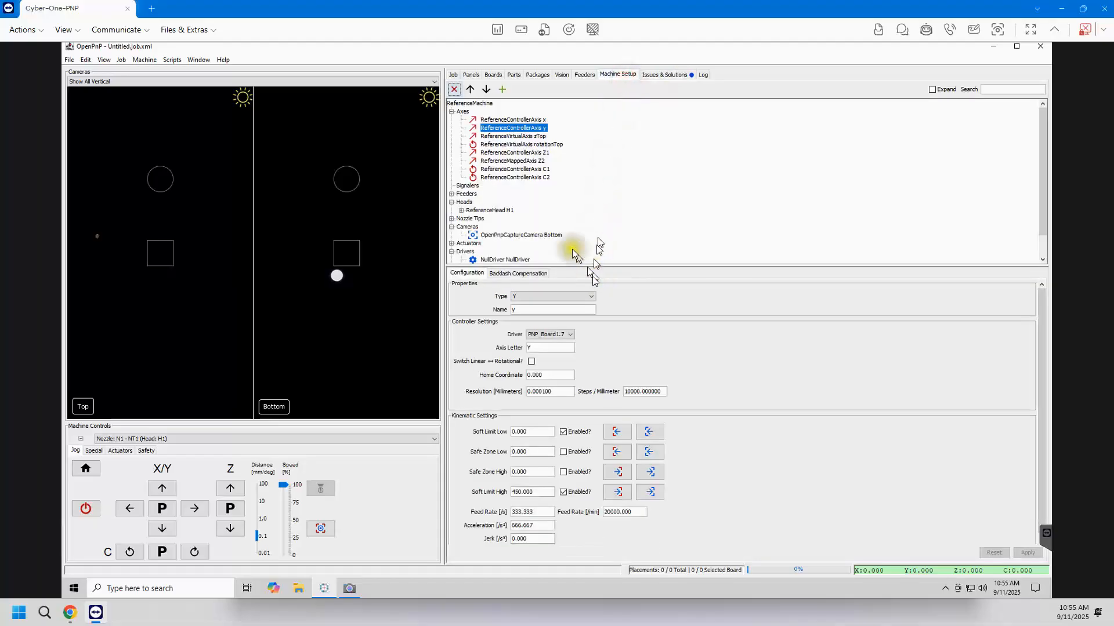
{"action": "left_click", "coordinate": [544, 154]}
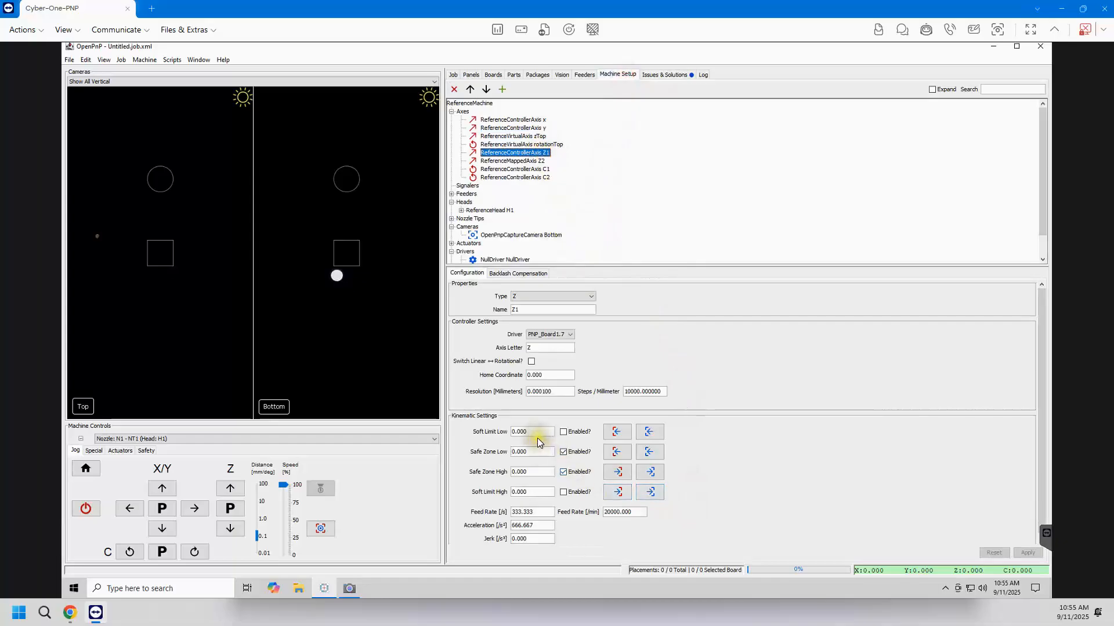
{"action": "double_click", "coordinate": [536, 435]}
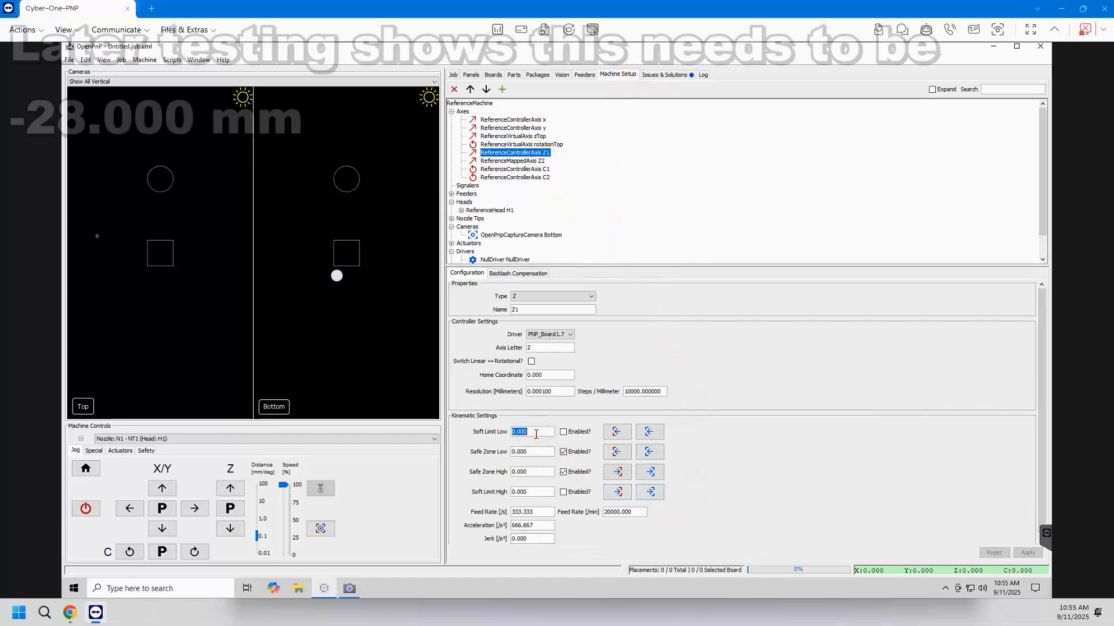
{"action": "type", "text": "-"}
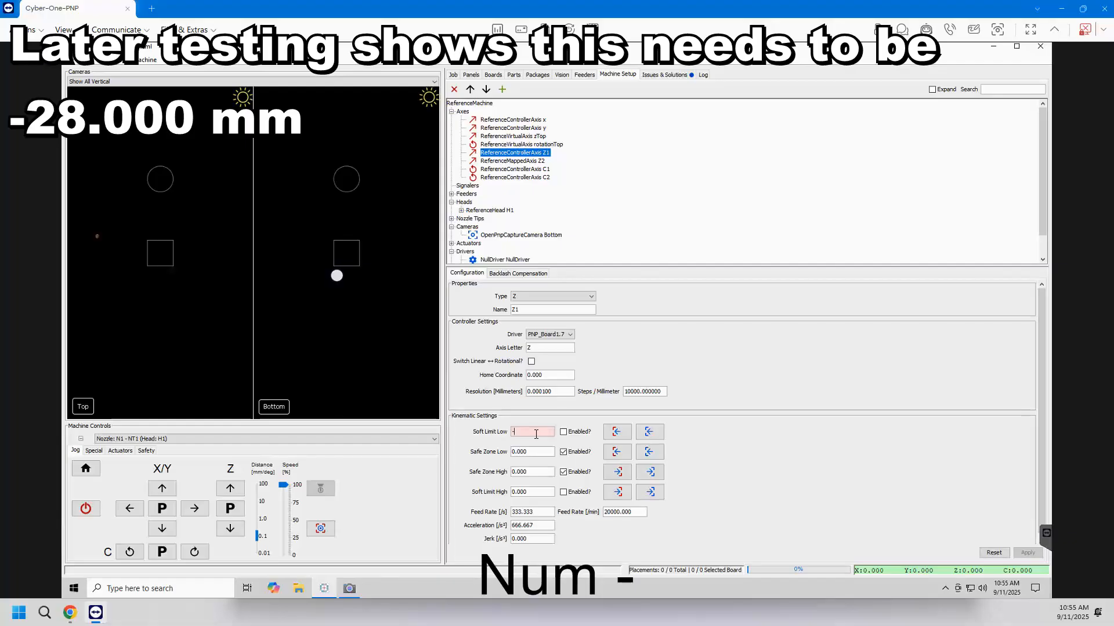
Set the Z1 axis soft limits to -37.000 low and 37.000 high, enable both limits and apply the changes.
{"action": "type", "text": "37.000"}
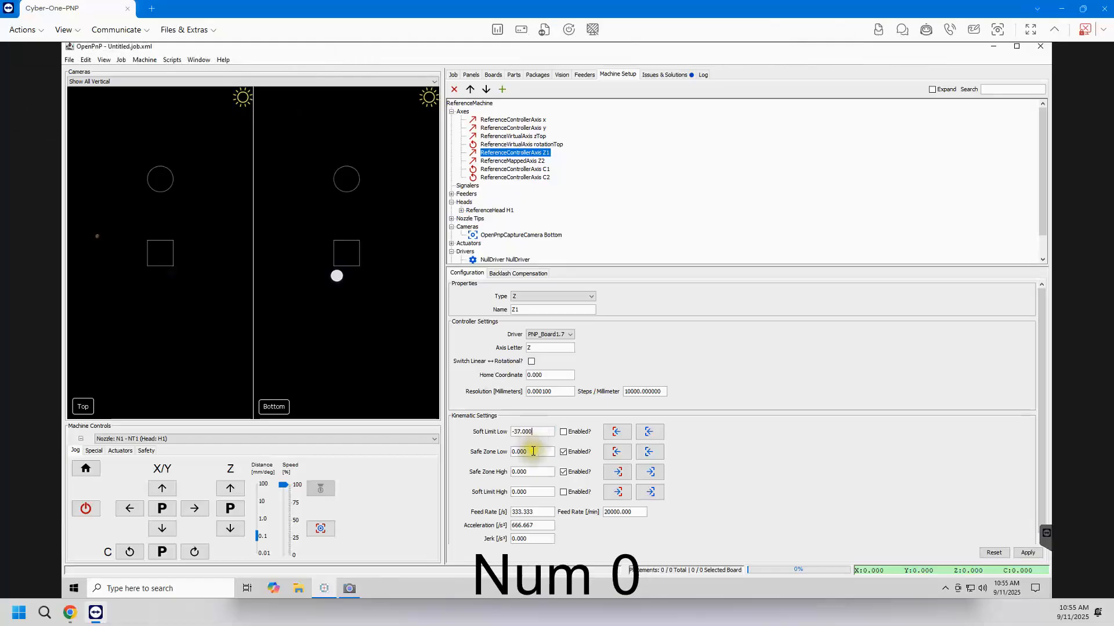
{"action": "left_click", "coordinate": [536, 492]}
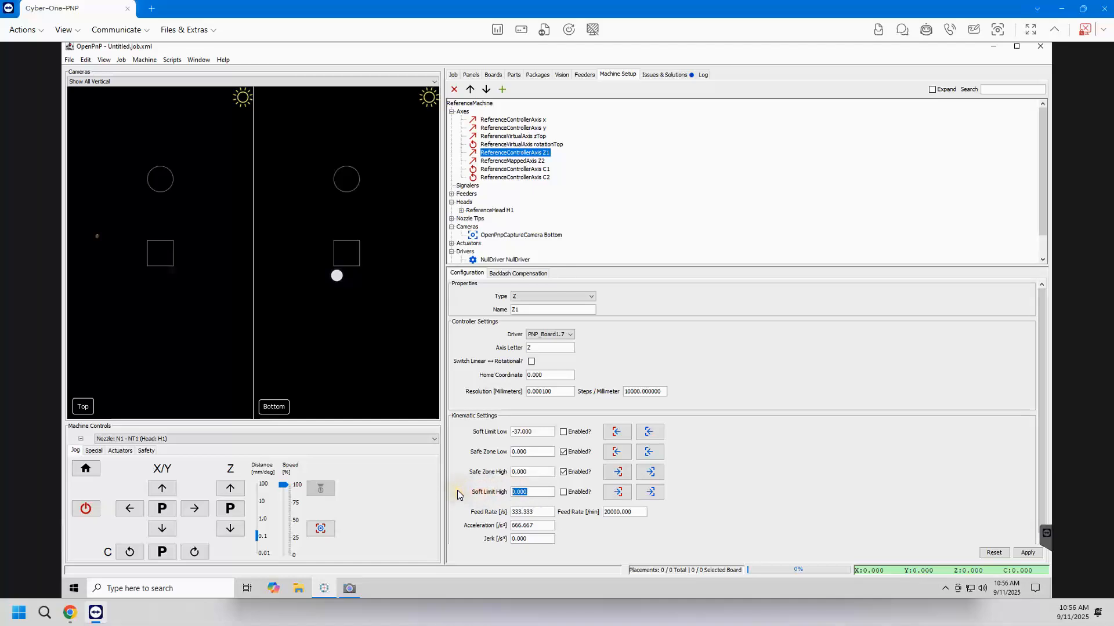
{"action": "type", "text": "37.00"}
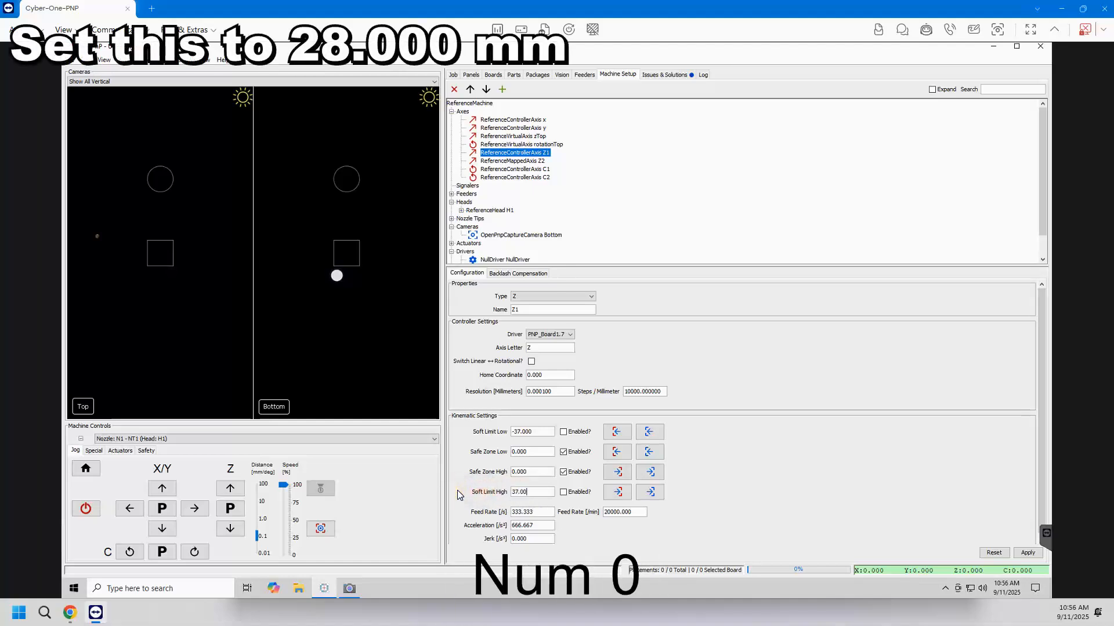
{"action": "left_click", "coordinate": [563, 492]}
{"action": "left_click", "coordinate": [563, 432]}
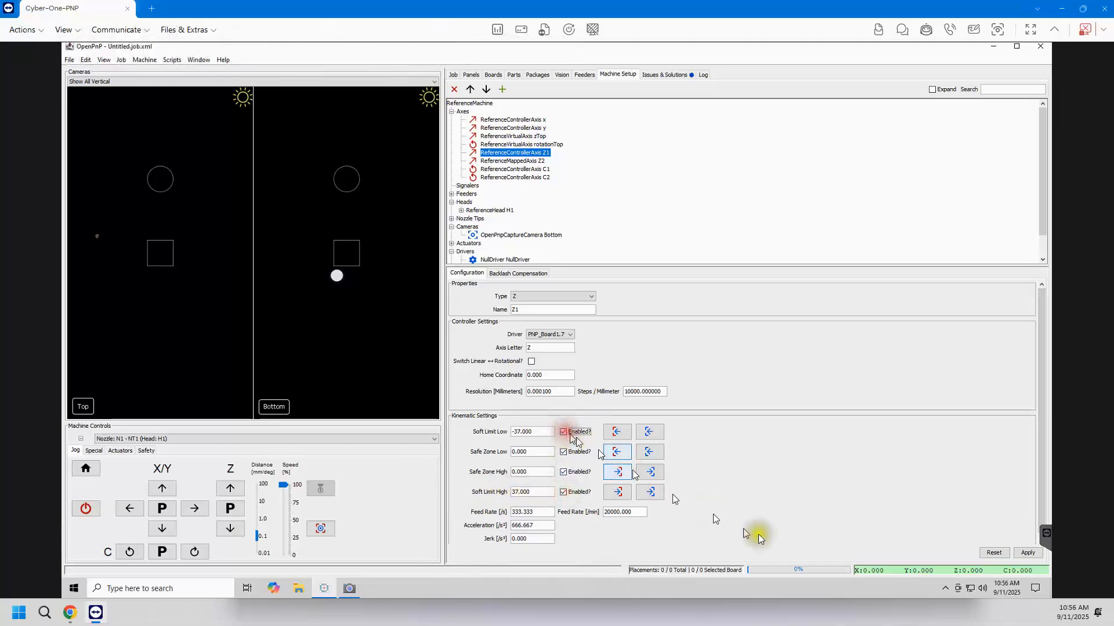
{"action": "left_click", "coordinate": [1029, 553]}
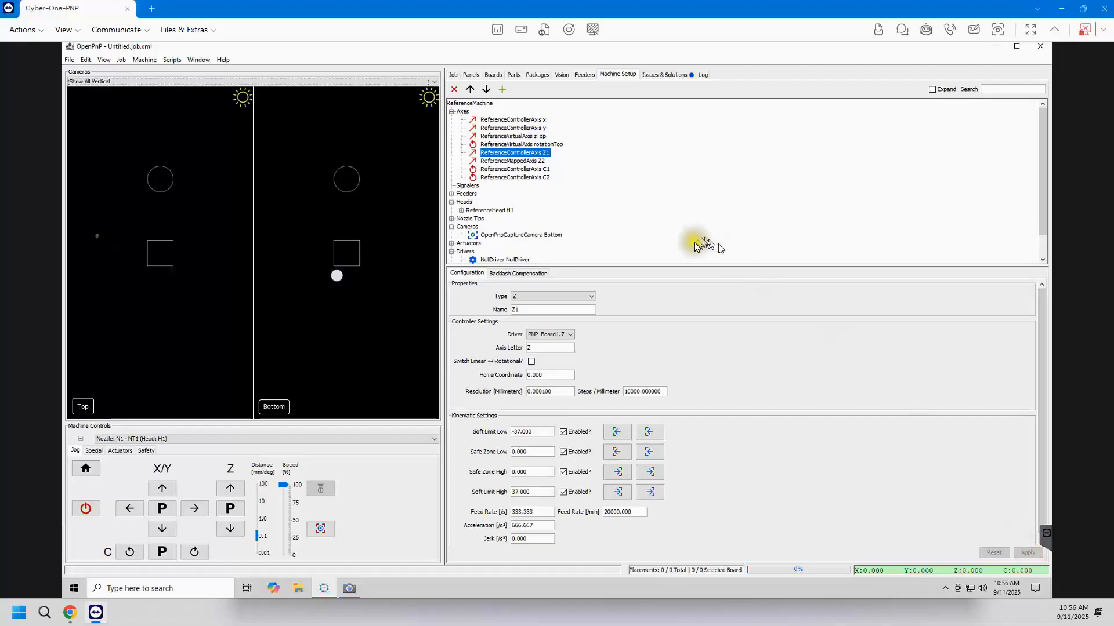
Find the current machine issues and accept the Safe Z solutions for nozzles N1 and N2.
{"action": "left_click", "coordinate": [664, 75]}
{"action": "left_click", "coordinate": [497, 95]}
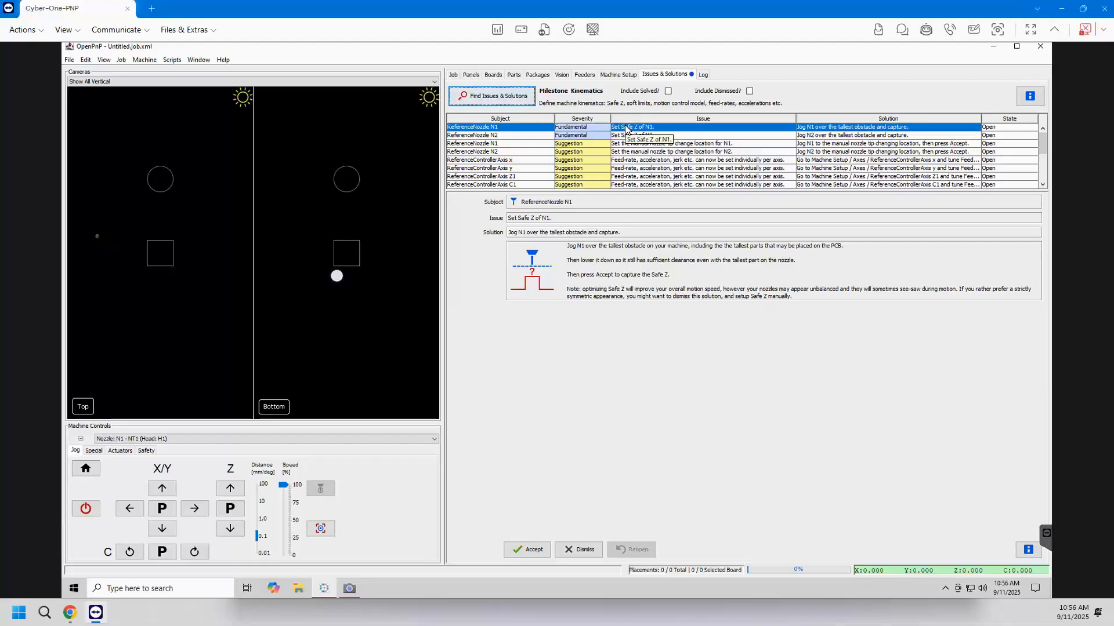
{"action": "left_click", "coordinate": [512, 551]}
{"action": "left_click", "coordinate": [517, 545]}
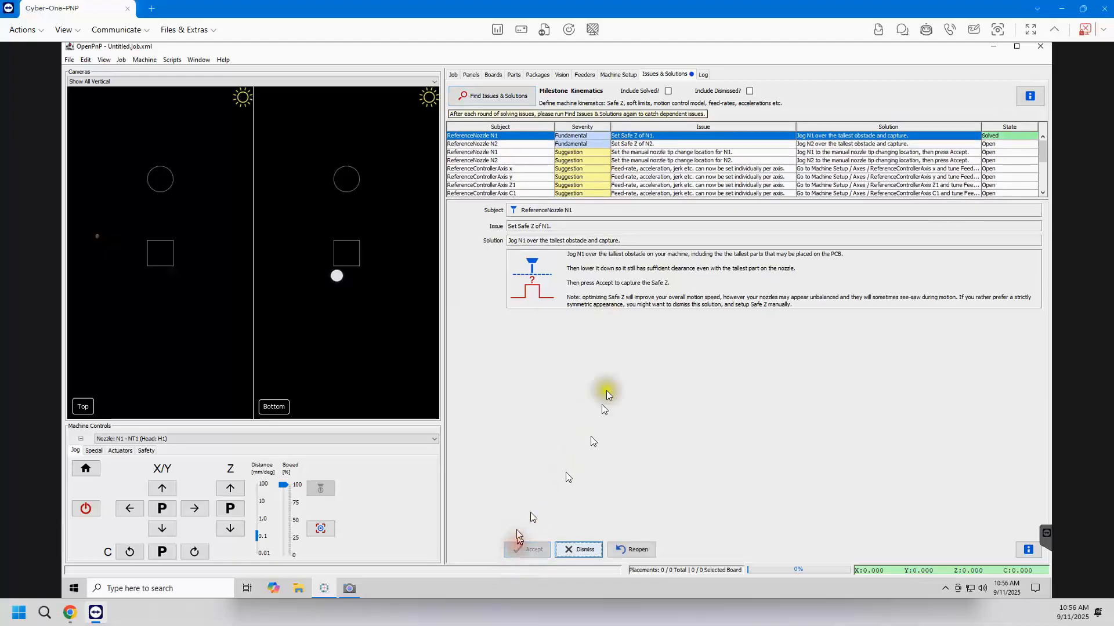
{"action": "left_click", "coordinate": [654, 143]}
{"action": "left_click", "coordinate": [542, 550]}
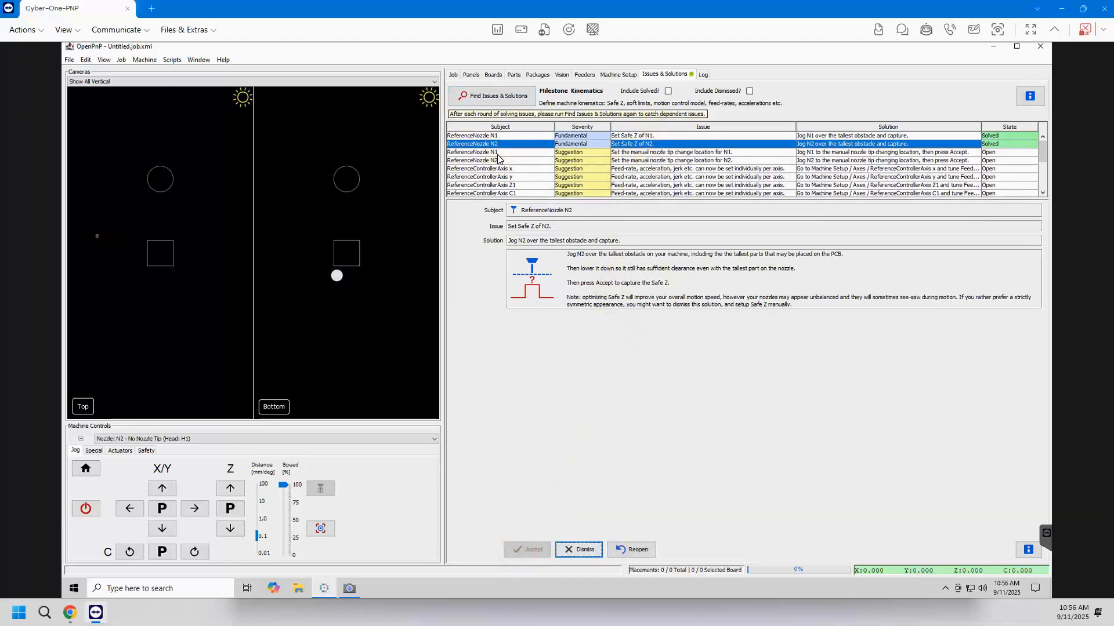
Dismiss the manual nozzle tip change location suggestions for N1 and N2, and refresh the issues list.
{"action": "left_click", "coordinate": [705, 152]}
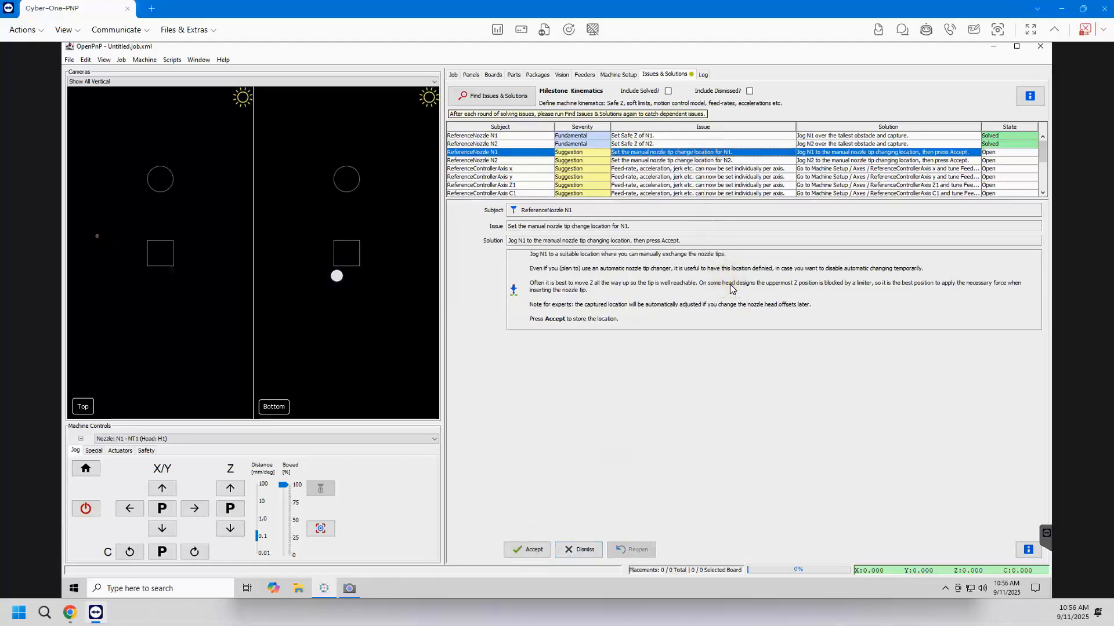
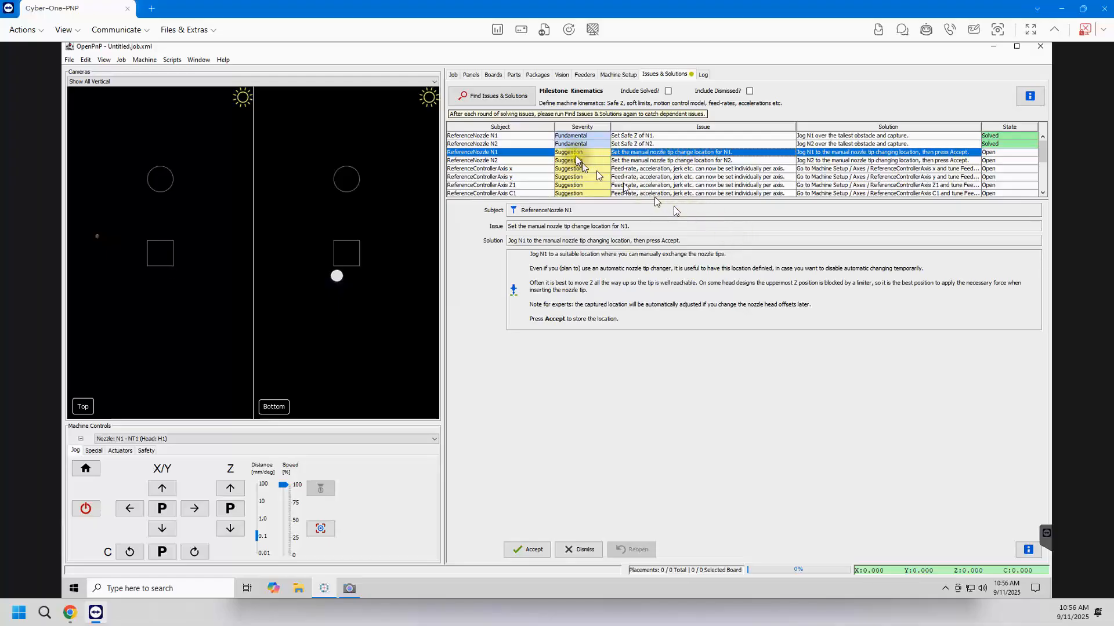
{"action": "left_click", "coordinate": [492, 96]}
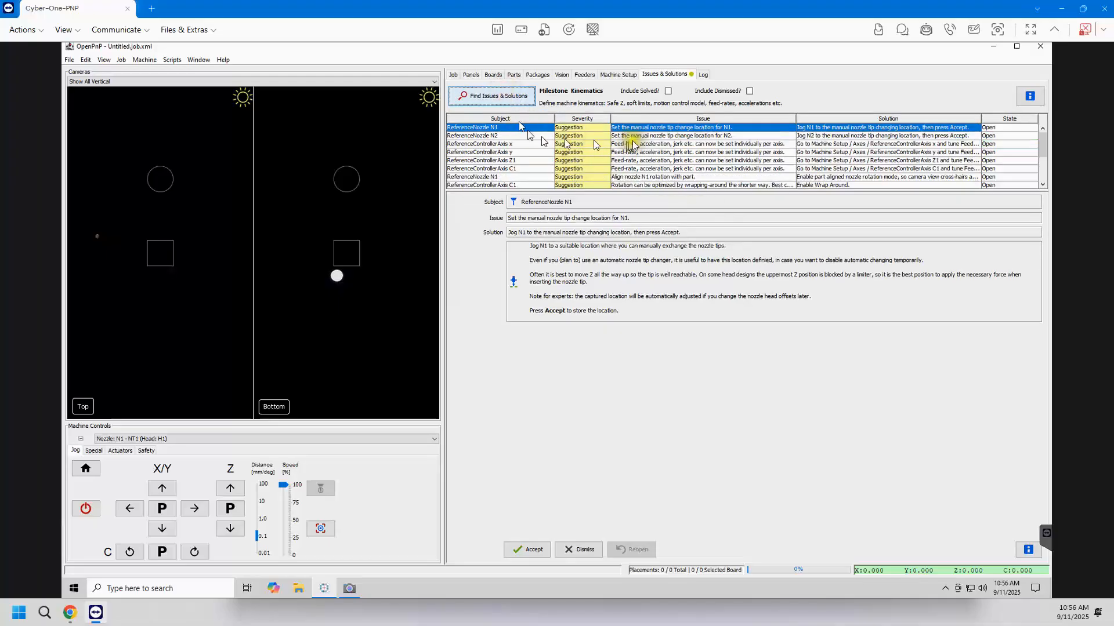
{"action": "left_click", "coordinate": [583, 548]}
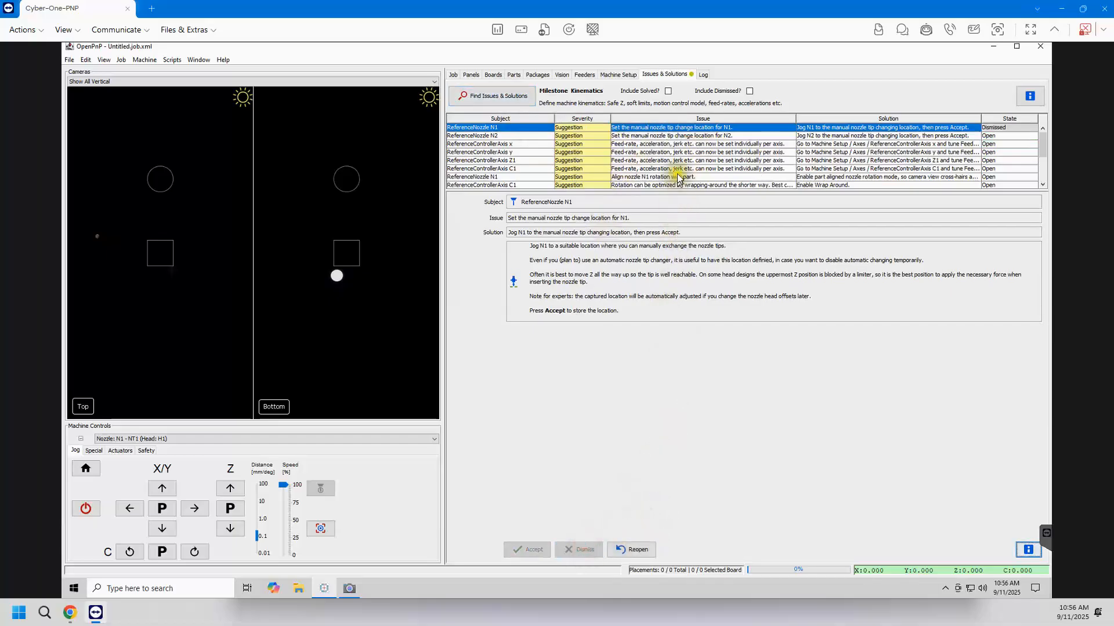
{"action": "left_click", "coordinate": [676, 136]}
{"action": "left_click", "coordinate": [582, 550]}
{"action": "left_click", "coordinate": [496, 95]}
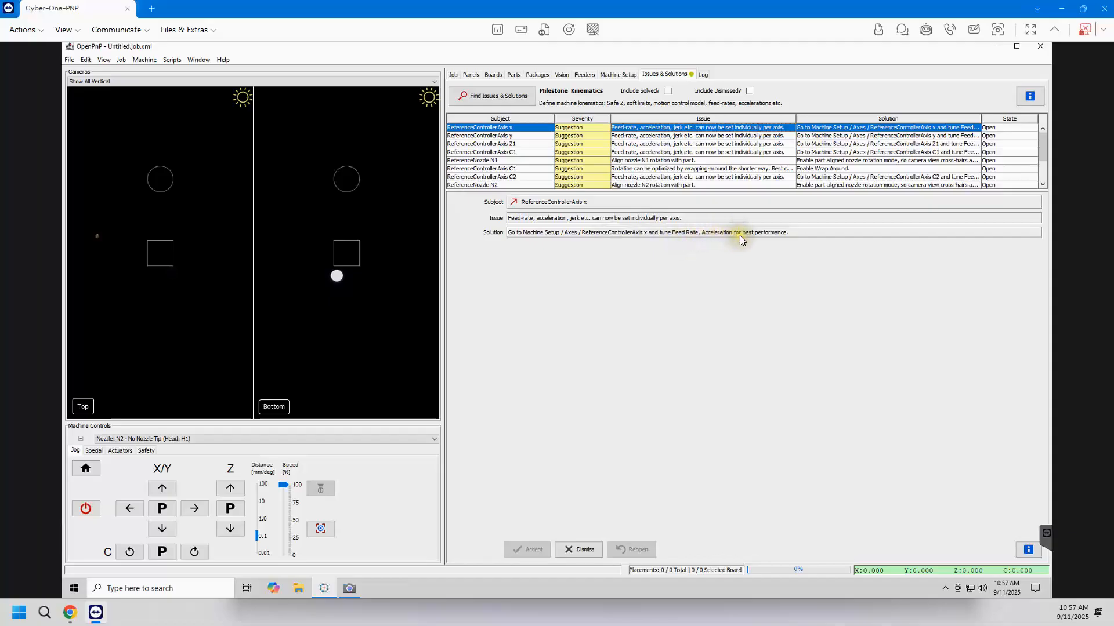
Set the feed rate of the x controller axis to 800.000 per second.
{"action": "left_click", "coordinate": [609, 74]}
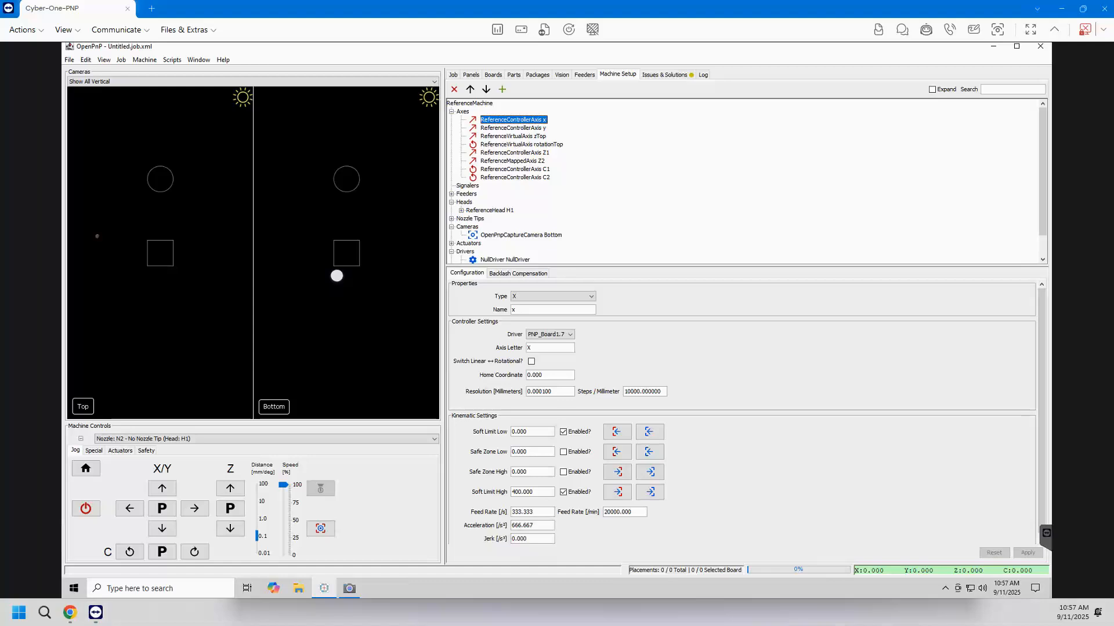
{"action": "left_click", "coordinate": [541, 527]}
{"action": "left_click", "coordinate": [502, 527]}
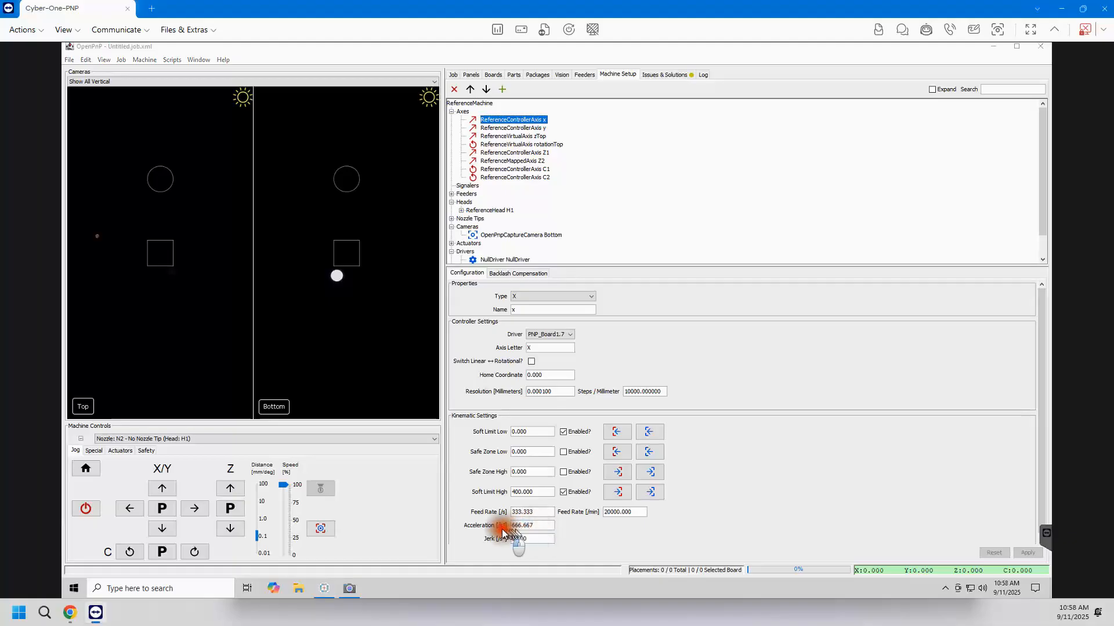
{"action": "left_click_drag", "start_coordinate": [513, 526], "coordinate": [549, 525]}
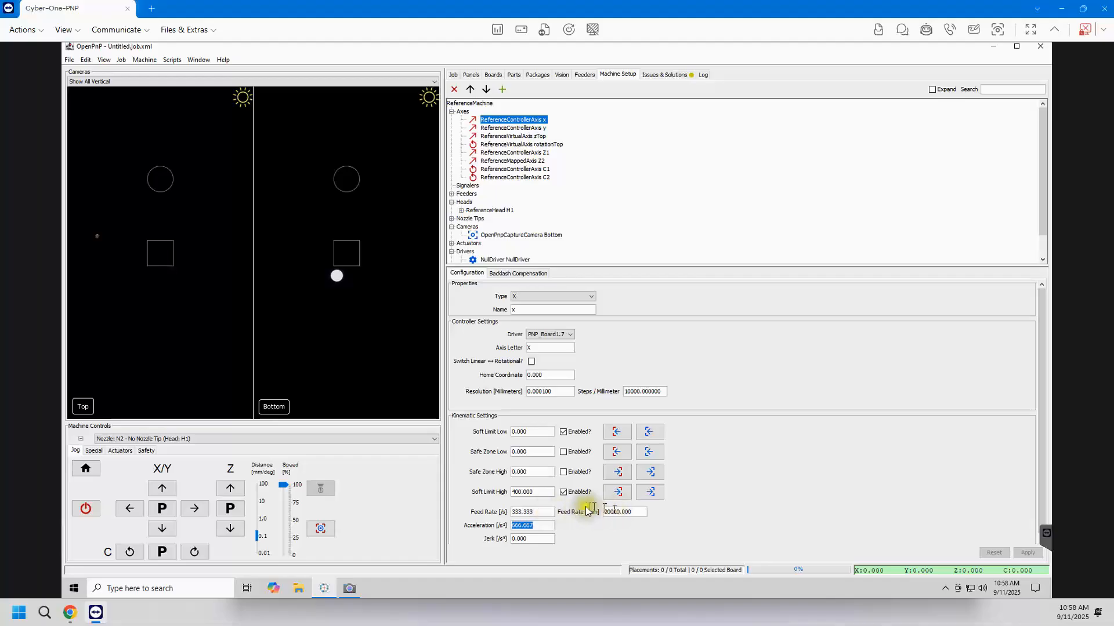
{"action": "left_click", "coordinate": [538, 509]}
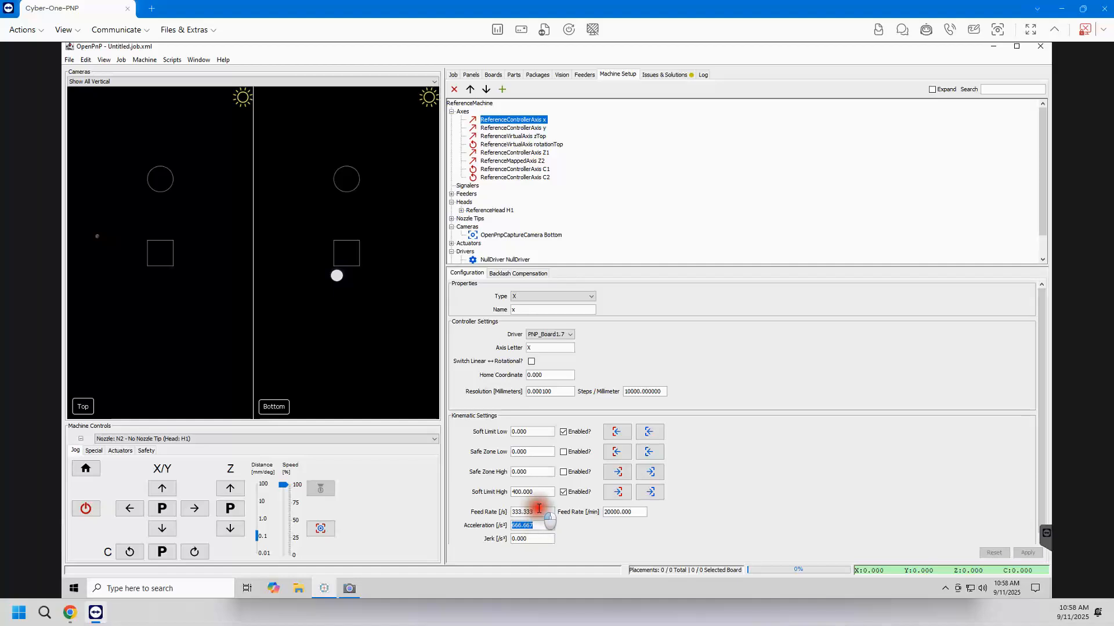
{"action": "type", "text": "800"}
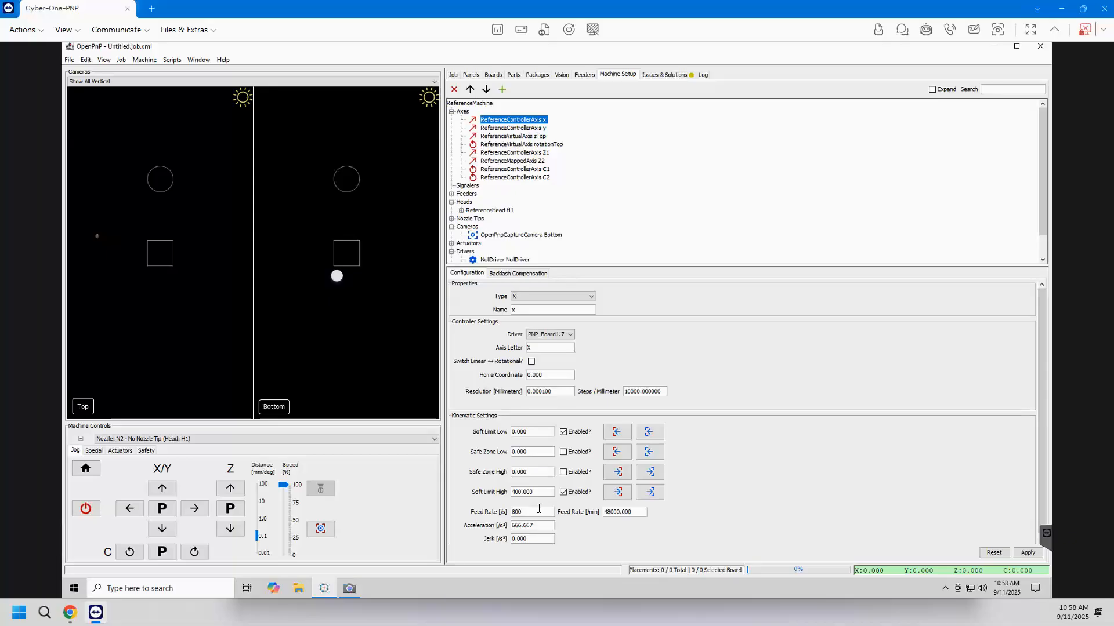
{"action": "type", "text": ".000"}
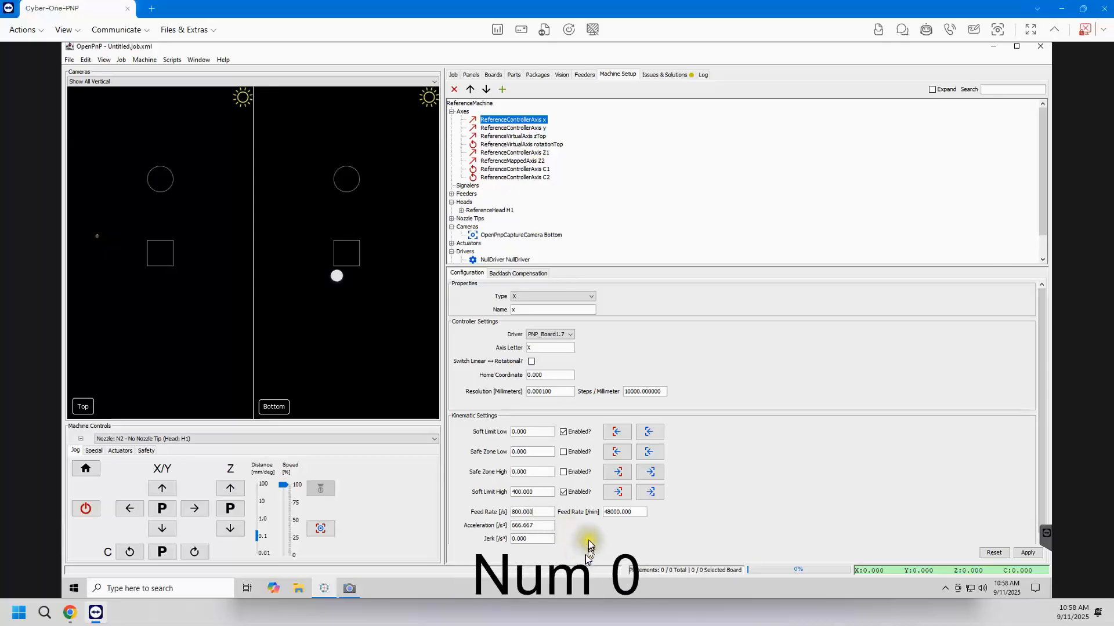
Set the x axis acceleration to 4000.000 and jerk to 15000.000, and apply the changes.
{"action": "left_click", "coordinate": [548, 525]}
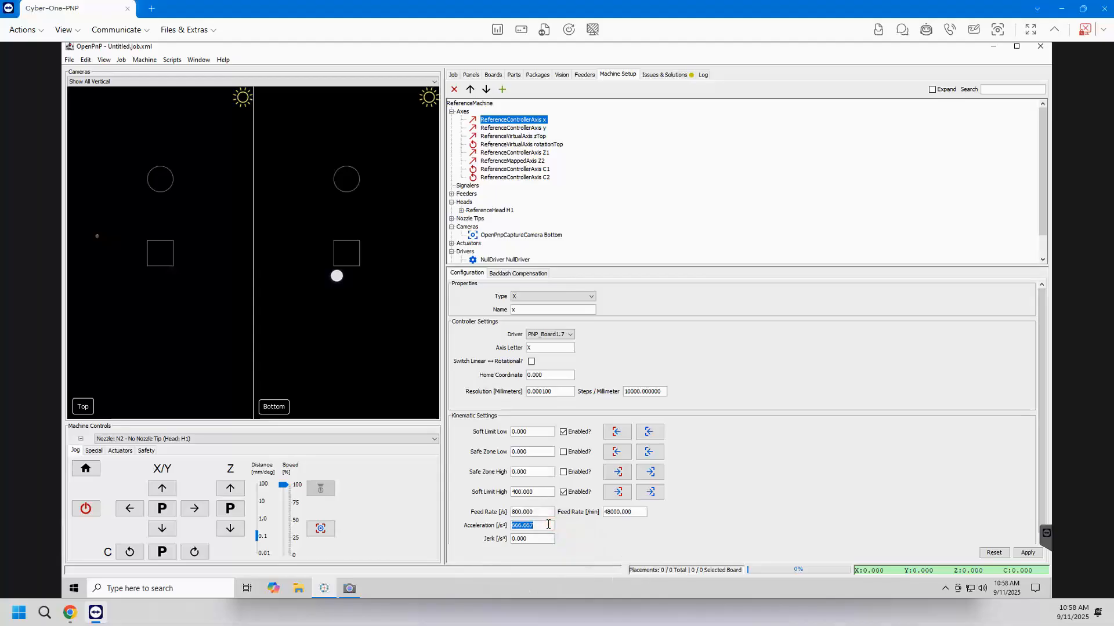
{"action": "type", "text": "4"}
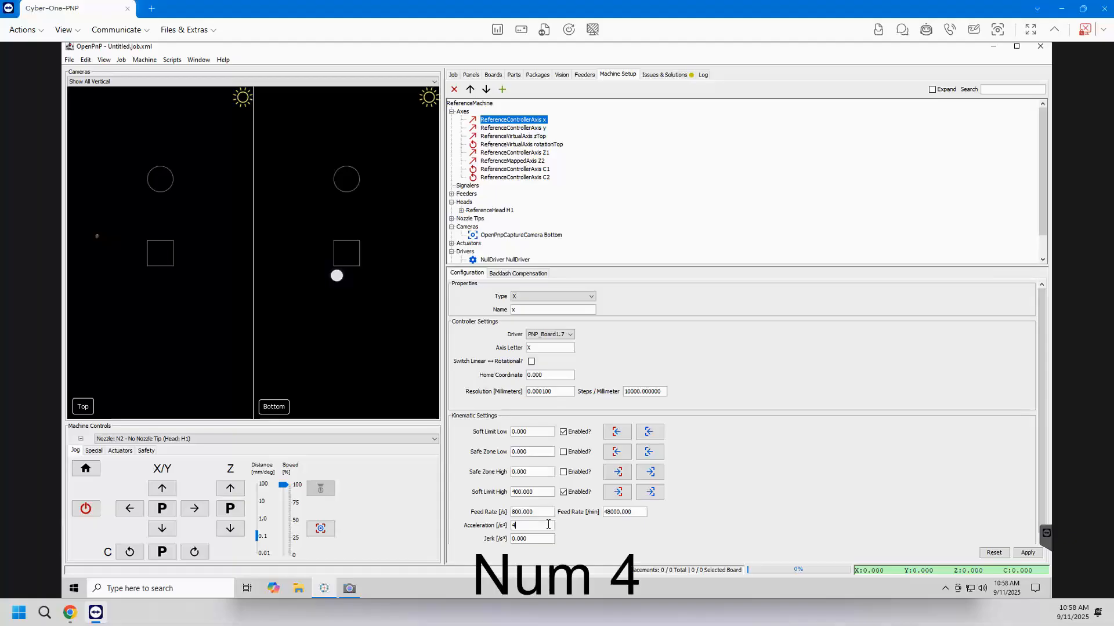
{"action": "type", "text": "000.000"}
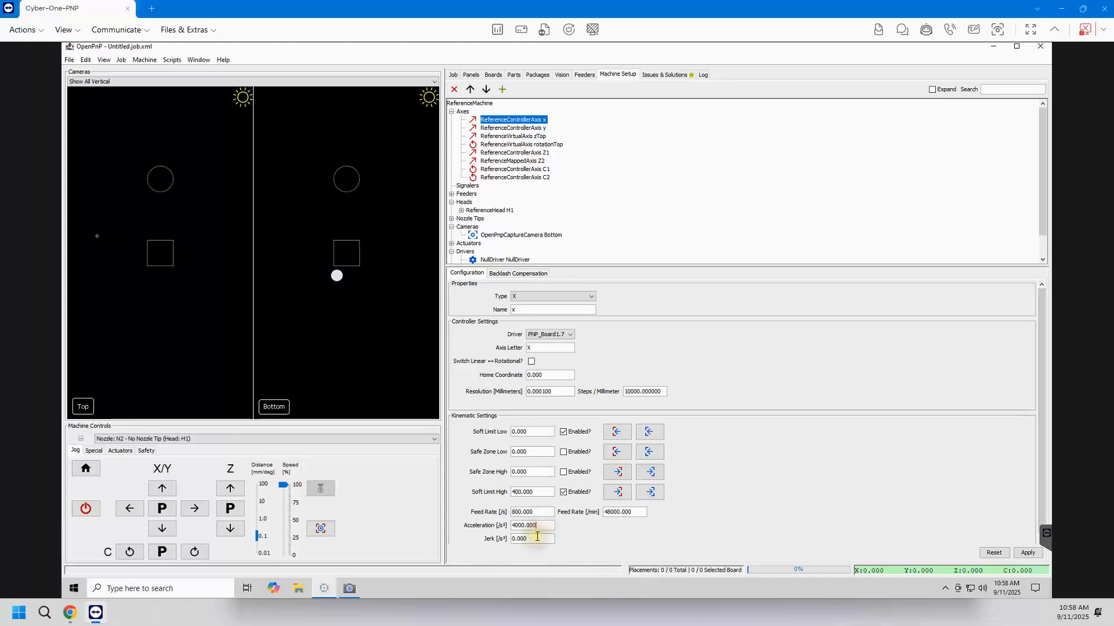
{"action": "triple_click", "coordinate": [537, 537]}
{"action": "type", "text": "15"}
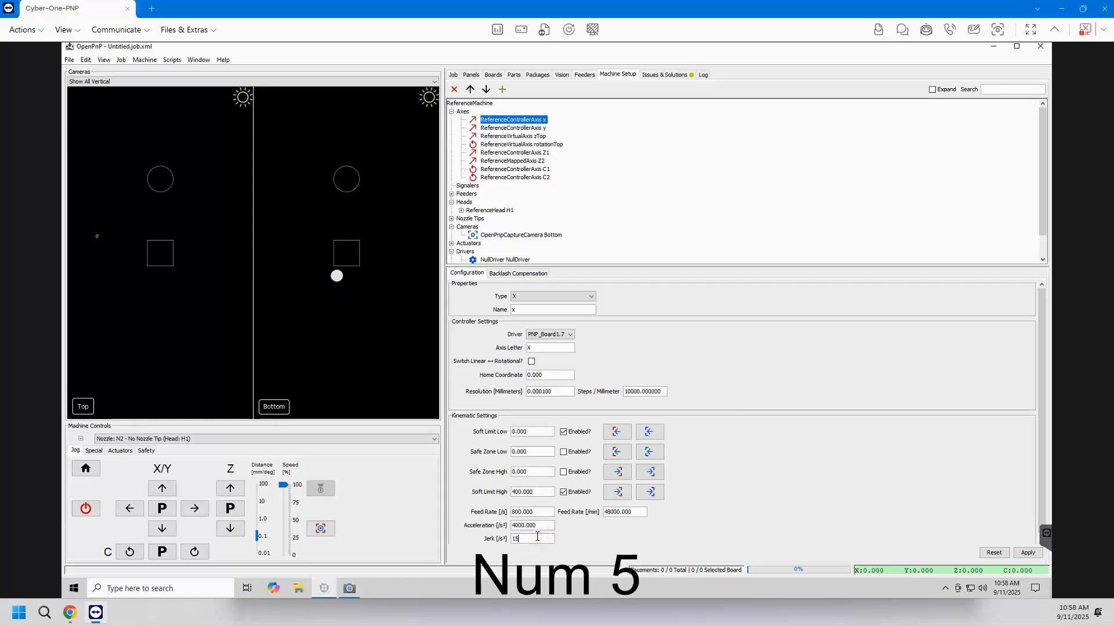
{"action": "type", "text": "000.000"}
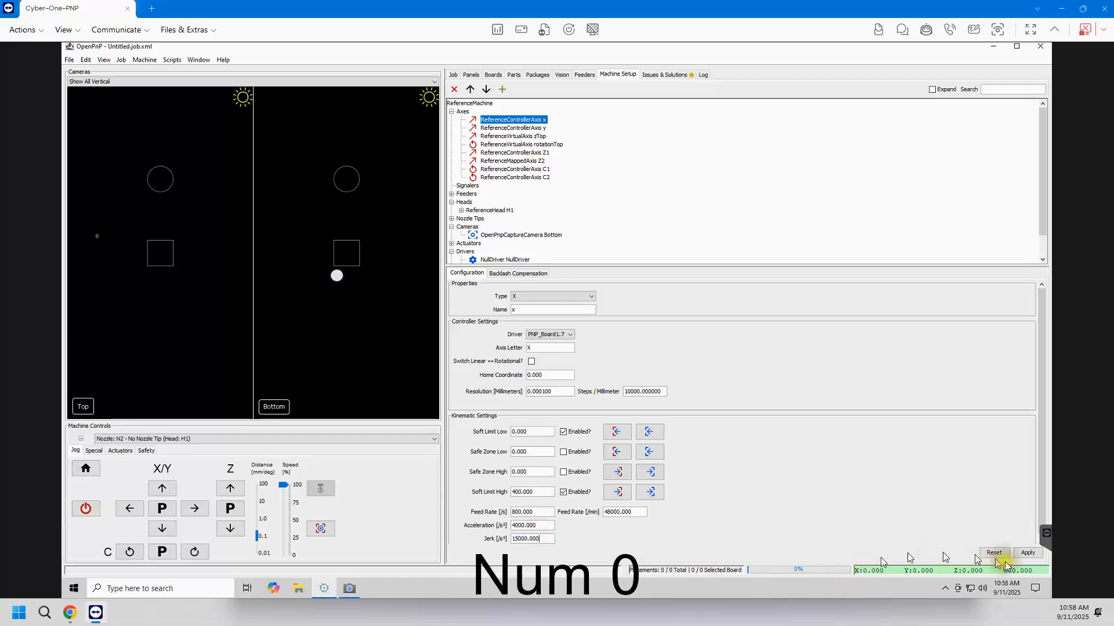
{"action": "left_click", "coordinate": [1036, 552]}
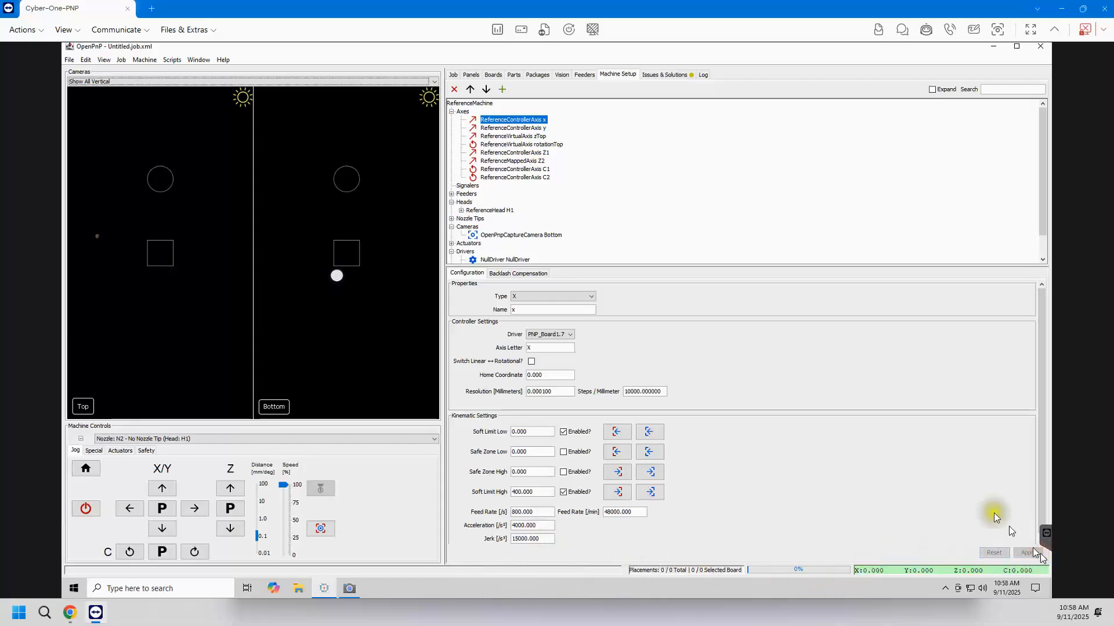
Refresh the issues list and set the feed rate of the y controller axis to 600.000 per second.
{"action": "left_click", "coordinate": [672, 76]}
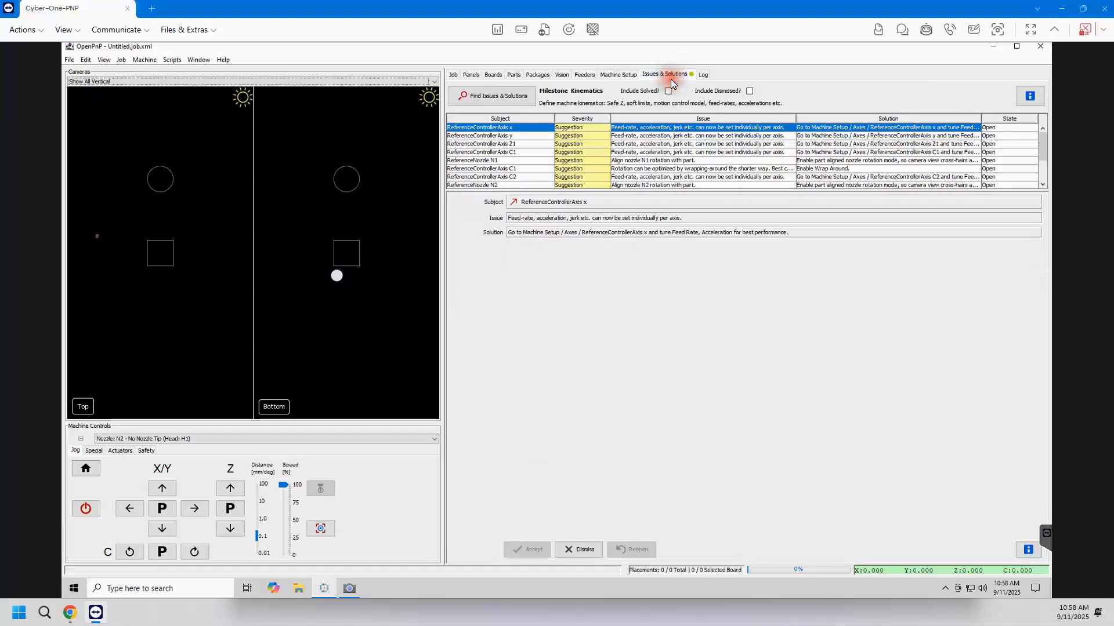
{"action": "left_click", "coordinate": [516, 94]}
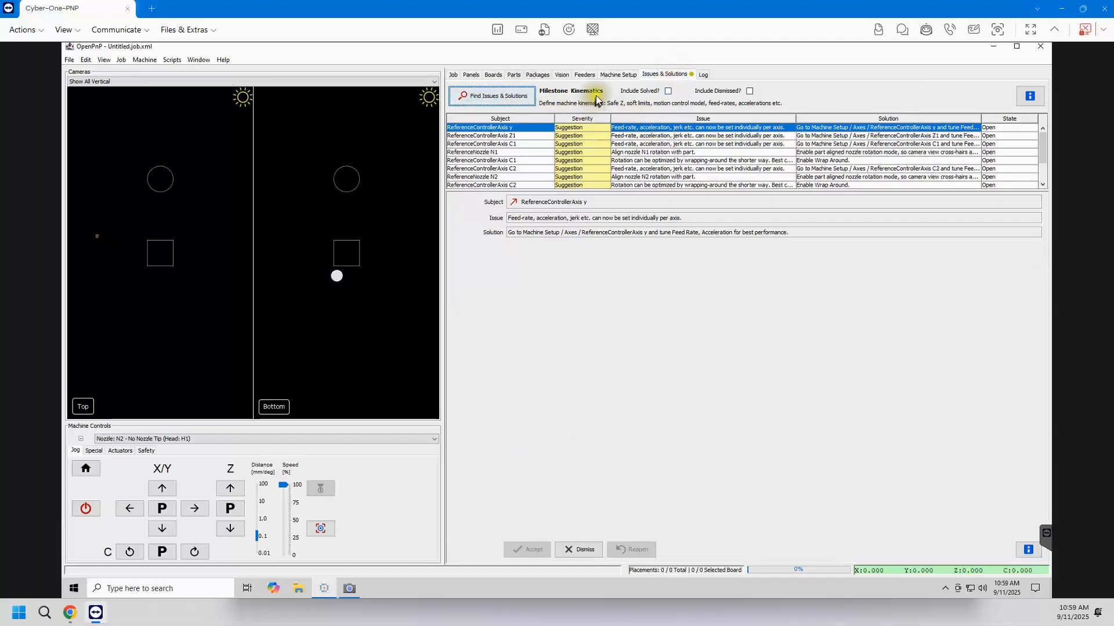
{"action": "left_click", "coordinate": [625, 75]}
{"action": "left_click", "coordinate": [541, 510]}
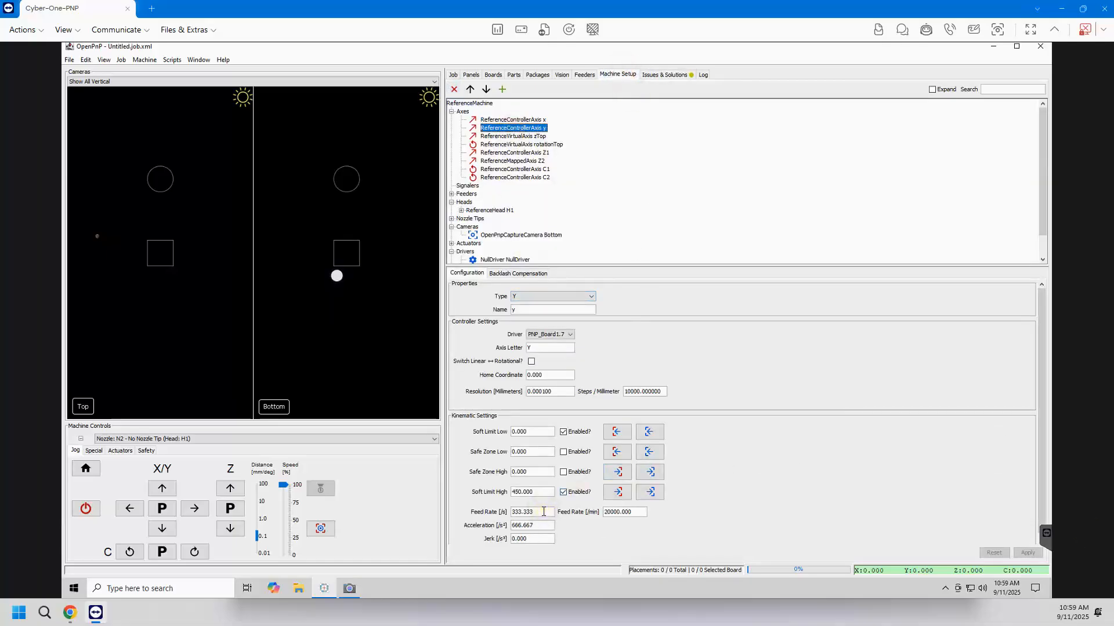
{"action": "double_click", "coordinate": [544, 512]}
{"action": "type", "text": "600.00"}
Set the y axis acceleration to 2000.000 and jerk to 15000.000, and apply the changes.
{"action": "left_click", "coordinate": [536, 526]}
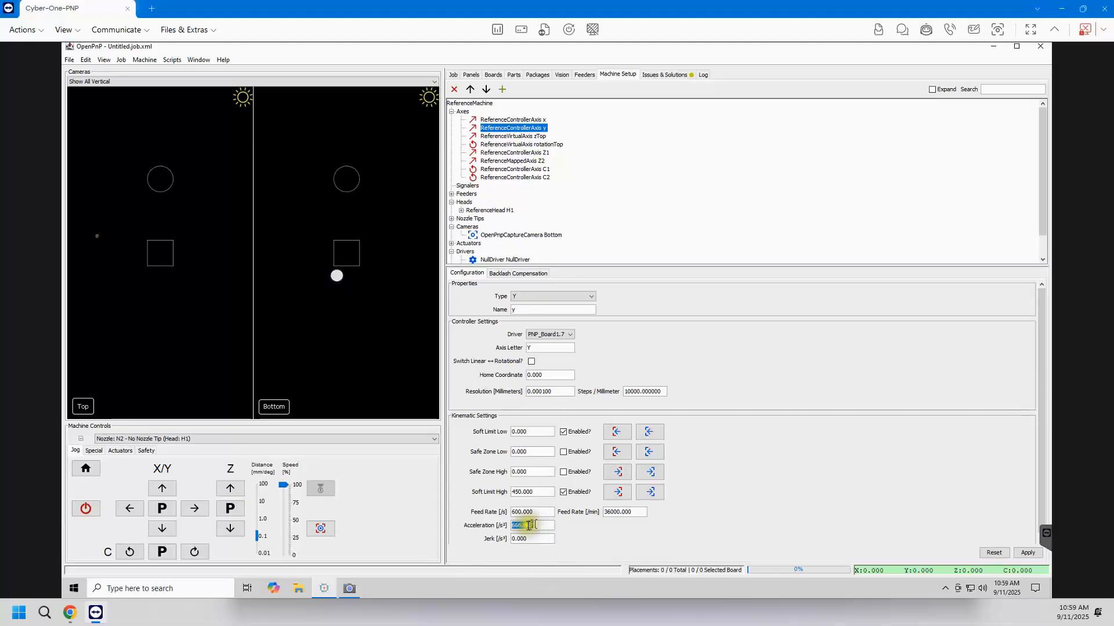
{"action": "type", "text": "2000.00"}
{"action": "double_click", "coordinate": [541, 541]}
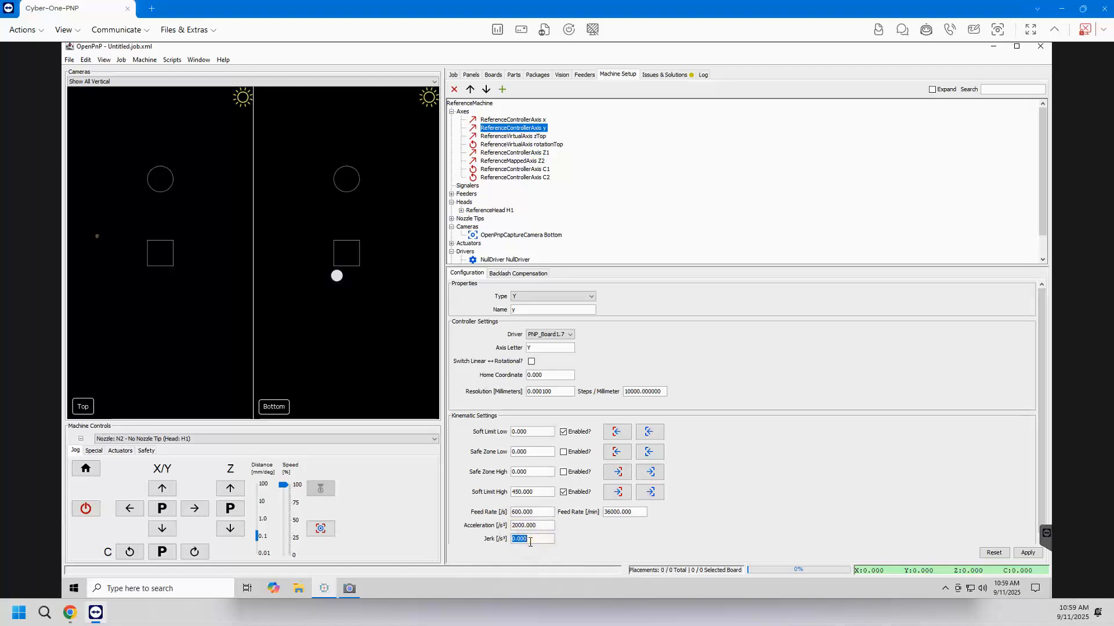
{"action": "type", "text": "15"}
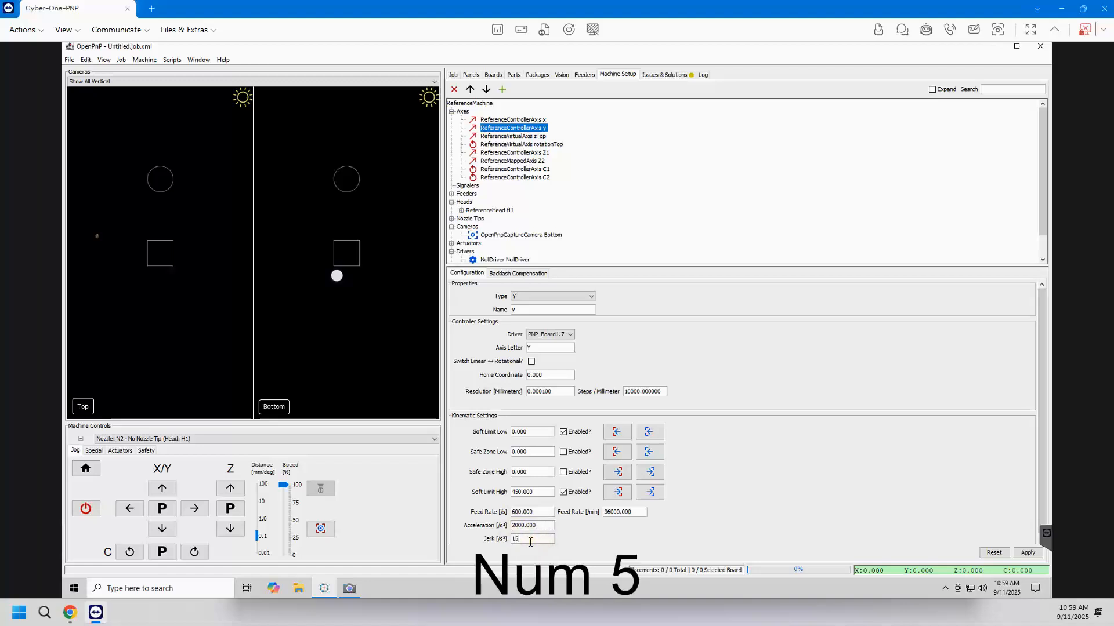
{"action": "type", "text": "000"}
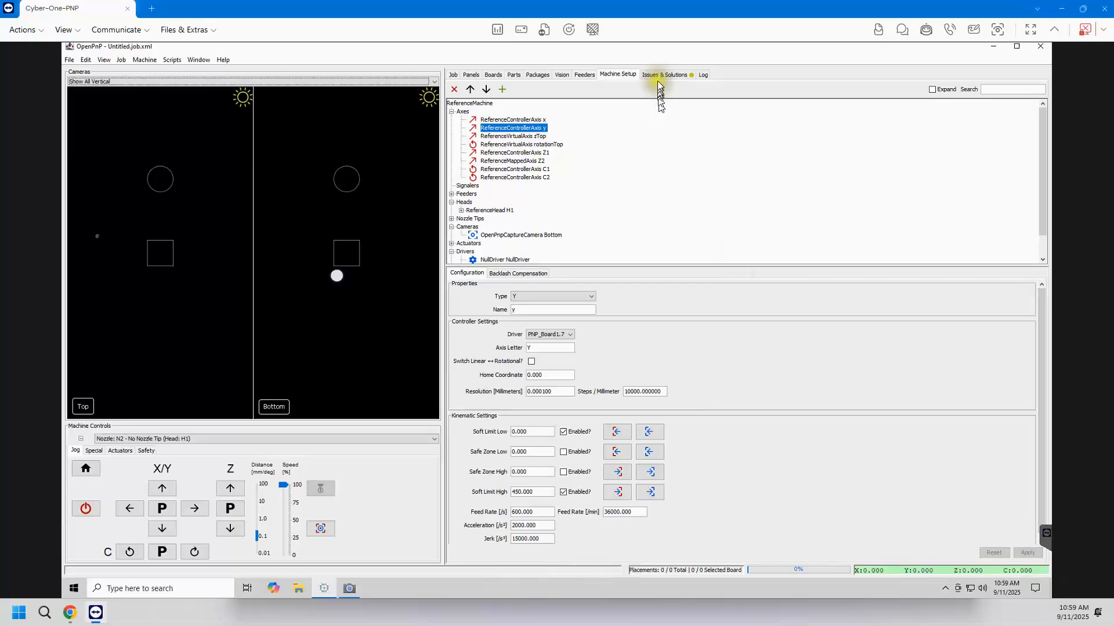
Refresh the issues list, set the Z1 controller axis acceleration to 3000.000, and apply the change.
{"action": "left_click", "coordinate": [664, 75]}
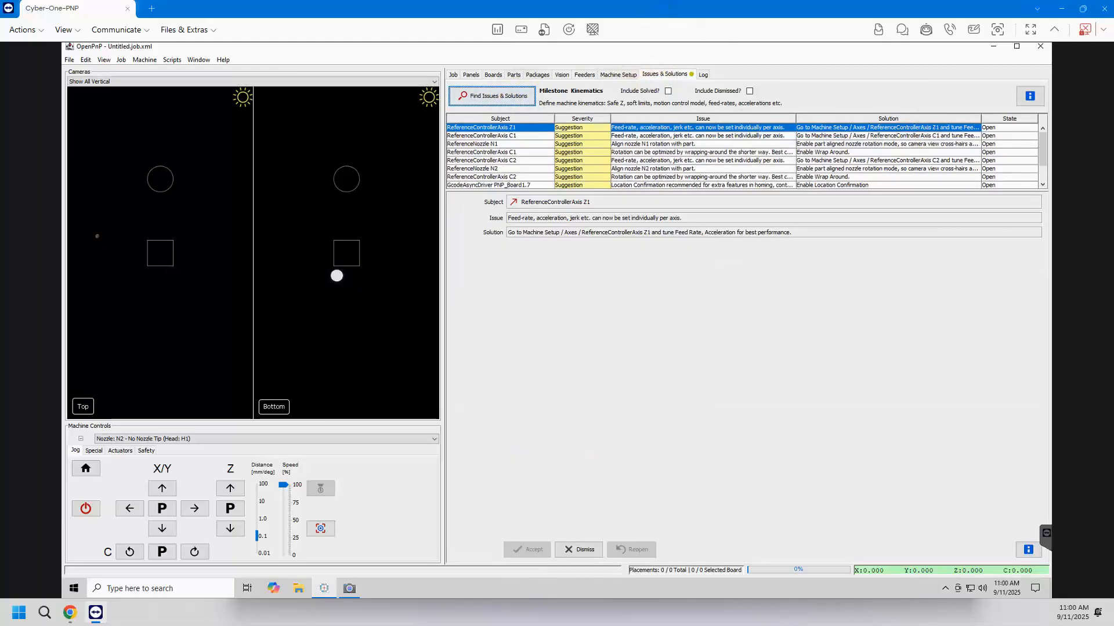
{"action": "left_click", "coordinate": [616, 75]}
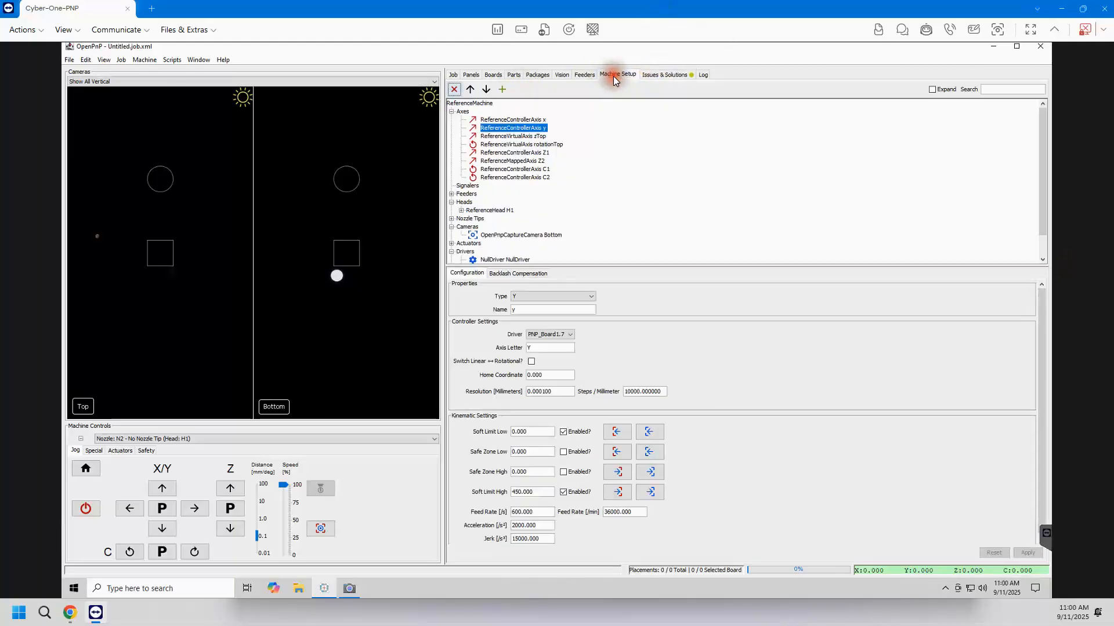
{"action": "left_click", "coordinate": [525, 153]}
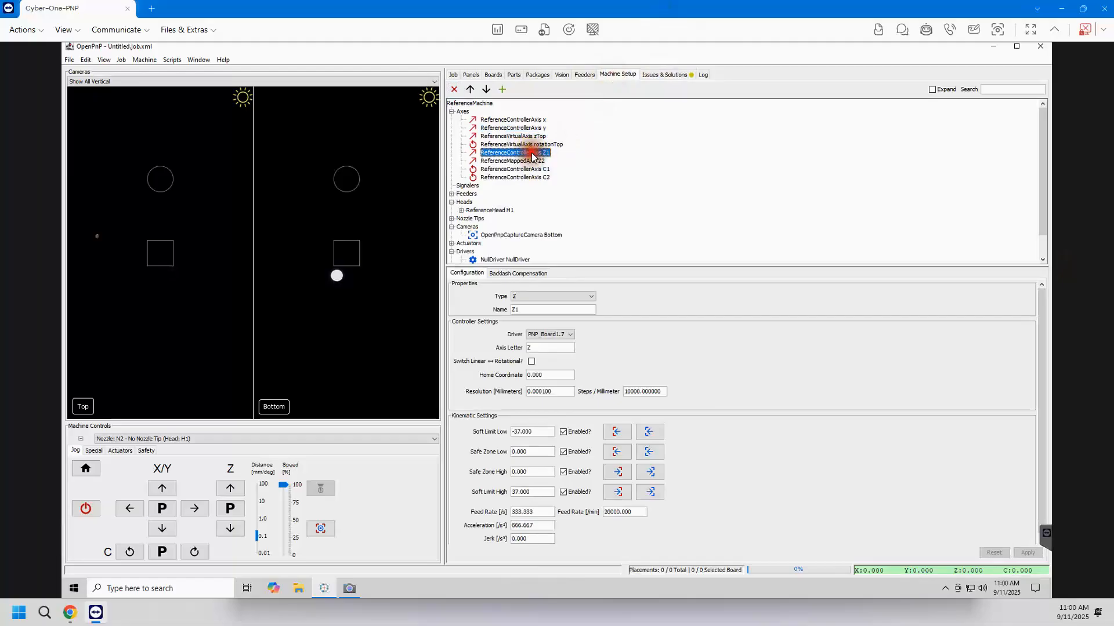
{"action": "left_click", "coordinate": [548, 517]}
{"action": "left_click", "coordinate": [551, 525]}
{"action": "double_click", "coordinate": [552, 526]}
{"action": "type", "text": "3000.000"}
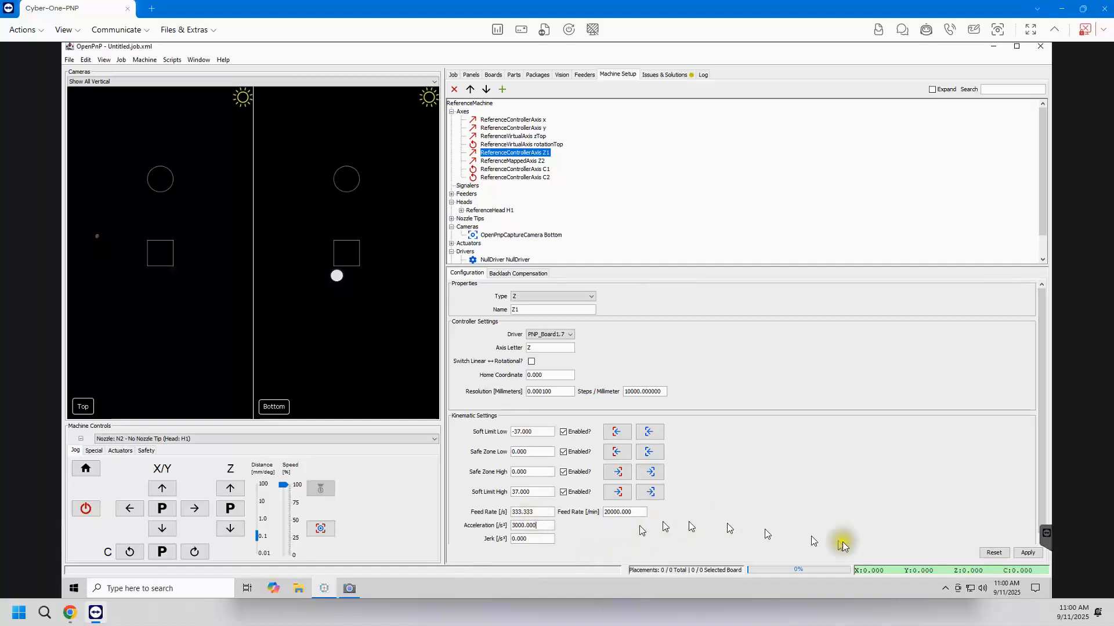
{"action": "left_click", "coordinate": [1025, 555]}
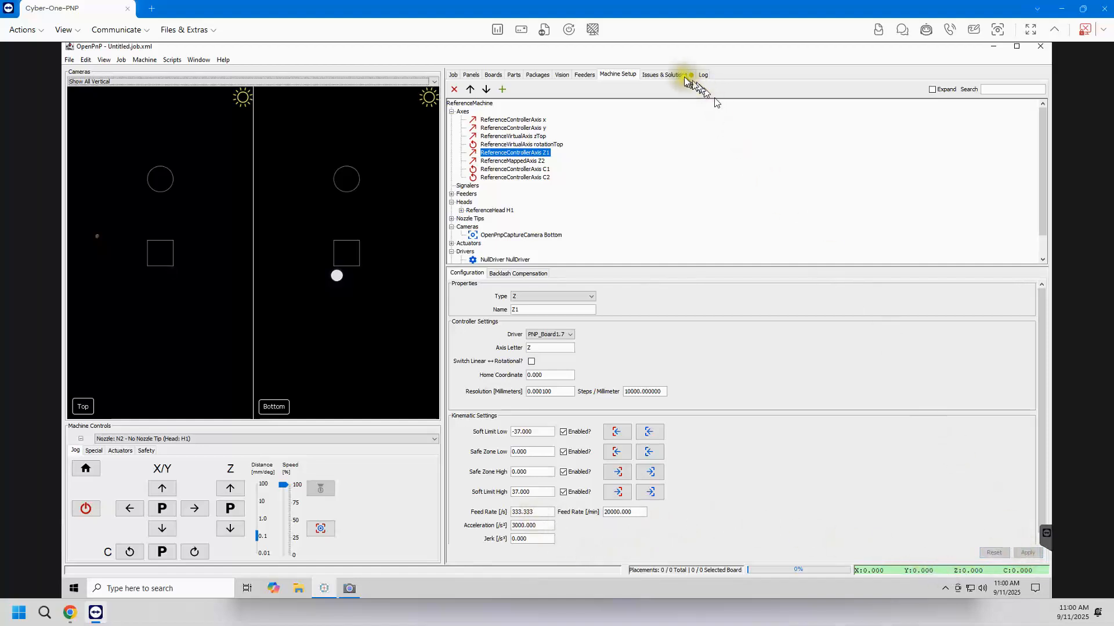
Refresh the issues list, set the C1 rotation axis acceleration to 10000.000, and apply the change.
{"action": "left_click", "coordinate": [668, 74]}
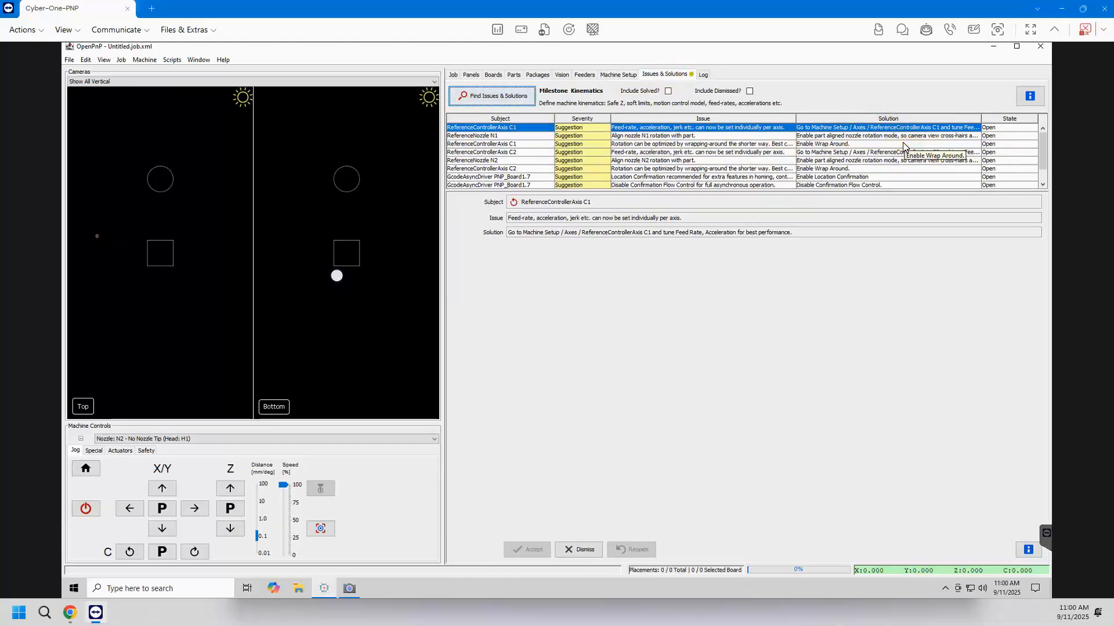
{"action": "left_click", "coordinate": [609, 74]}
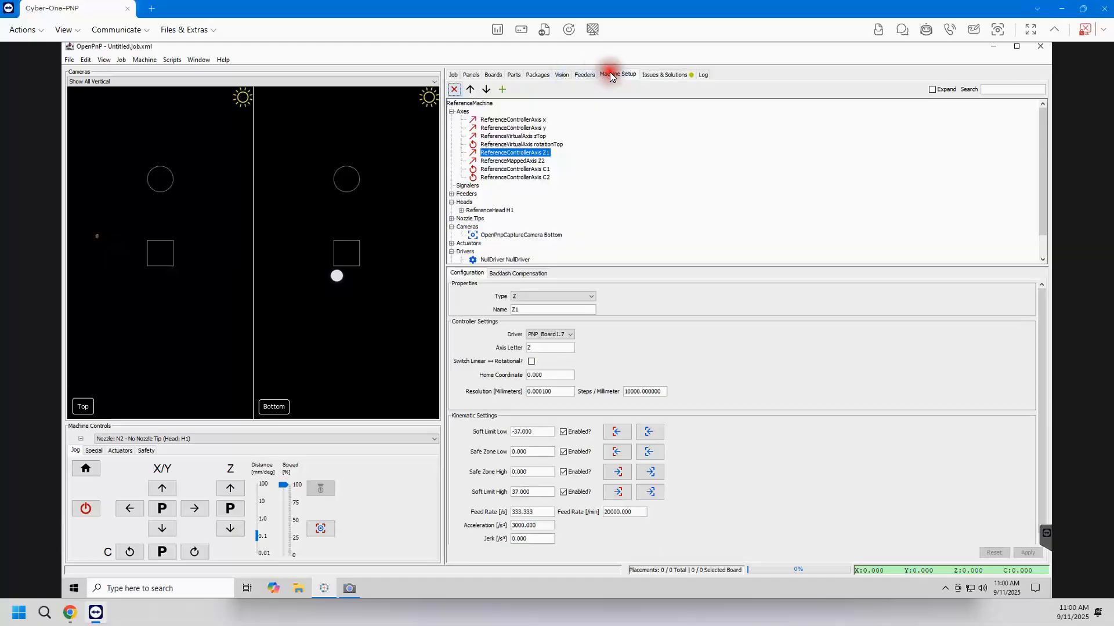
{"action": "left_click", "coordinate": [536, 168]}
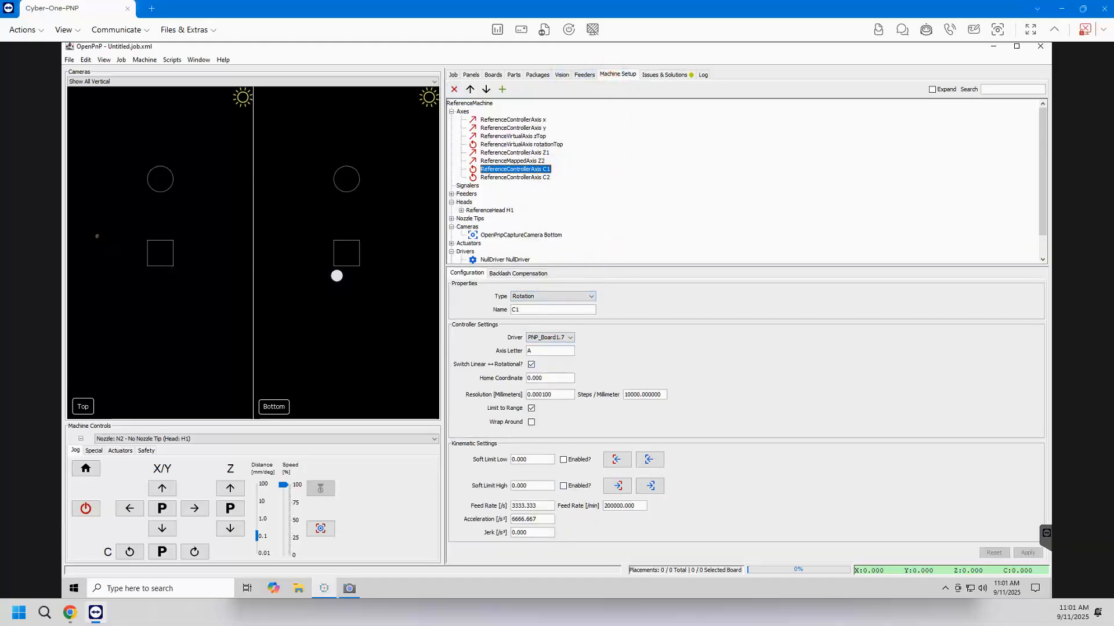
{"action": "double_click", "coordinate": [545, 519]}
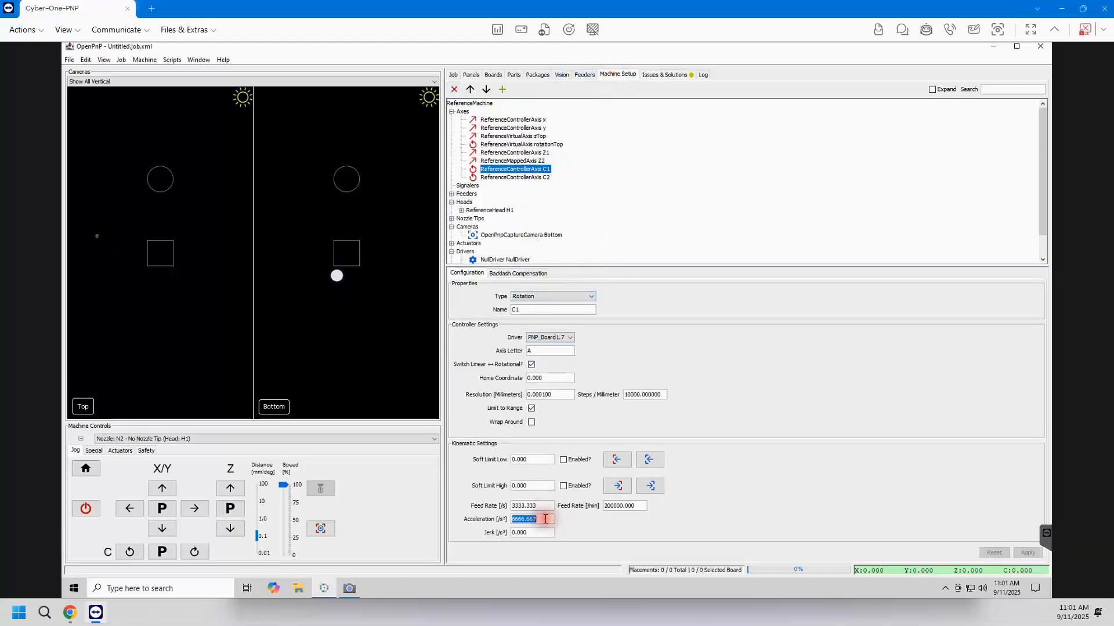
{"action": "type", "text": "1"}
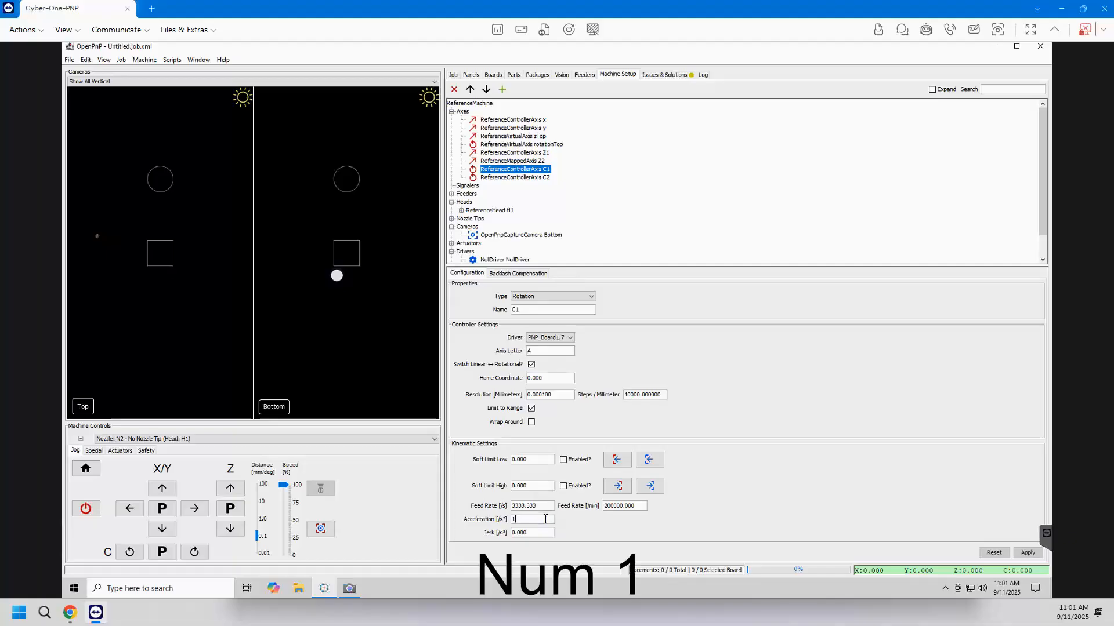
{"action": "type", "text": "000"}
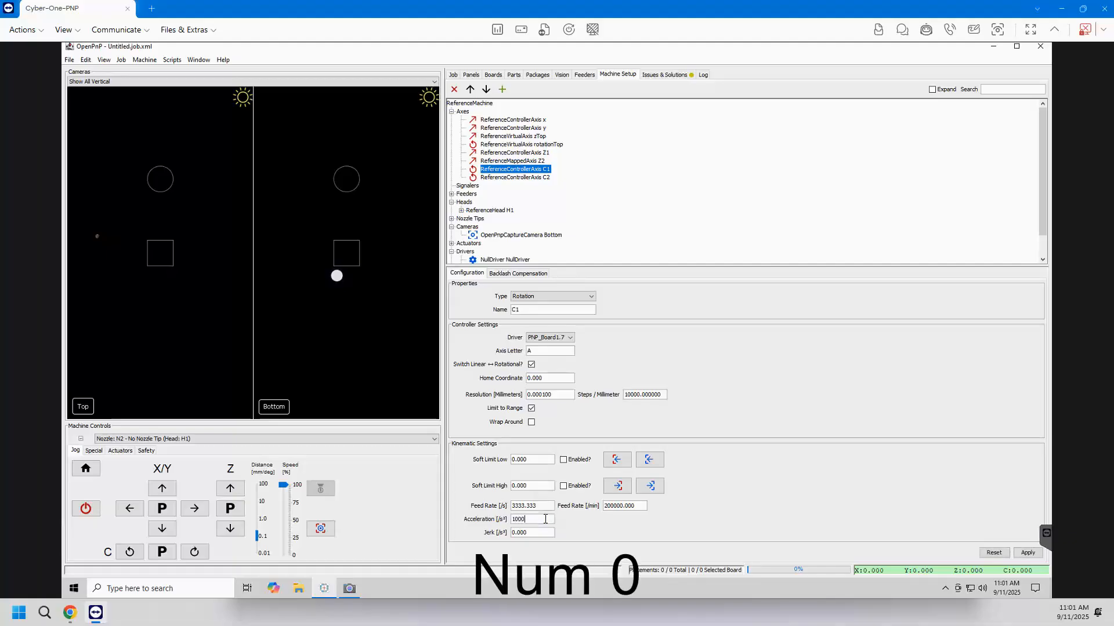
{"action": "type", "text": "0.000"}
{"action": "left_click", "coordinate": [1027, 553]}
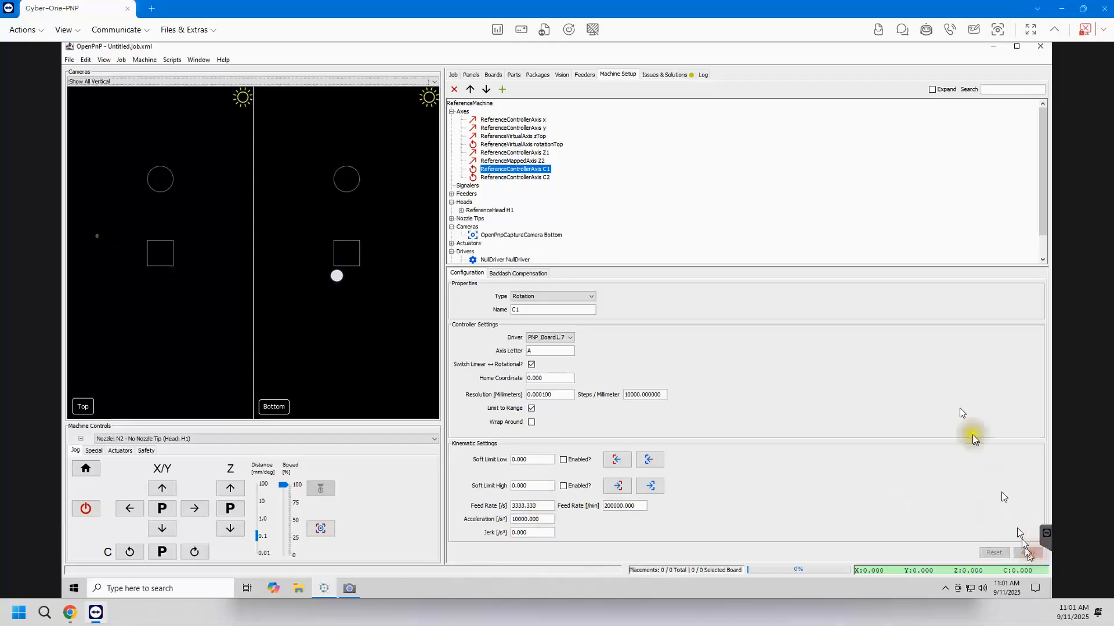
Set the C2 rotation axis acceleration to 10000.000 and apply the change.
{"action": "left_click", "coordinate": [548, 179]}
{"action": "left_click_drag", "start_coordinate": [548, 520], "coordinate": [526, 519]}
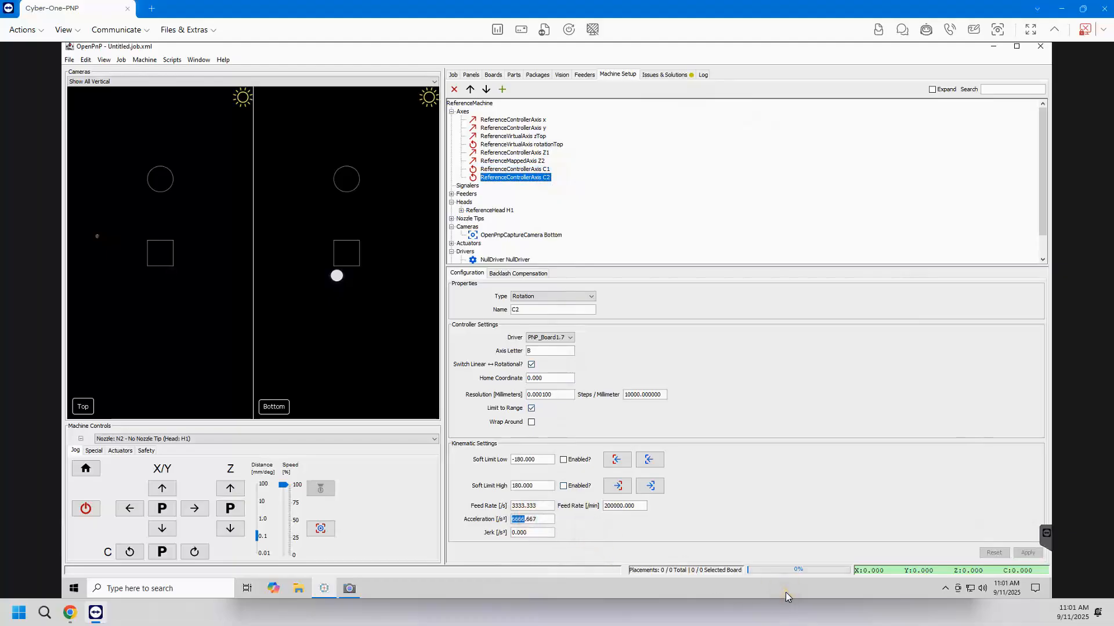
{"action": "key", "text": "Delete"}
{"action": "key", "text": "Delete"}
{"action": "key", "text": "Delete"}
{"action": "key", "text": "Delete"}
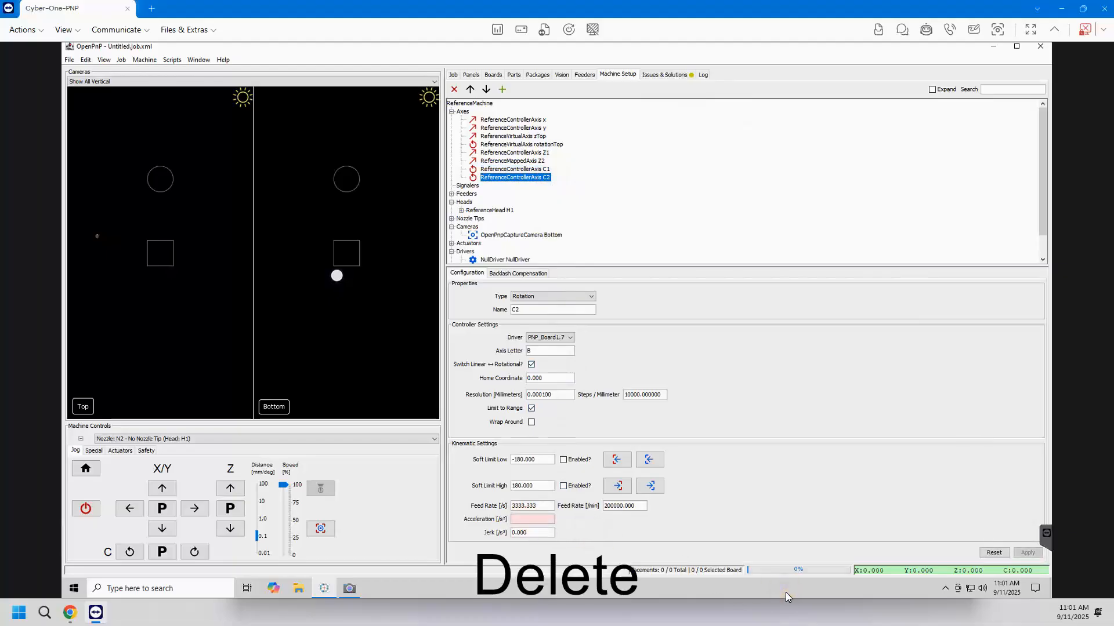
{"action": "type", "text": "10000.000"}
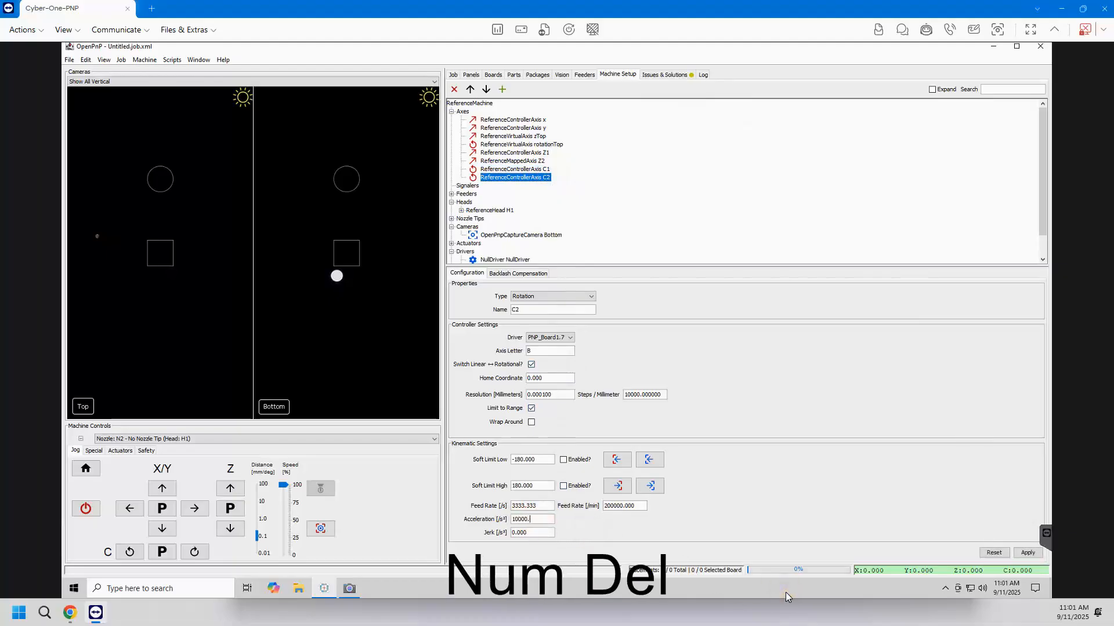
{"action": "left_click", "coordinate": [1026, 553]}
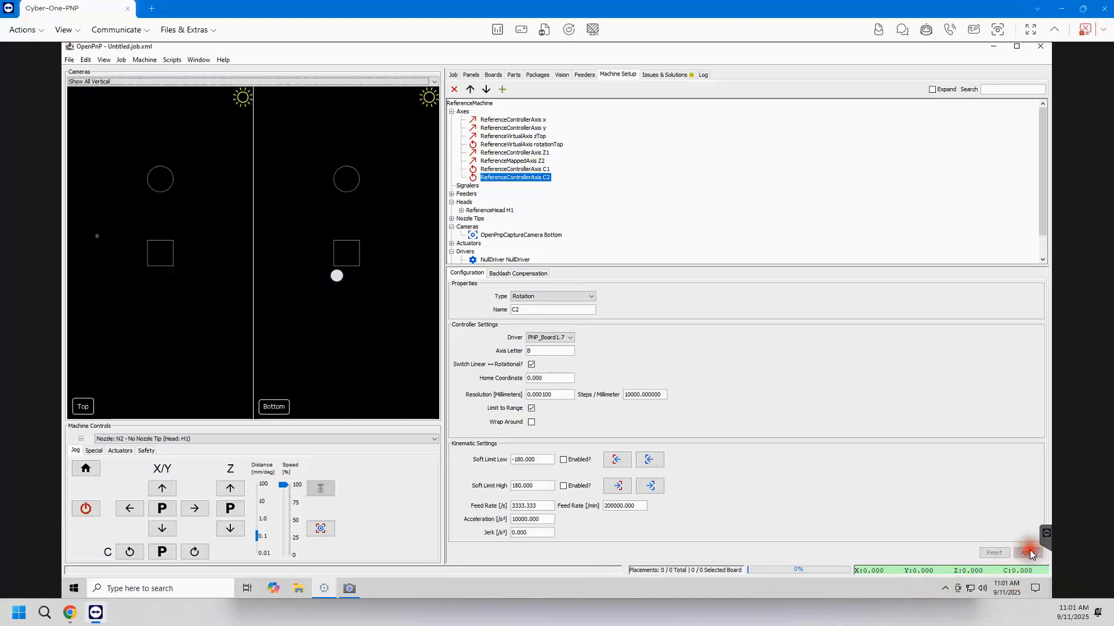
Refresh the issues list and accept the suggestion to align nozzle N1 rotation with the part.
{"action": "left_click", "coordinate": [664, 74]}
{"action": "left_click", "coordinate": [509, 96]}
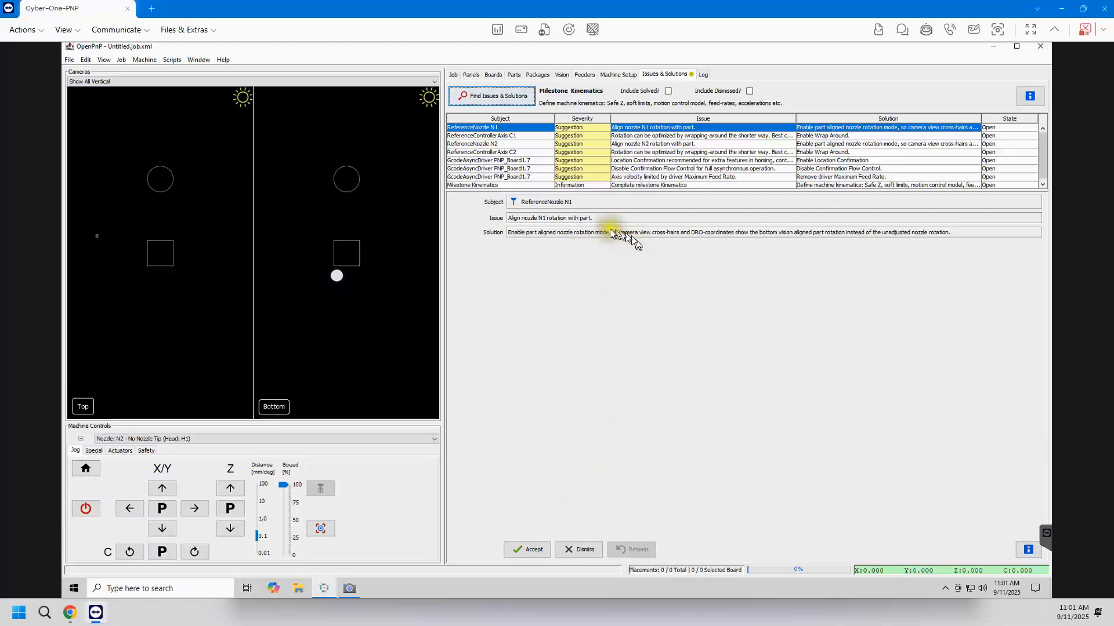
{"action": "left_click", "coordinate": [527, 550]}
{"action": "left_click", "coordinate": [492, 96]}
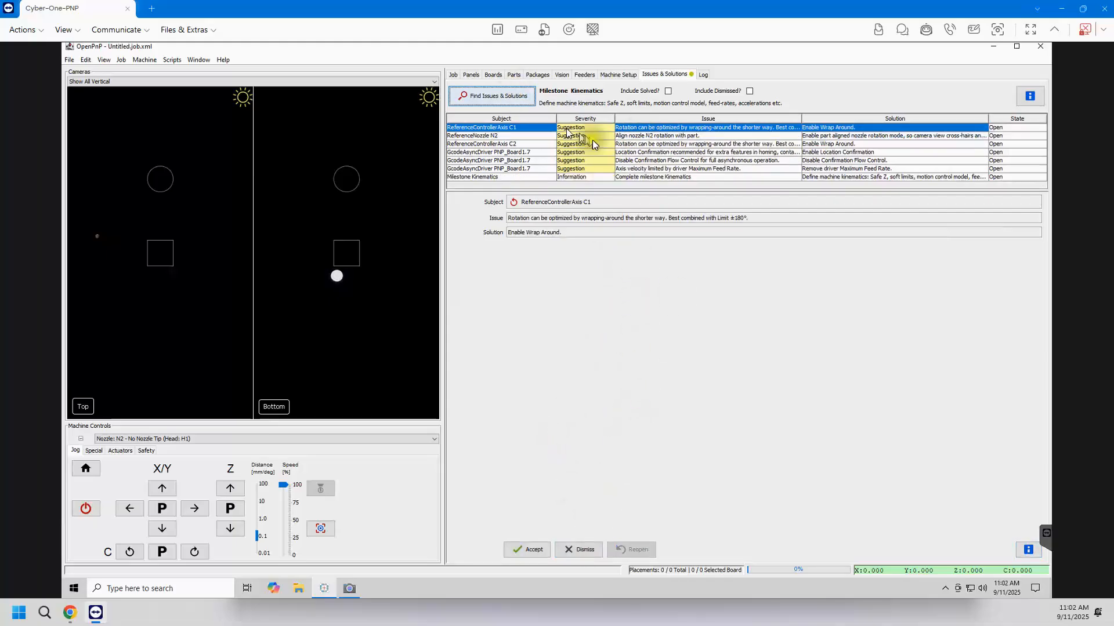
Enable Wrap Around for the C1 controller axis and apply the change.
{"action": "left_click", "coordinate": [617, 74]}
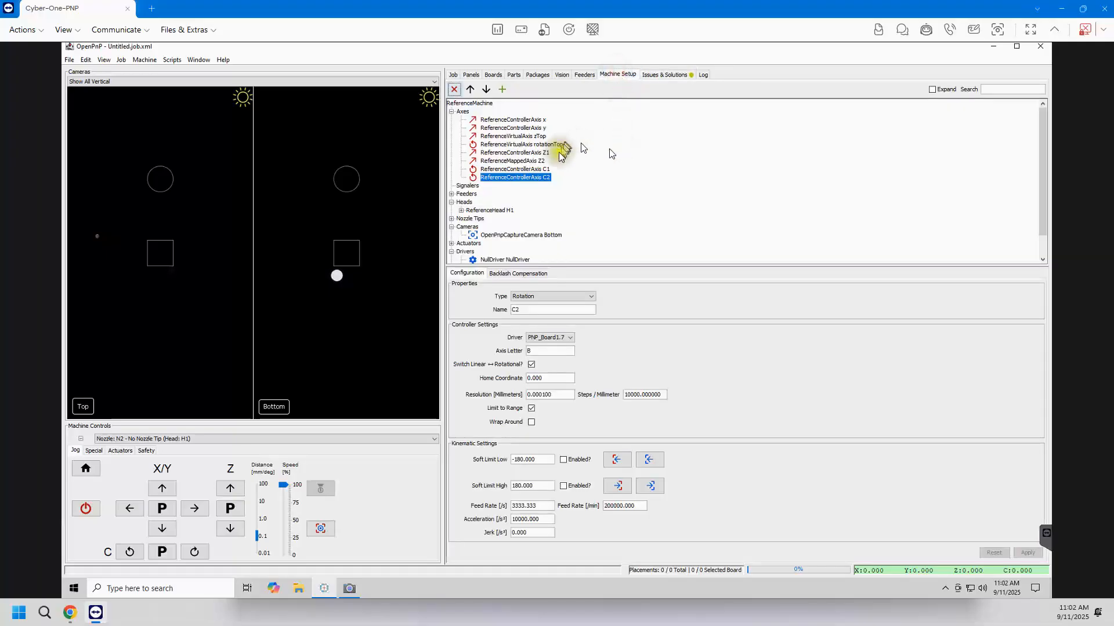
{"action": "left_click", "coordinate": [522, 169]}
{"action": "left_click", "coordinate": [532, 423]}
{"action": "left_click", "coordinate": [1027, 553]}
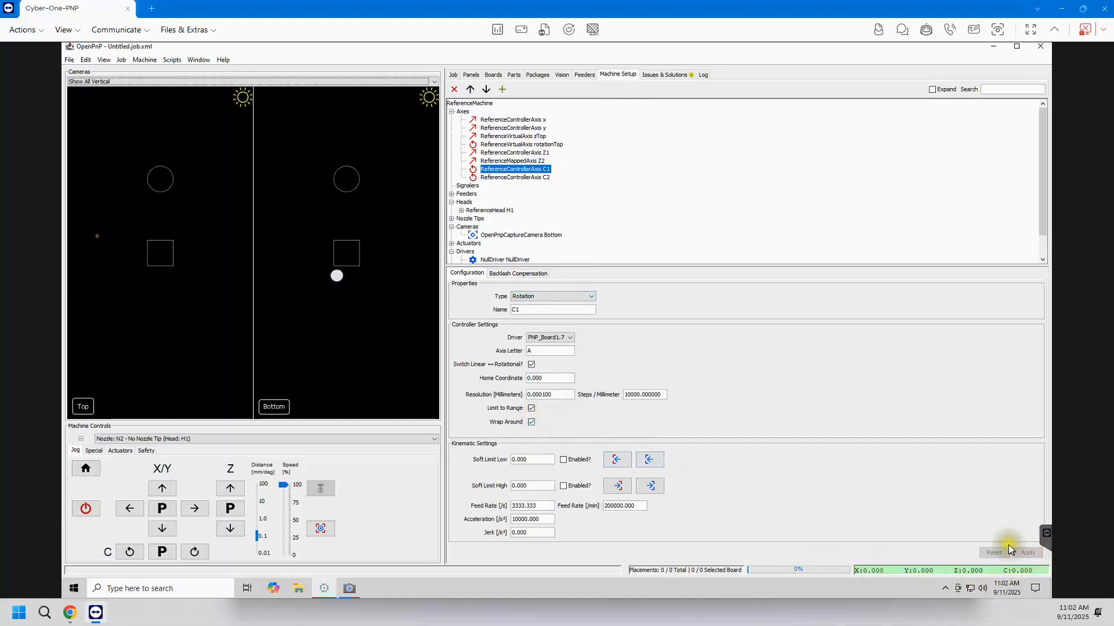
Enable Wrap Around for the C2 controller axis and apply the change.
{"action": "left_click", "coordinate": [512, 178]}
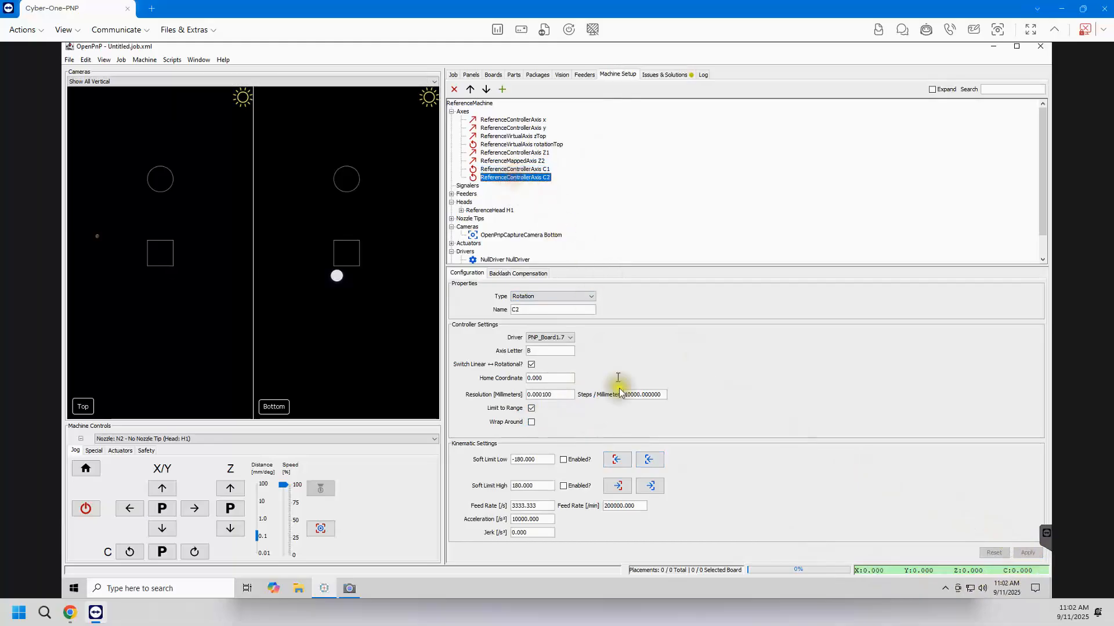
{"action": "left_click", "coordinate": [532, 427]}
{"action": "left_click", "coordinate": [532, 422]}
{"action": "left_click", "coordinate": [1034, 555]}
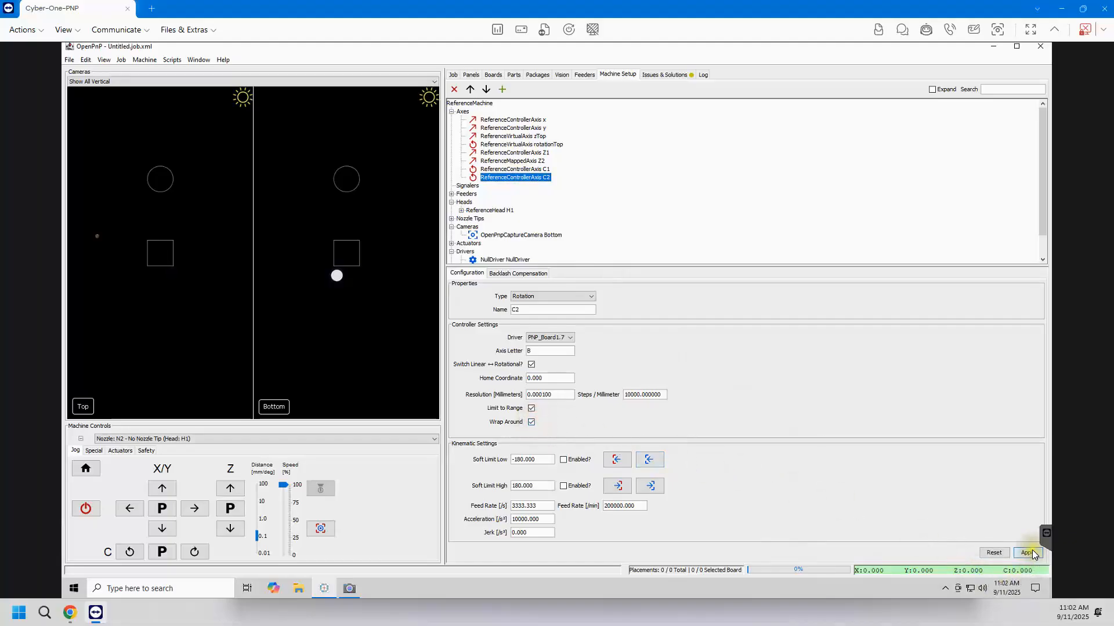
Refresh the issues list and dismiss the suggestion to align nozzle N2 rotation with the part.
{"action": "left_click", "coordinate": [649, 75]}
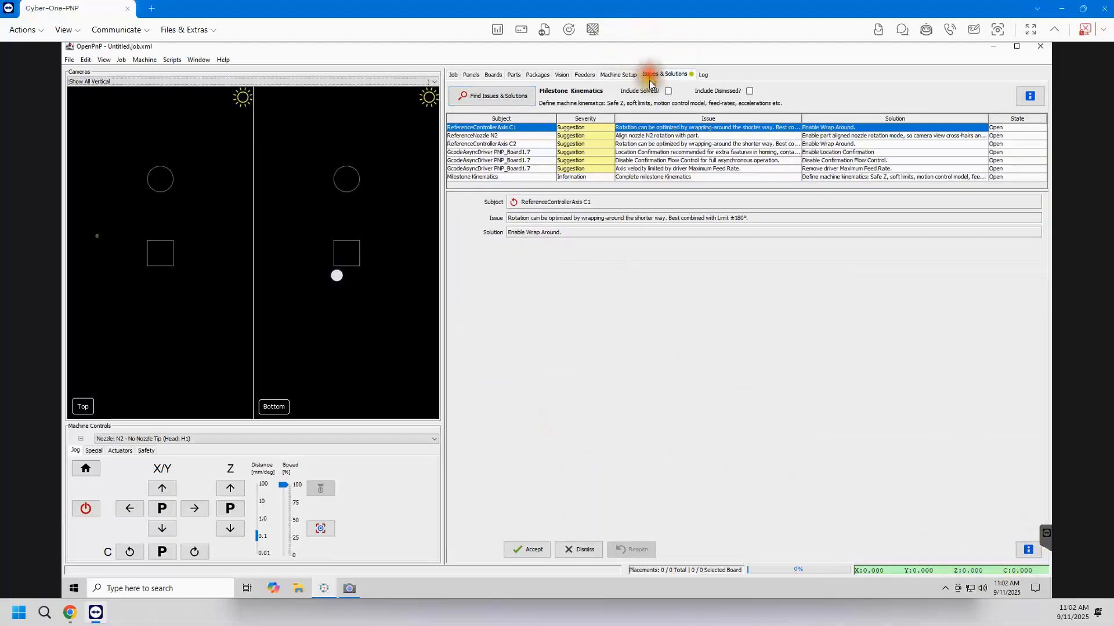
{"action": "left_click", "coordinate": [510, 95]}
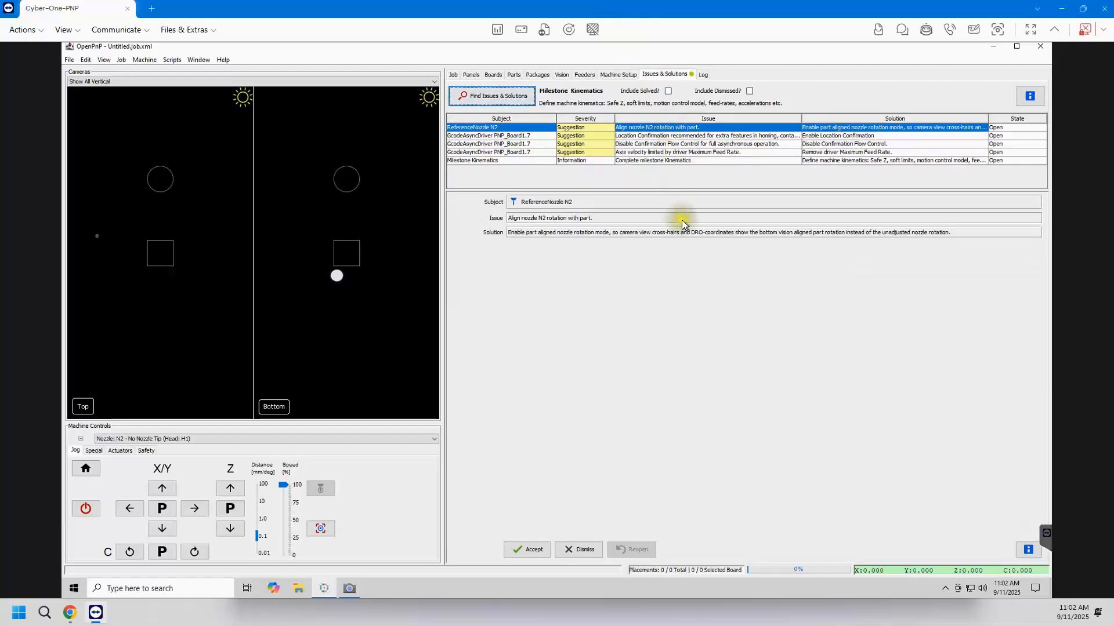
{"action": "left_click", "coordinate": [586, 548]}
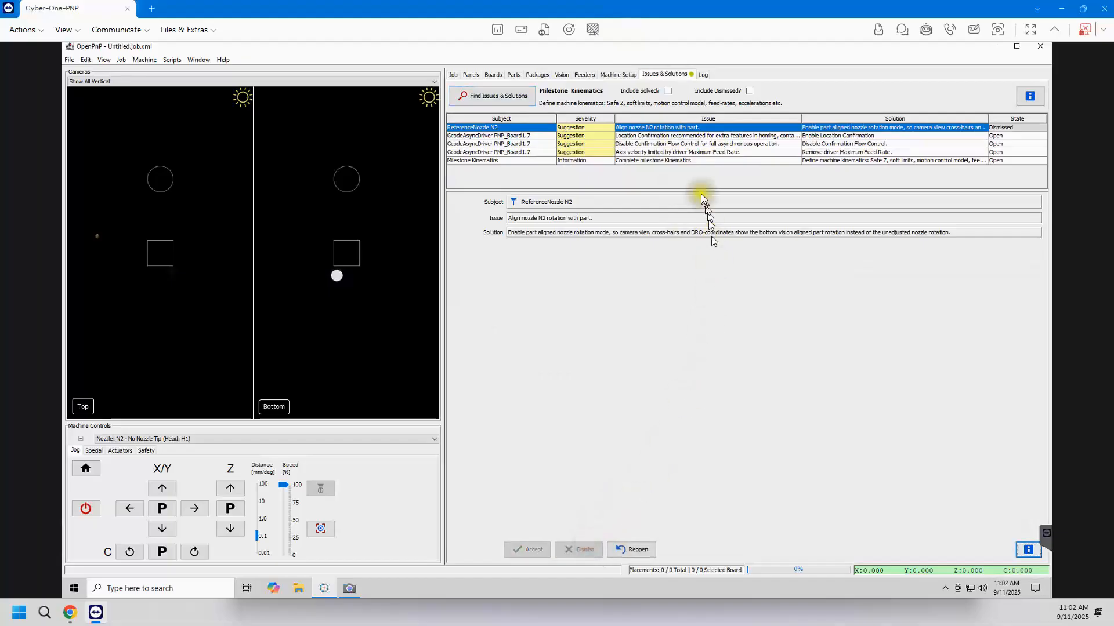
Dismiss the PNP_Board1.7 driver suggestions to enable Location Confirmation and to disable Confirmation Flow Control.
{"action": "left_click", "coordinate": [723, 137]}
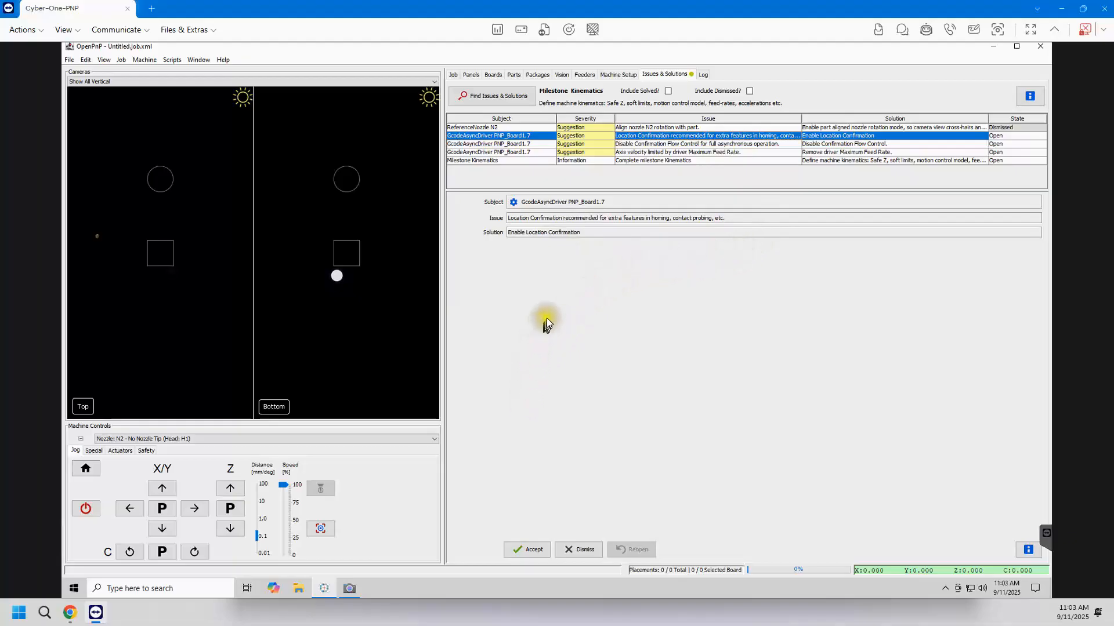
{"action": "left_click", "coordinate": [574, 550]}
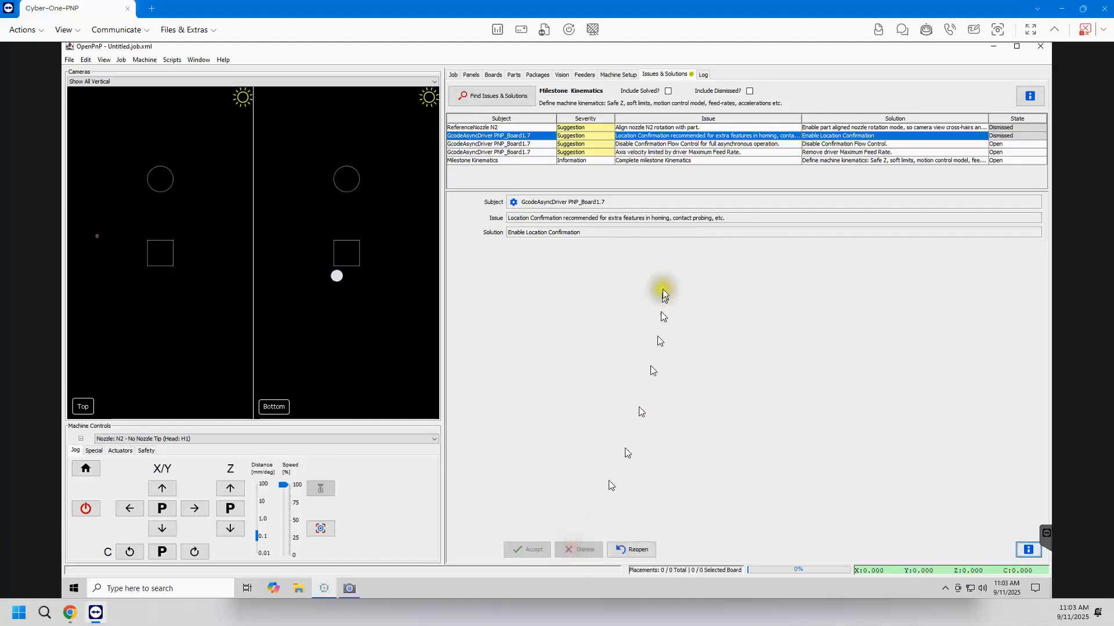
{"action": "left_click", "coordinate": [688, 143]}
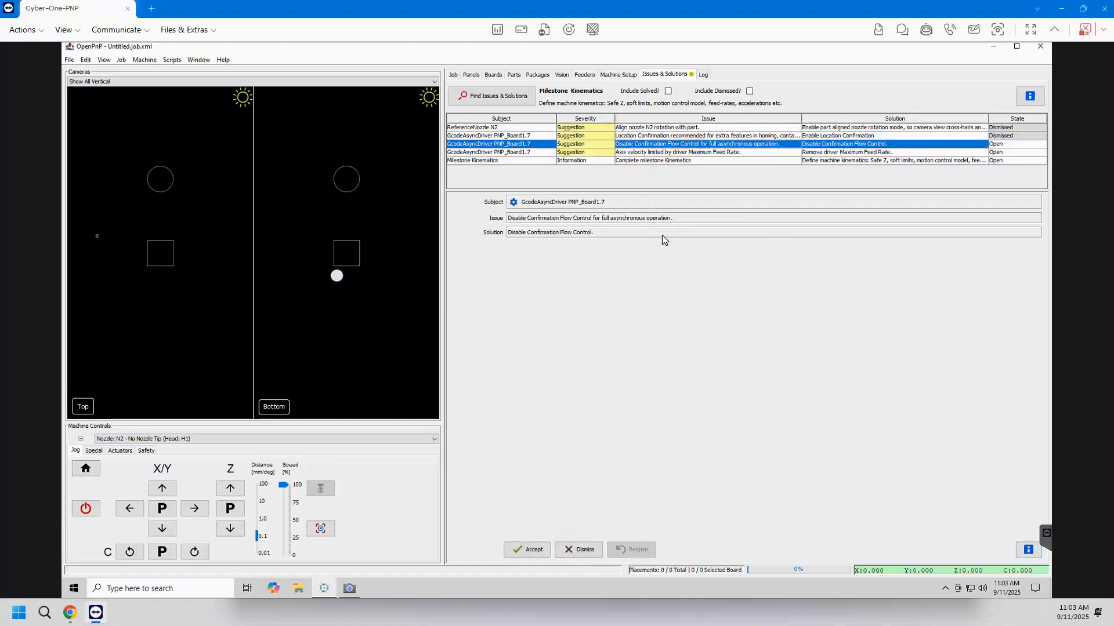
{"action": "left_click", "coordinate": [581, 551]}
Accept removing the driver's Maximum Feed Rate, and complete the Kinematics milestone by proceeding to Vision.
{"action": "left_click", "coordinate": [529, 552]}
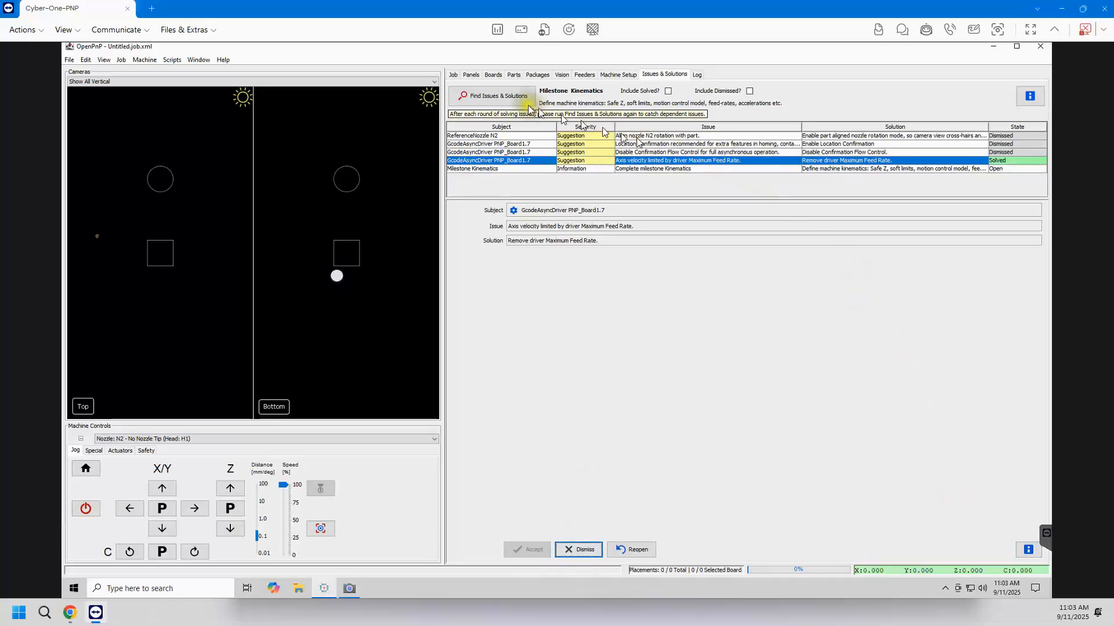
{"action": "left_click", "coordinate": [482, 95]}
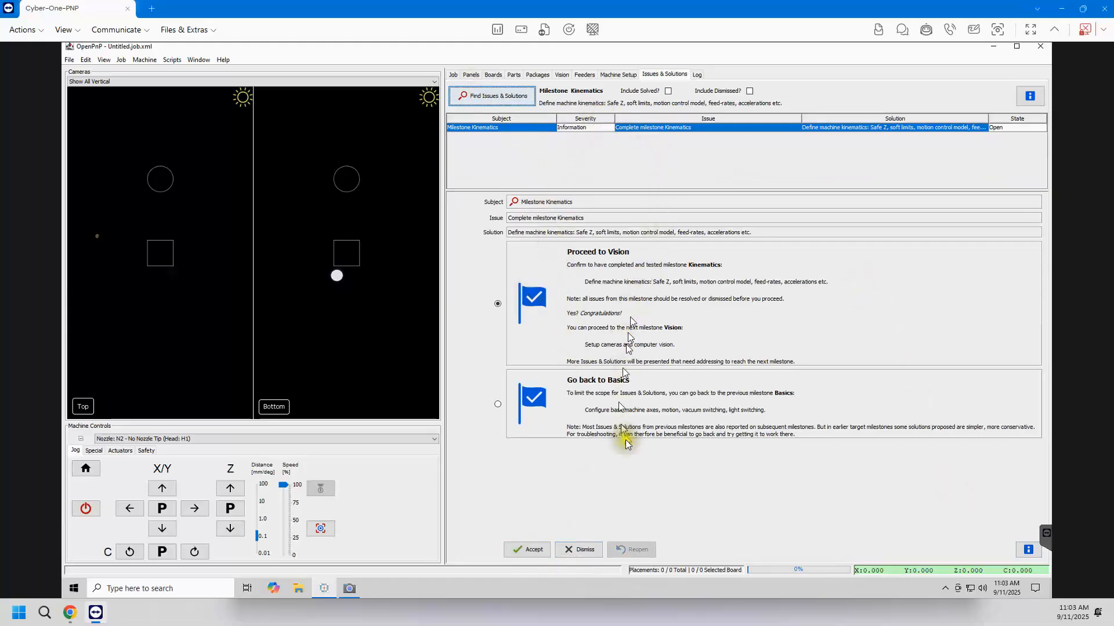
{"action": "left_click", "coordinate": [533, 550]}
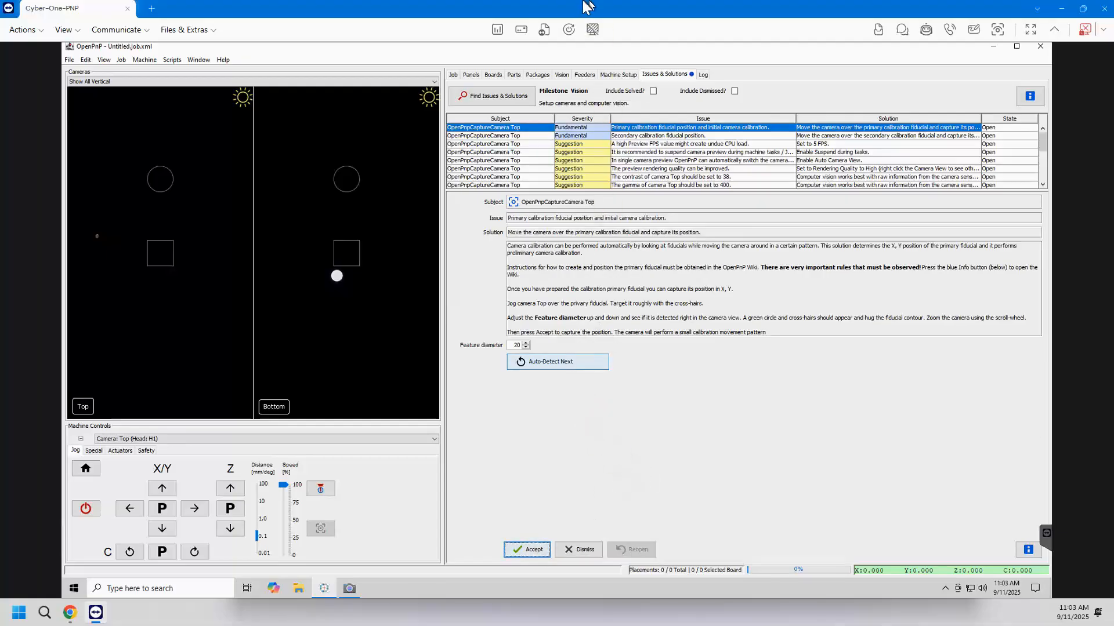
Set the driver of head H1's LIGHT_TOP actuator to PNP_Board1.7 in the machine setup.
{"action": "left_click", "coordinate": [620, 76]}
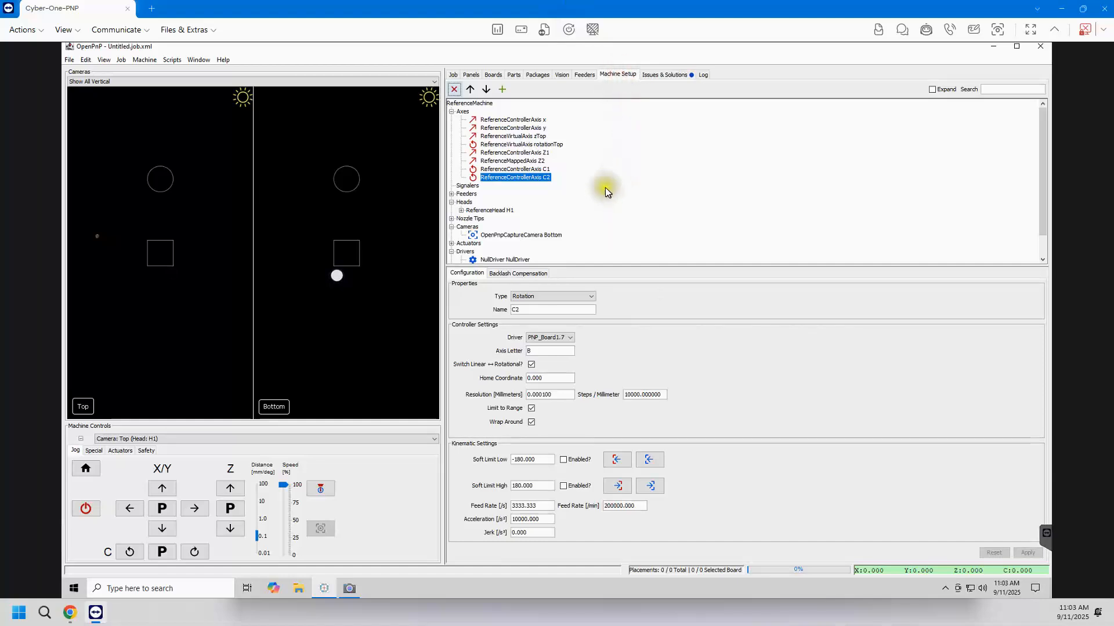
{"action": "left_click", "coordinate": [459, 209]}
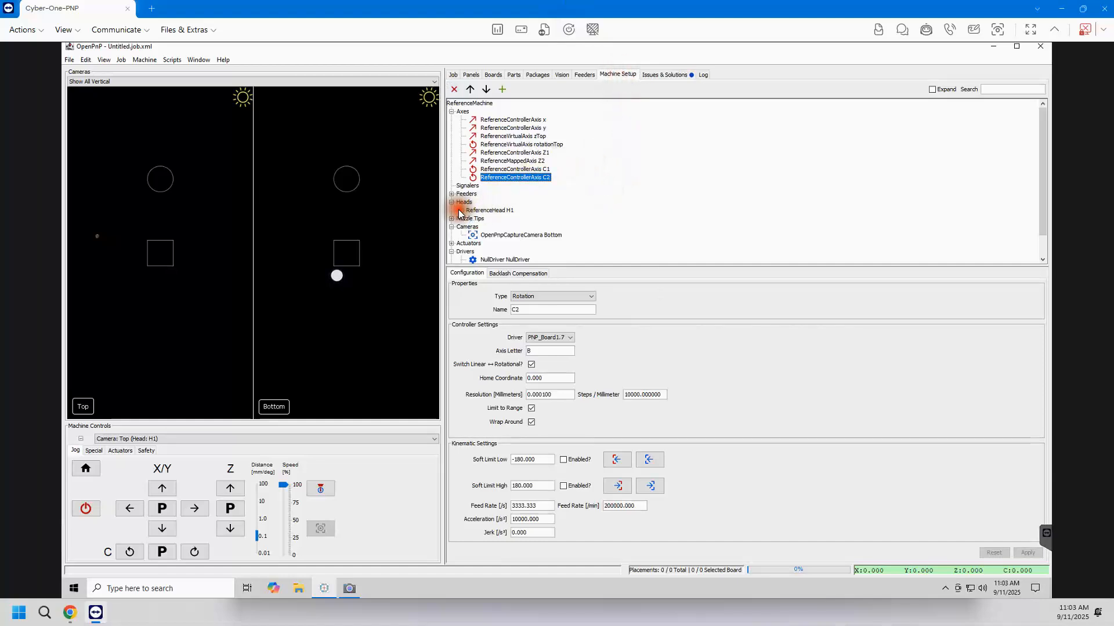
{"action": "left_click", "coordinate": [461, 211]}
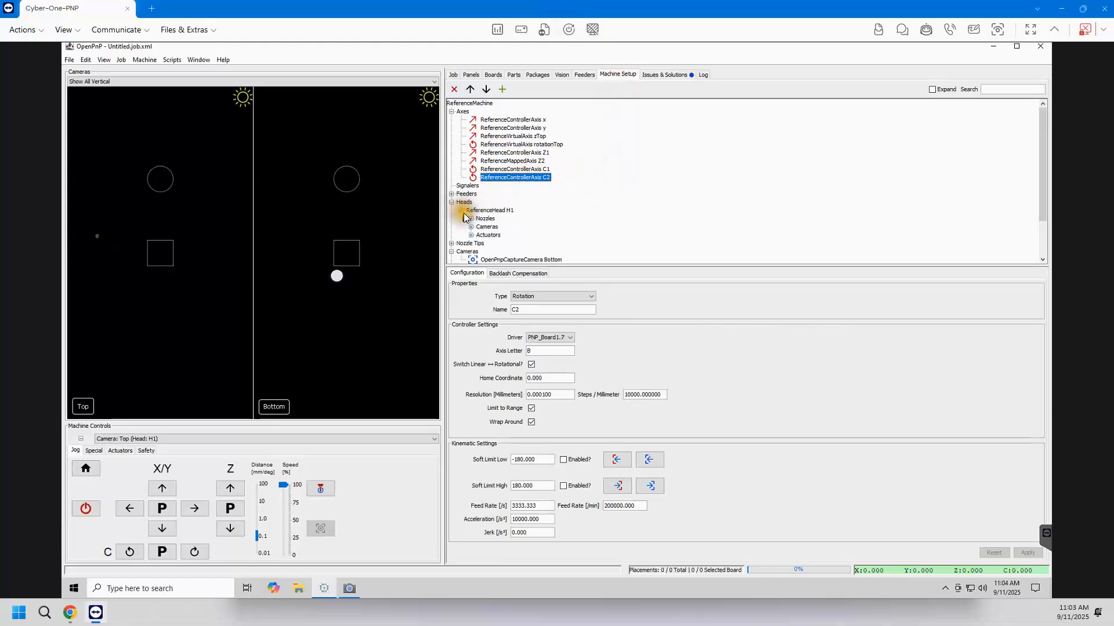
{"action": "left_click", "coordinate": [471, 235]}
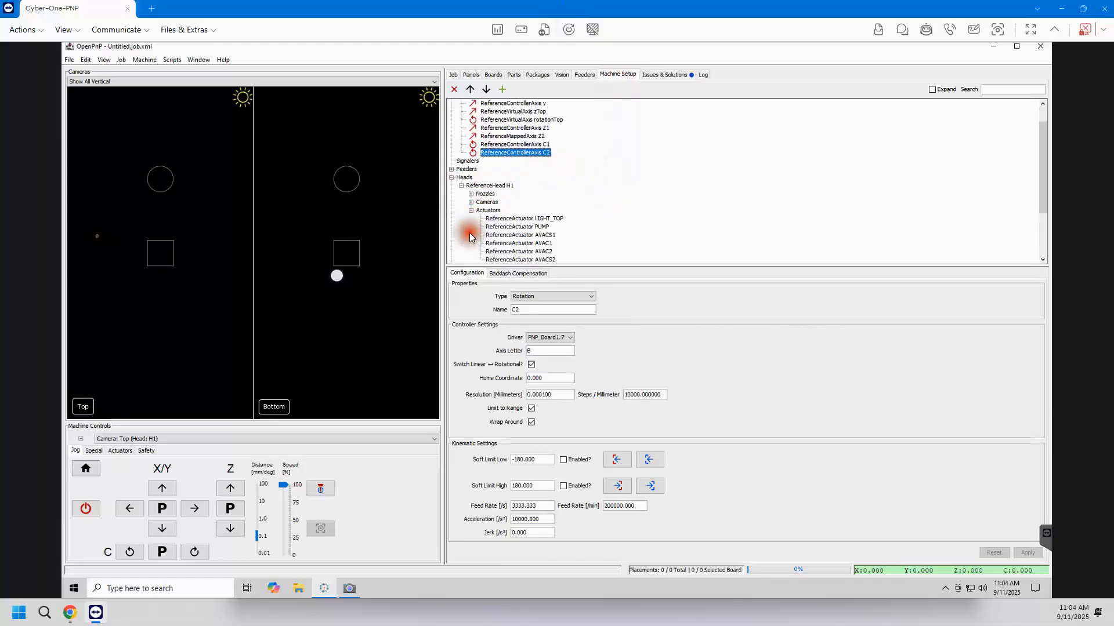
{"action": "left_click", "coordinate": [534, 221]}
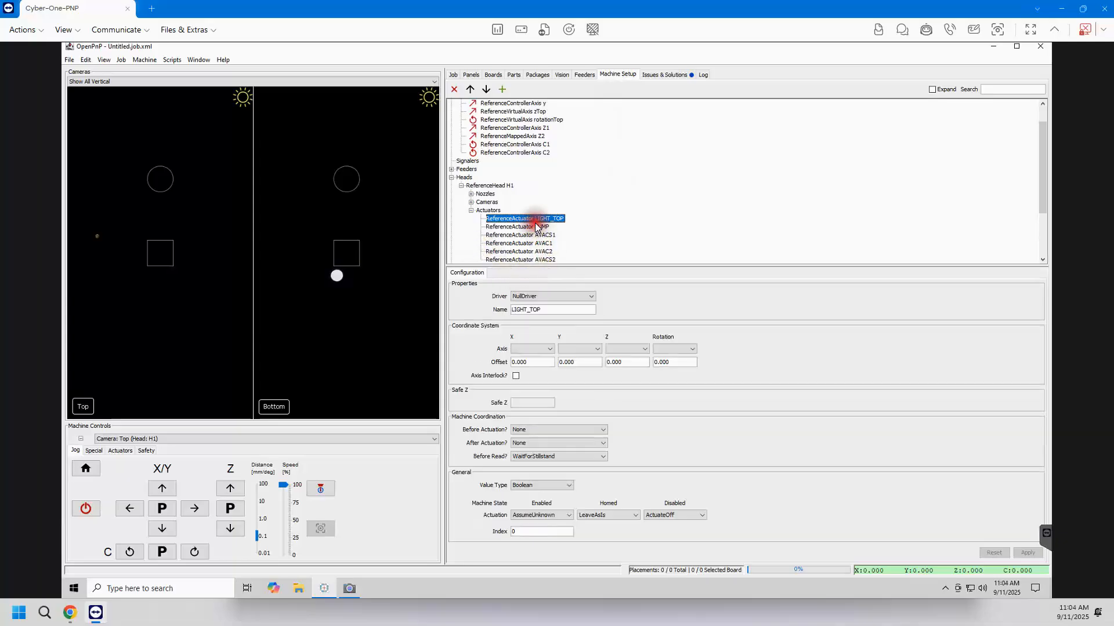
{"action": "left_click", "coordinate": [591, 297]}
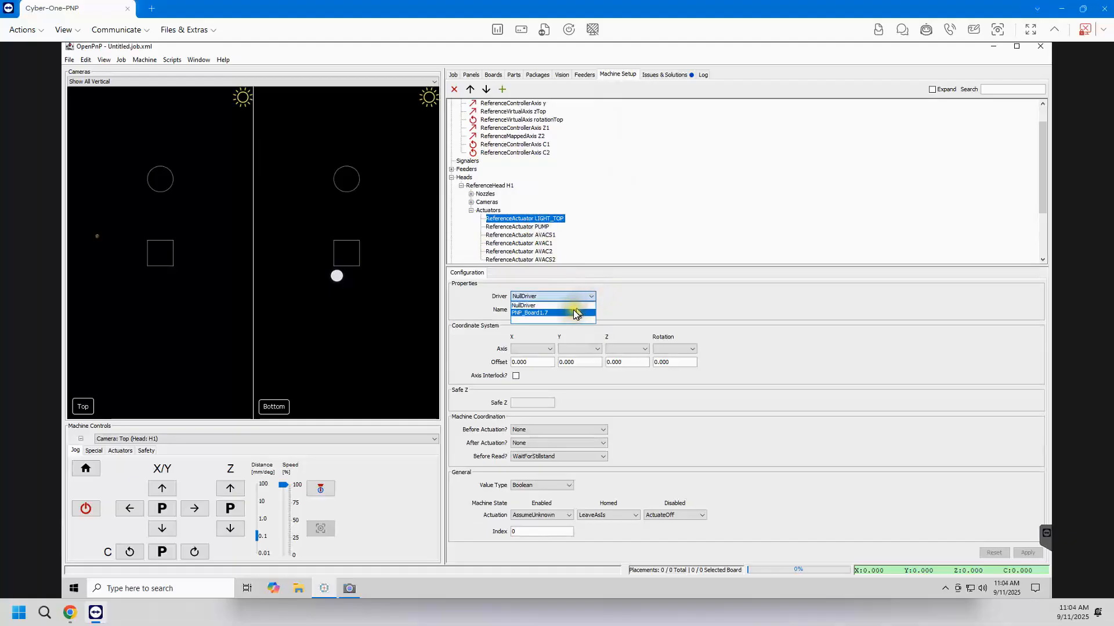
{"action": "left_click", "coordinate": [573, 312]}
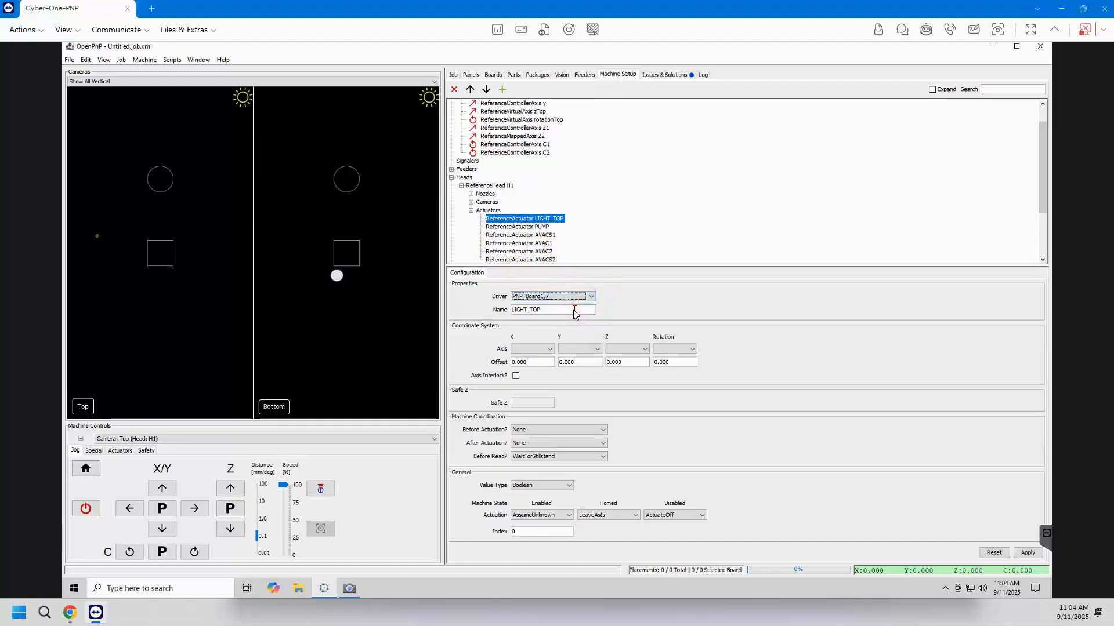
Map LIGHT_TOP's X, Y, Z and Rotation axes to x, y, zTop and rotationTop, and apply the changes.
{"action": "left_click", "coordinate": [552, 349]}
{"action": "left_click", "coordinate": [549, 350]}
{"action": "left_click", "coordinate": [544, 361]}
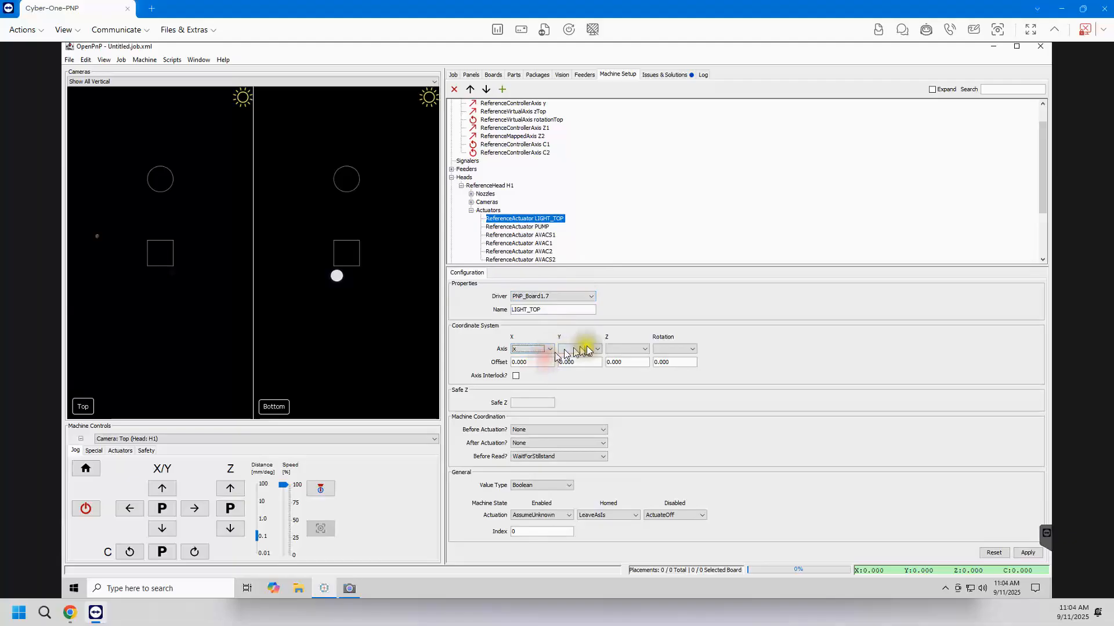
{"action": "left_click", "coordinate": [598, 348]}
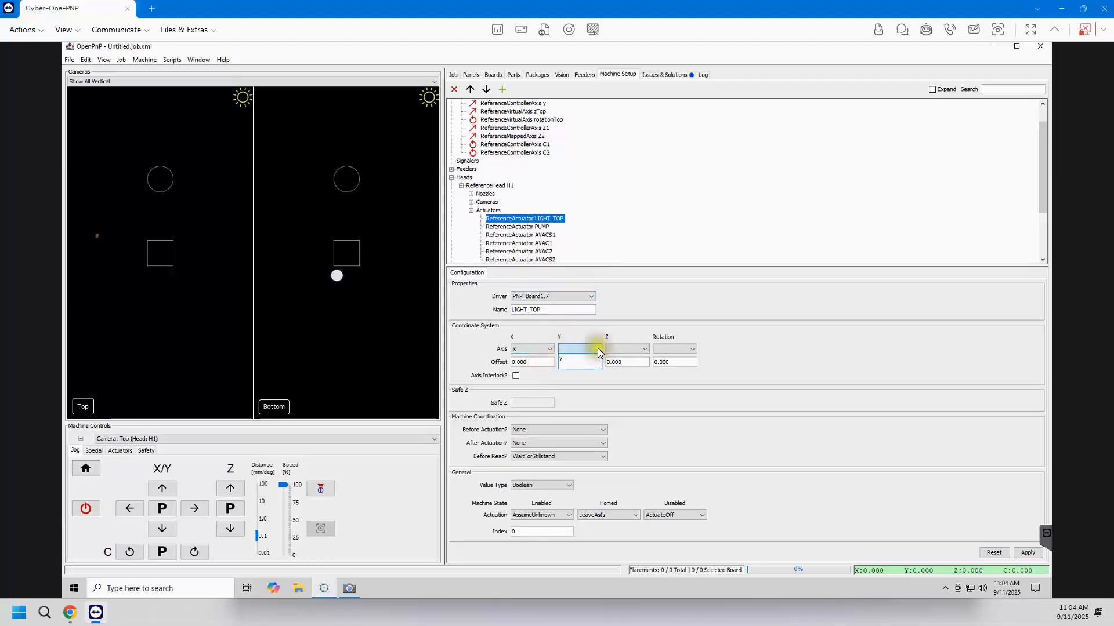
{"action": "left_click", "coordinate": [641, 349]}
{"action": "left_click", "coordinate": [616, 373]}
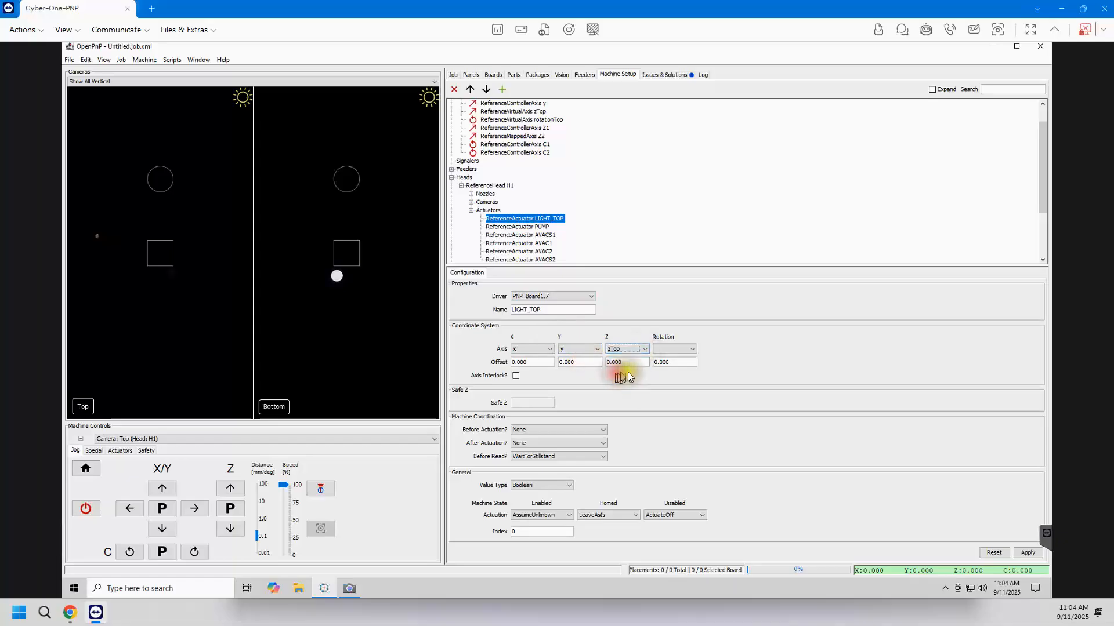
{"action": "left_click", "coordinate": [693, 348]}
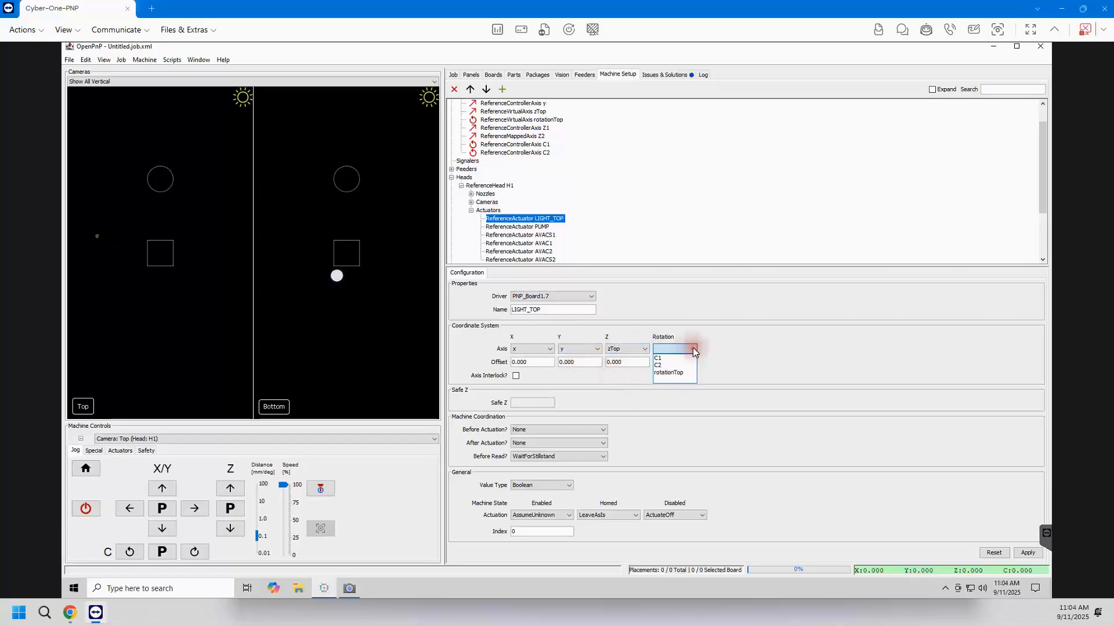
{"action": "left_click", "coordinate": [689, 374]}
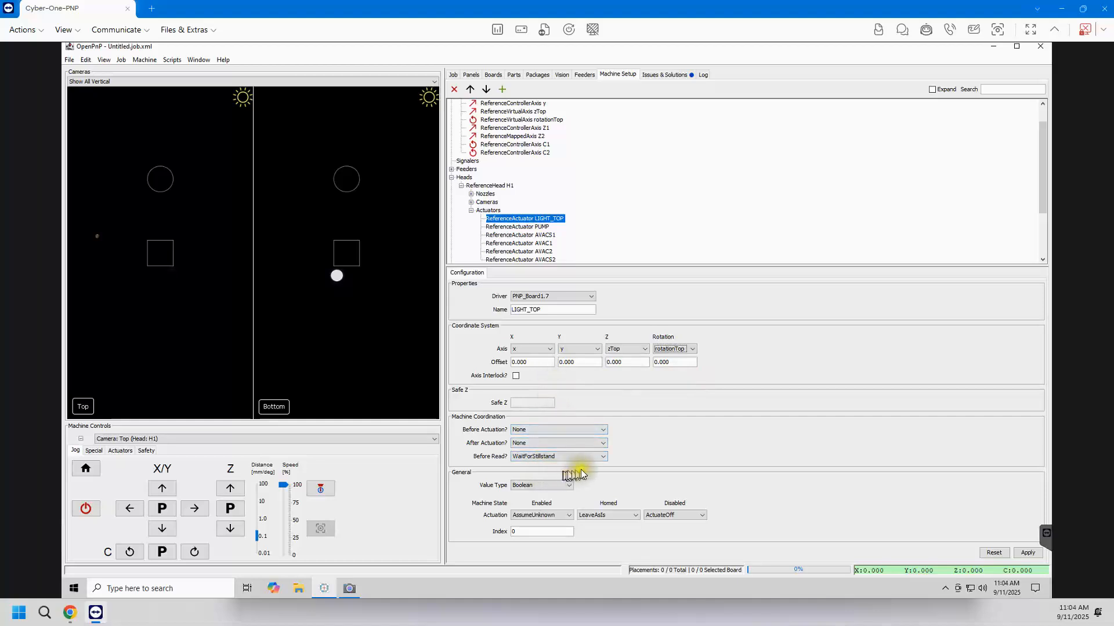
{"action": "left_click", "coordinate": [1027, 554]}
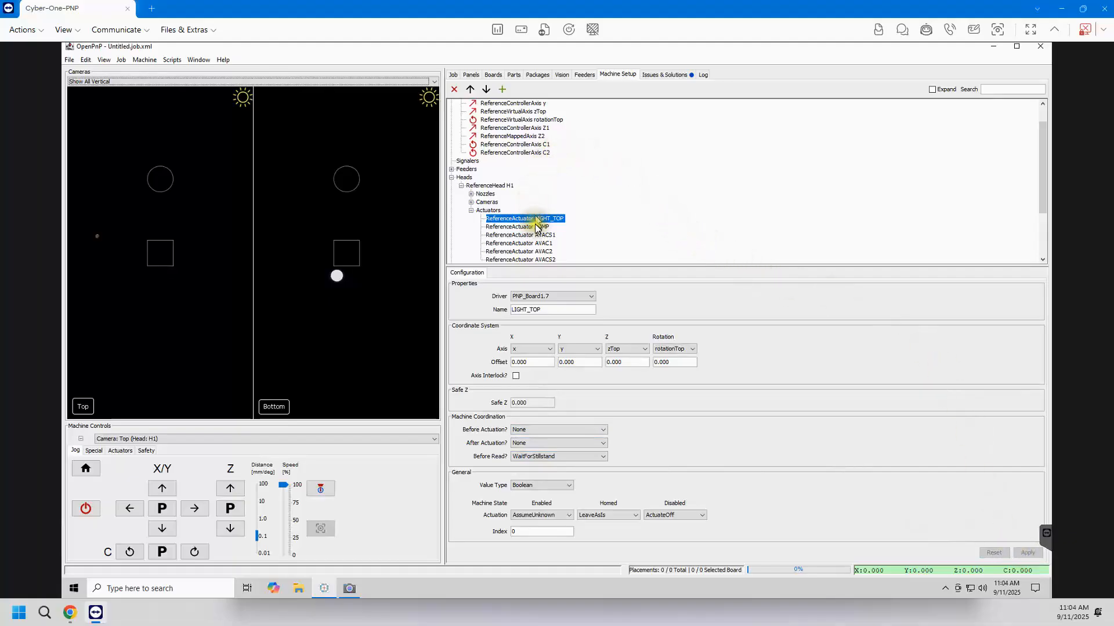
Assign the PUMP actuator to driver PNP_Board1.7 with axes x, y, zTop and rotationTop, and apply the changes.
{"action": "left_click", "coordinate": [525, 227]}
{"action": "left_click", "coordinate": [576, 296]}
{"action": "left_click", "coordinate": [566, 316]}
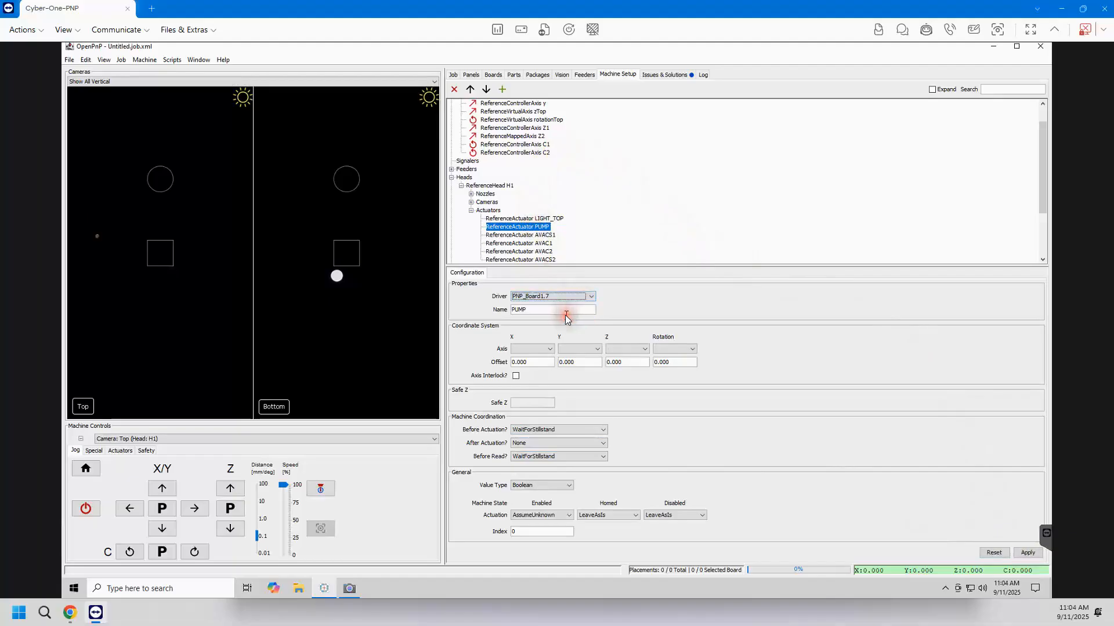
{"action": "left_click", "coordinate": [532, 349]}
{"action": "left_click", "coordinate": [532, 358]}
{"action": "left_click", "coordinate": [579, 349]}
{"action": "left_click", "coordinate": [571, 359]}
{"action": "left_click", "coordinate": [627, 349]}
{"action": "left_click", "coordinate": [627, 373]}
{"action": "left_click", "coordinate": [675, 349]}
{"action": "left_click", "coordinate": [672, 373]}
{"action": "left_click", "coordinate": [1028, 553]}
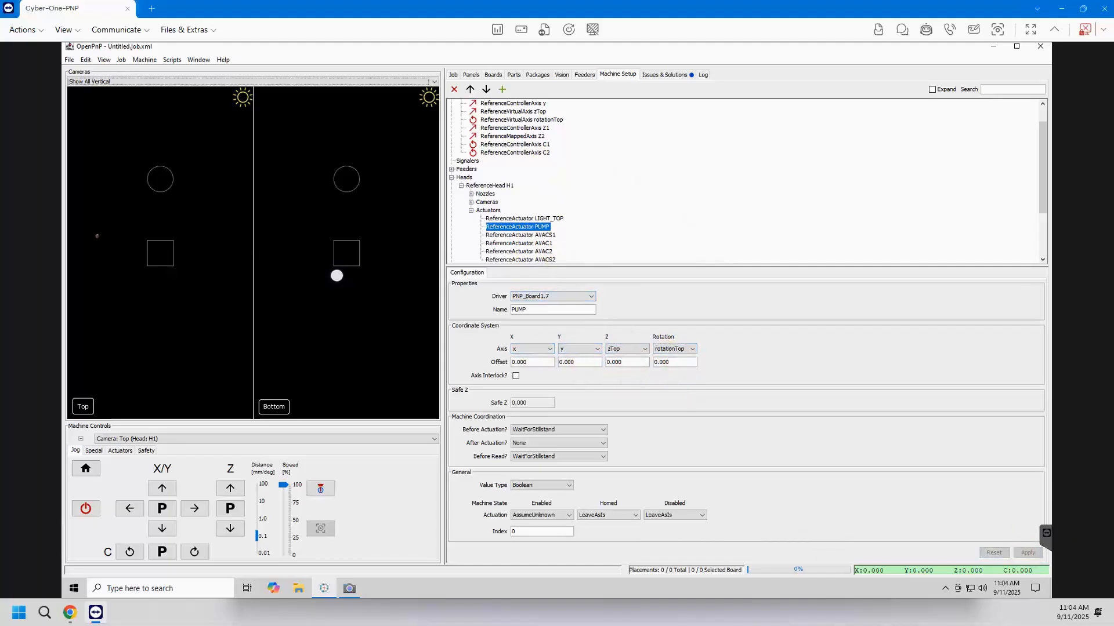
Clear the sensing actuator in nozzle N1's vacuum settings and apply the change.
{"action": "left_click", "coordinate": [532, 236]}
{"action": "left_click", "coordinate": [547, 245]}
{"action": "scroll", "coordinate": [548, 244], "scroll_direction": "down", "scroll_amount": 1}
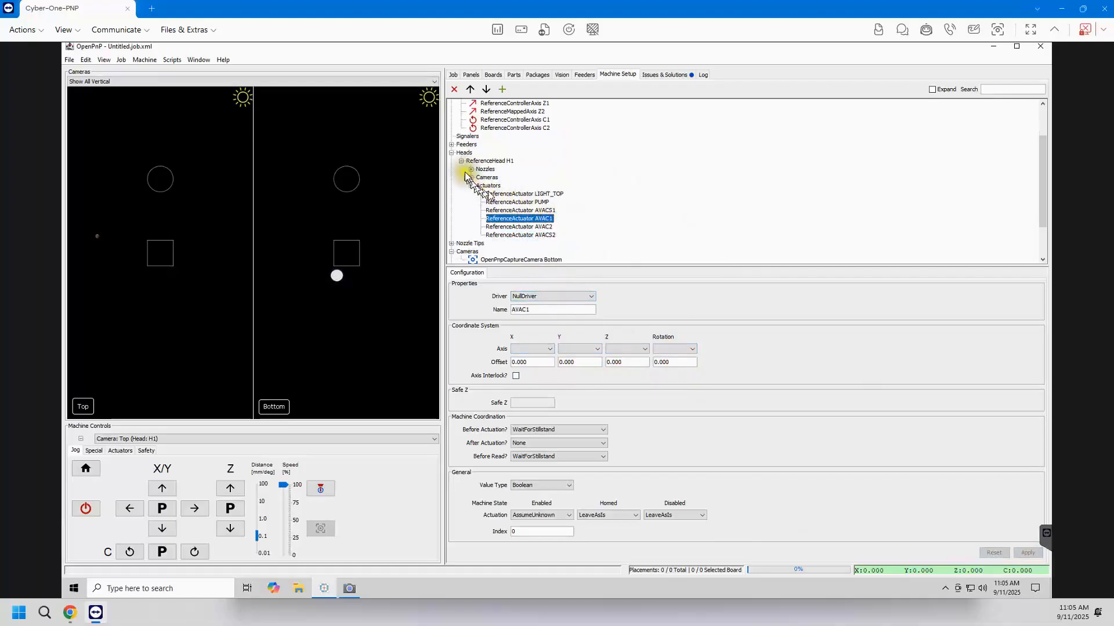
{"action": "left_click", "coordinate": [472, 170]}
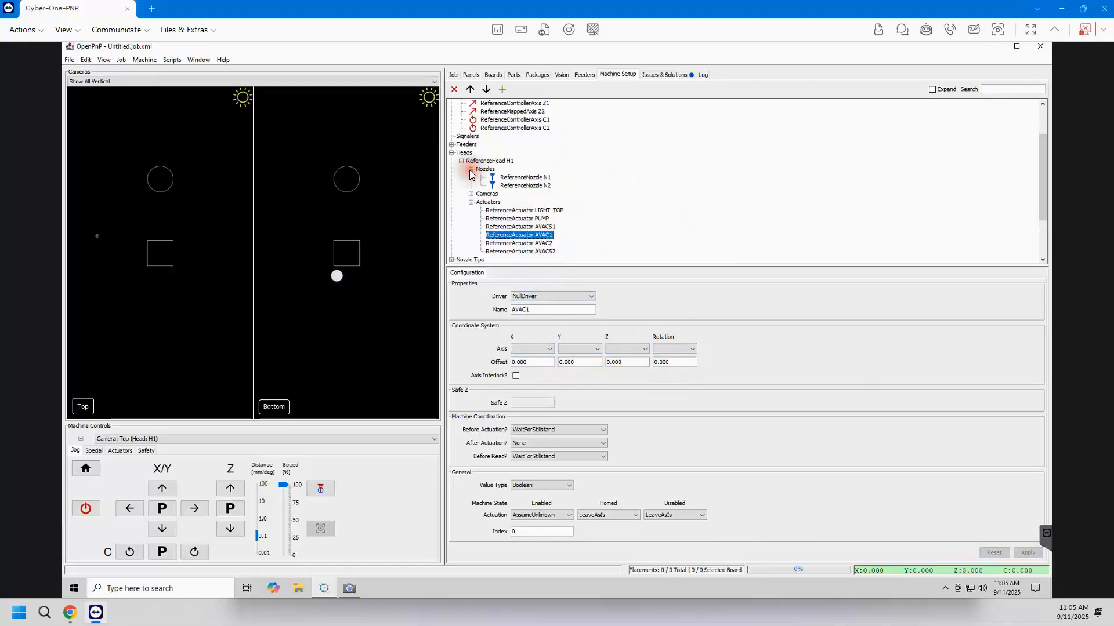
{"action": "left_click", "coordinate": [532, 178]}
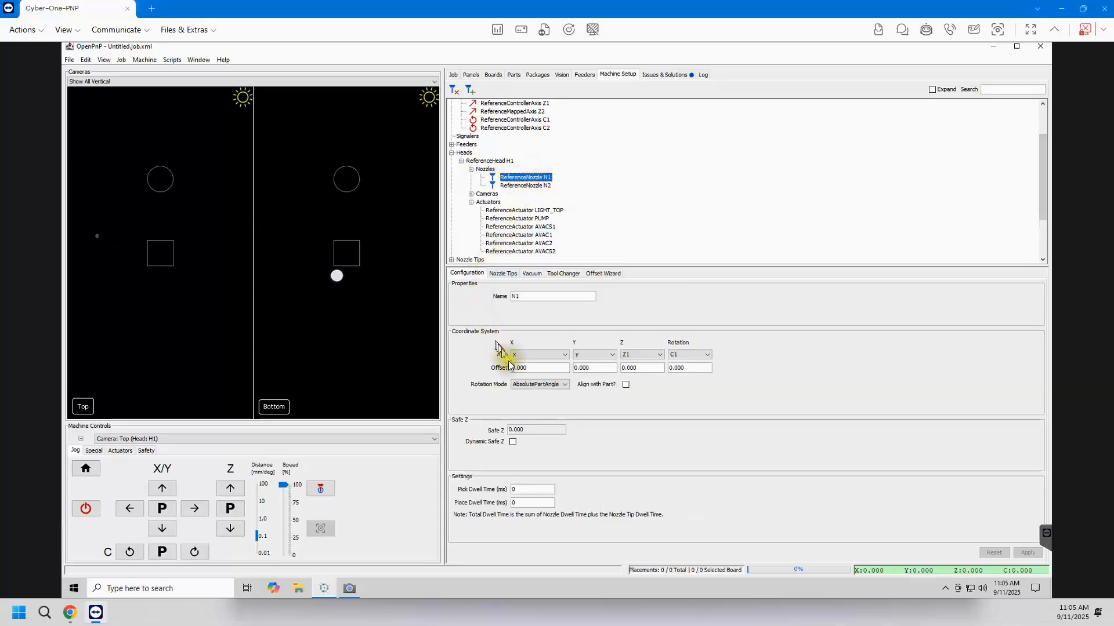
{"action": "double_click", "coordinate": [539, 369]}
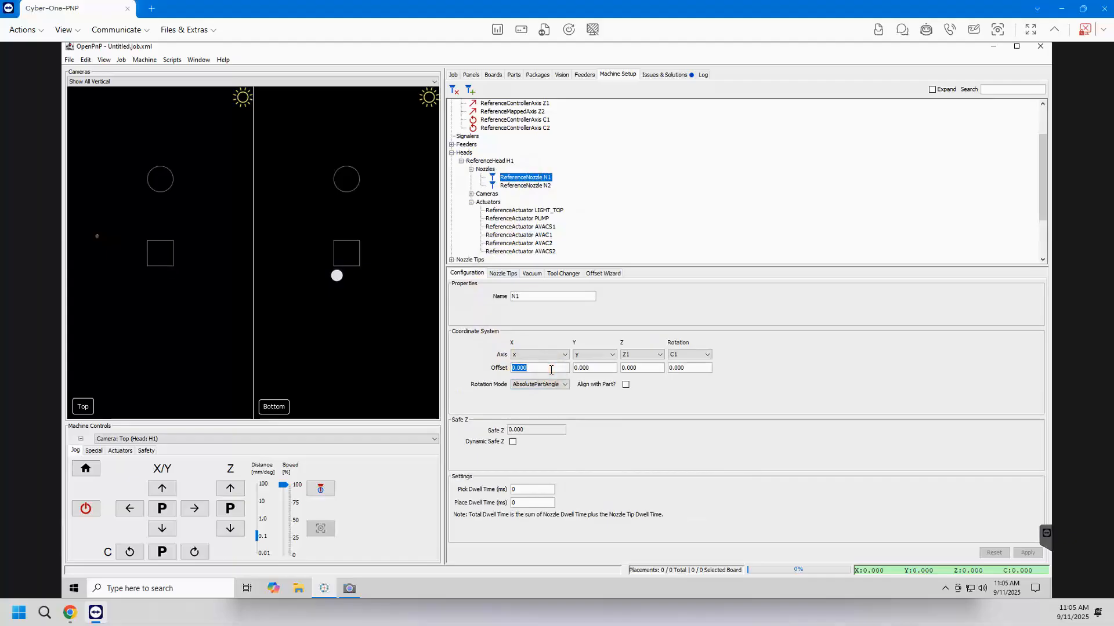
{"action": "left_click", "coordinate": [503, 273]}
{"action": "left_click", "coordinate": [534, 275]}
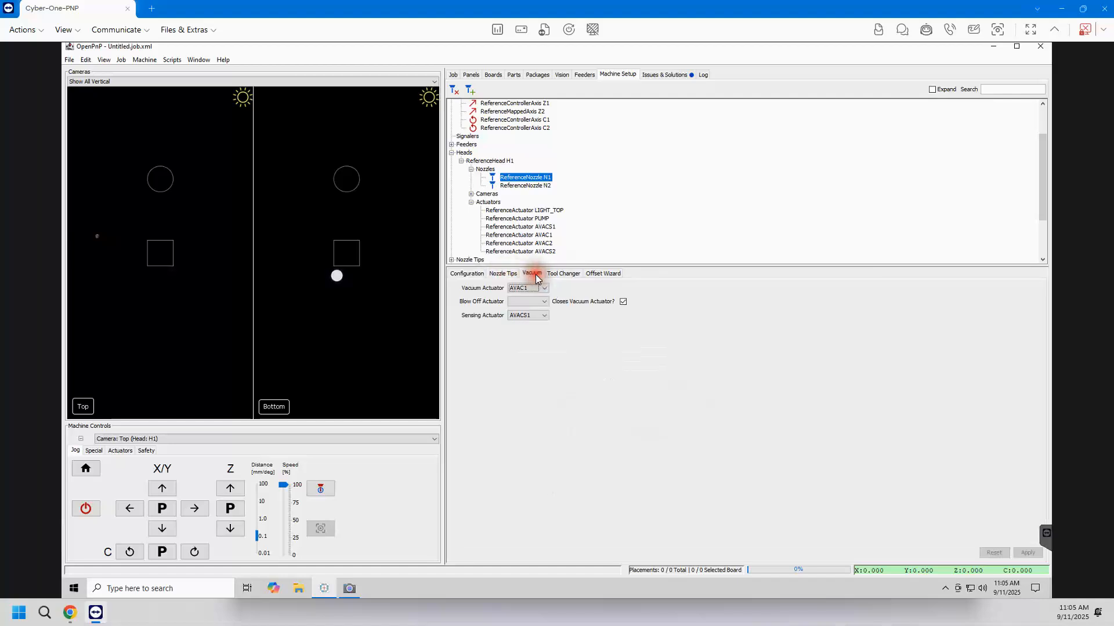
{"action": "left_click", "coordinate": [545, 317]}
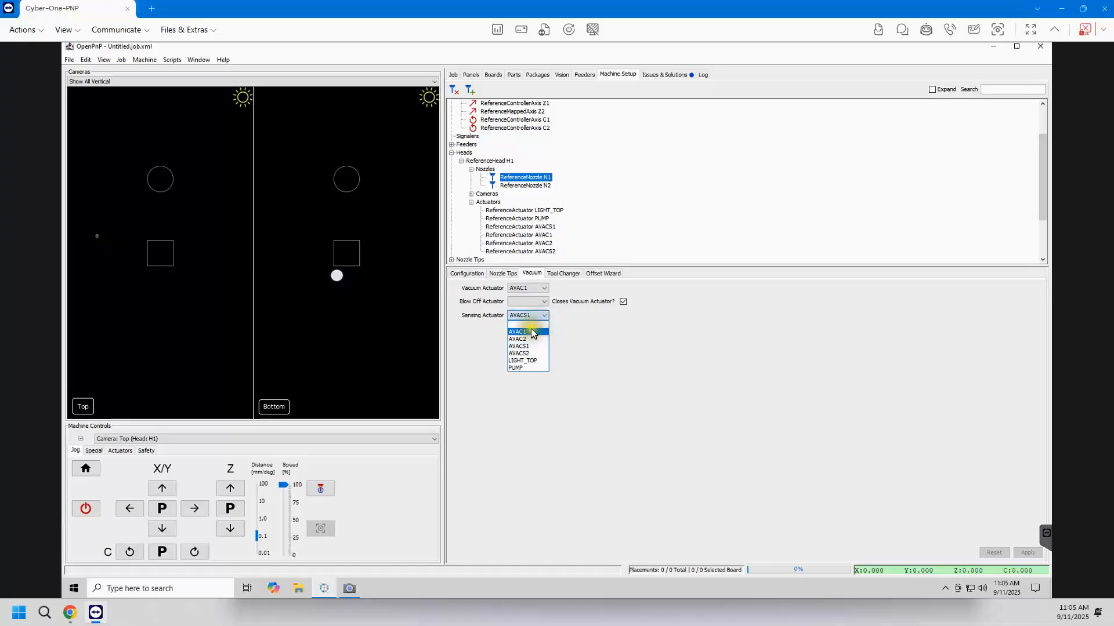
{"action": "left_click", "coordinate": [526, 325]}
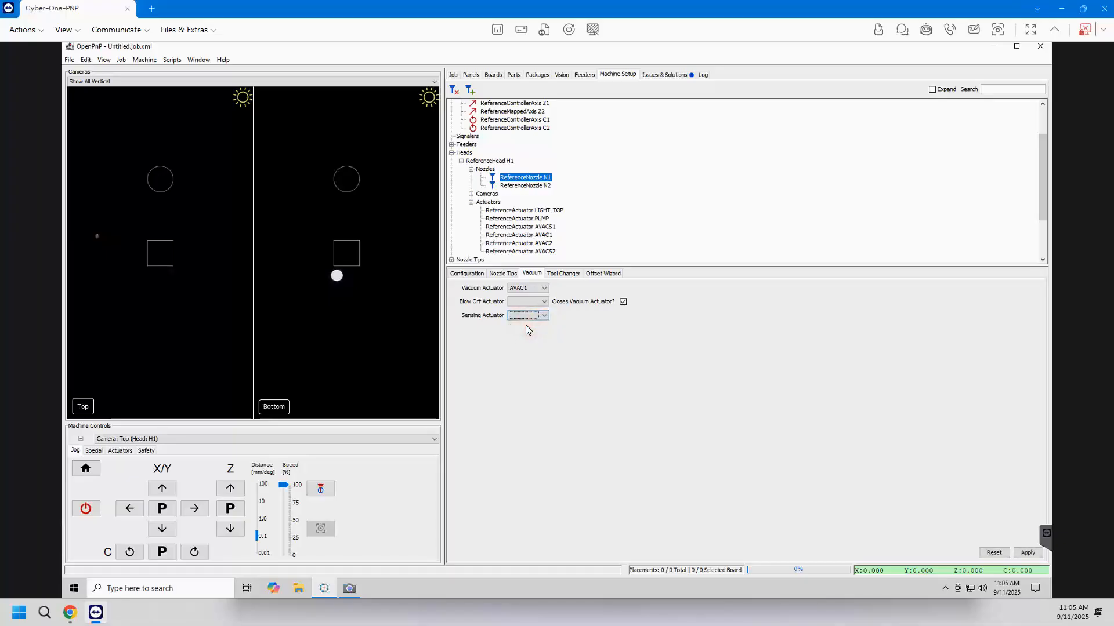
{"action": "left_click", "coordinate": [623, 304]}
{"action": "left_click", "coordinate": [1024, 554]}
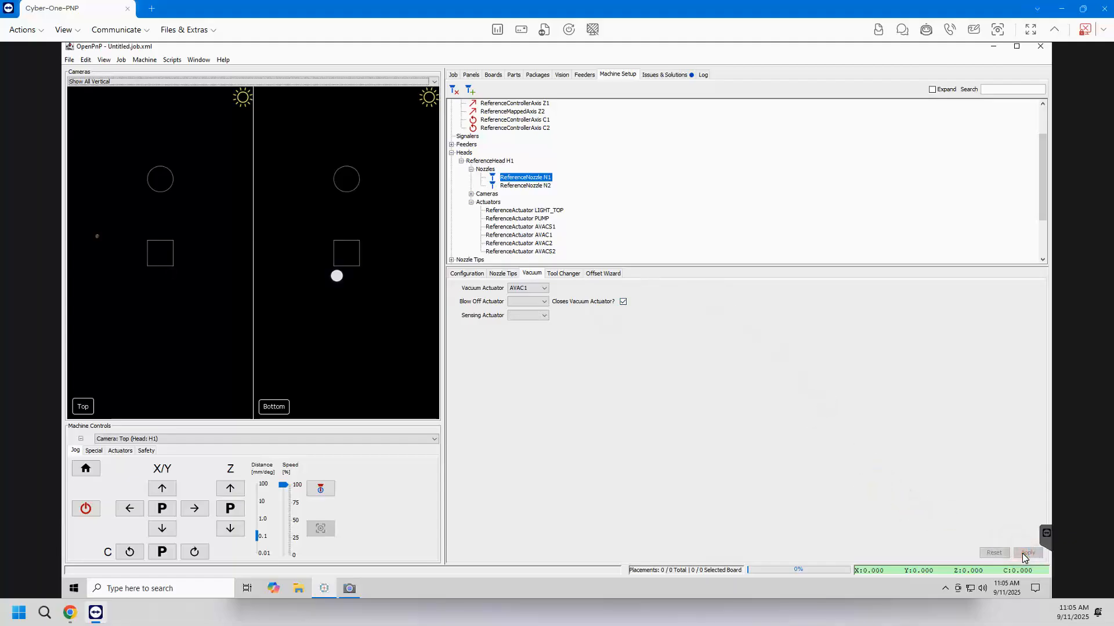
Clear the sensing actuator in nozzle N2's vacuum settings and apply the change.
{"action": "left_click", "coordinate": [529, 186]}
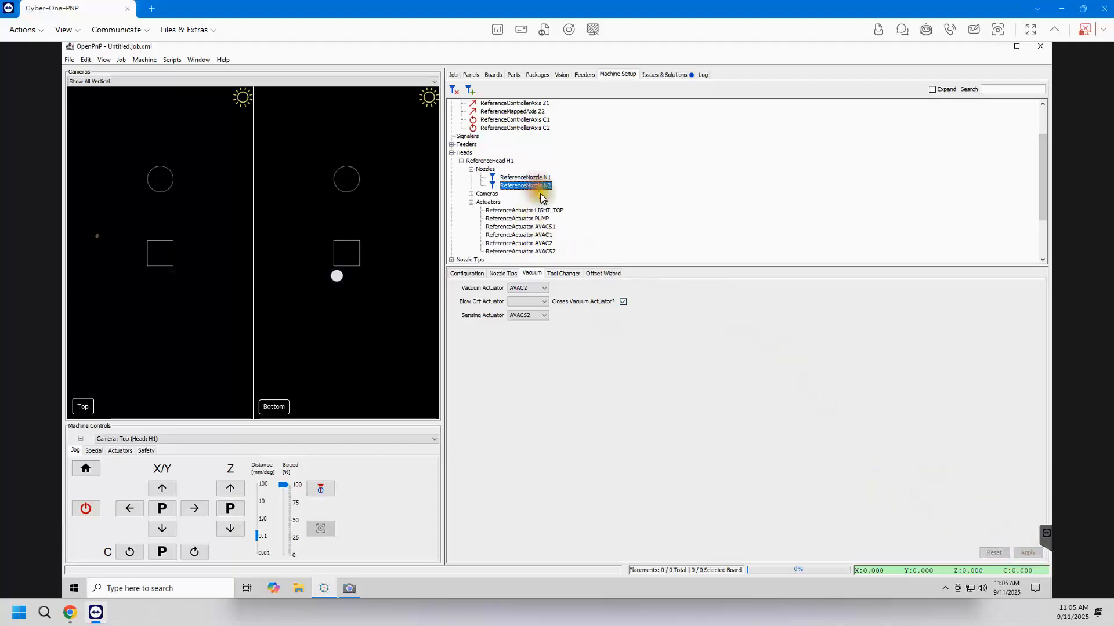
{"action": "left_click", "coordinate": [546, 316]}
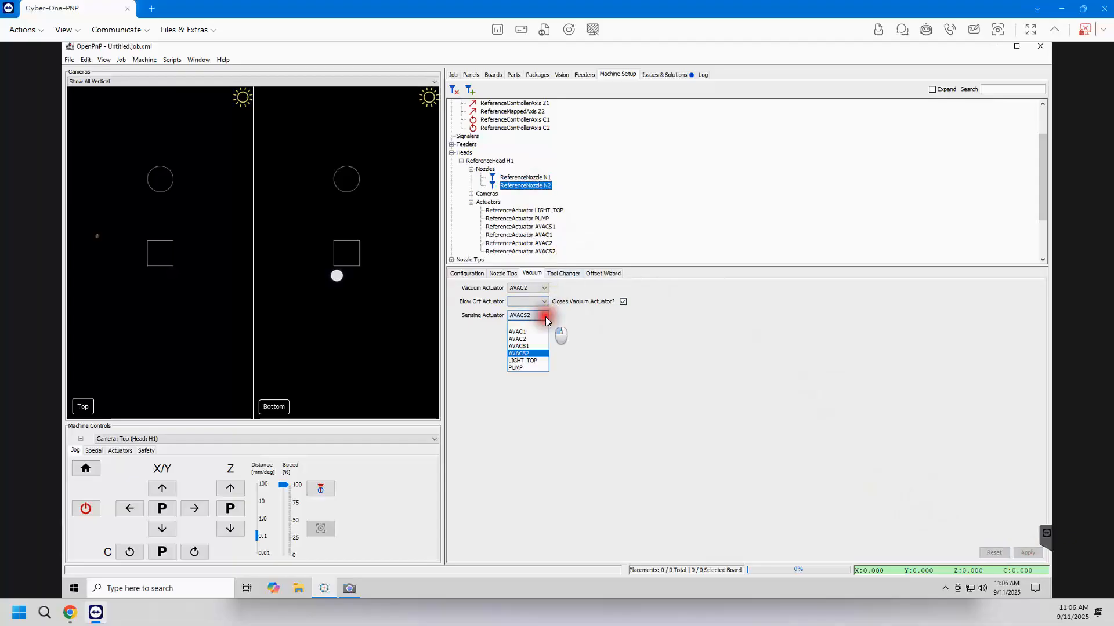
{"action": "left_click", "coordinate": [537, 326]}
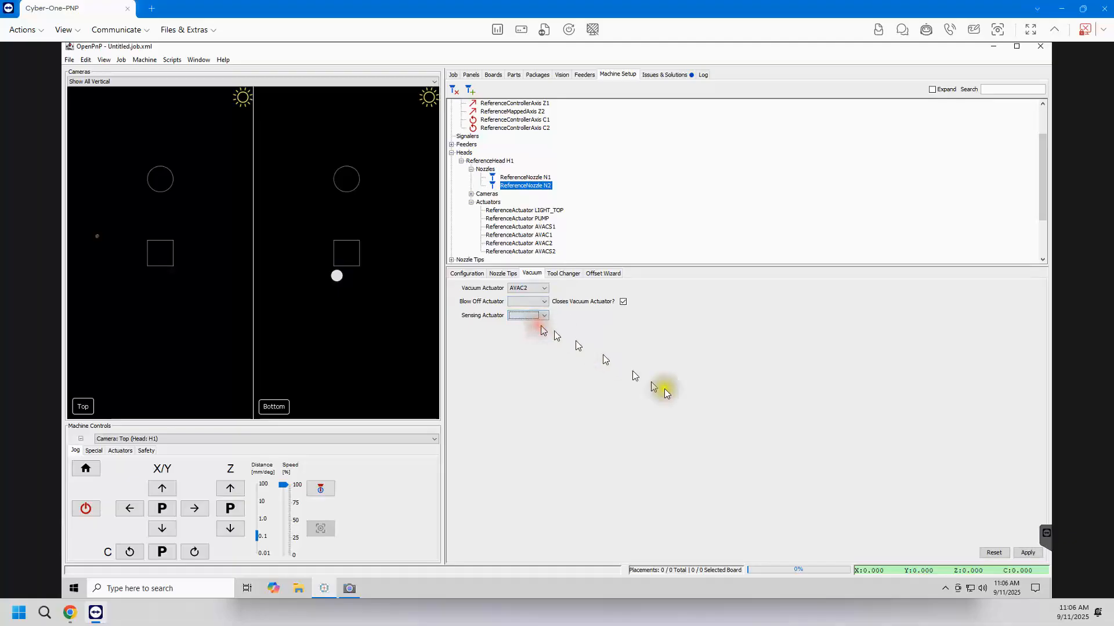
{"action": "left_click", "coordinate": [1024, 552]}
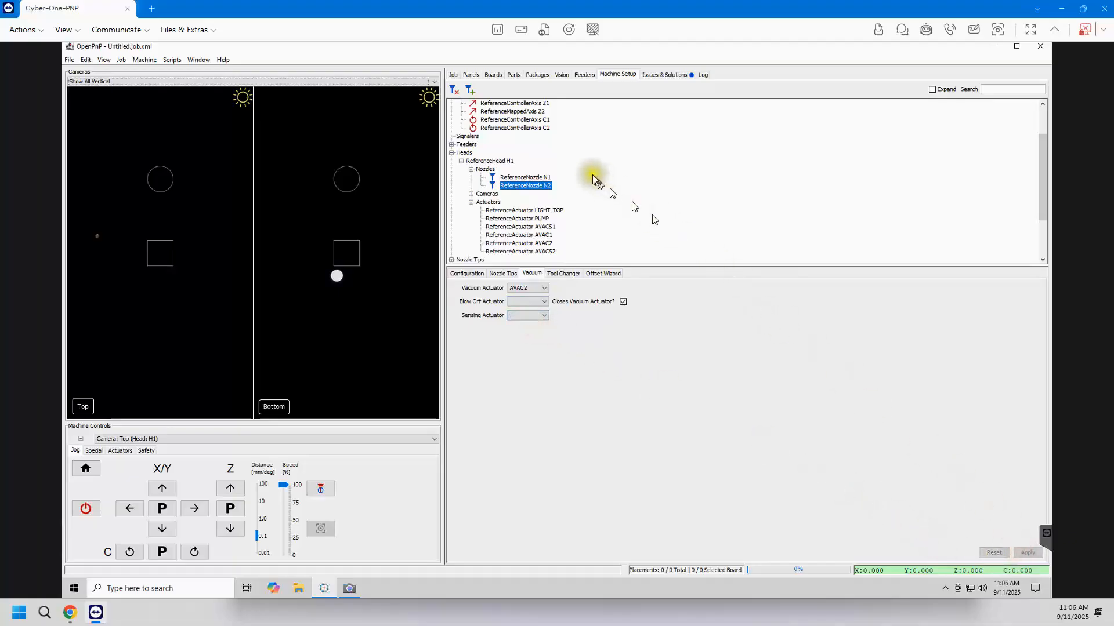
Delete the vacuum sensing actuators AVACS1 and AVACS2 from head H1.
{"action": "left_click", "coordinate": [551, 226]}
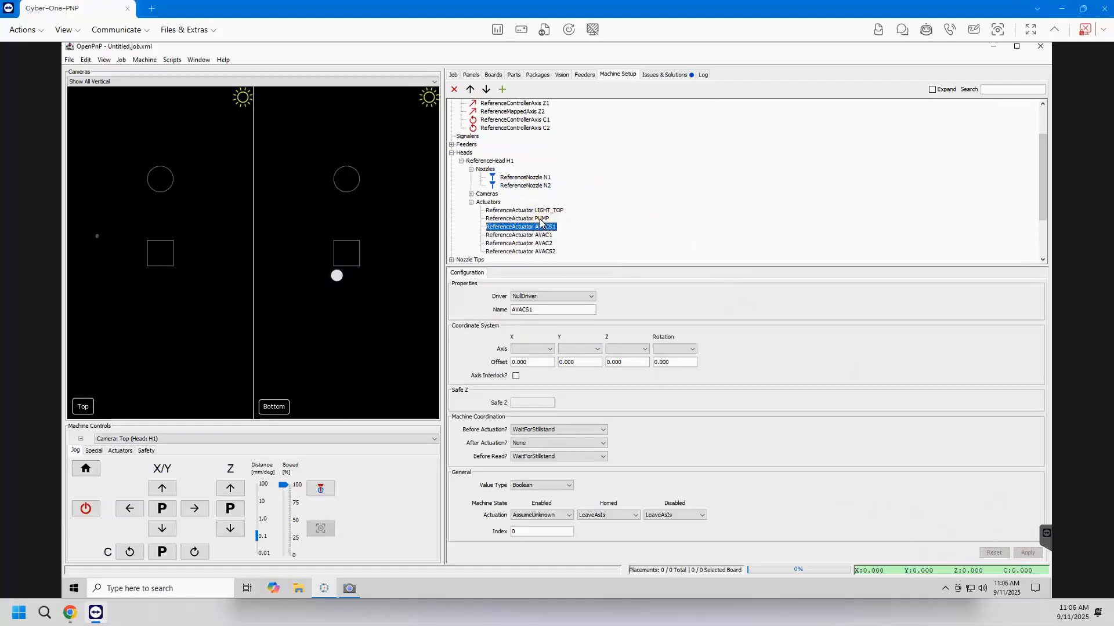
{"action": "left_click", "coordinate": [454, 90]}
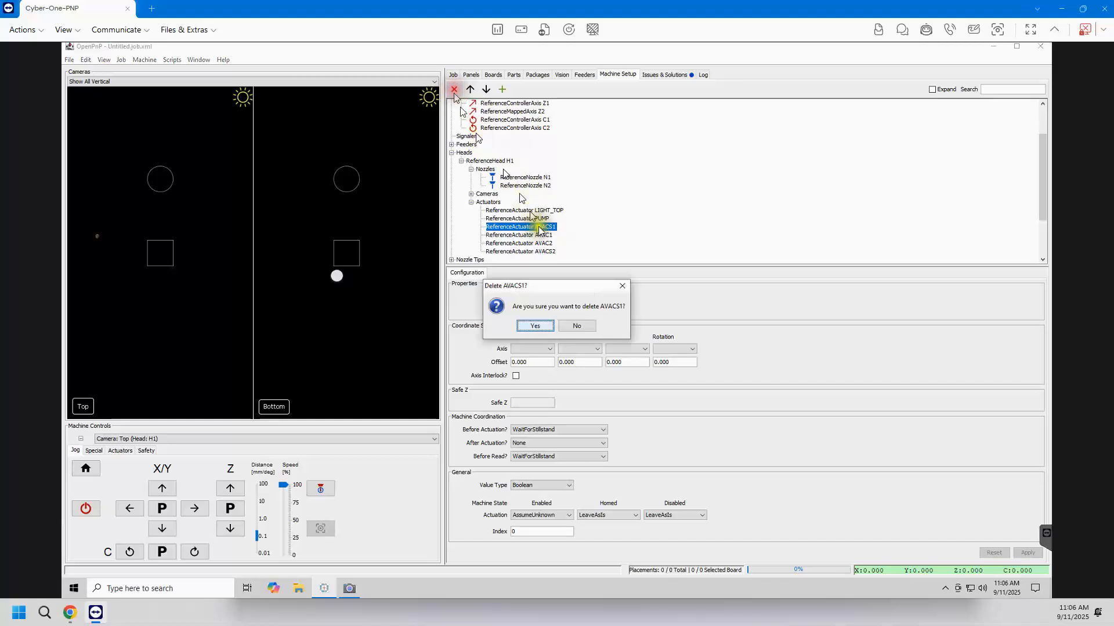
{"action": "left_click", "coordinate": [535, 326]}
{"action": "left_click", "coordinate": [552, 242]}
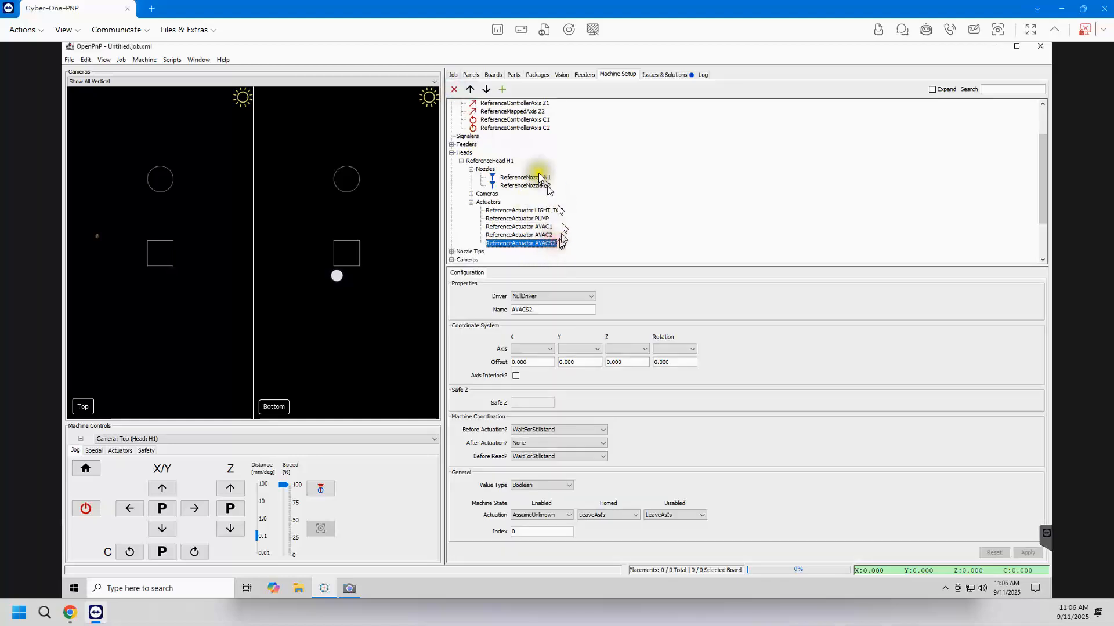
{"action": "left_click", "coordinate": [455, 90]}
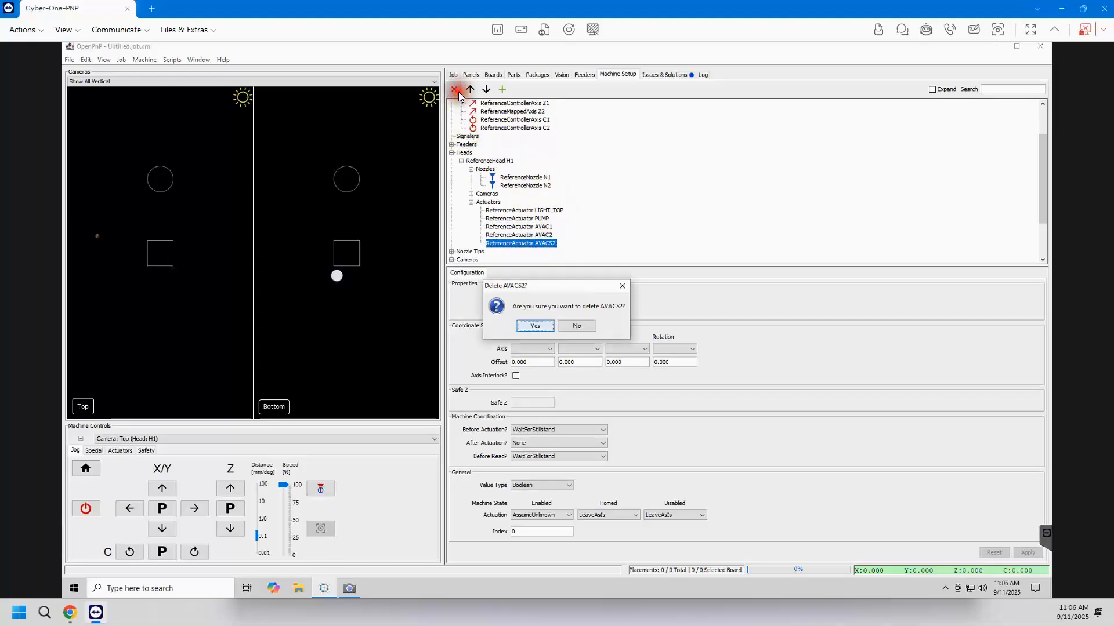
{"action": "left_click", "coordinate": [535, 326]}
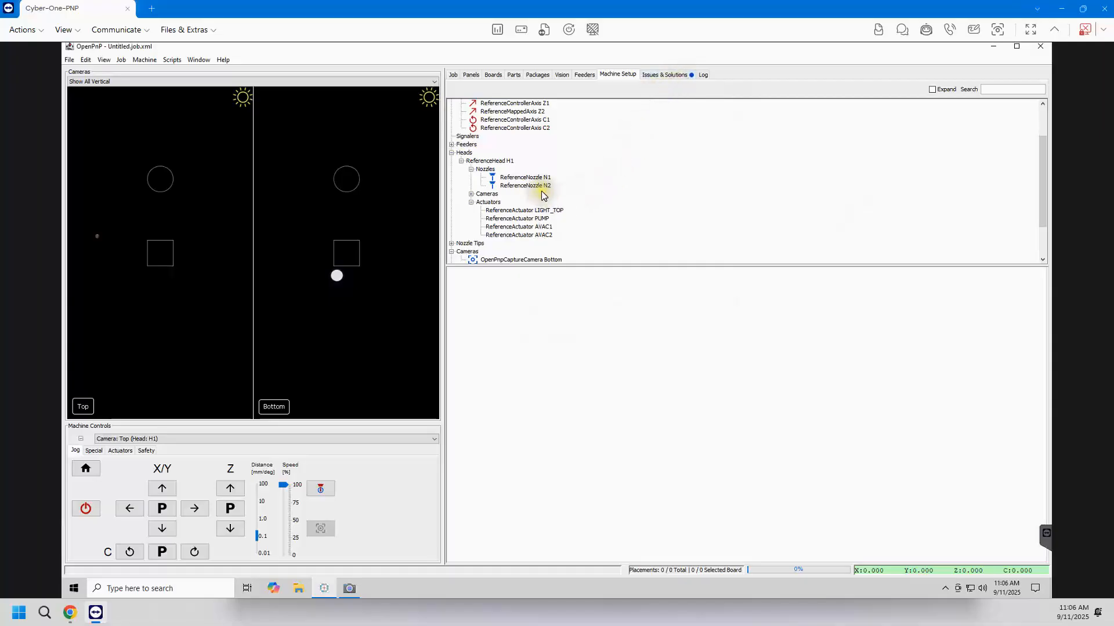
Assign the machine-level LIGHT_BOTTOM actuator to driver PNP_Board1.7 and apply the change.
{"action": "scroll", "coordinate": [510, 221], "scroll_direction": "down", "scroll_amount": 2}
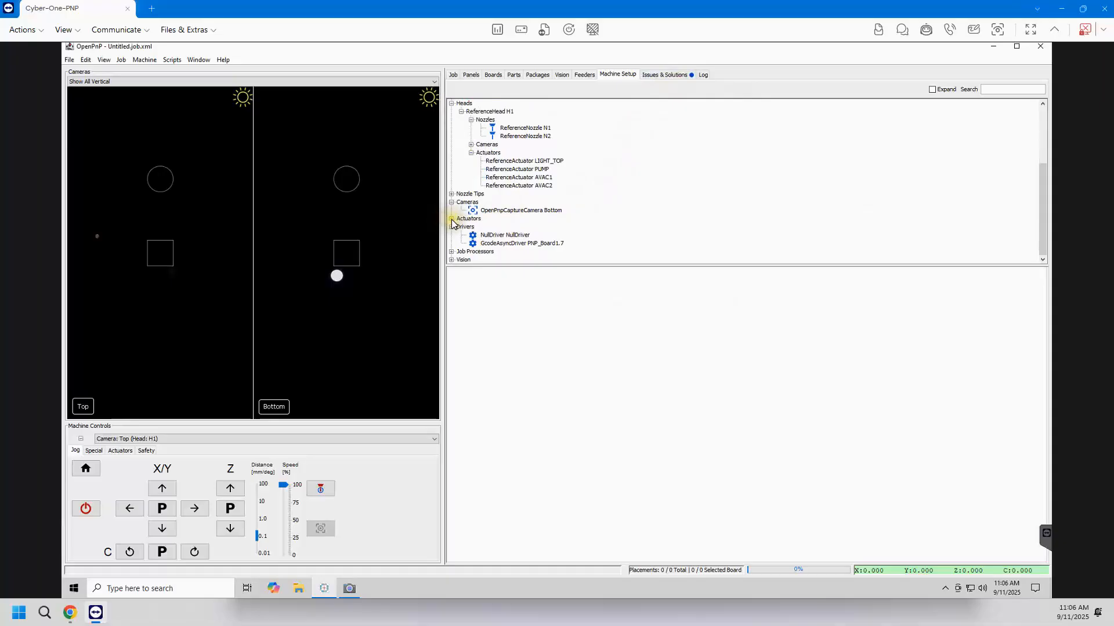
{"action": "left_click", "coordinate": [451, 219]}
{"action": "left_click", "coordinate": [527, 227]}
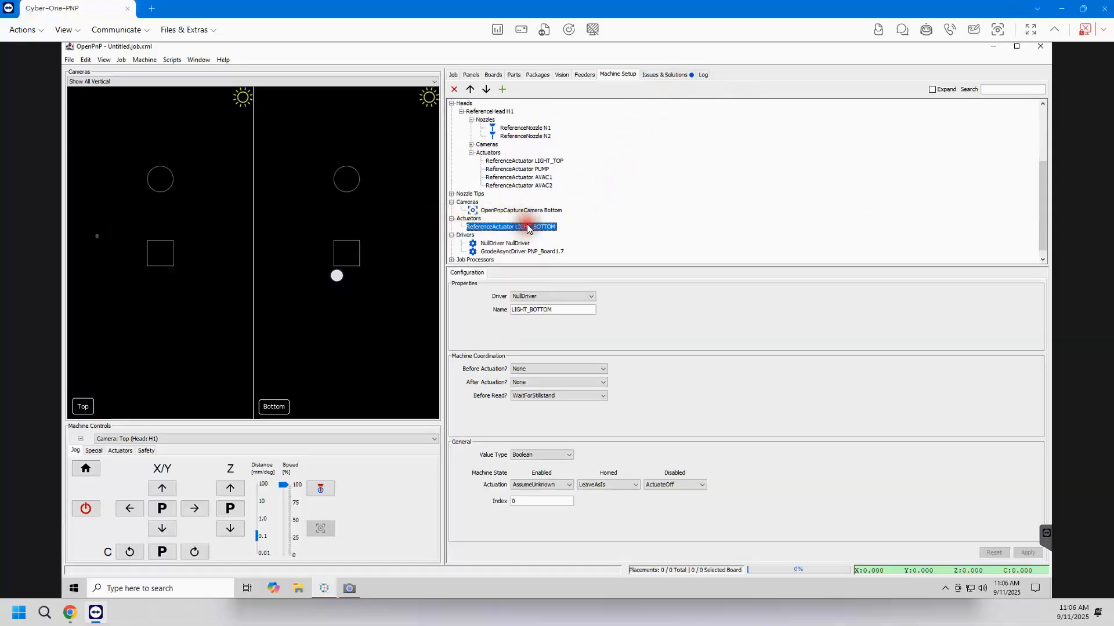
{"action": "left_click", "coordinate": [552, 296]}
{"action": "left_click", "coordinate": [551, 312]}
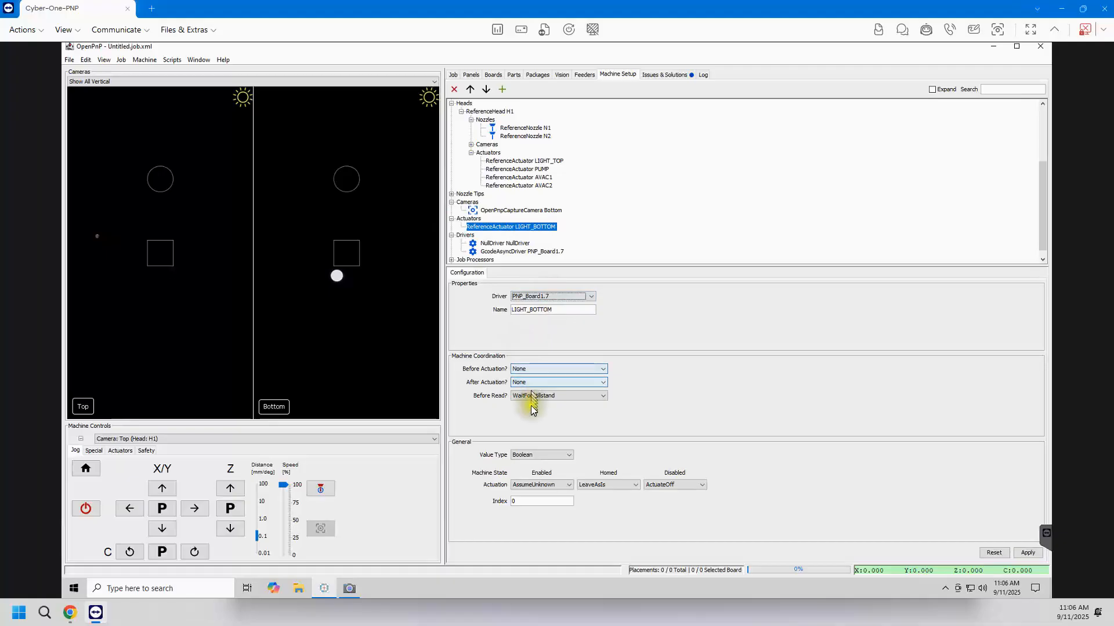
{"action": "left_click", "coordinate": [1027, 553]}
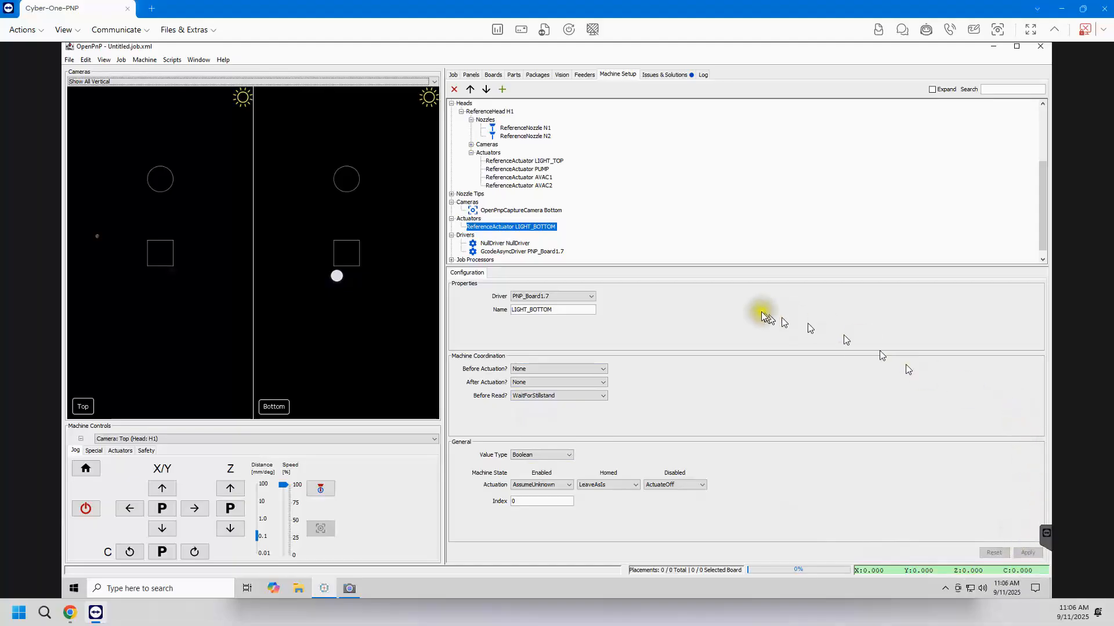
In driver PNP_Board1.7's G-code, set LIGHT_TOP's ACTUATE_BOOLEAN_COMMAND to {True:M806}{False:M807} and apply it.
{"action": "scroll", "coordinate": [551, 232], "scroll_direction": "down", "scroll_amount": 1}
{"action": "left_click", "coordinate": [545, 243]}
{"action": "left_click", "coordinate": [609, 275]}
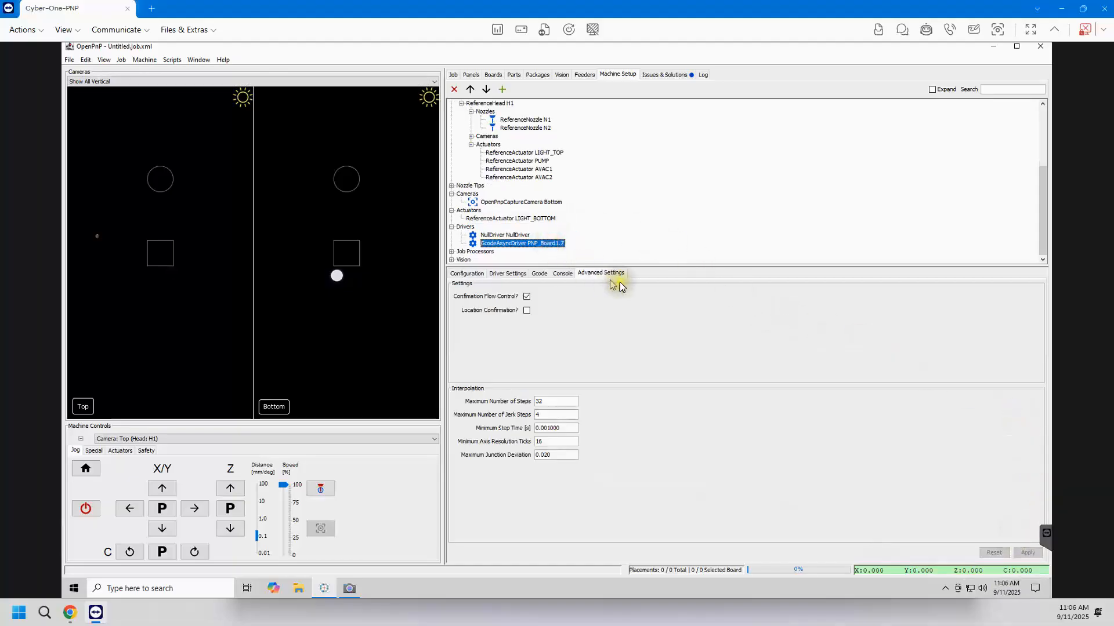
{"action": "left_click", "coordinate": [540, 273]}
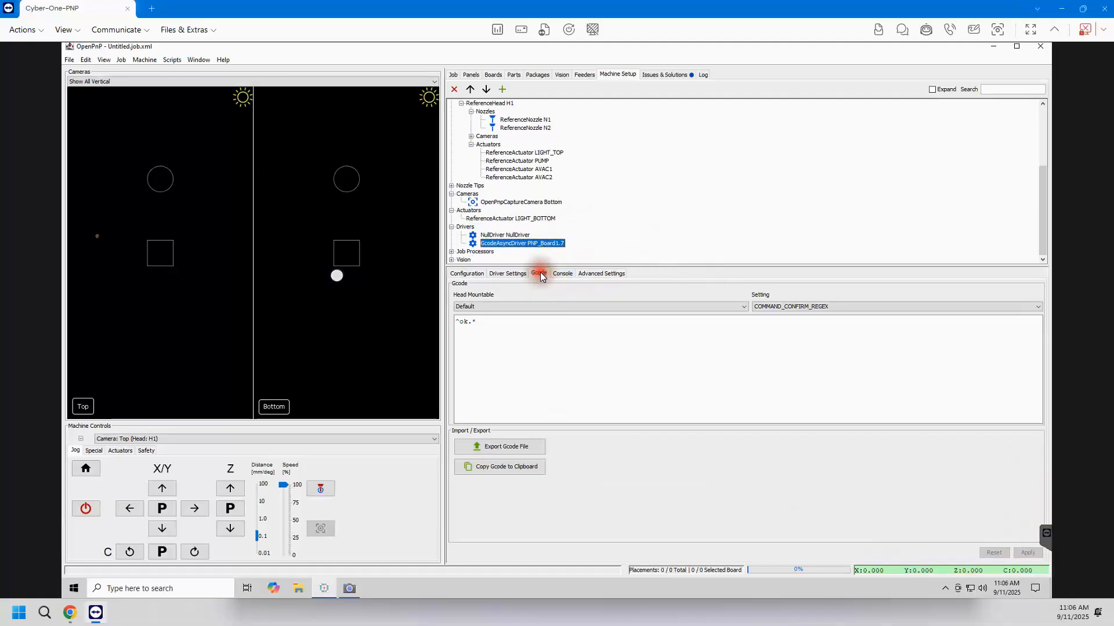
{"action": "left_click", "coordinate": [689, 306]}
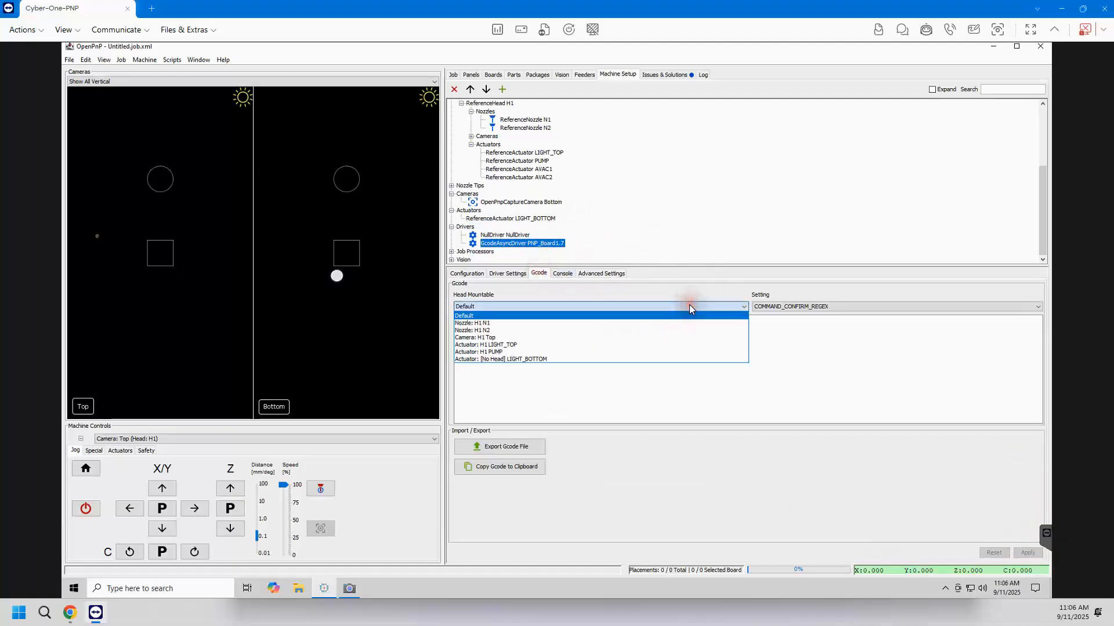
{"action": "left_click", "coordinate": [685, 344]}
{"action": "left_click", "coordinate": [824, 308]}
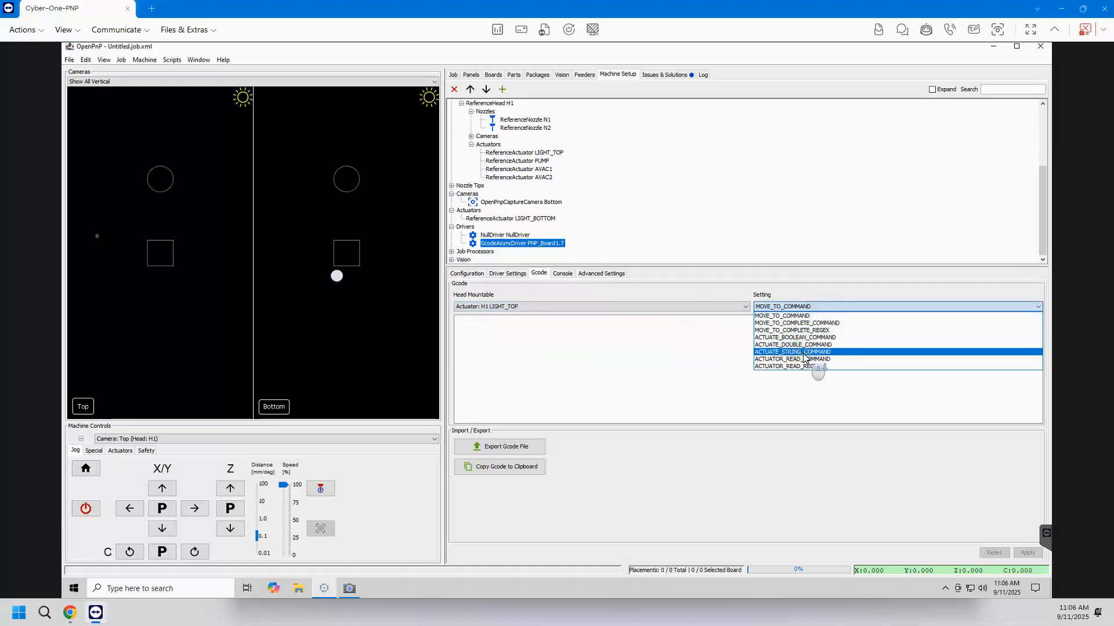
{"action": "left_click", "coordinate": [818, 337]}
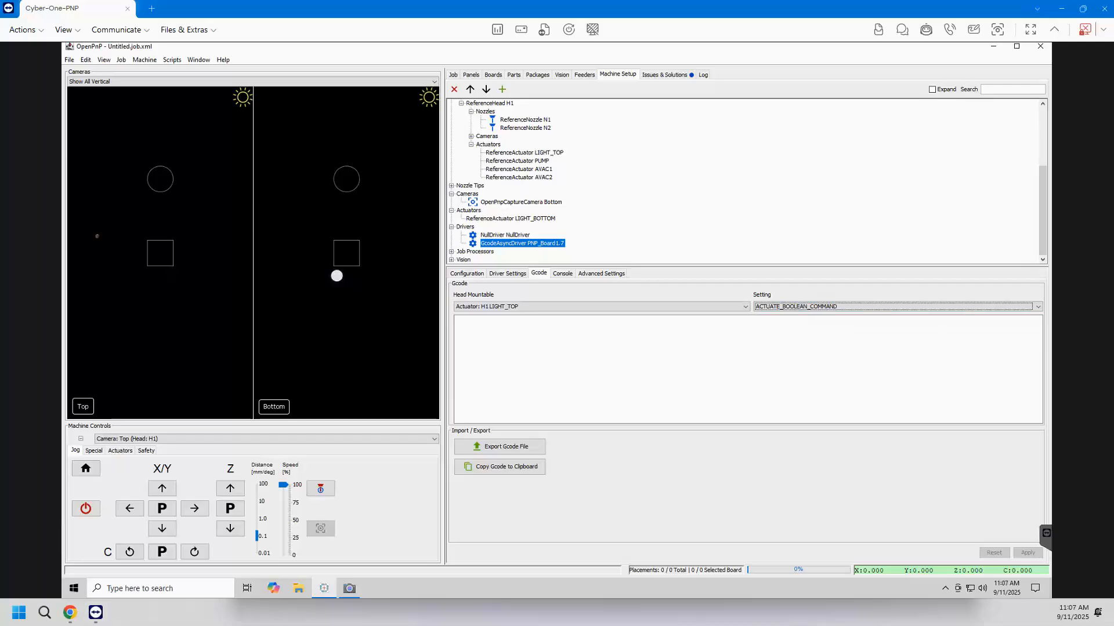
{"action": "key", "text": "ctrl+c"}
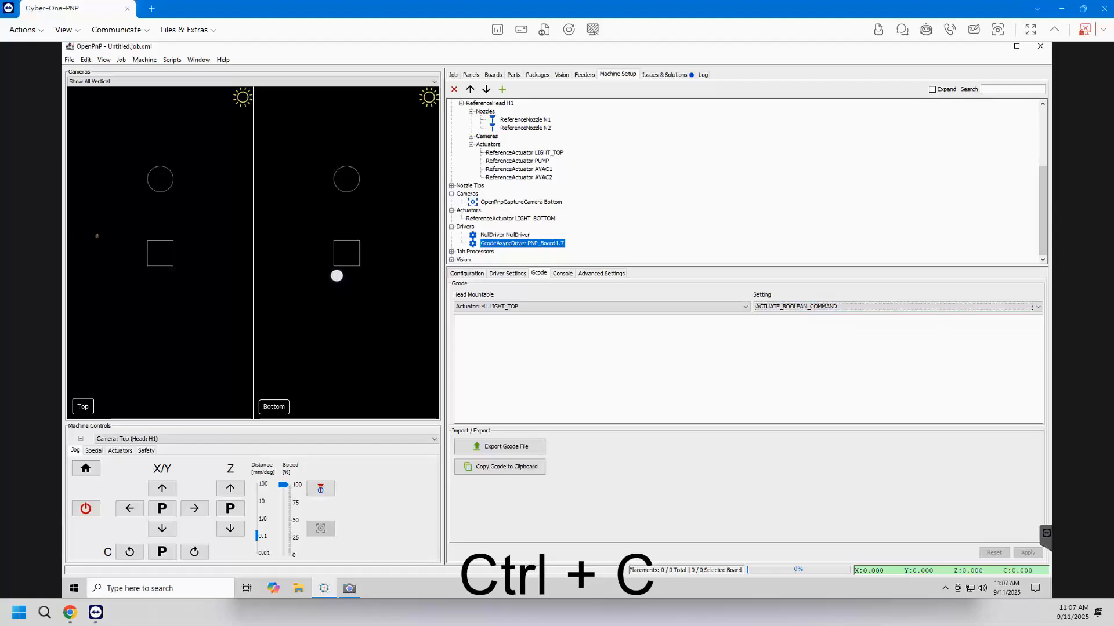
{"action": "left_click", "coordinate": [718, 346]}
{"action": "key", "text": "ctrl+v"}
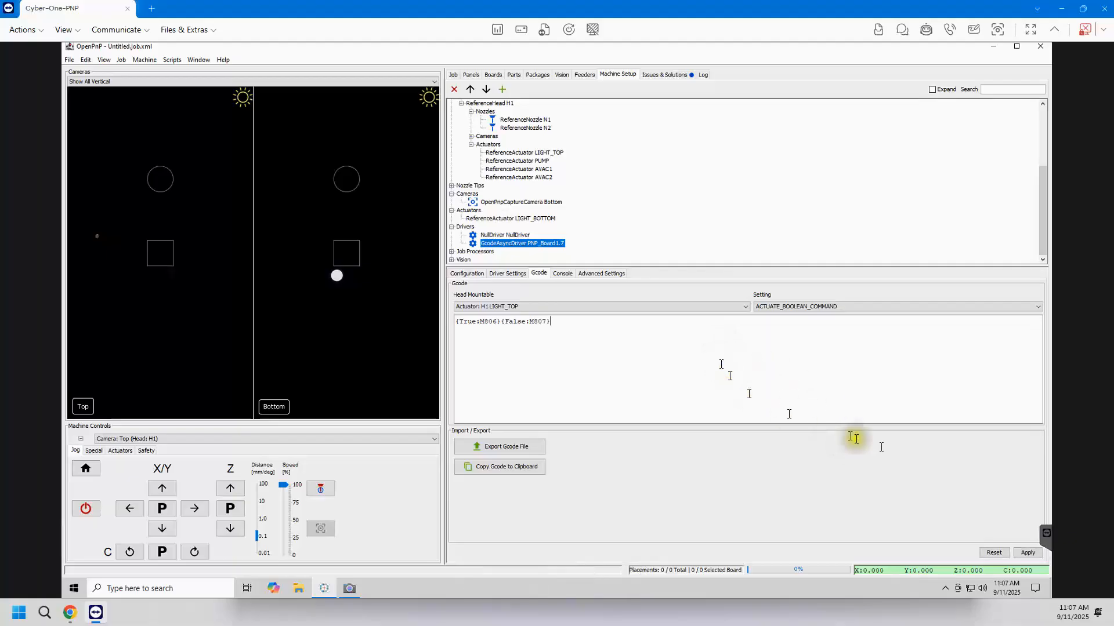
{"action": "left_click", "coordinate": [1031, 554]}
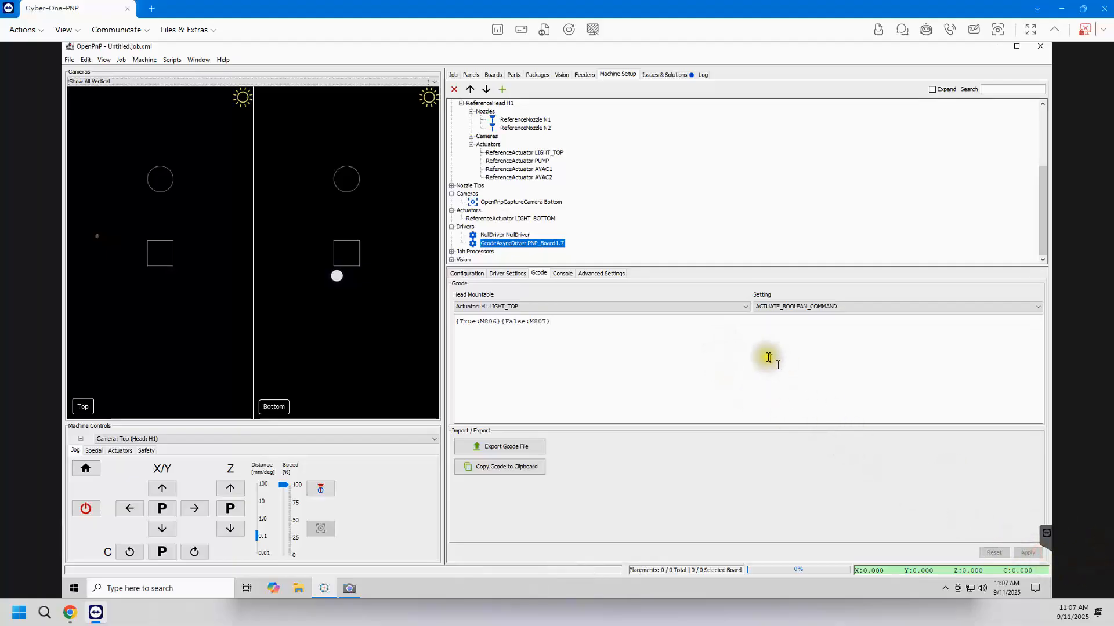
Set the PUMP actuator's ACTUATE_BOOLEAN_COMMAND to {True:M808}{False:M809} and apply it.
{"action": "left_click", "coordinate": [662, 307]}
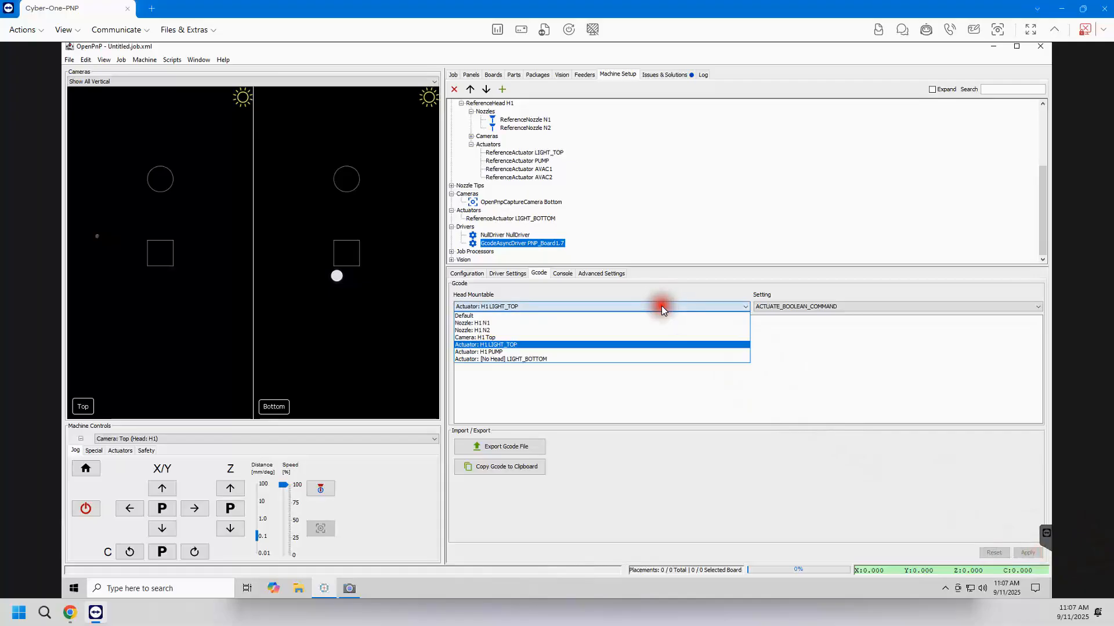
{"action": "left_click", "coordinate": [644, 352]}
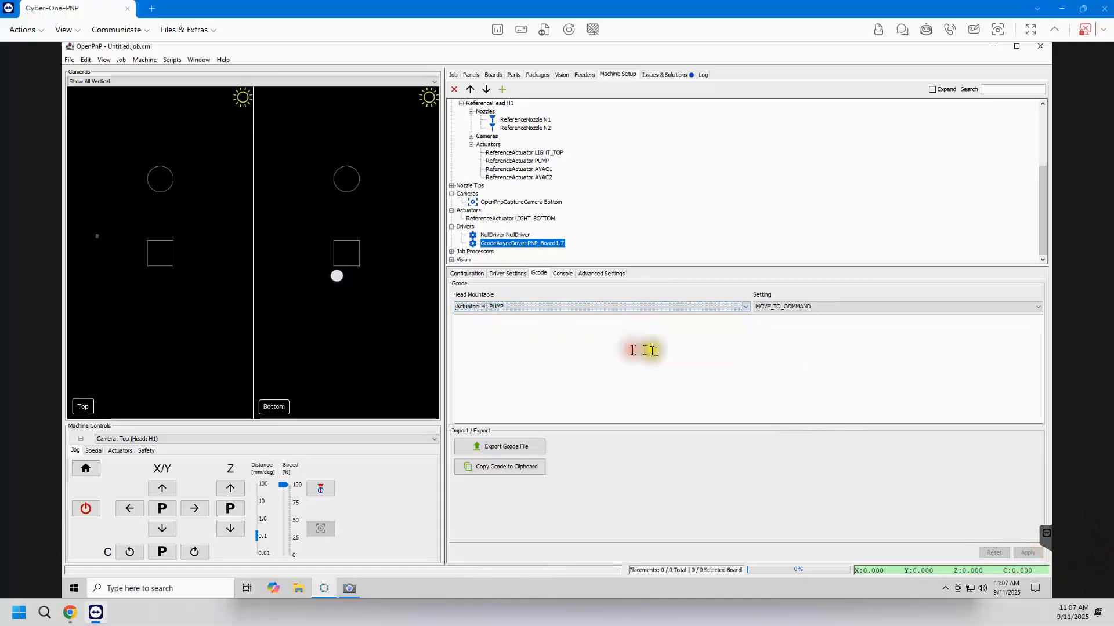
{"action": "left_click", "coordinate": [864, 307]}
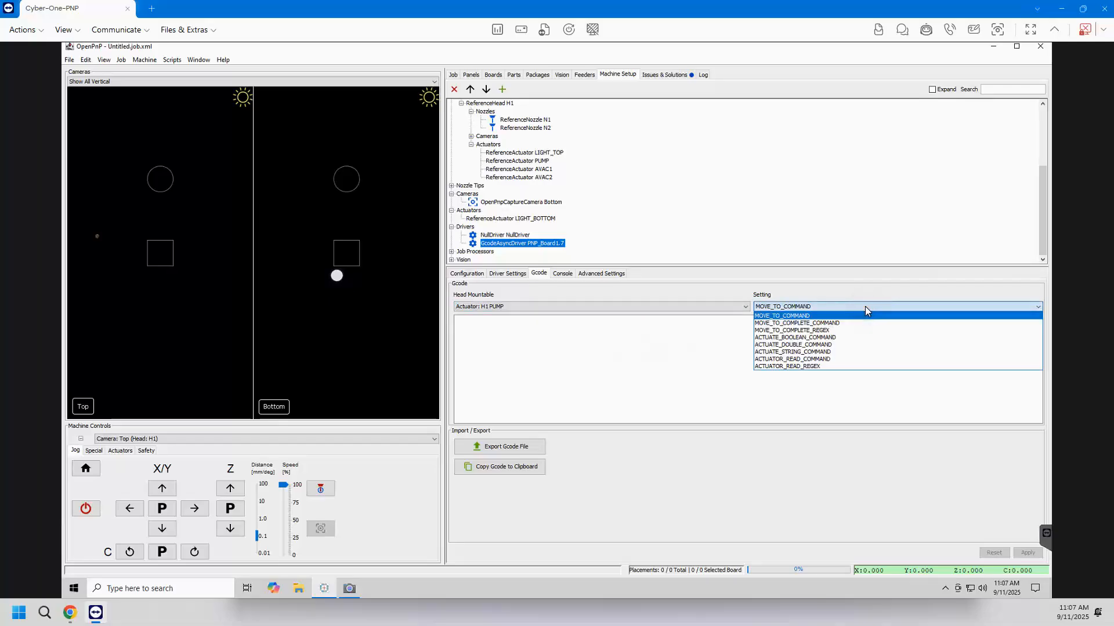
{"action": "left_click", "coordinate": [858, 336]}
{"action": "key", "text": "ctrl+c"}
{"action": "key", "text": "ctrl+v"}
{"action": "left_click", "coordinate": [580, 361]}
{"action": "key", "text": "ctrl+v"}
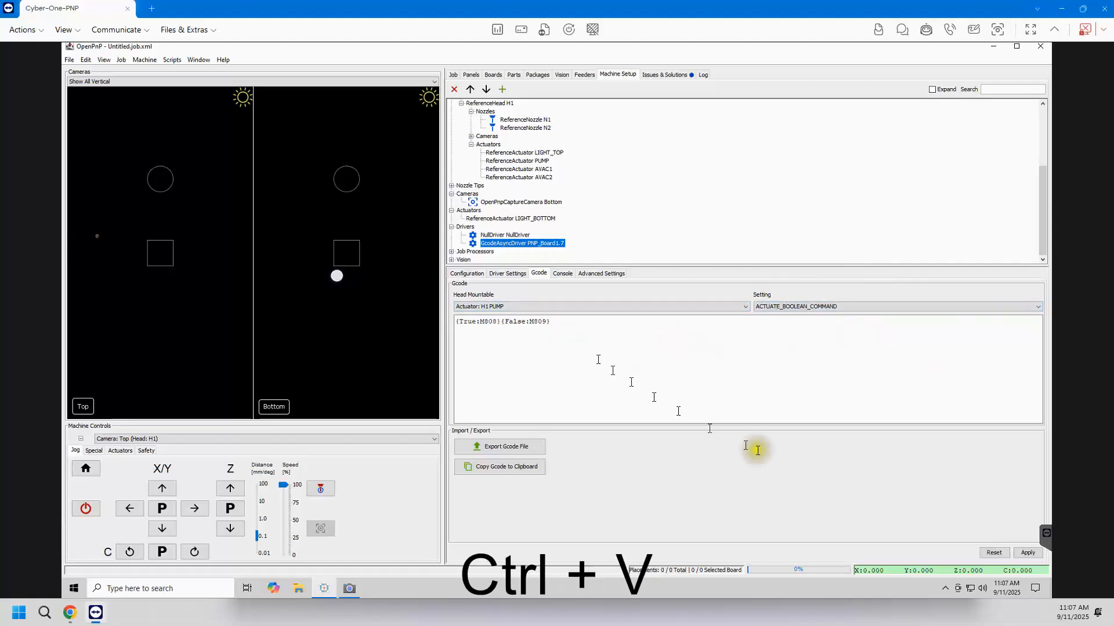
{"action": "left_click", "coordinate": [1026, 553]}
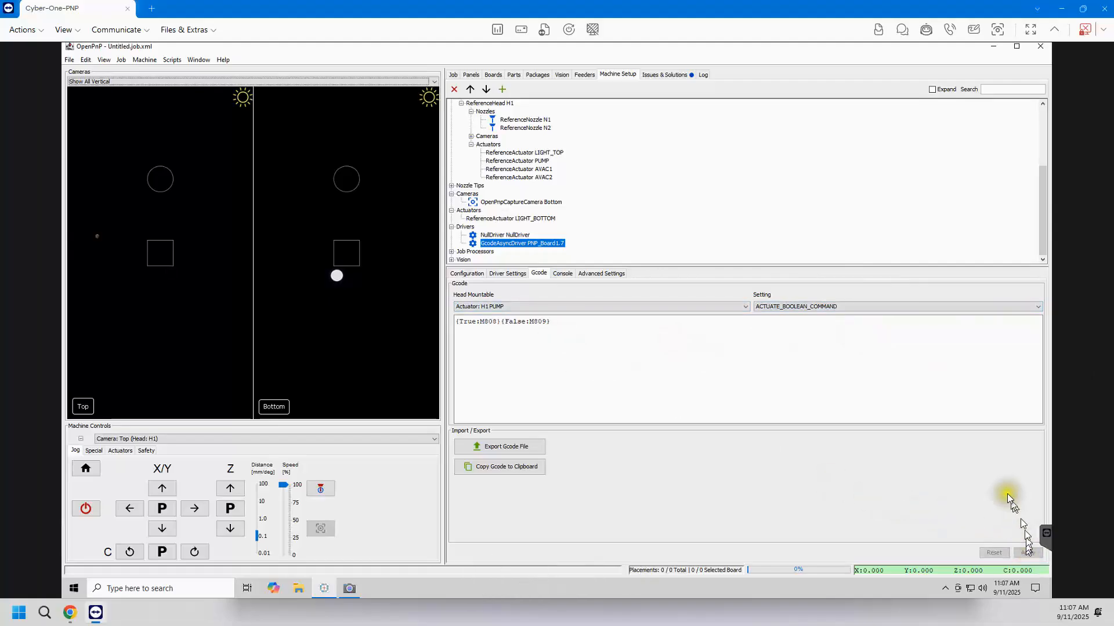
Set the LIGHT_BOTTOM actuator's ACTUATE_BOOLEAN_COMMAND to {True:M804}{False:M805} and apply it.
{"action": "left_click", "coordinate": [746, 305]}
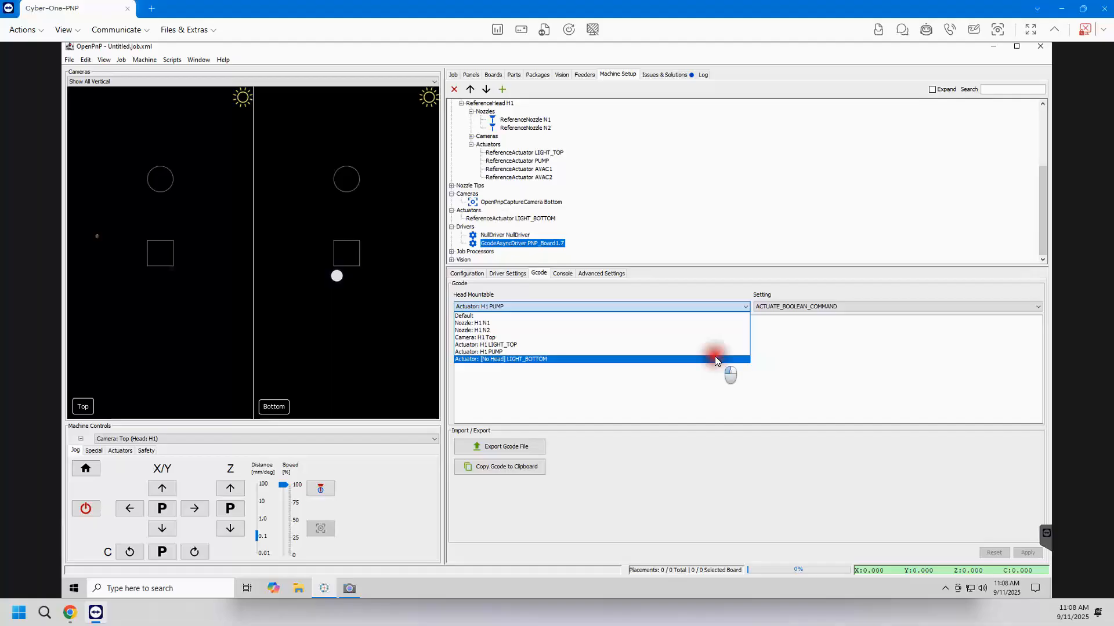
{"action": "left_click", "coordinate": [715, 359]}
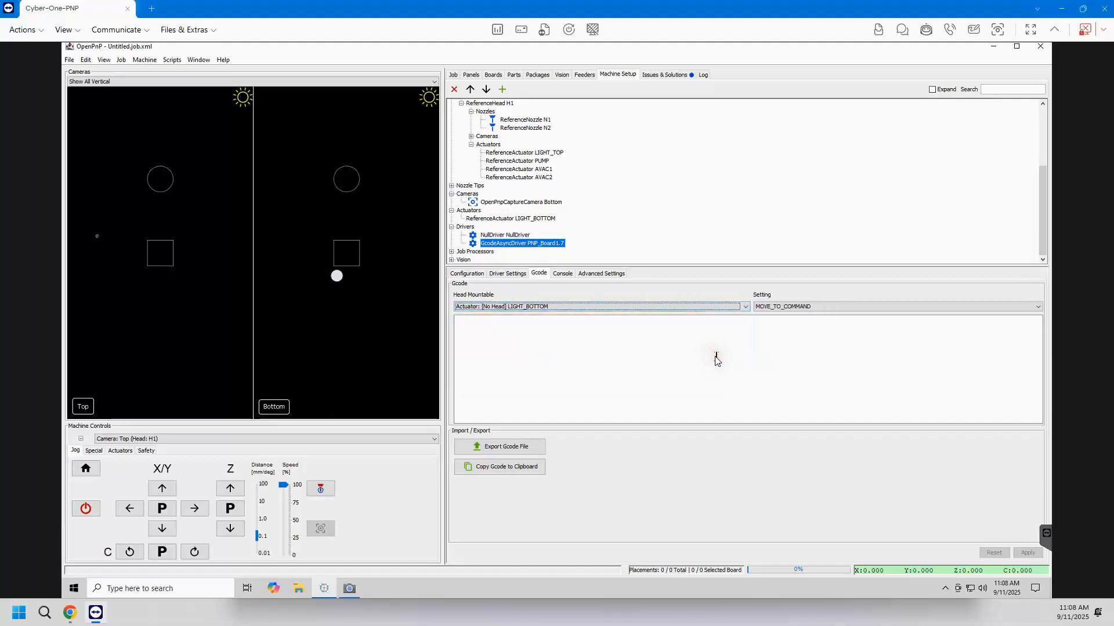
{"action": "left_click", "coordinate": [834, 306]}
{"action": "left_click", "coordinate": [833, 337]}
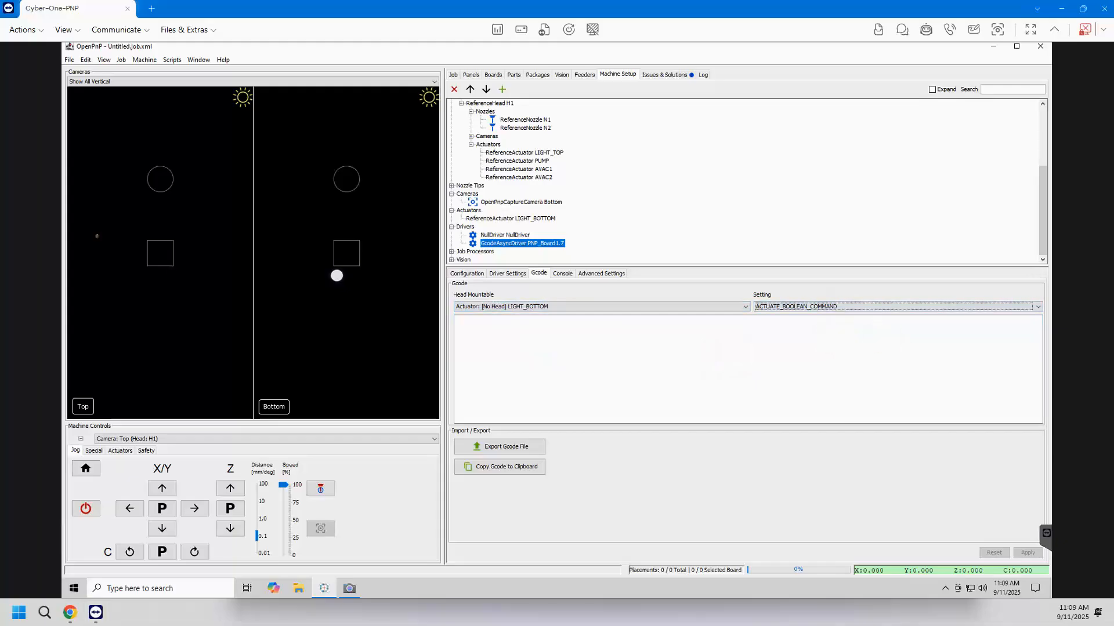
{"action": "key", "text": "ctrl+c"}
{"action": "left_click", "coordinate": [661, 344]}
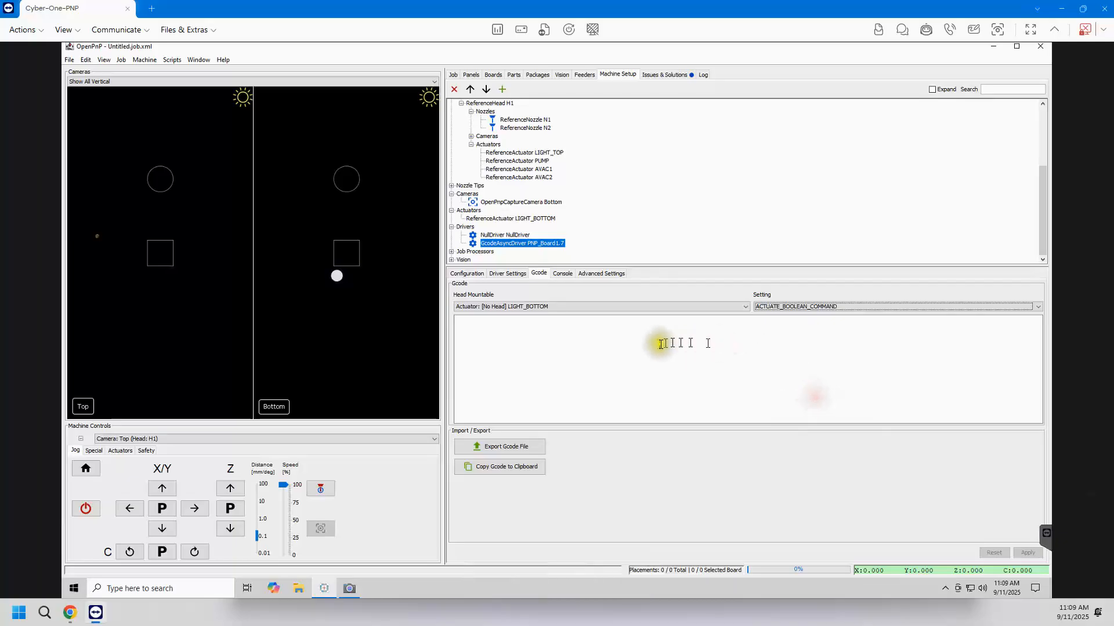
{"action": "key", "text": "ctrl+v"}
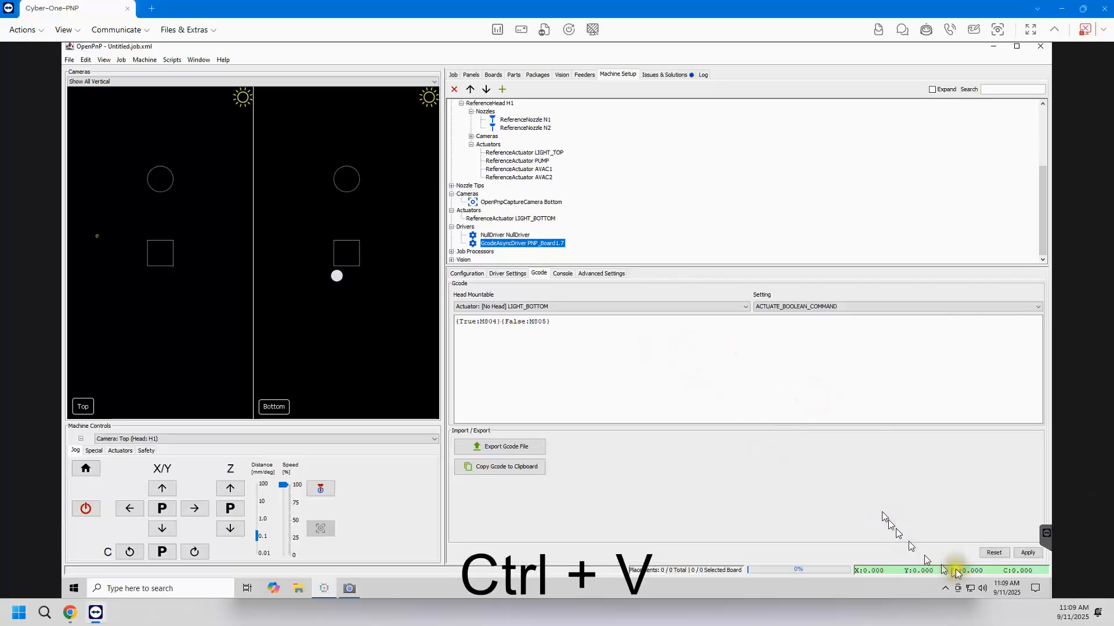
{"action": "left_click", "coordinate": [1027, 552]}
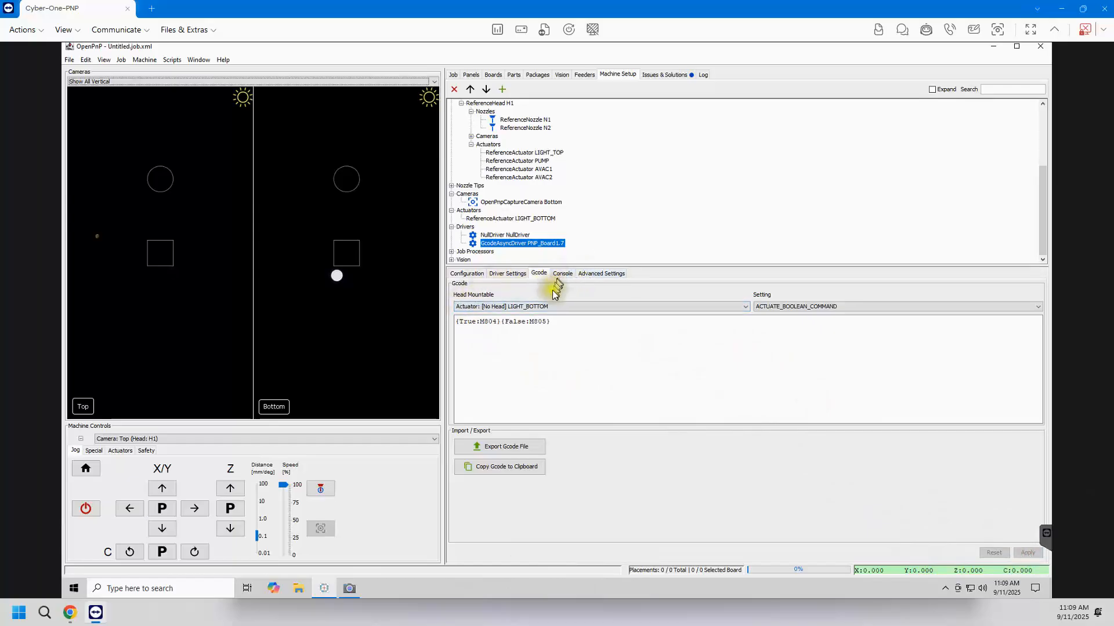
{"action": "left_click", "coordinate": [545, 306]}
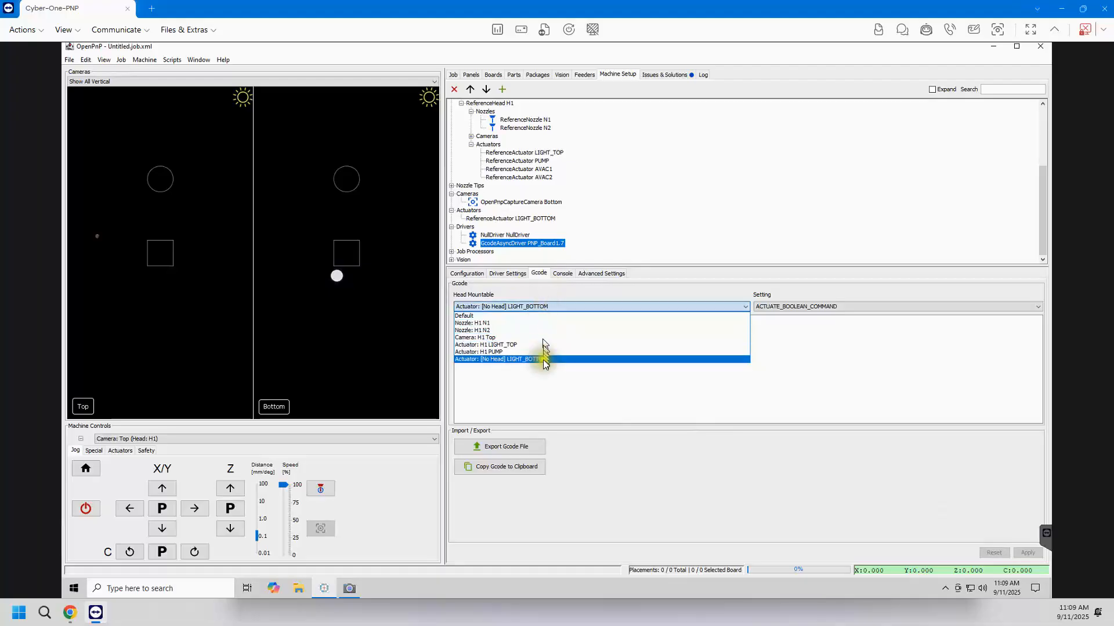
{"action": "left_click", "coordinate": [533, 324]}
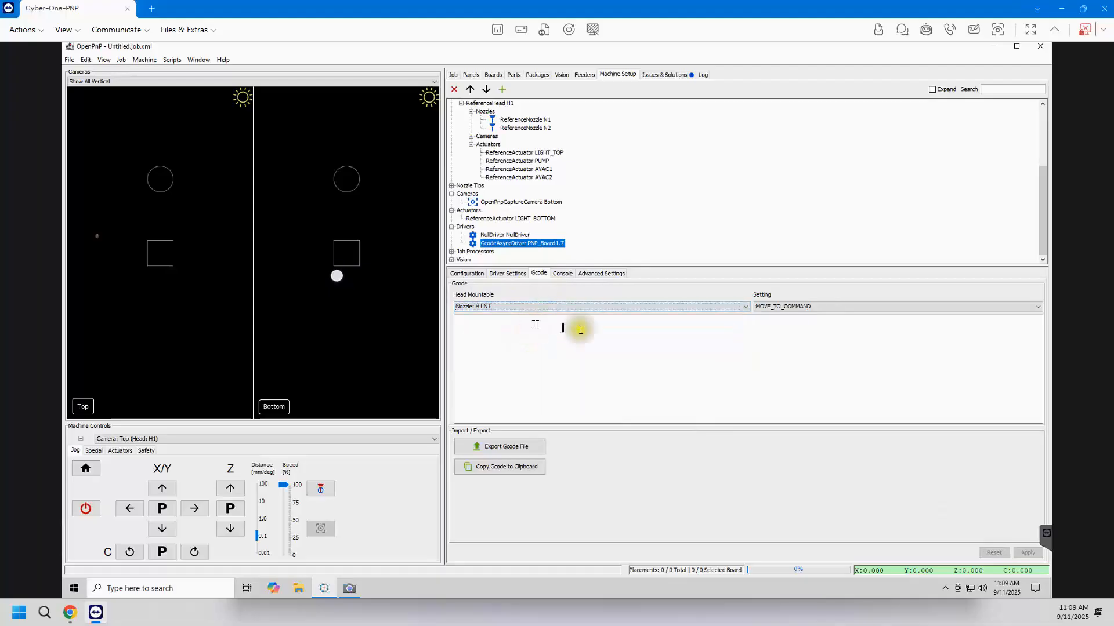
{"action": "left_click", "coordinate": [779, 306]}
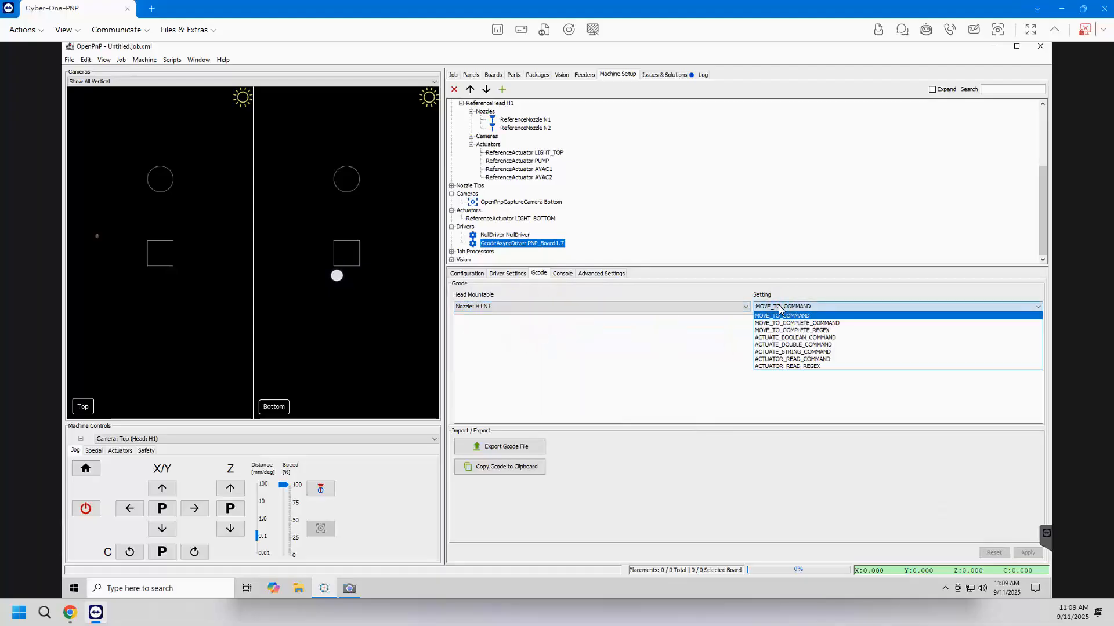
{"action": "left_click", "coordinate": [779, 307]}
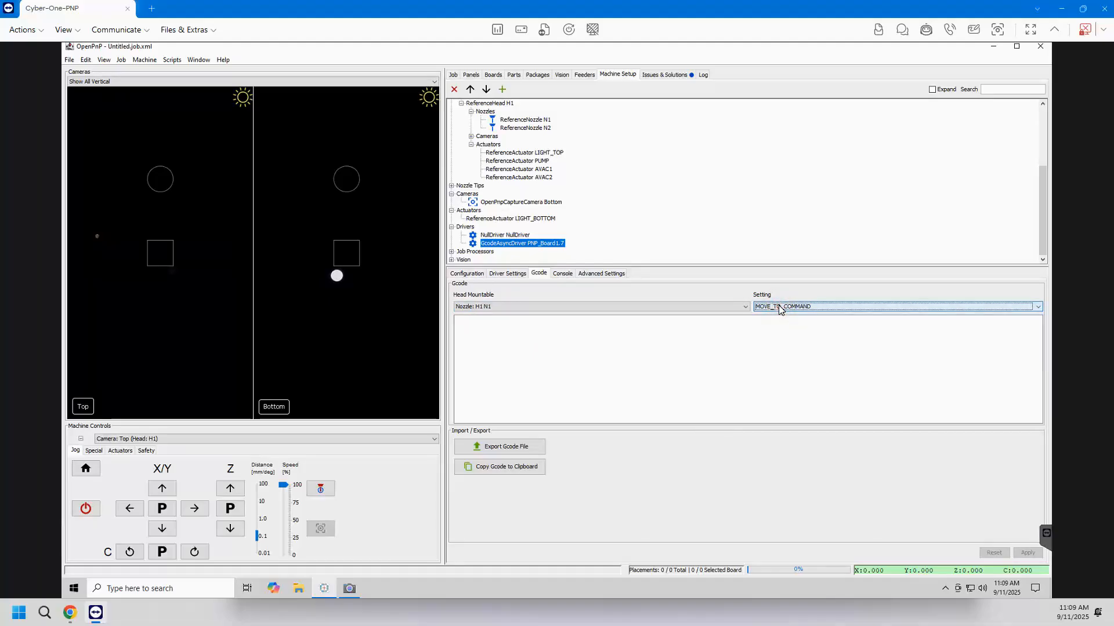
Assign the head actuator AVAC1 to driver PNP_Board1.7.
{"action": "left_click", "coordinate": [529, 166]}
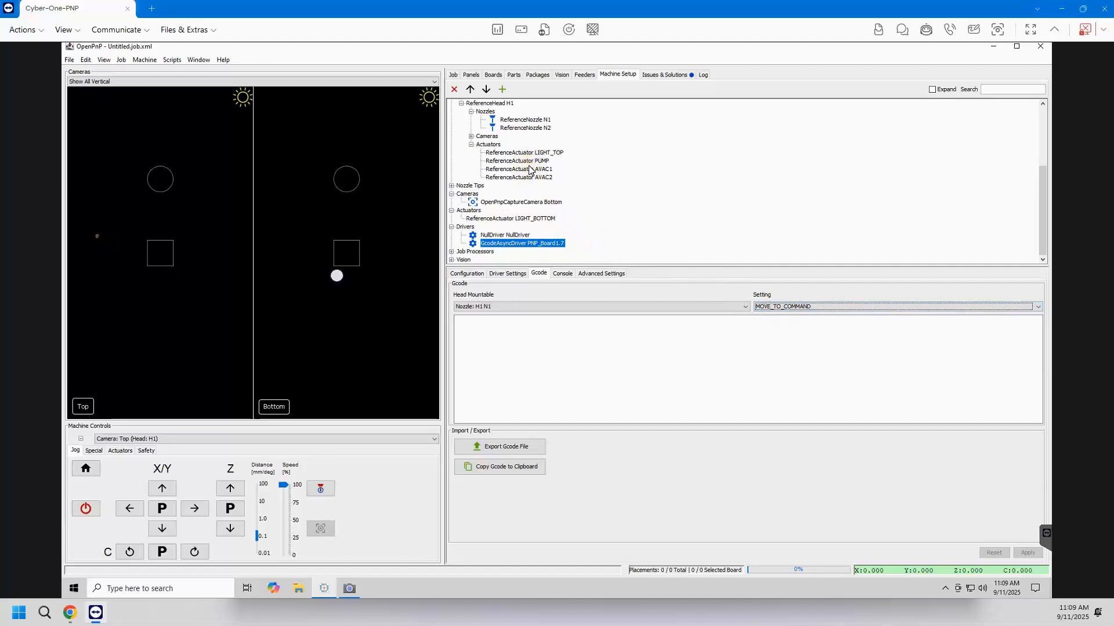
{"action": "left_click", "coordinate": [528, 169]}
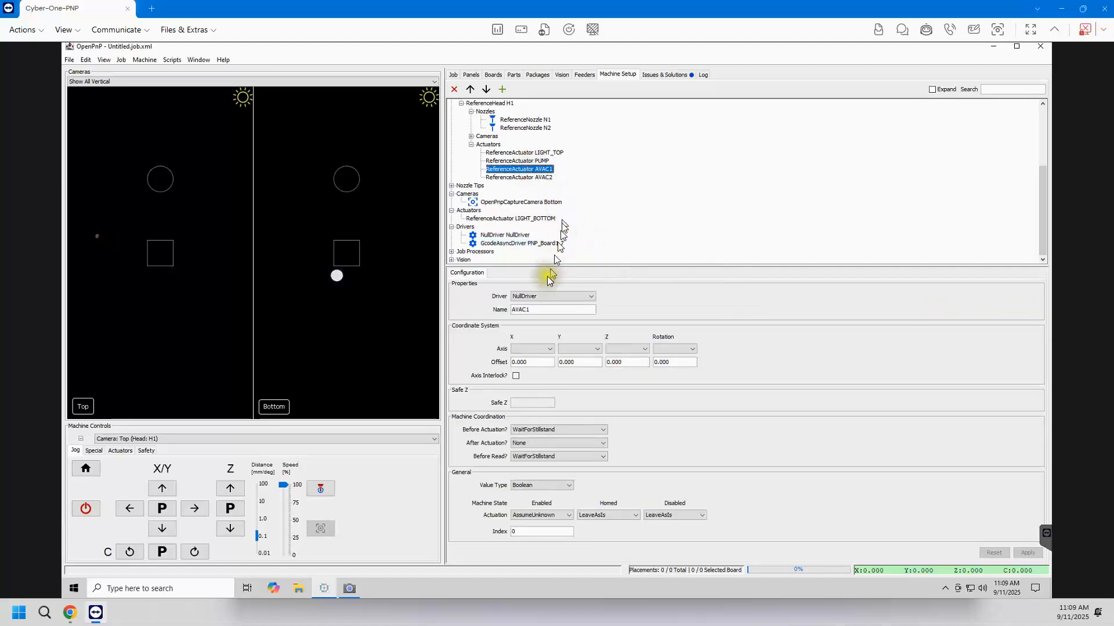
{"action": "left_click", "coordinate": [544, 296]}
{"action": "left_click", "coordinate": [539, 313]}
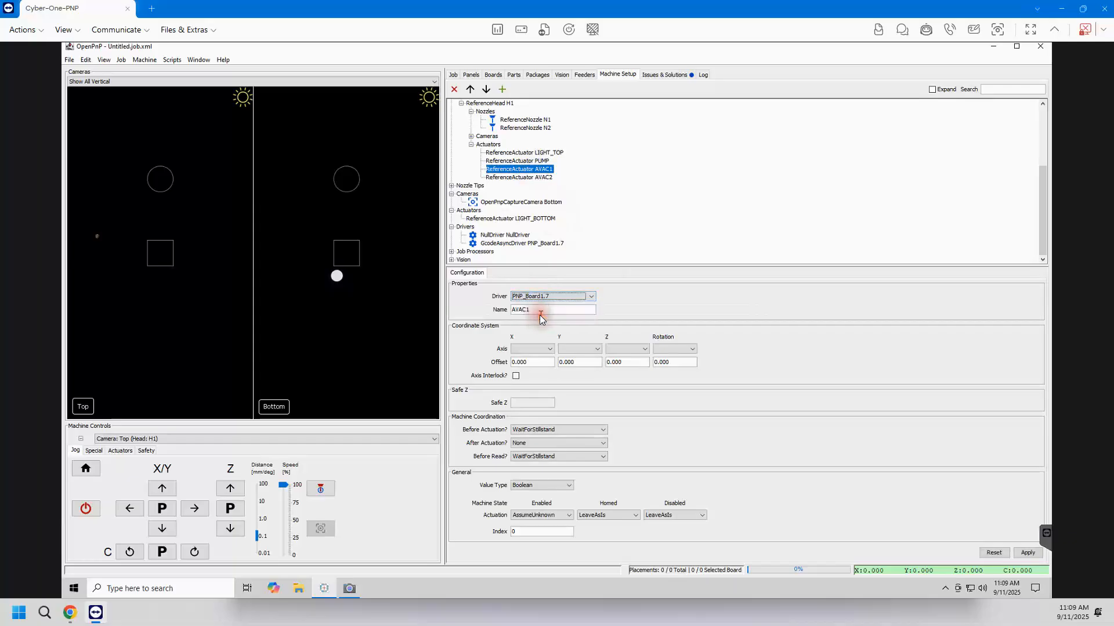
Set AVAC1's axes to x, y, Z1 and rotation C1, and apply the configuration.
{"action": "left_click", "coordinate": [530, 349]}
{"action": "left_click", "coordinate": [530, 359]}
{"action": "left_click", "coordinate": [597, 351]}
{"action": "left_click", "coordinate": [598, 362]}
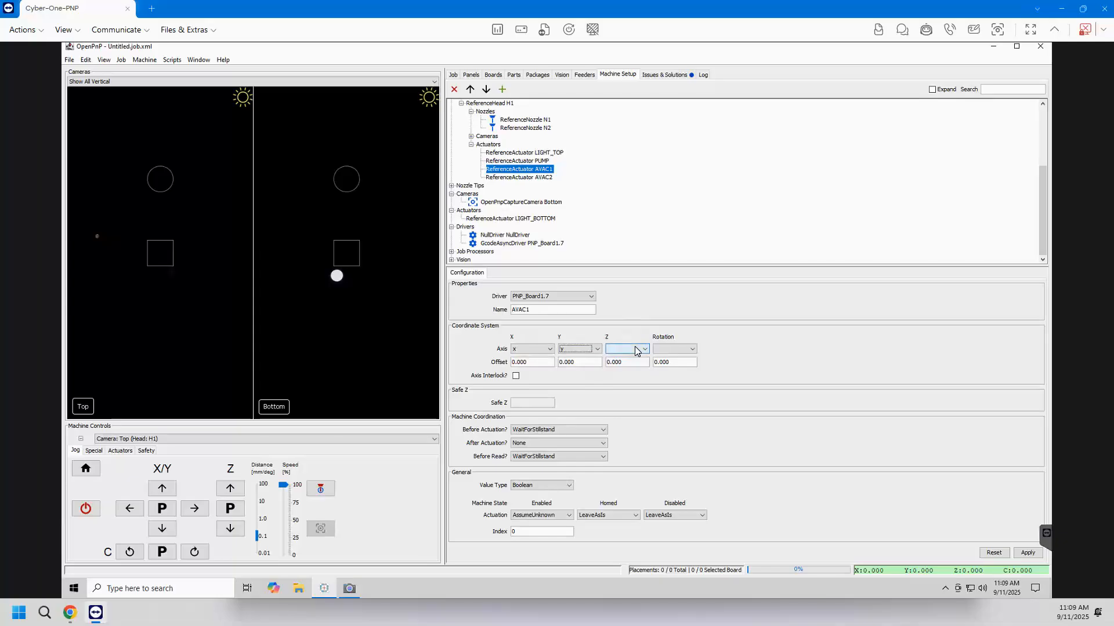
{"action": "left_click", "coordinate": [636, 350]}
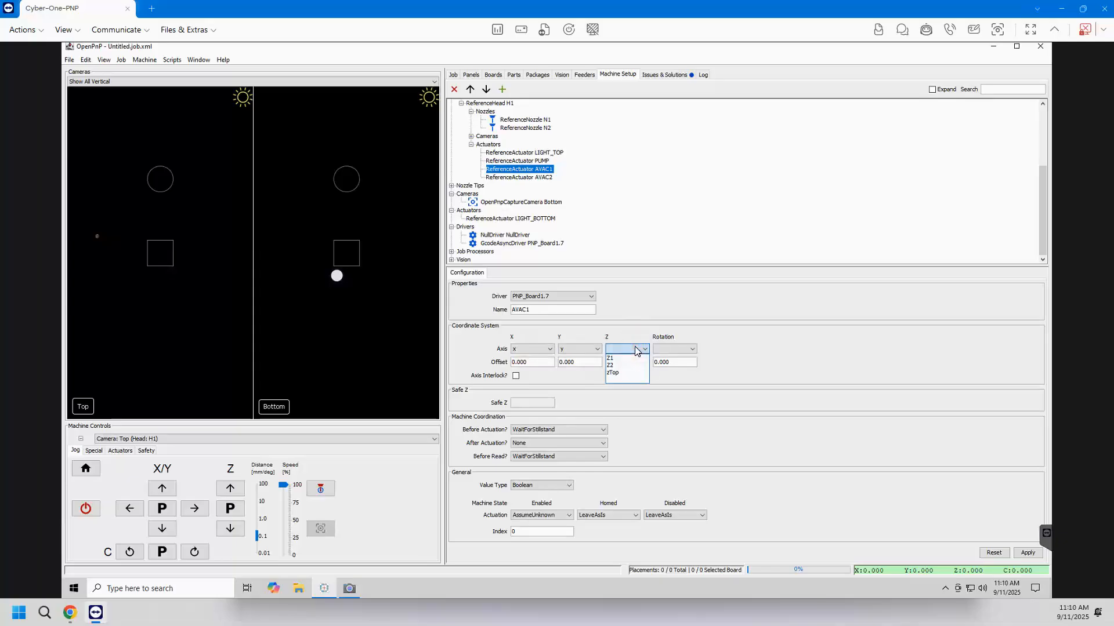
{"action": "left_click", "coordinate": [635, 351]}
{"action": "left_click", "coordinate": [631, 359]}
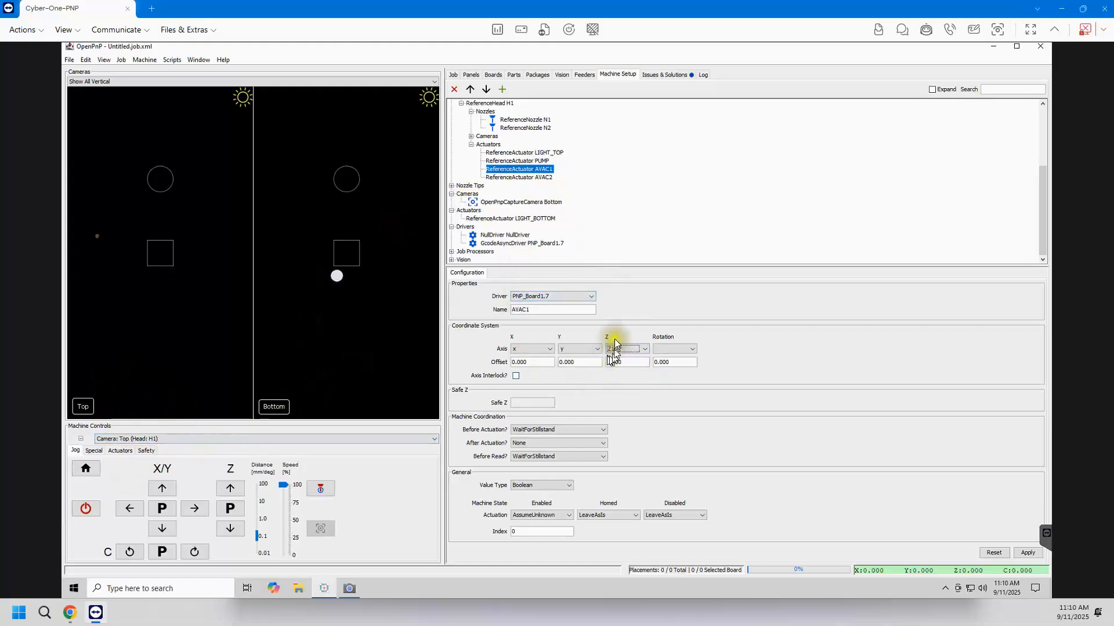
{"action": "left_click", "coordinate": [693, 349]}
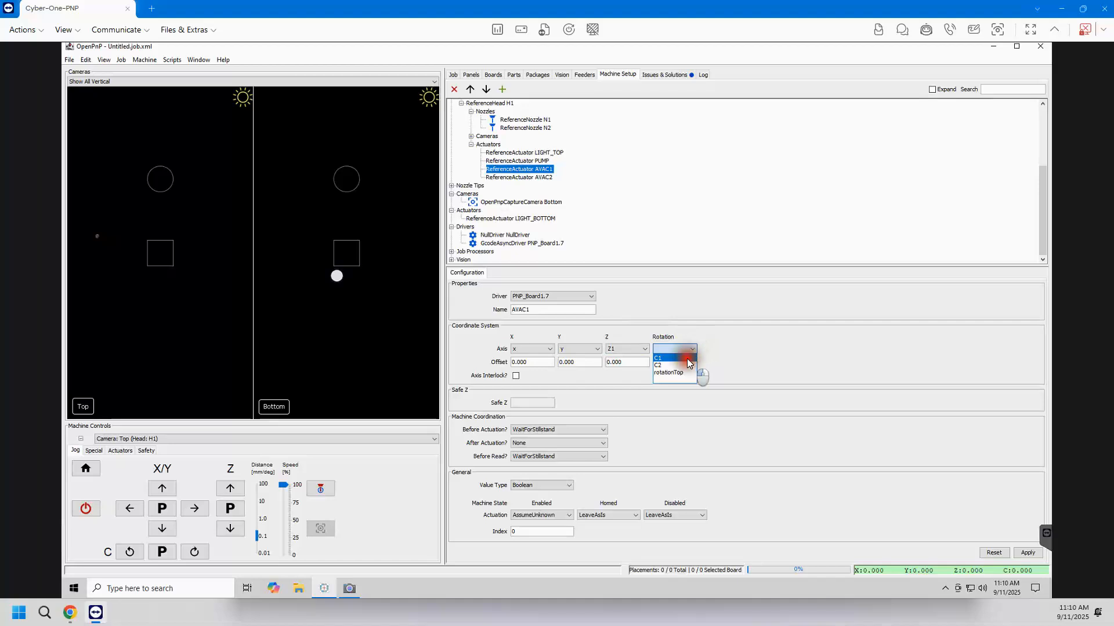
{"action": "left_click", "coordinate": [688, 358]}
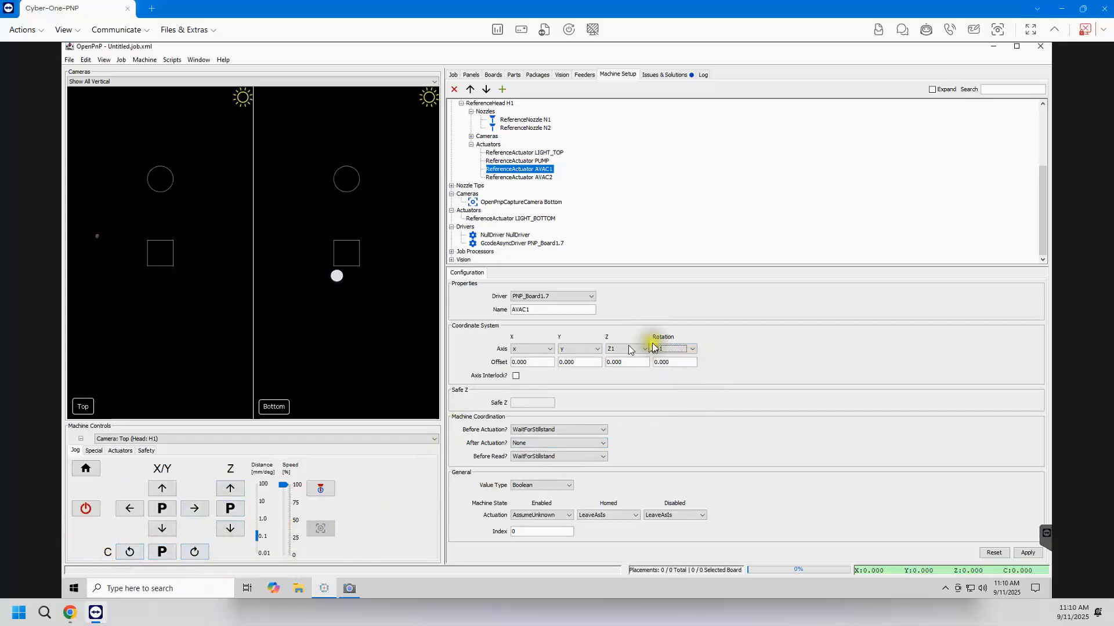
{"action": "left_click", "coordinate": [1027, 552]}
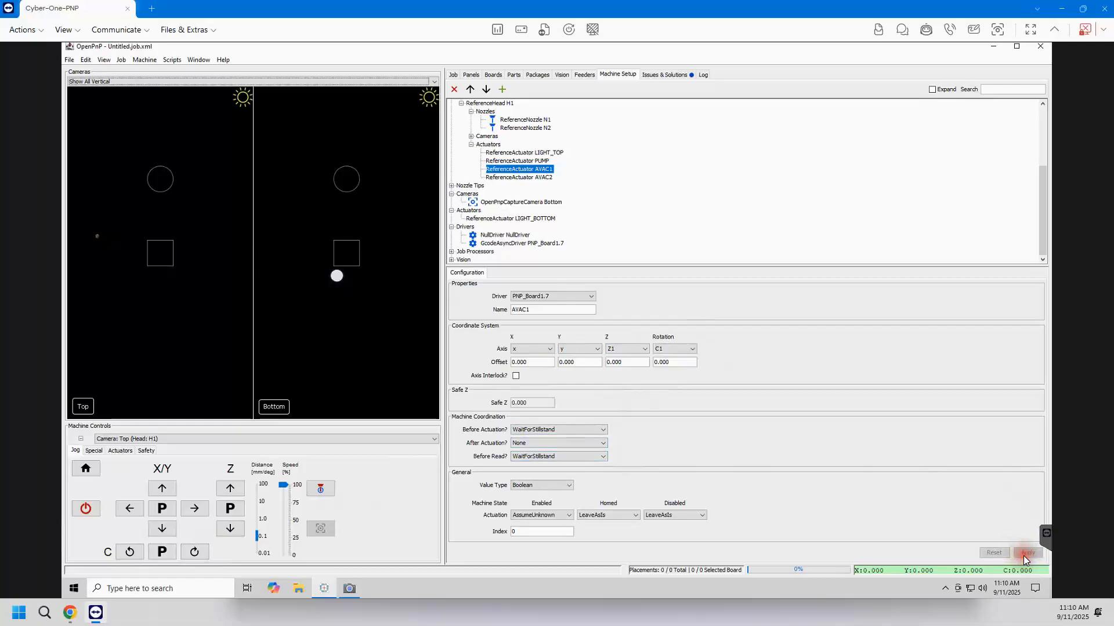
Assign the head actuator AVAC2 to driver PNP_Board1.7.
{"action": "left_click", "coordinate": [531, 177]}
{"action": "left_click", "coordinate": [549, 297]}
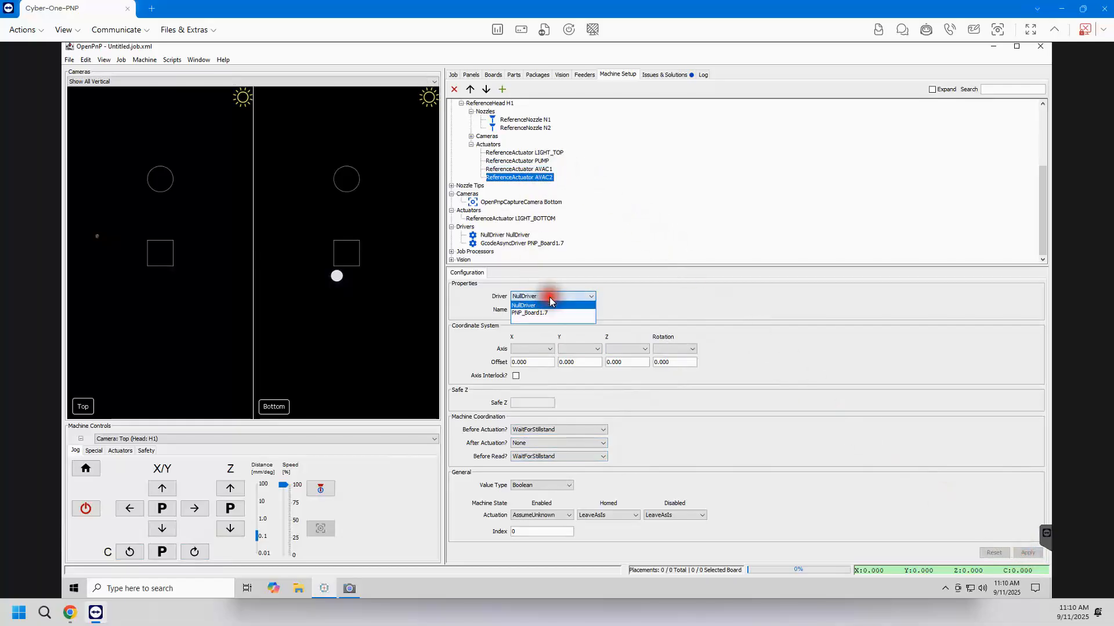
{"action": "left_click", "coordinate": [545, 313]}
Set AVAC2's axes to x, y, Z2 and rotation C2, and apply the configuration.
{"action": "left_click", "coordinate": [545, 349]}
{"action": "left_click", "coordinate": [537, 360]}
{"action": "left_click", "coordinate": [577, 349]}
{"action": "left_click", "coordinate": [577, 359]}
{"action": "left_click", "coordinate": [633, 349]}
{"action": "left_click", "coordinate": [626, 365]}
{"action": "left_click", "coordinate": [664, 349]}
{"action": "left_click", "coordinate": [672, 365]}
{"action": "left_click", "coordinate": [1027, 552]}
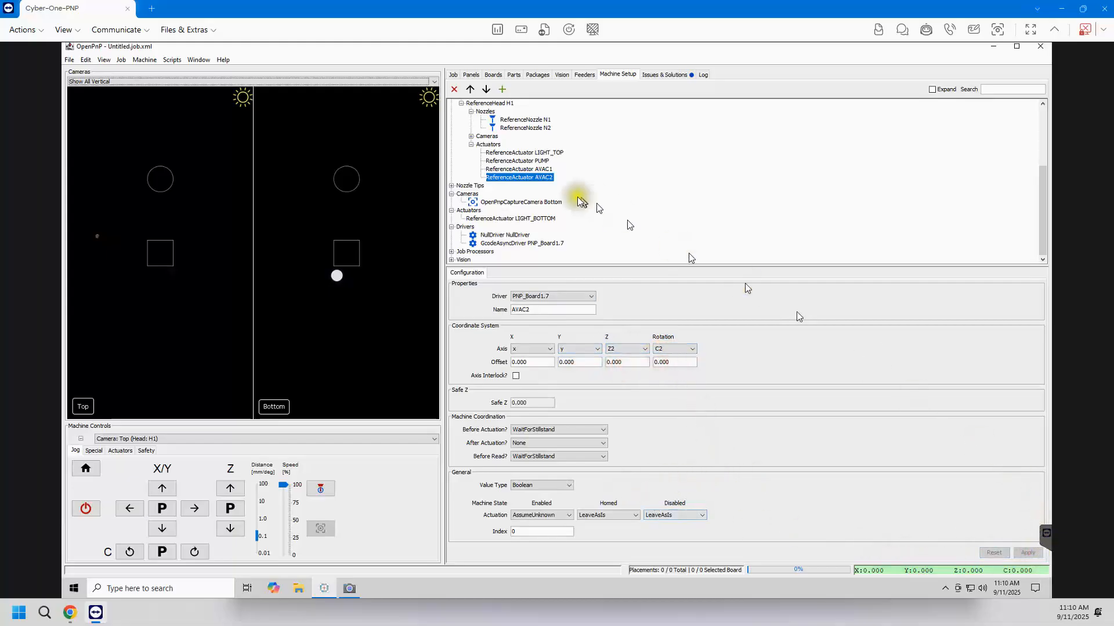
Open driver PNP_Board1.7's G-code for actuator AVAC1 and copy the command {True:M800}{False:M801}.
{"action": "left_click", "coordinate": [517, 243]}
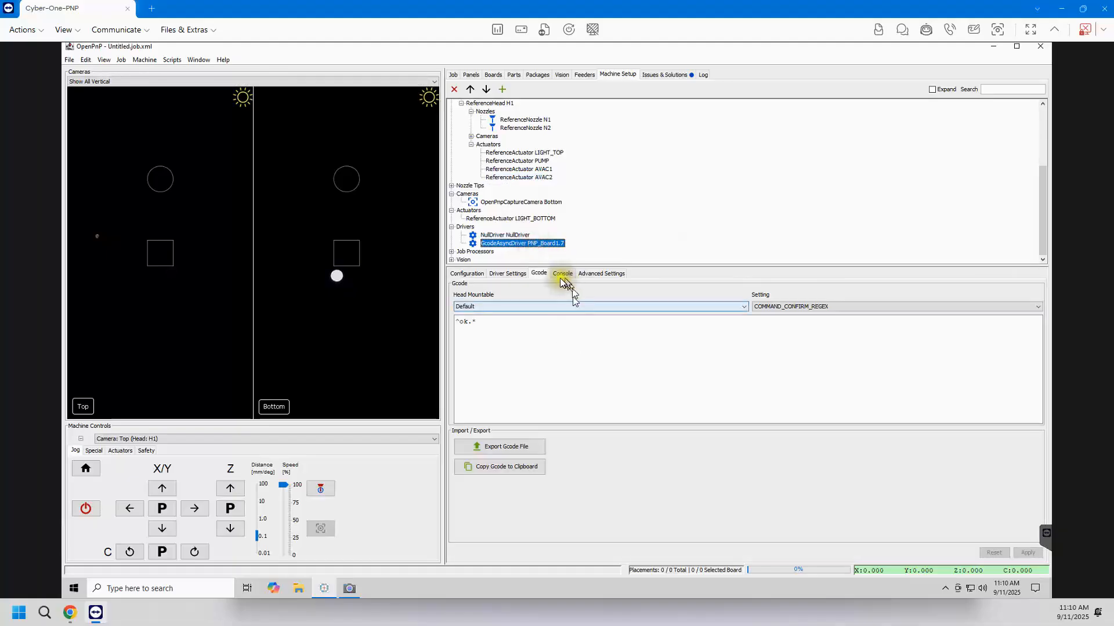
{"action": "left_click", "coordinate": [744, 307]}
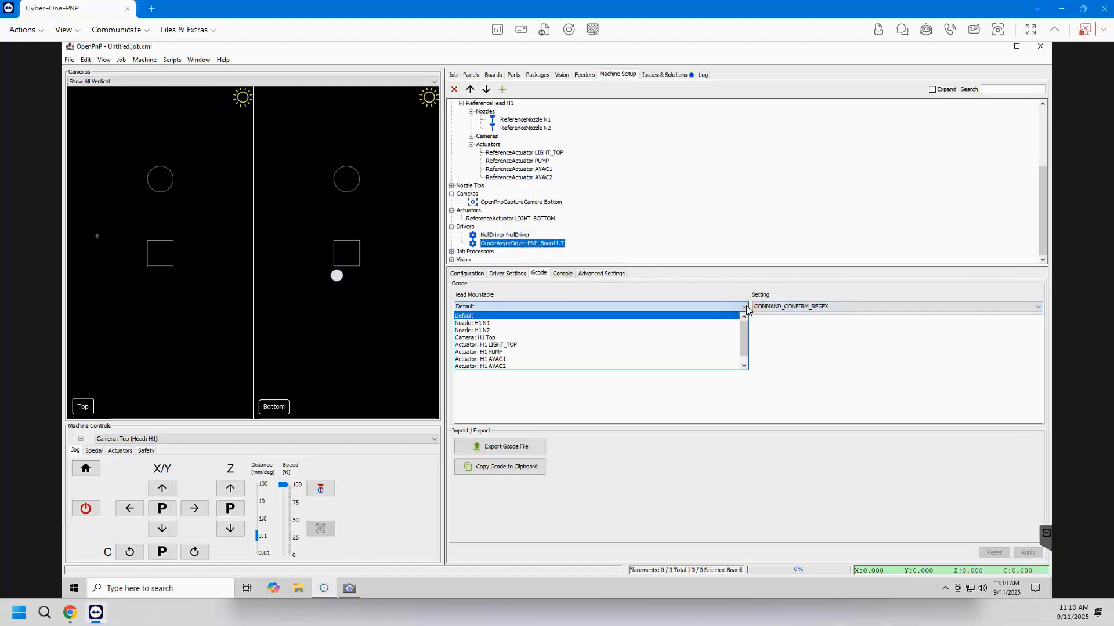
{"action": "left_click", "coordinate": [645, 360]}
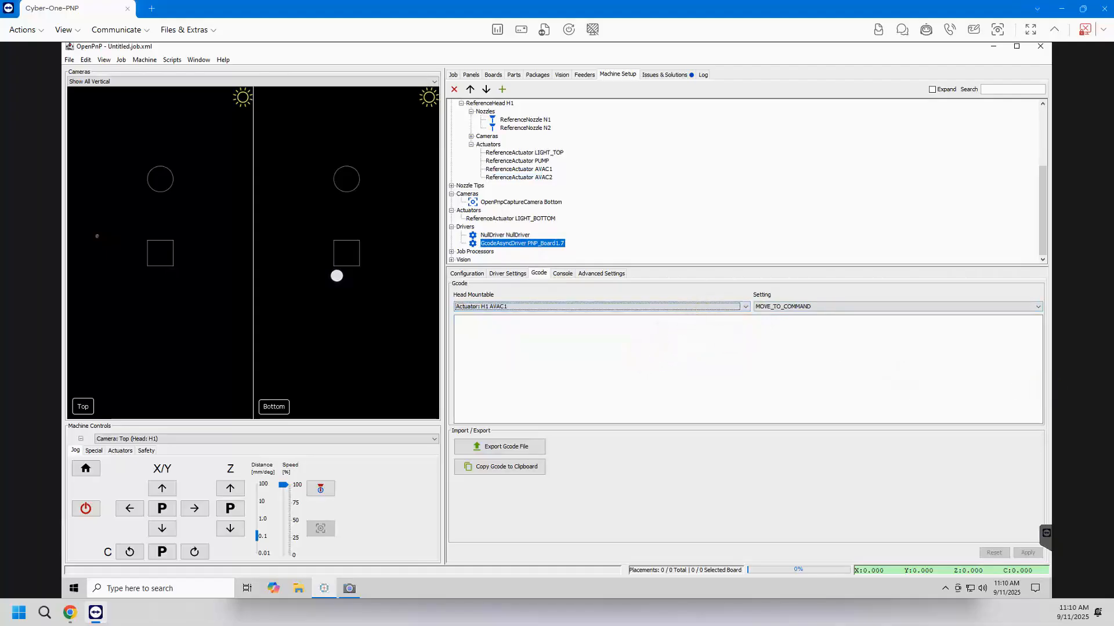
{"action": "key", "text": "ctrl+c"}
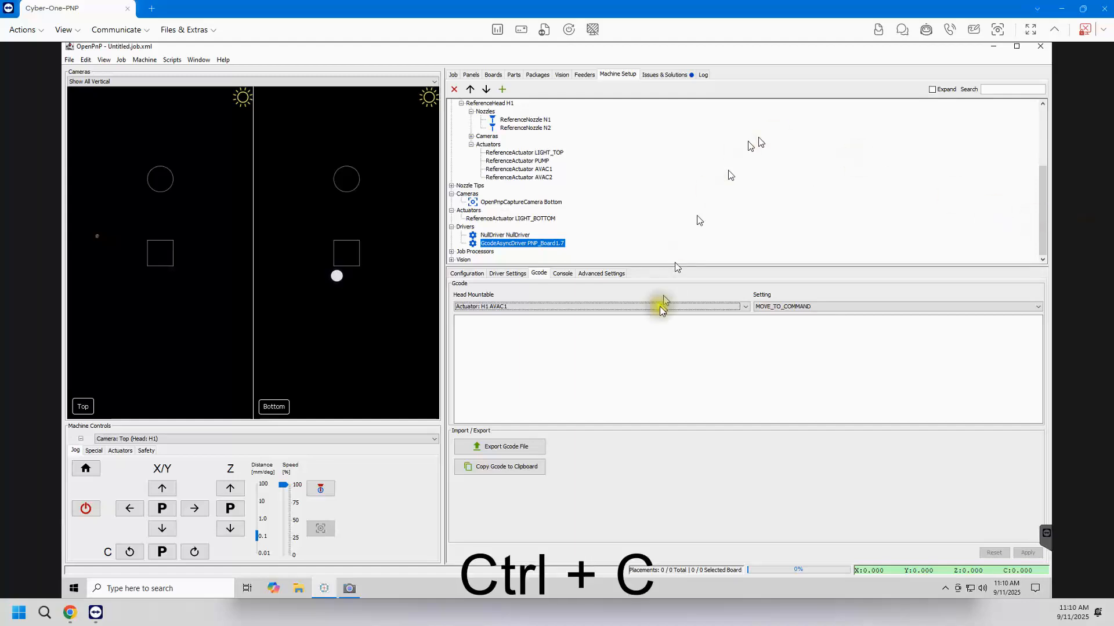
{"action": "left_click", "coordinate": [460, 320]}
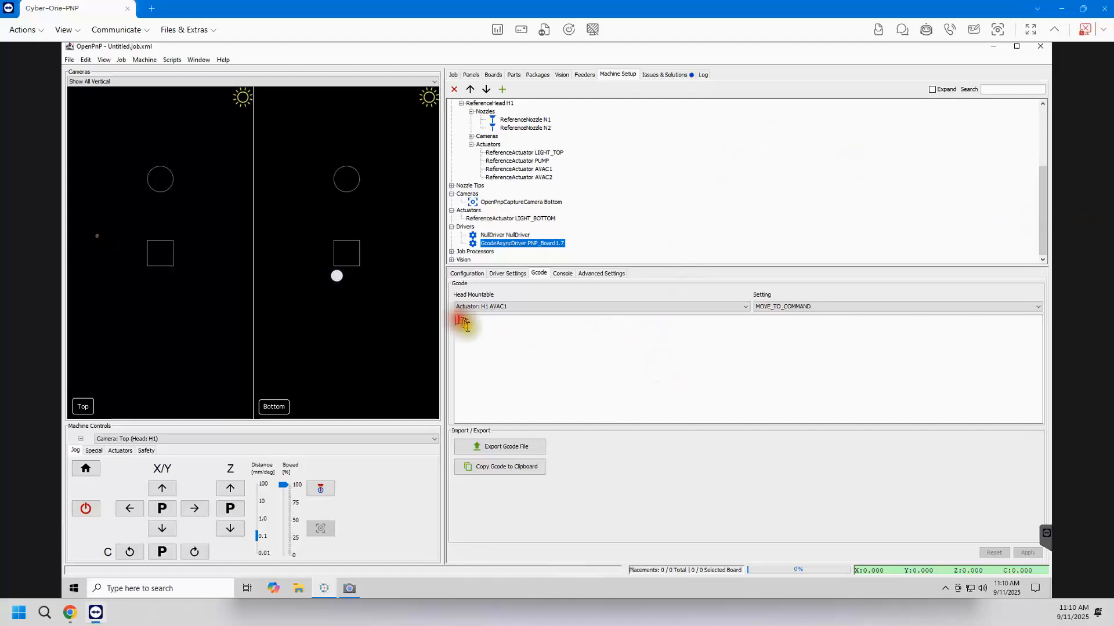
{"action": "key", "text": "ctrl+v"}
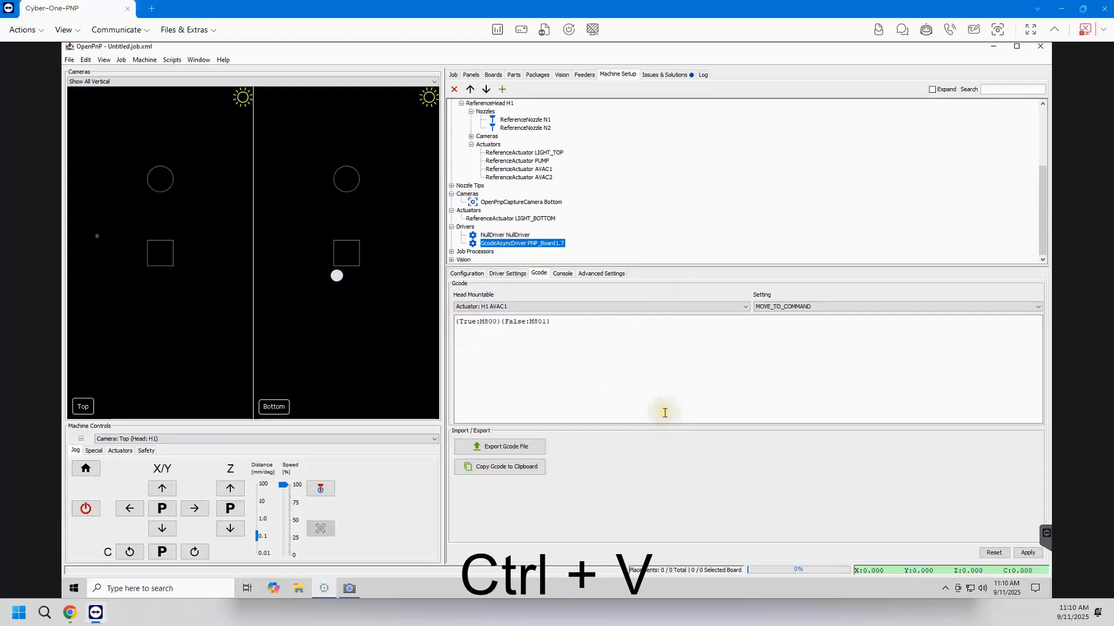
{"action": "left_click", "coordinate": [1028, 553]}
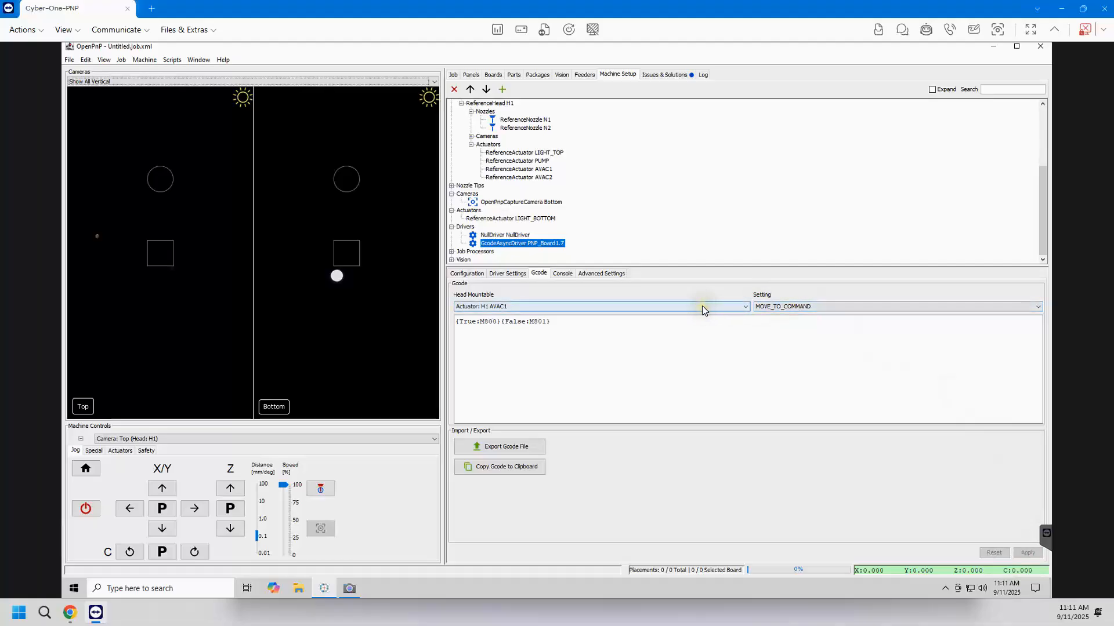
{"action": "left_click", "coordinate": [772, 307]}
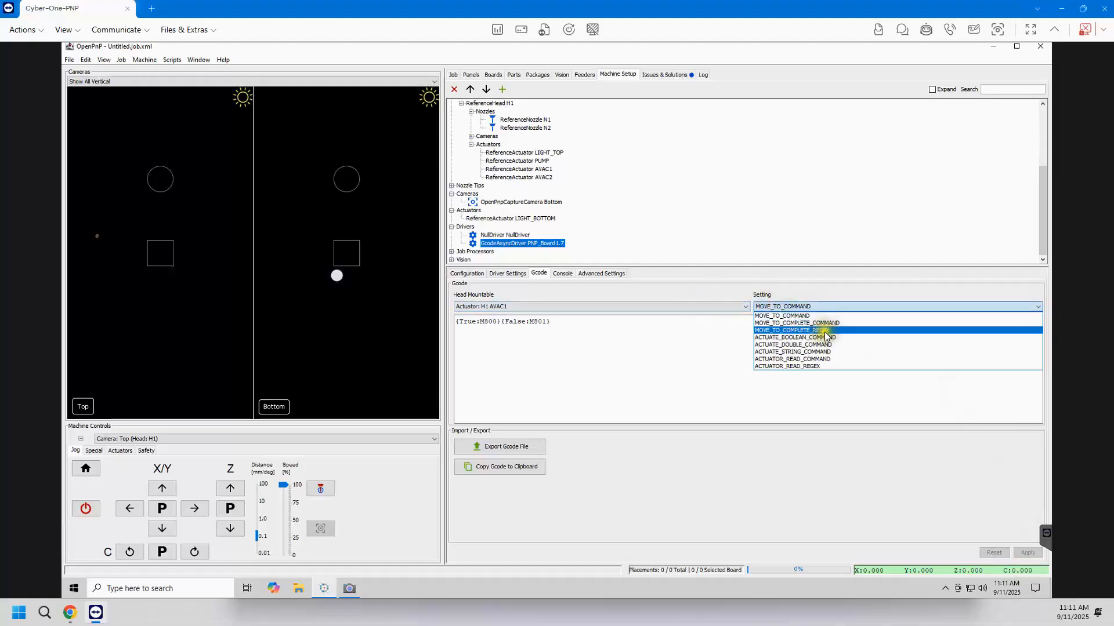
{"action": "left_click", "coordinate": [567, 323]}
{"action": "left_click_drag", "start_coordinate": [567, 323], "coordinate": [390, 301]}
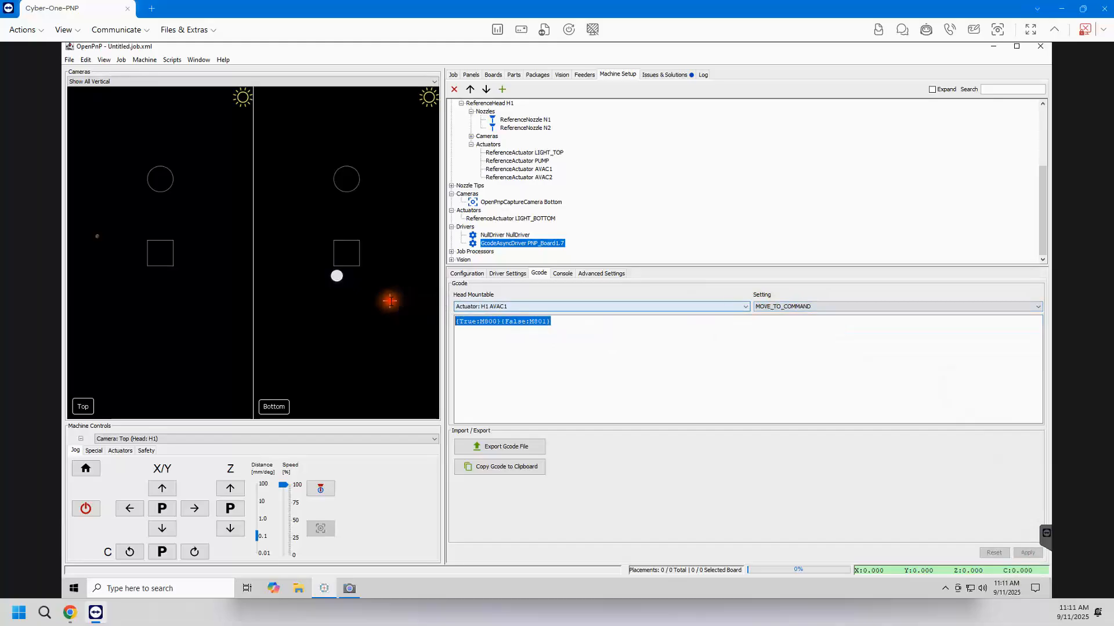
{"action": "key", "text": "Delete"}
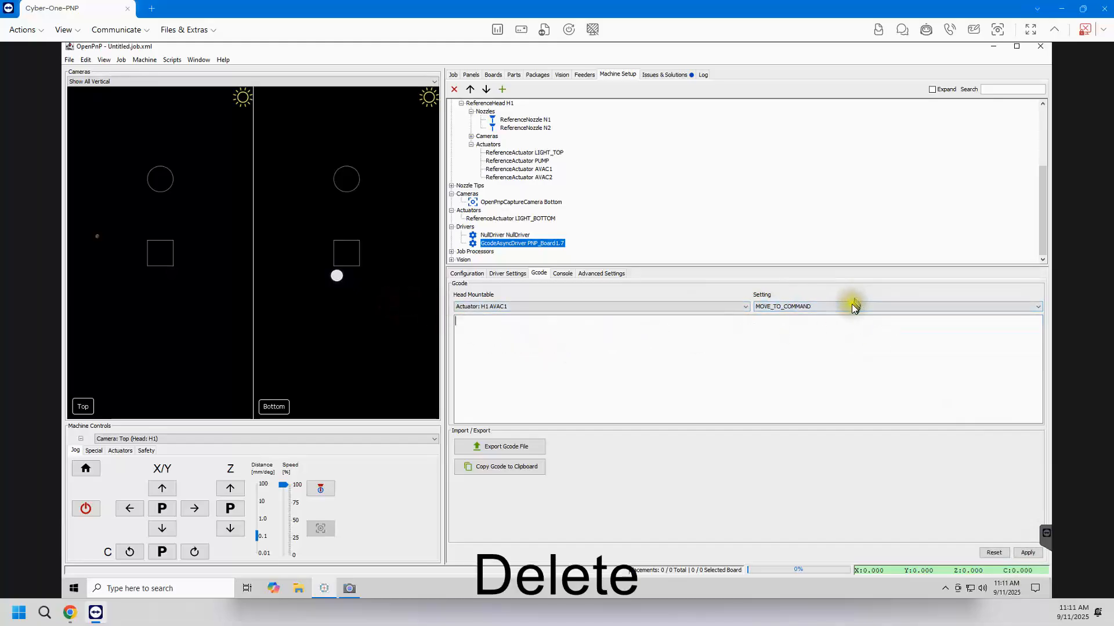
Set AVAC1's ACTUATE_BOOLEAN_COMMAND to {True:M800}{False:M801} and apply it.
{"action": "left_click", "coordinate": [852, 305]}
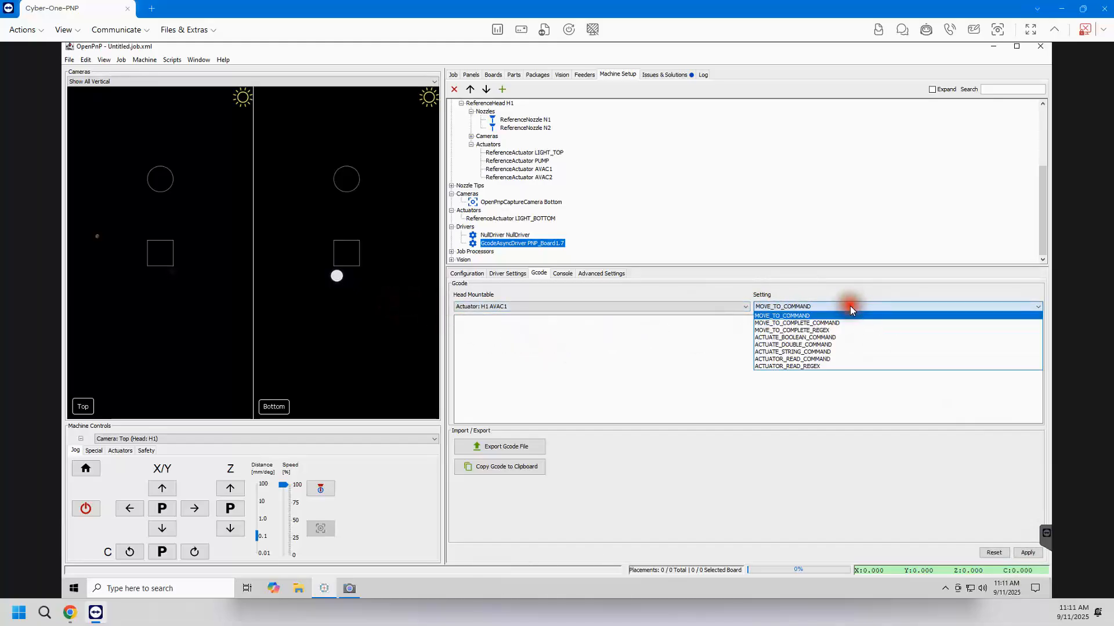
{"action": "left_click", "coordinate": [847, 337]}
{"action": "left_click", "coordinate": [847, 336]}
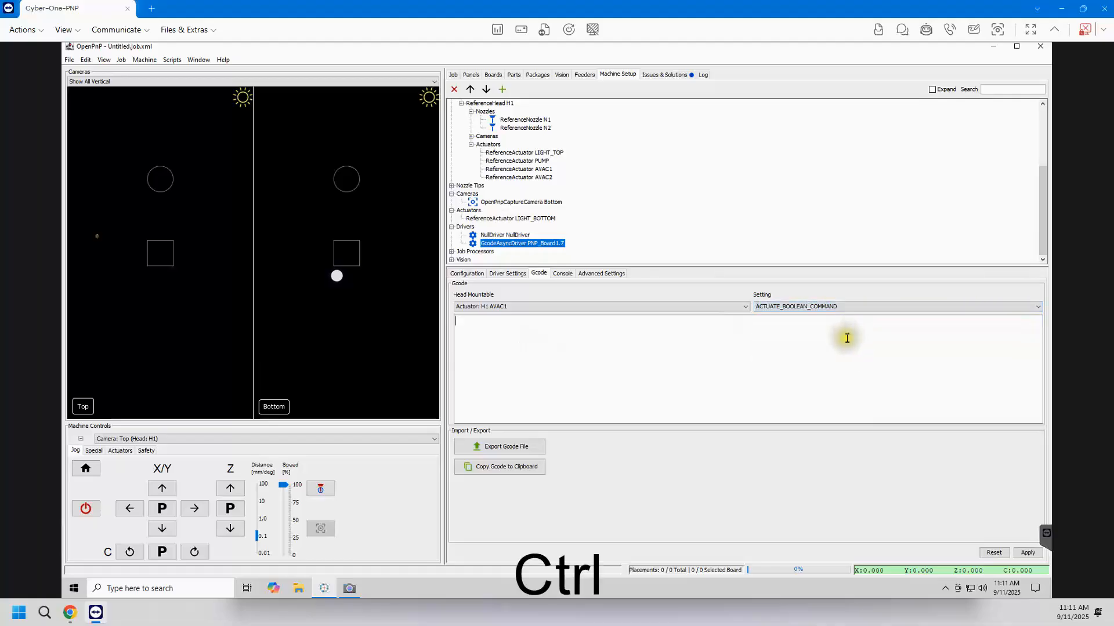
{"action": "key", "text": "ctrl+v"}
{"action": "left_click", "coordinate": [1028, 552]}
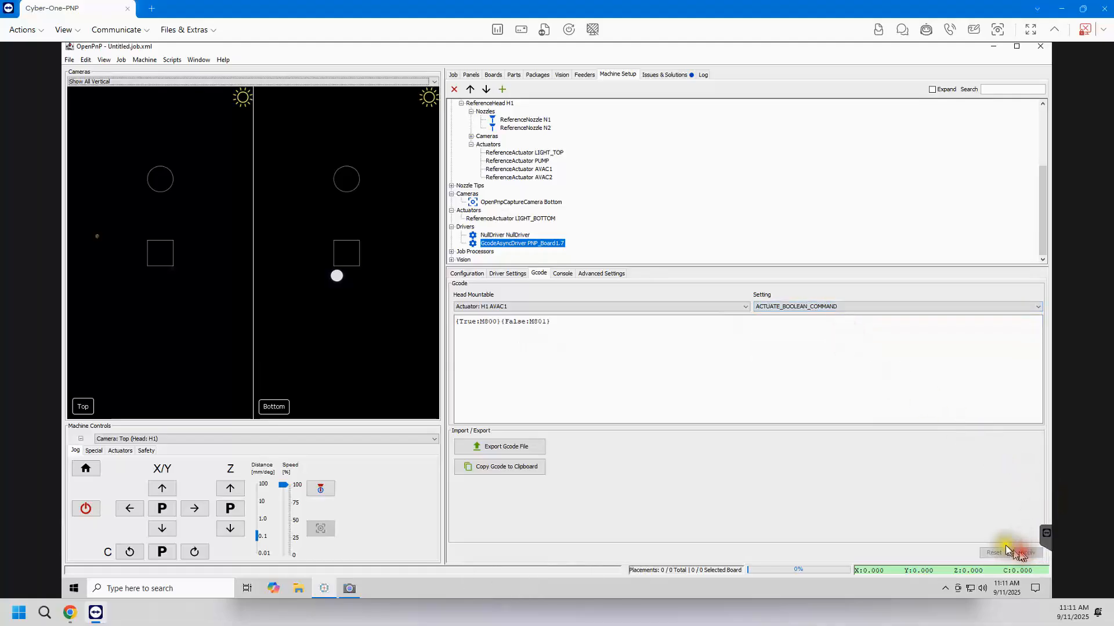
Set the AVAC2 actuator's ACTUATE_BOOLEAN_COMMAND to {True:M802}{False:M803} and apply it.
{"action": "left_click", "coordinate": [536, 307]}
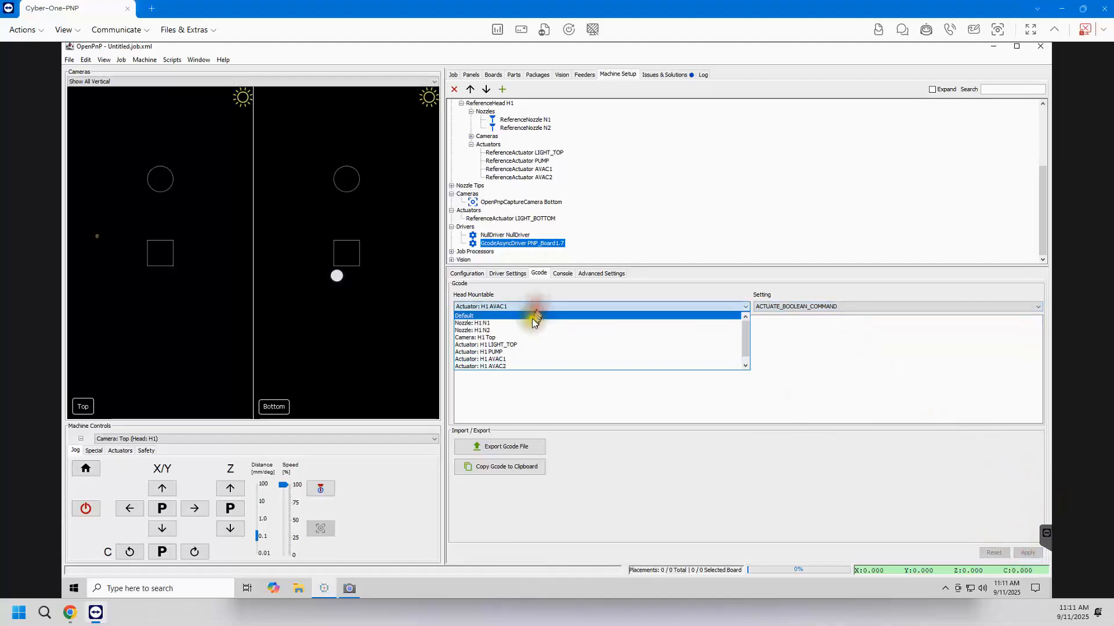
{"action": "left_click", "coordinate": [522, 366]}
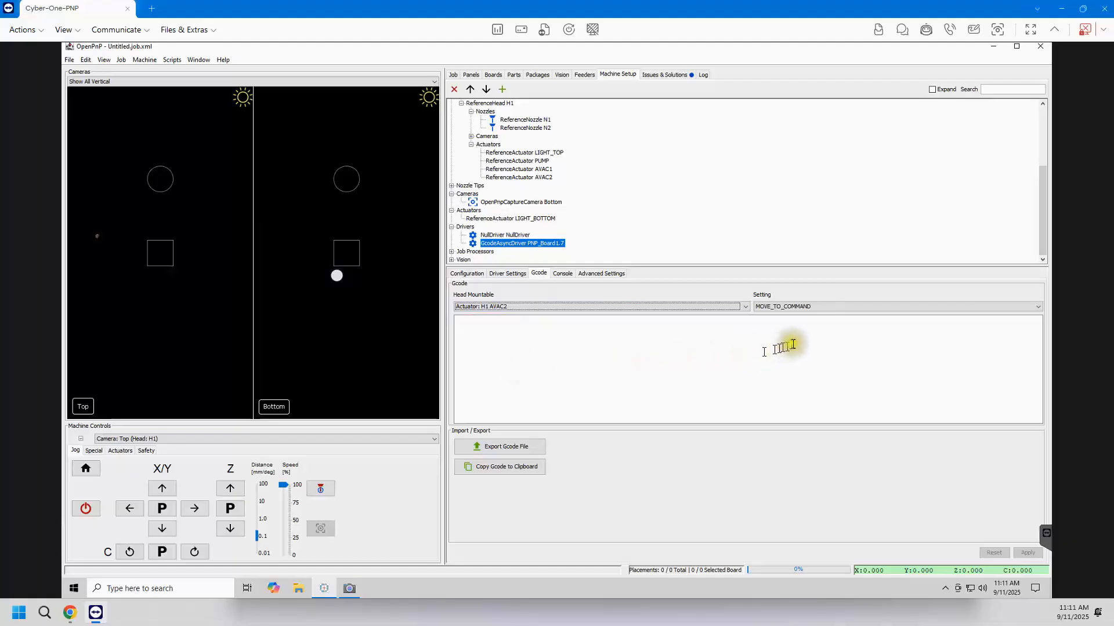
{"action": "left_click", "coordinate": [812, 308]}
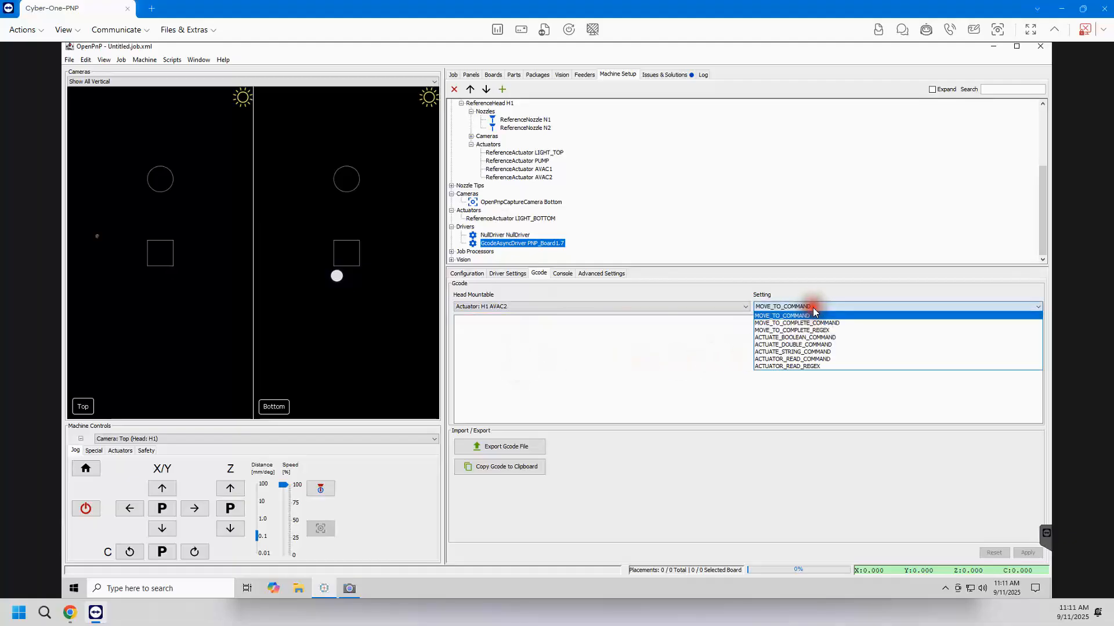
{"action": "left_click", "coordinate": [823, 338]}
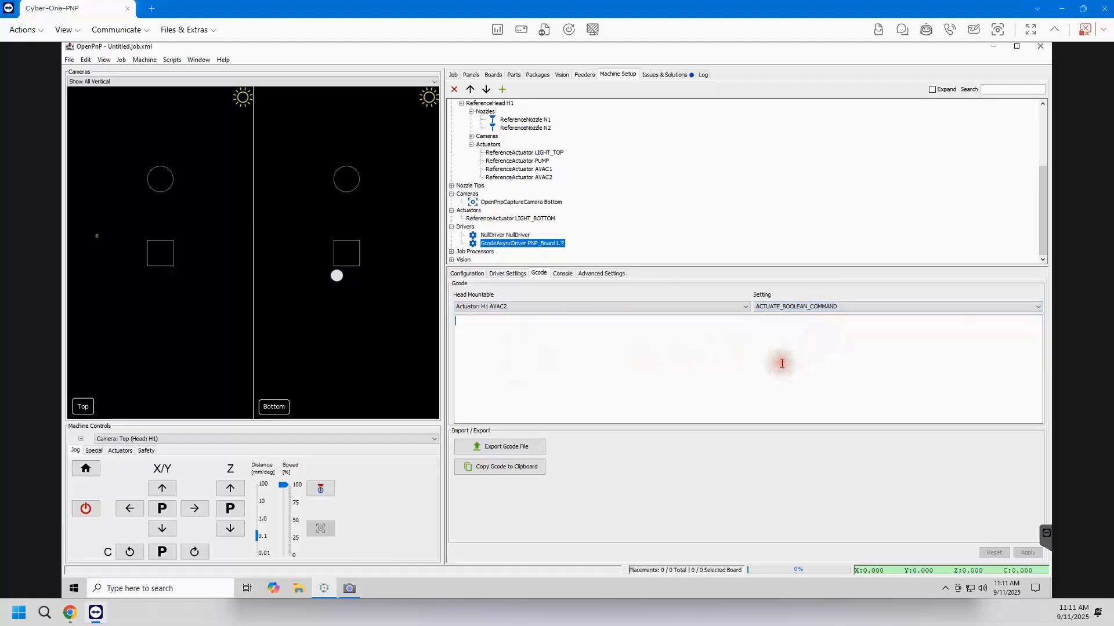
{"action": "key", "text": "ctrl+c"}
{"action": "left_click", "coordinate": [897, 356]}
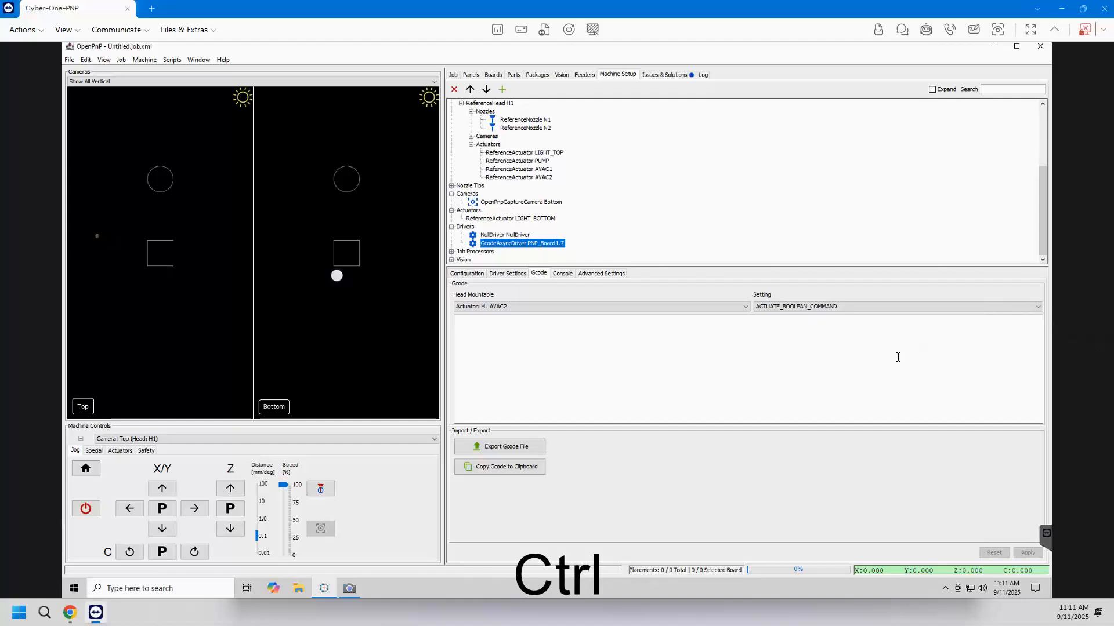
{"action": "key", "text": "ctrl+v"}
{"action": "left_click", "coordinate": [1025, 554]}
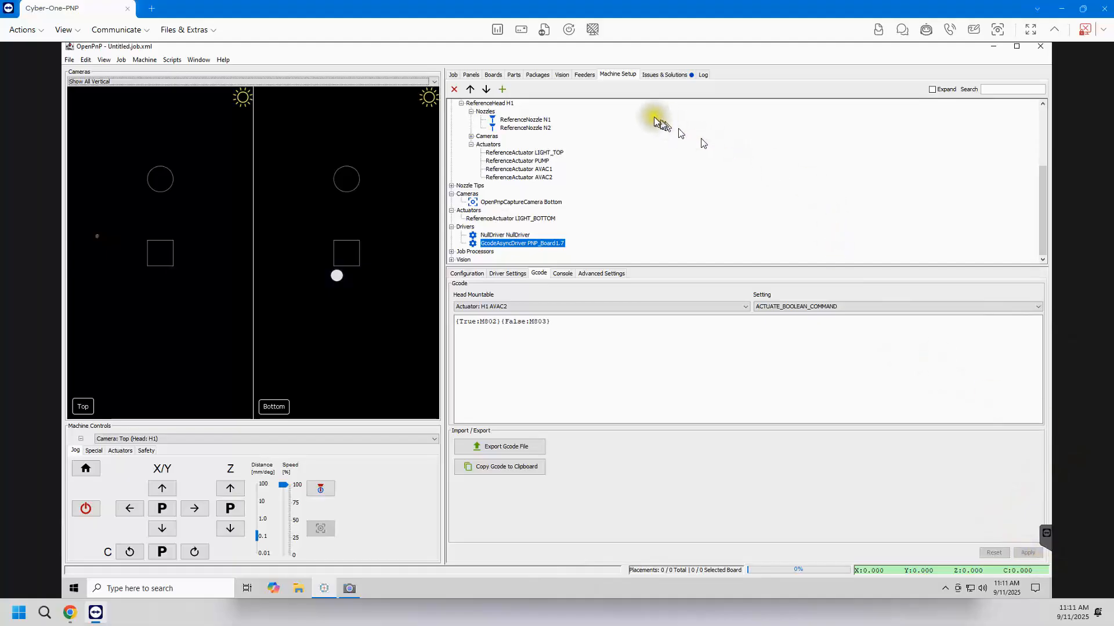
Run the issues search again and accept the Safe Z solutions for actuators AVAC1 and AVAC2.
{"action": "left_click", "coordinate": [667, 78]}
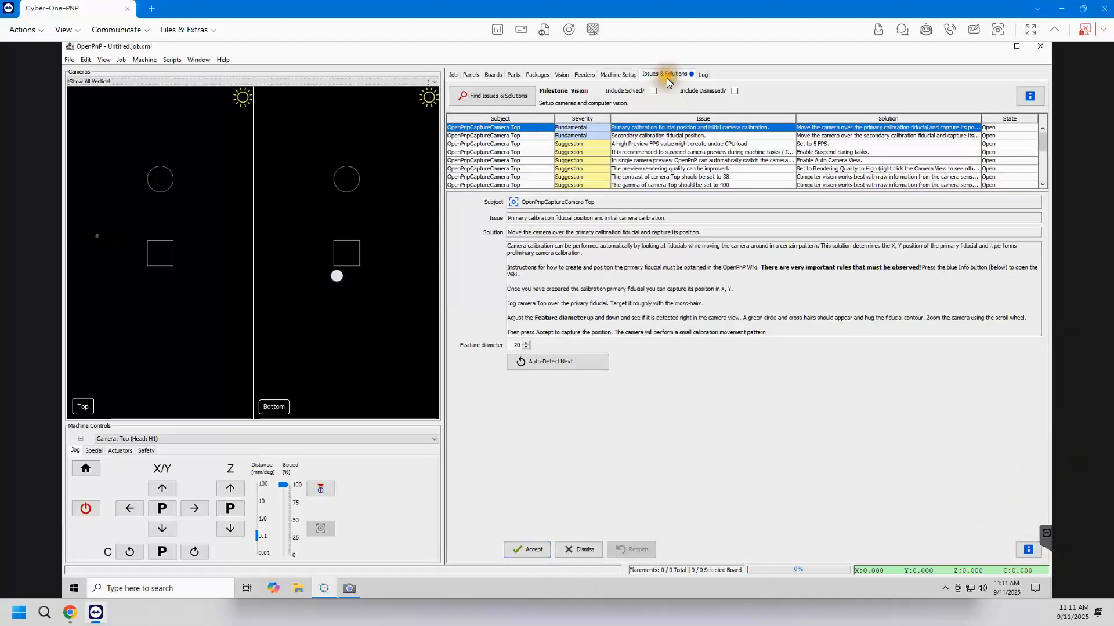
{"action": "left_click", "coordinate": [491, 95]}
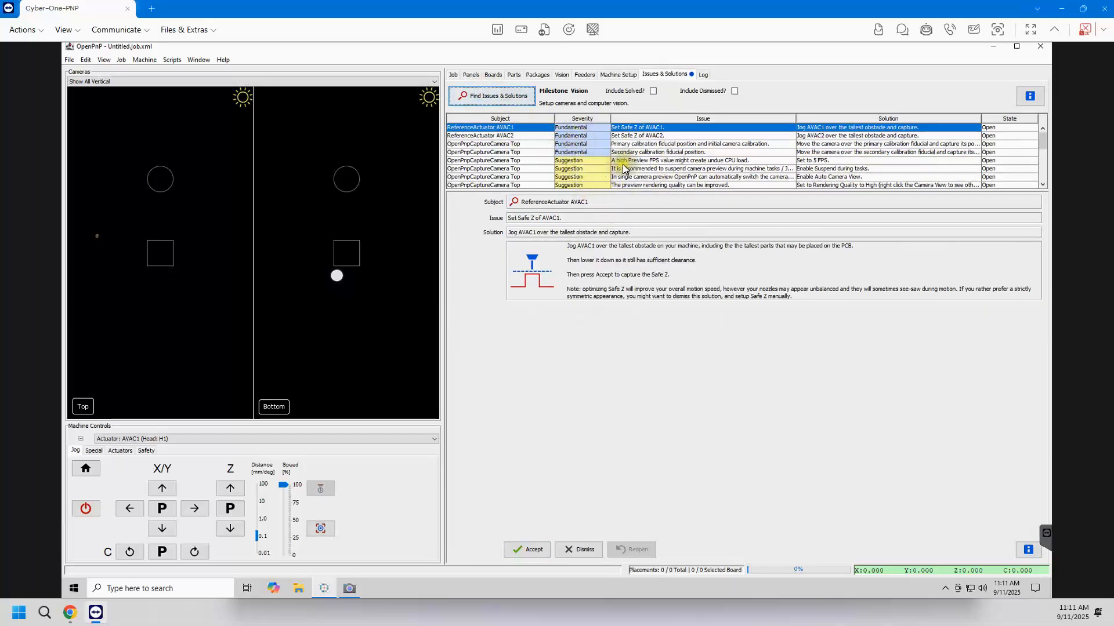
{"action": "left_click", "coordinate": [666, 127]}
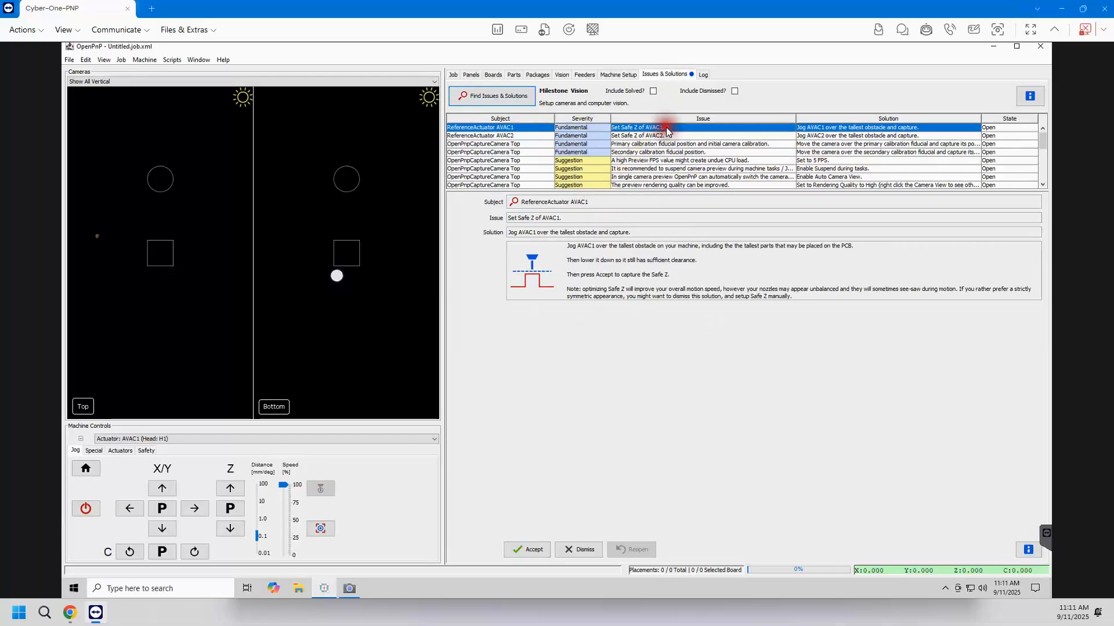
{"action": "left_click", "coordinate": [528, 549]}
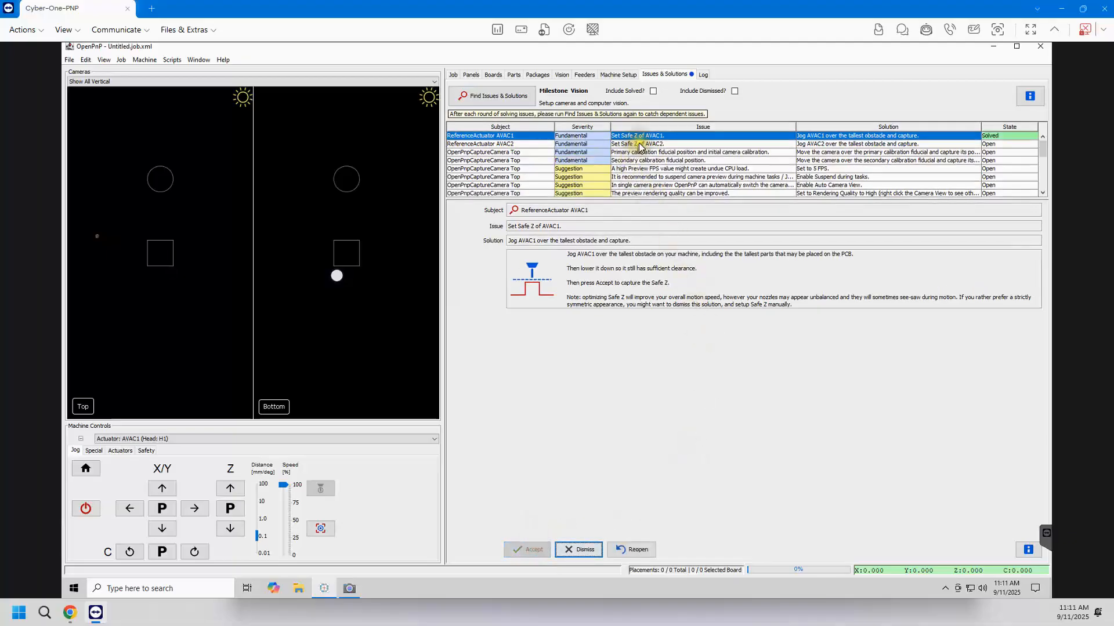
{"action": "left_click", "coordinate": [635, 143]}
{"action": "left_click", "coordinate": [537, 551]}
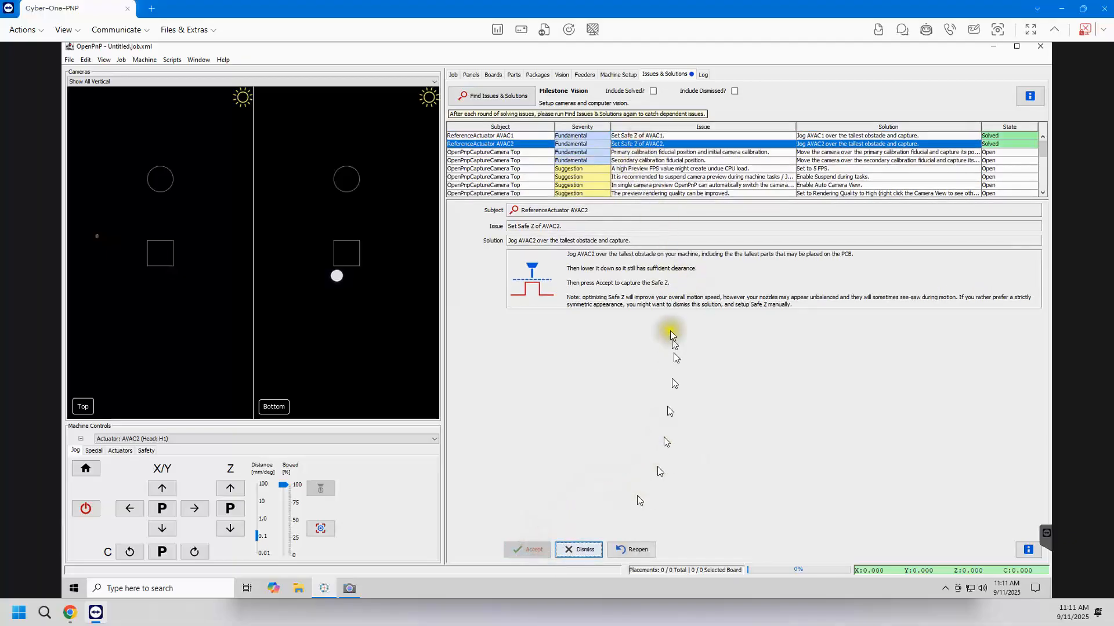
Open the Top camera's primary calibration fiducial issue, switch on the Top and Bottom camera lights, and check the machine in the Camera app.
{"action": "left_click", "coordinate": [639, 153]}
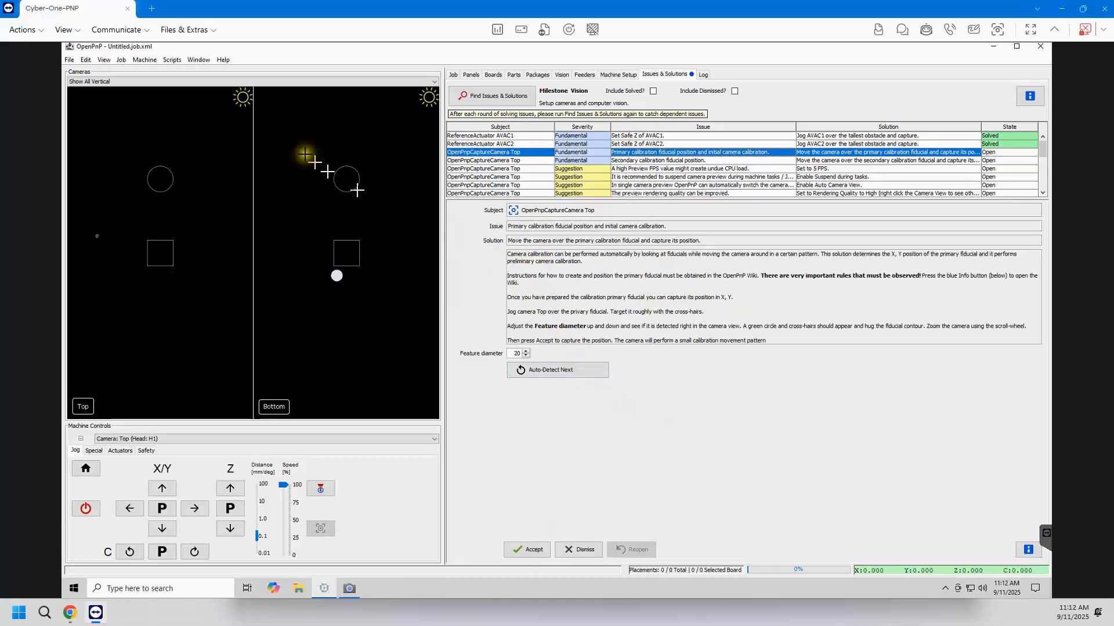
{"action": "left_click", "coordinate": [242, 97]}
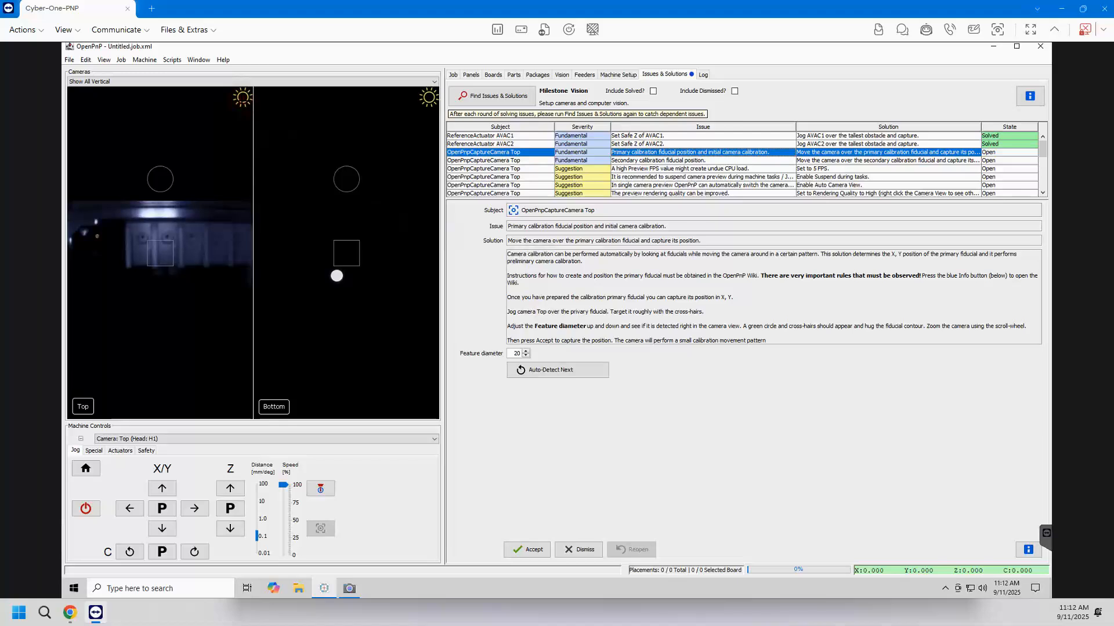
{"action": "left_click", "coordinate": [429, 98]}
{"action": "left_click", "coordinate": [350, 589]}
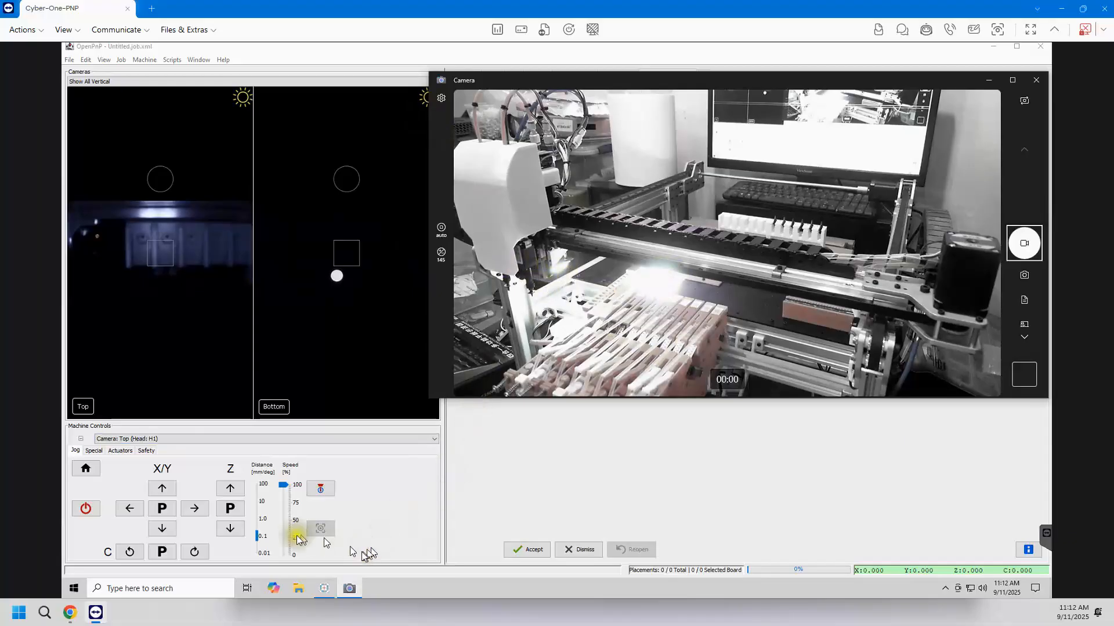
{"action": "left_click", "coordinate": [483, 493]}
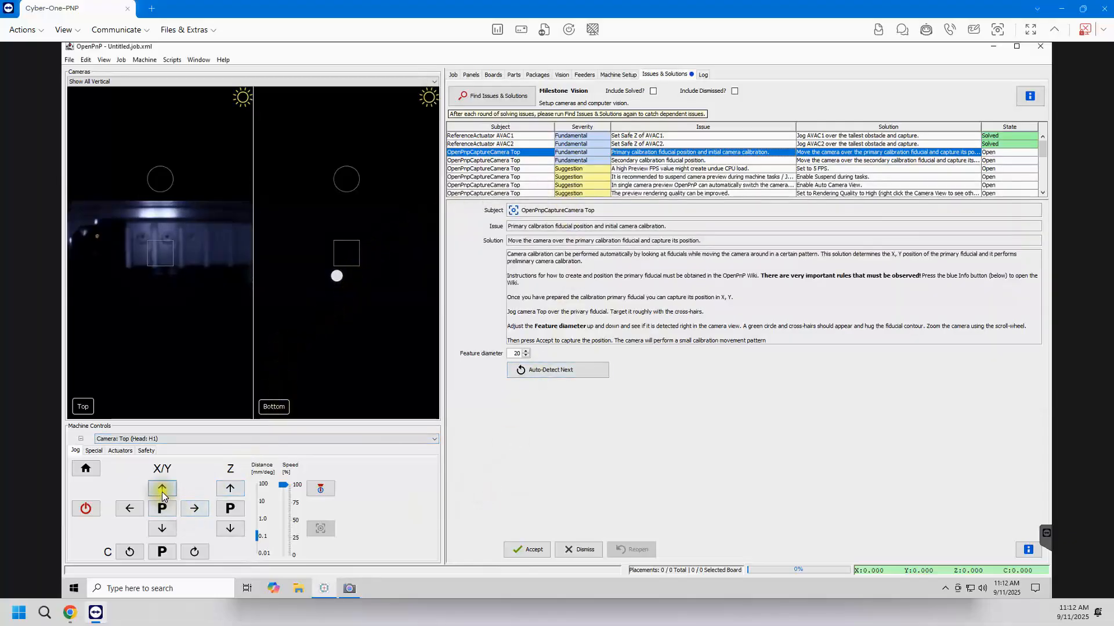
Set the jog distance to 10 mm and jog the Top camera to Y 90.
{"action": "left_click", "coordinate": [256, 499]}
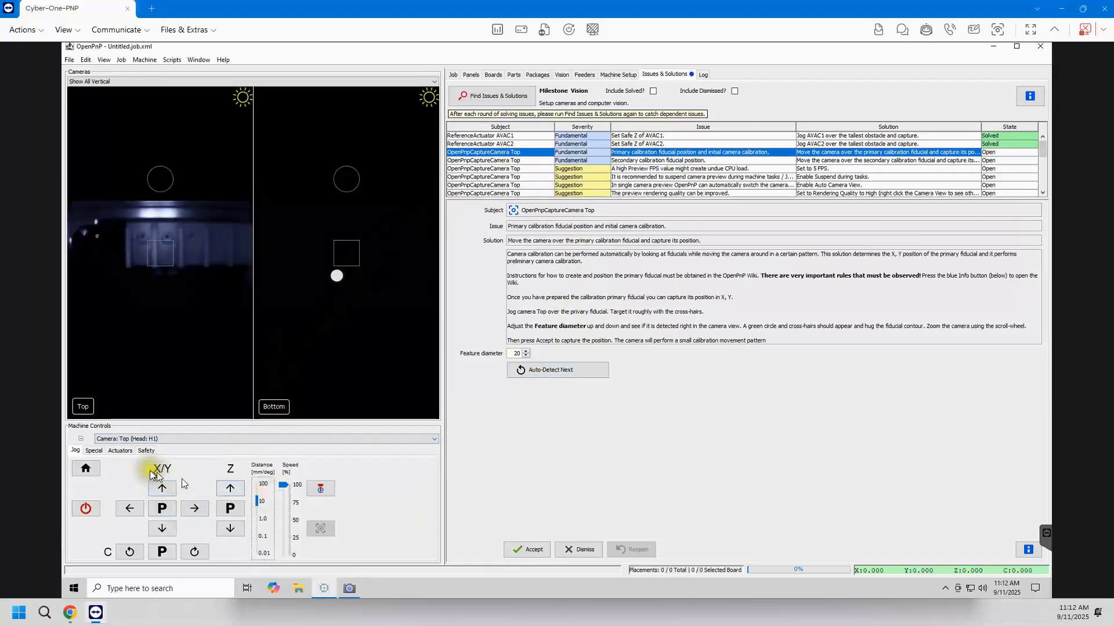
{"action": "left_click", "coordinate": [162, 488]}
{"action": "left_click", "coordinate": [162, 488]}
{"action": "left_click", "coordinate": [162, 488]}
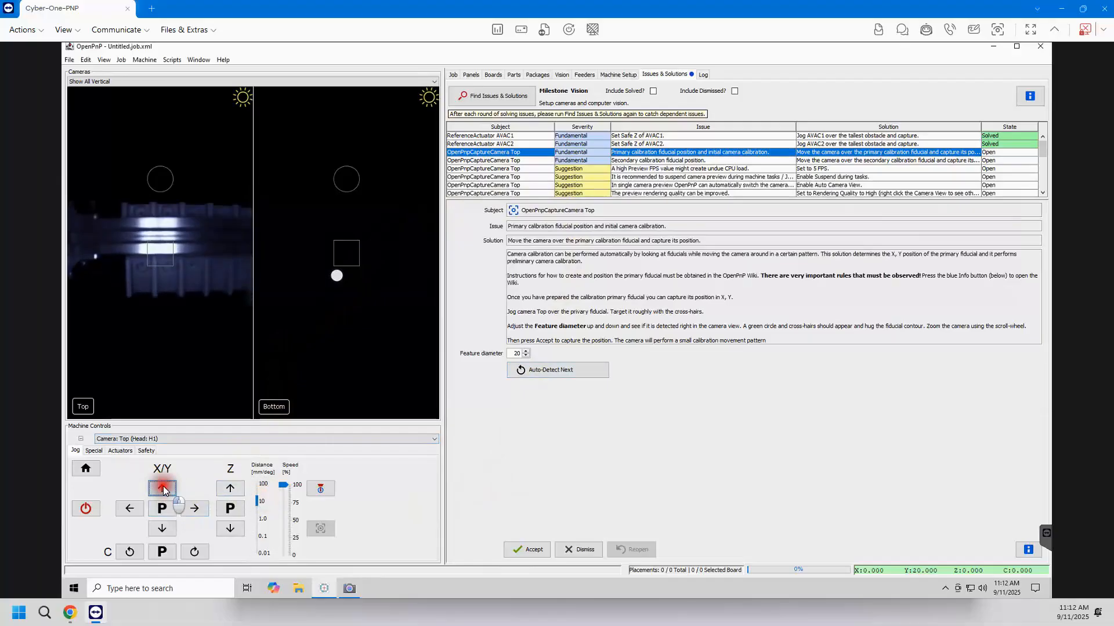
{"action": "left_click", "coordinate": [162, 488]}
{"action": "left_click", "coordinate": [163, 488]}
{"action": "left_click", "coordinate": [162, 488]}
{"action": "left_click", "coordinate": [163, 487]}
{"action": "left_click", "coordinate": [163, 488]}
{"action": "left_click", "coordinate": [162, 488]}
Jog the Top camera to X 60 and further in positive Y until the primary fiducial comes into view.
{"action": "left_click", "coordinate": [195, 508]}
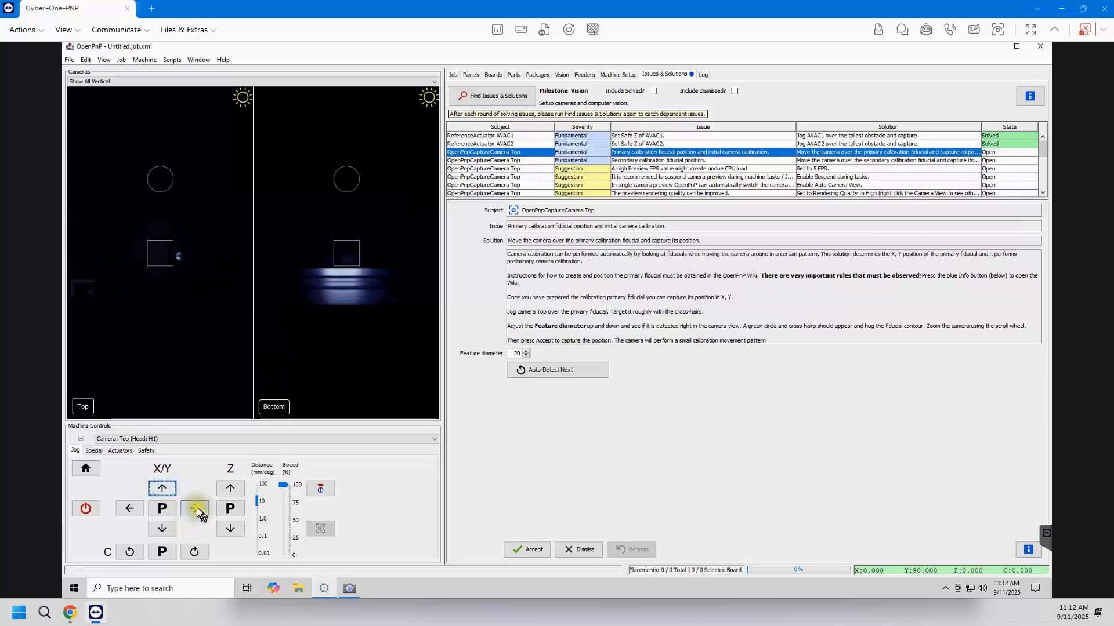
{"action": "left_click", "coordinate": [195, 508]}
{"action": "left_click", "coordinate": [195, 509]}
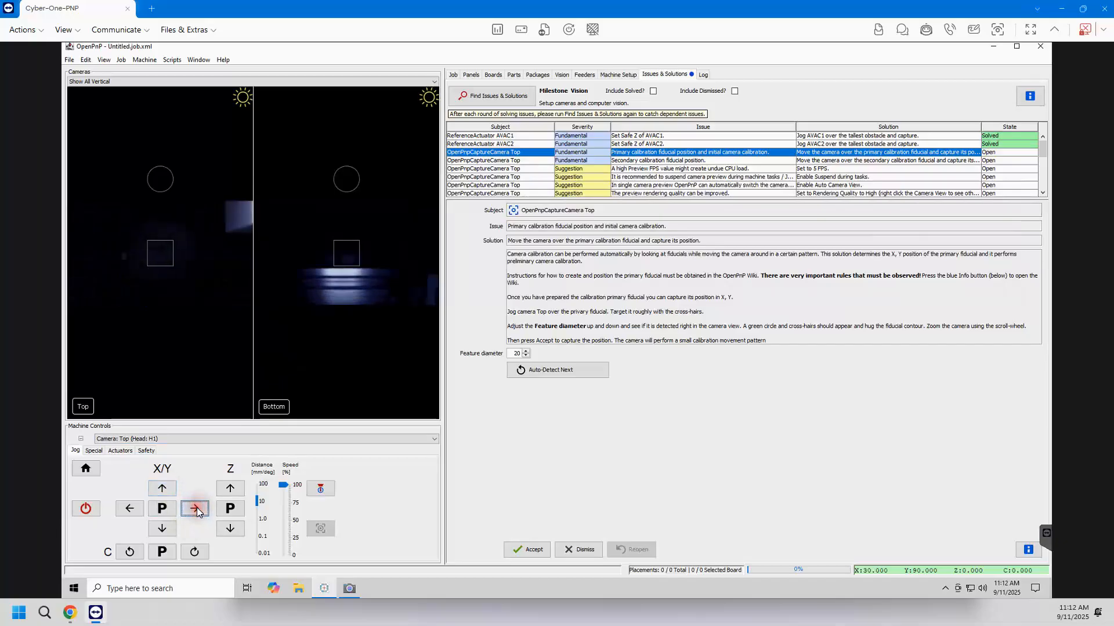
{"action": "left_click", "coordinate": [195, 508]}
{"action": "left_click", "coordinate": [195, 509]}
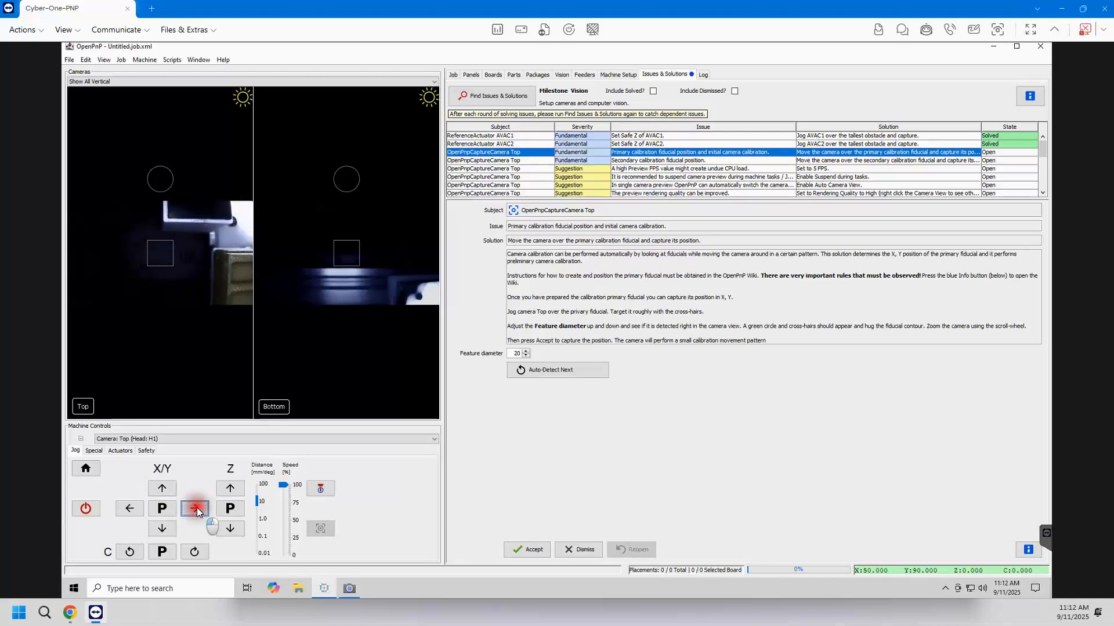
{"action": "left_click", "coordinate": [195, 508]}
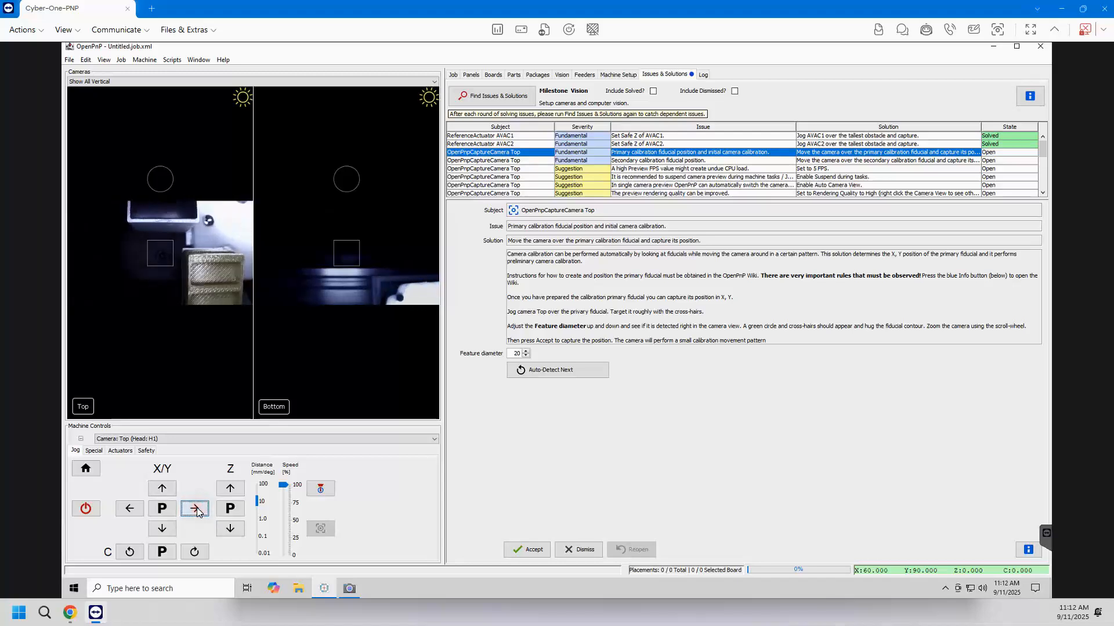
{"action": "left_click", "coordinate": [159, 491]}
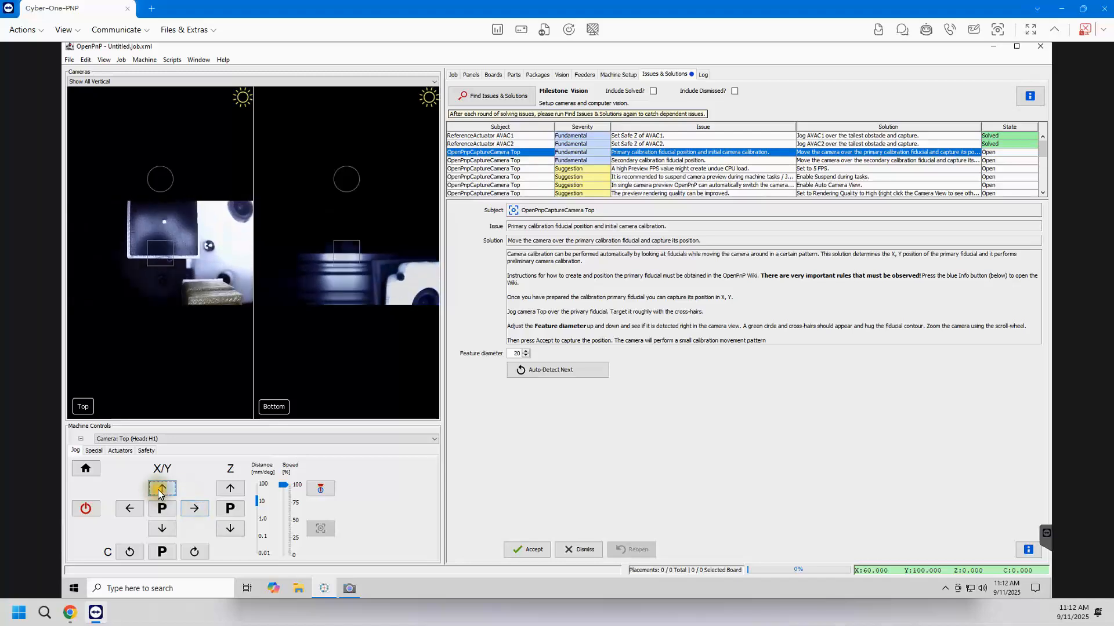
Centre the Top camera over the primary fiducial at X 61, Y 108 using 1 mm jogs.
{"action": "scroll", "coordinate": [181, 285], "scroll_direction": "up", "scroll_amount": 5}
{"action": "left_click", "coordinate": [259, 519]}
{"action": "left_click", "coordinate": [194, 510]}
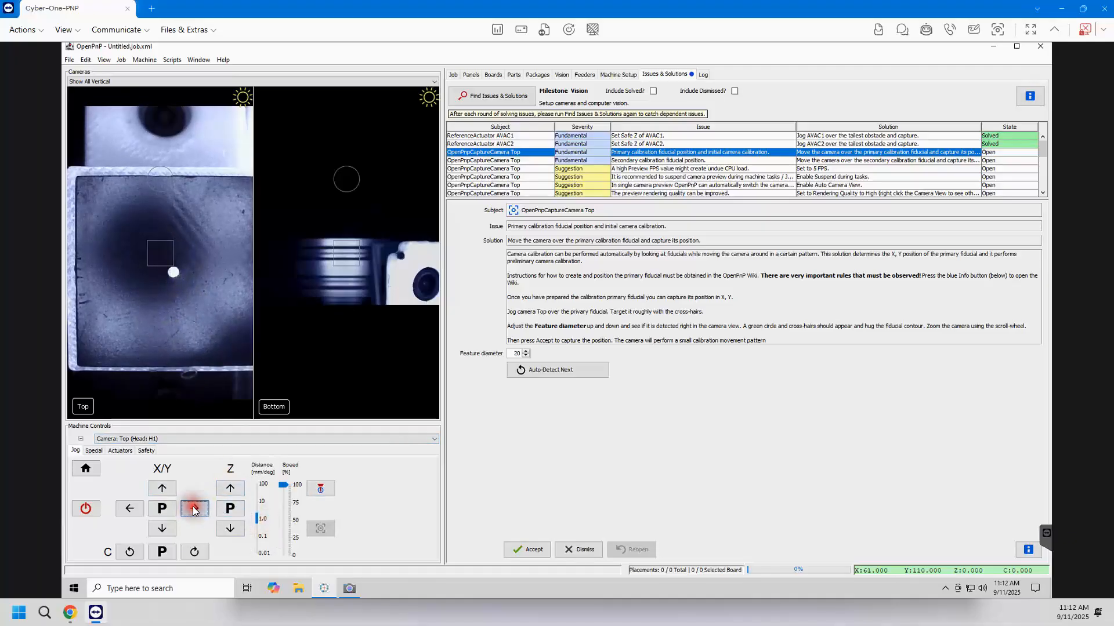
{"action": "left_click", "coordinate": [168, 529]}
{"action": "left_click", "coordinate": [168, 529]}
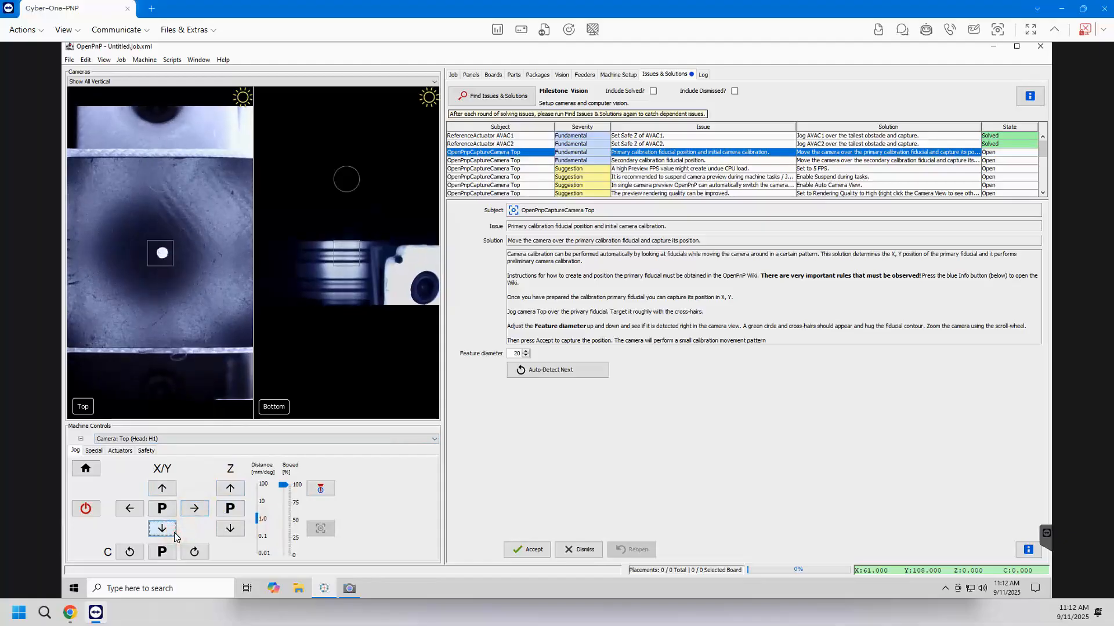
Auto-detect the primary fiducial's feature diameter and accept the solution to run the initial camera calibration.
{"action": "left_click", "coordinate": [550, 372]}
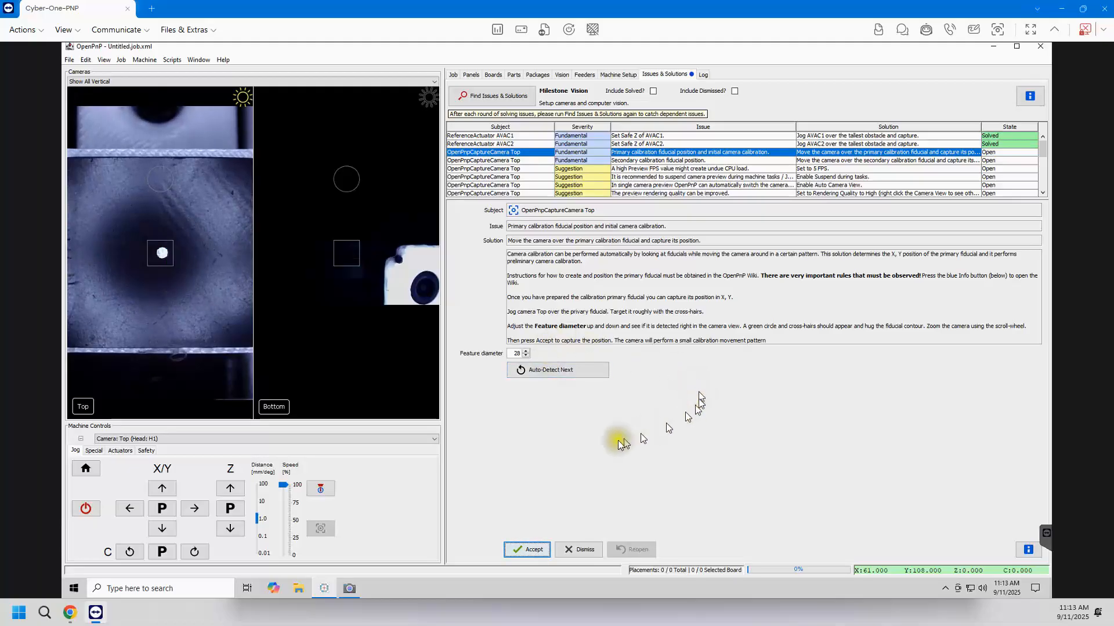
{"action": "left_click", "coordinate": [526, 550]}
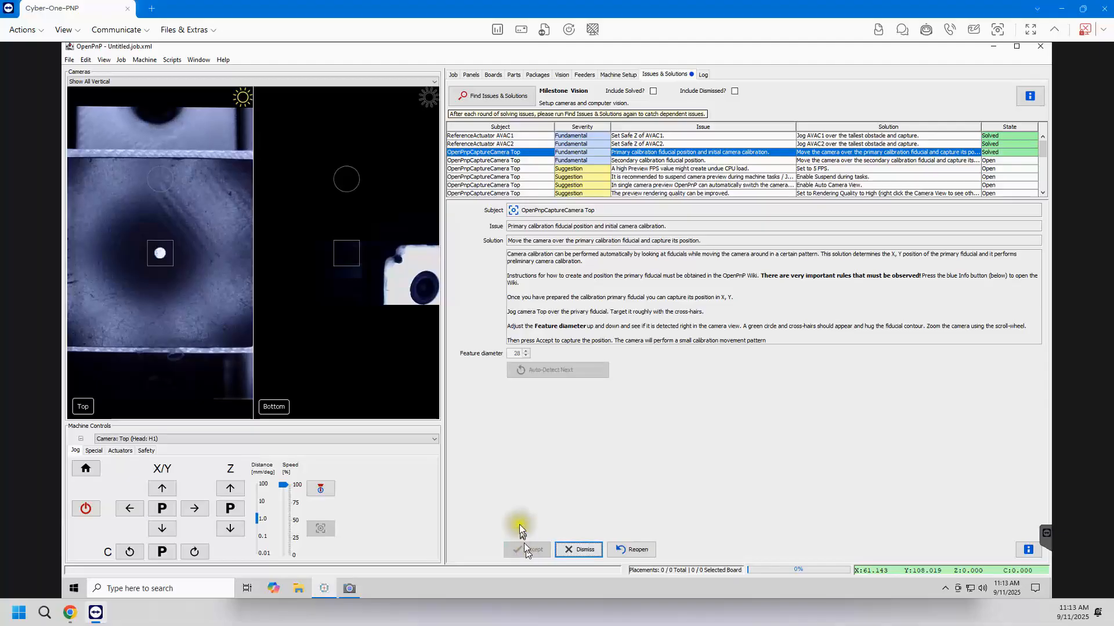
Check the primary fiducial's captured coordinates and diameter in the configuration of ReferenceHead H1.
{"action": "left_click", "coordinate": [615, 76]}
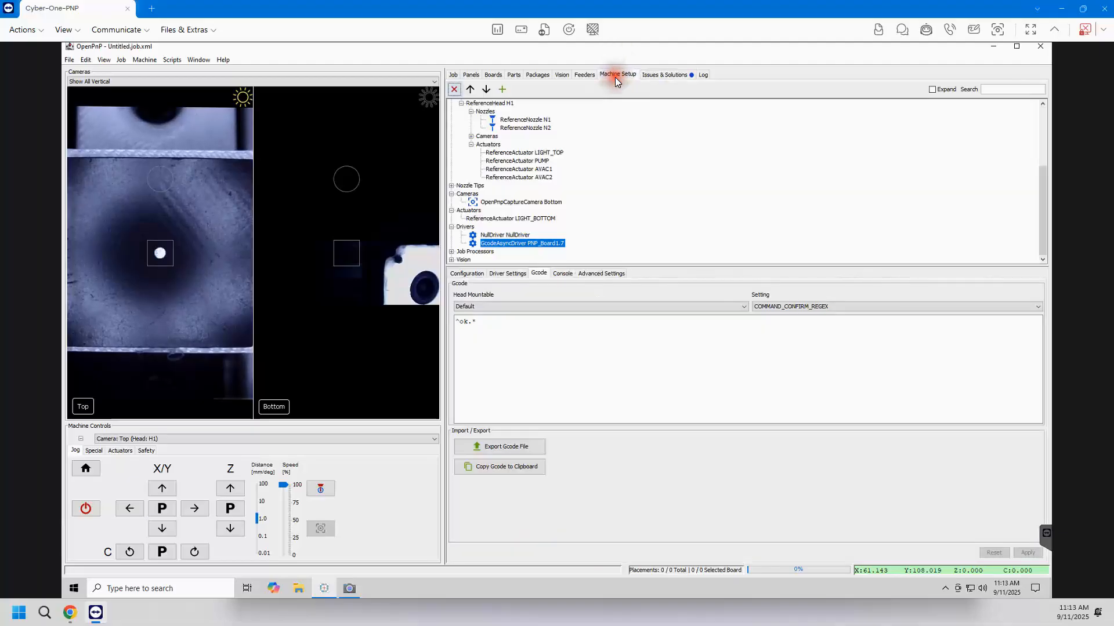
{"action": "left_click", "coordinate": [503, 105]}
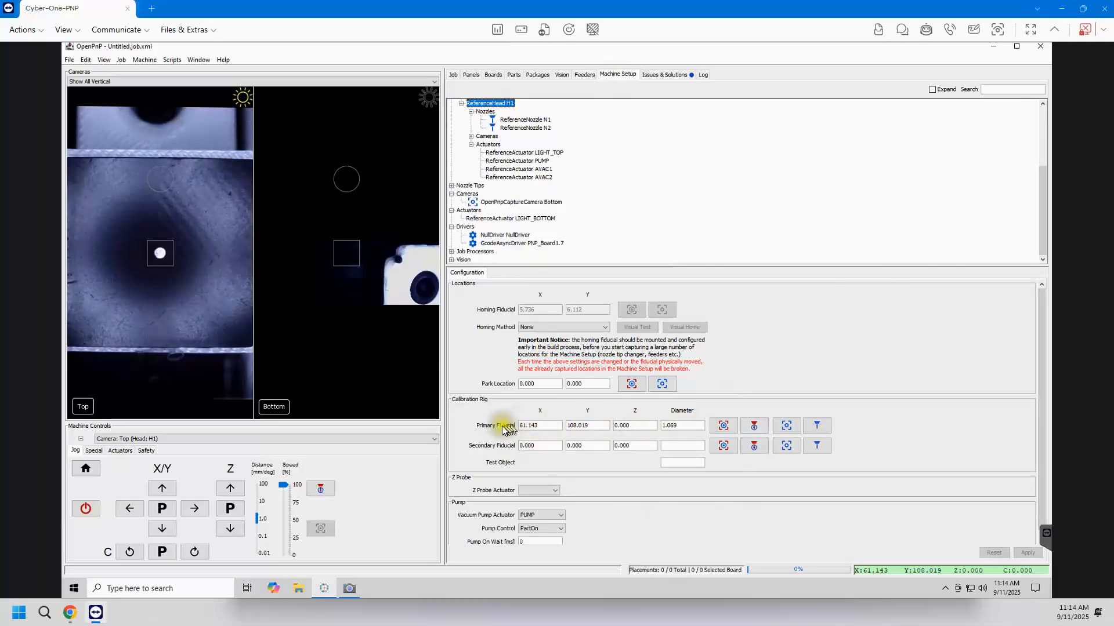
{"action": "mouse_move", "coordinate": [503, 430]}
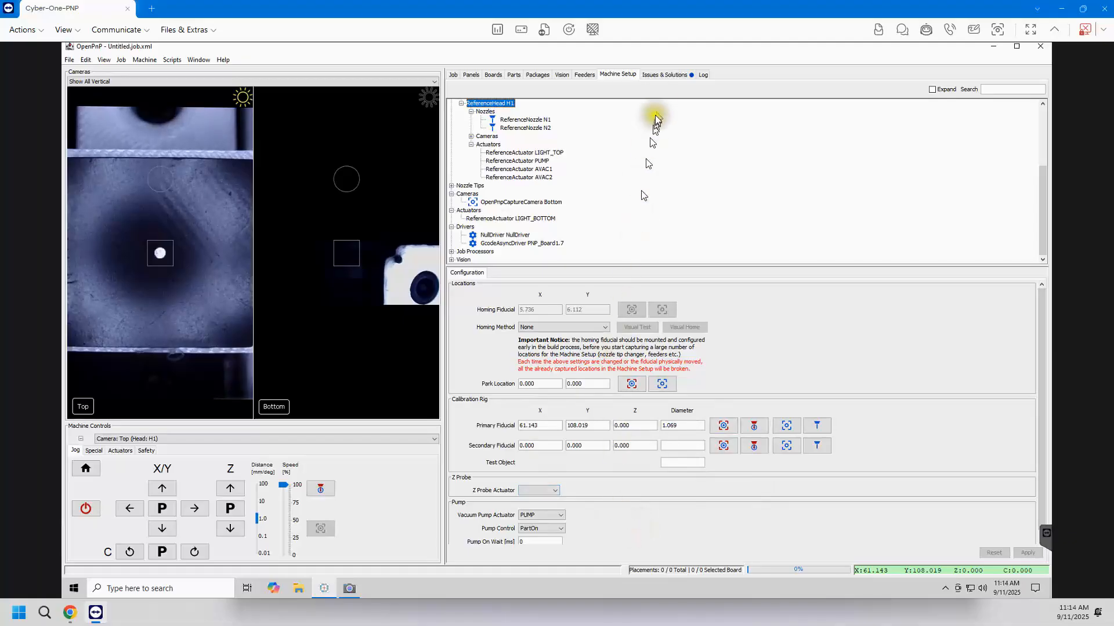
Open the Top camera's secondary calibration fiducial issue and auto-detect its feature diameter.
{"action": "left_click", "coordinate": [663, 75]}
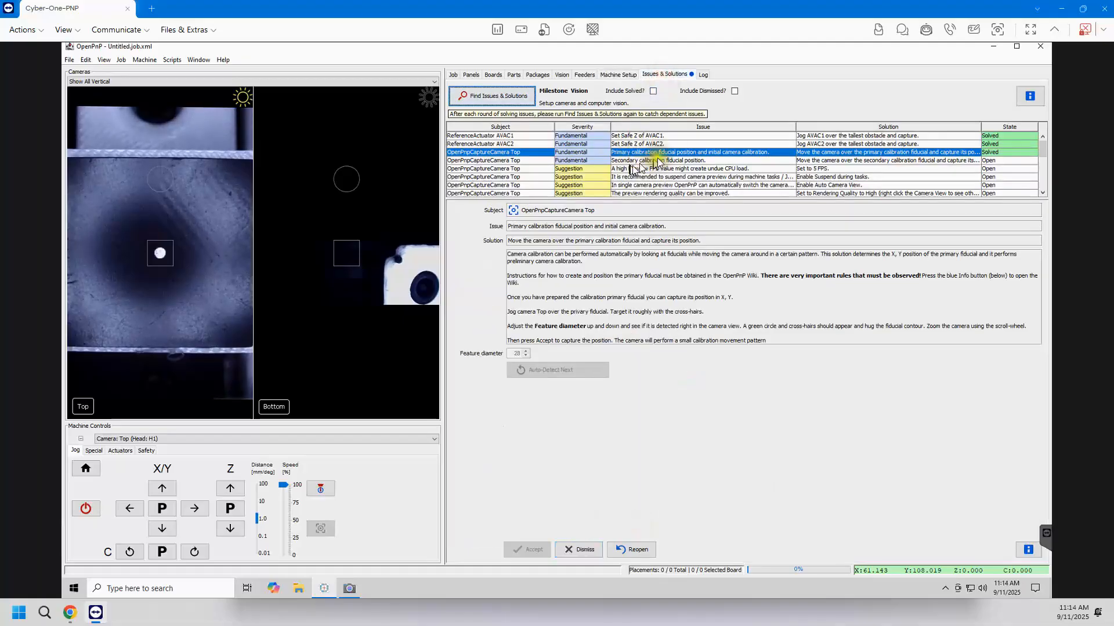
{"action": "left_click", "coordinate": [710, 160]}
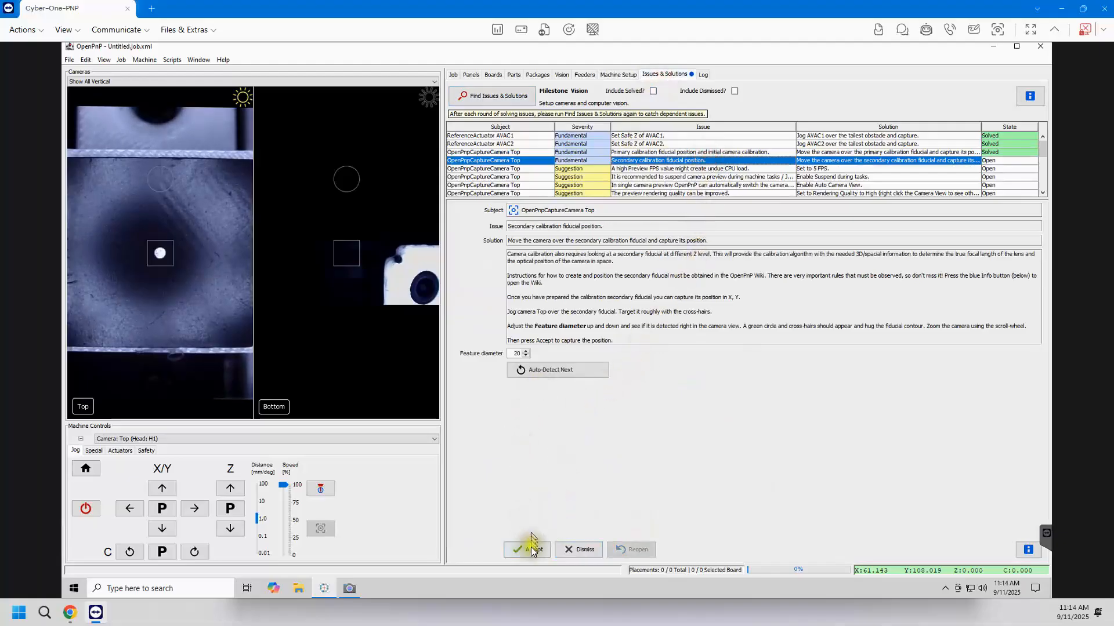
{"action": "left_click", "coordinate": [532, 370]}
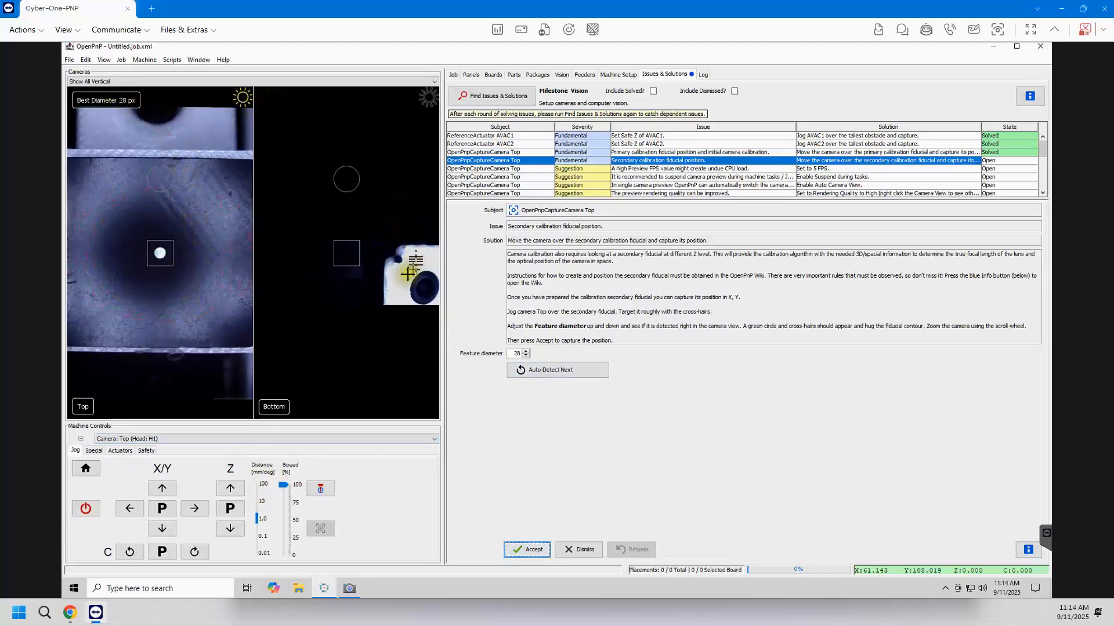
Jog the Top camera toward the secondary fiducial in 10 mm steps, to about Y 138.
{"action": "left_click", "coordinate": [258, 499]}
{"action": "left_click", "coordinate": [161, 489]}
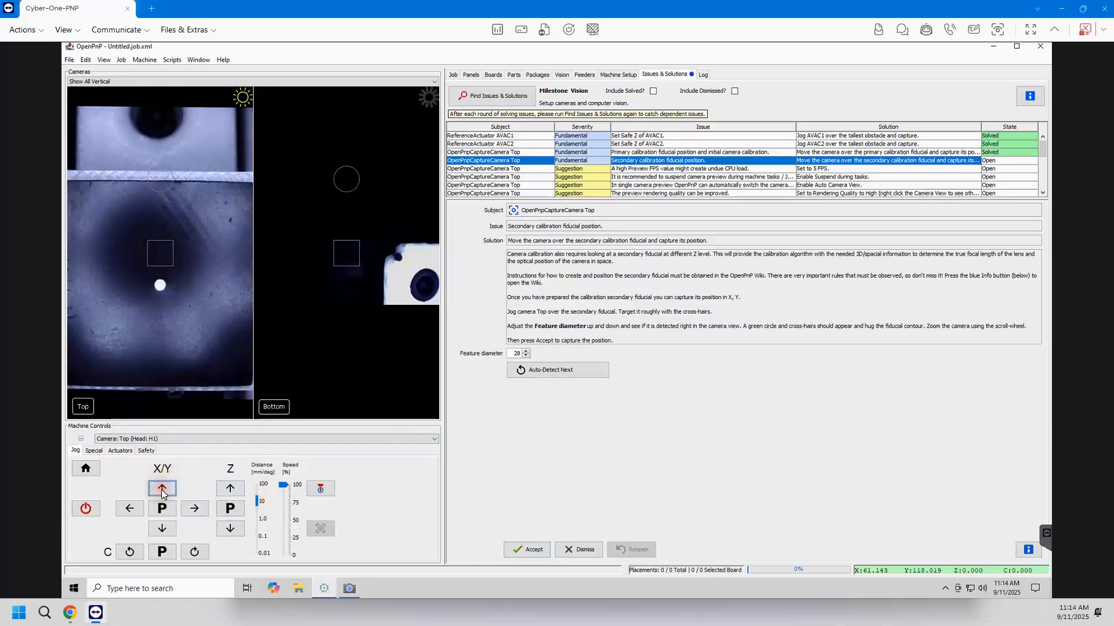
{"action": "left_click", "coordinate": [161, 489]}
{"action": "left_click", "coordinate": [162, 489]}
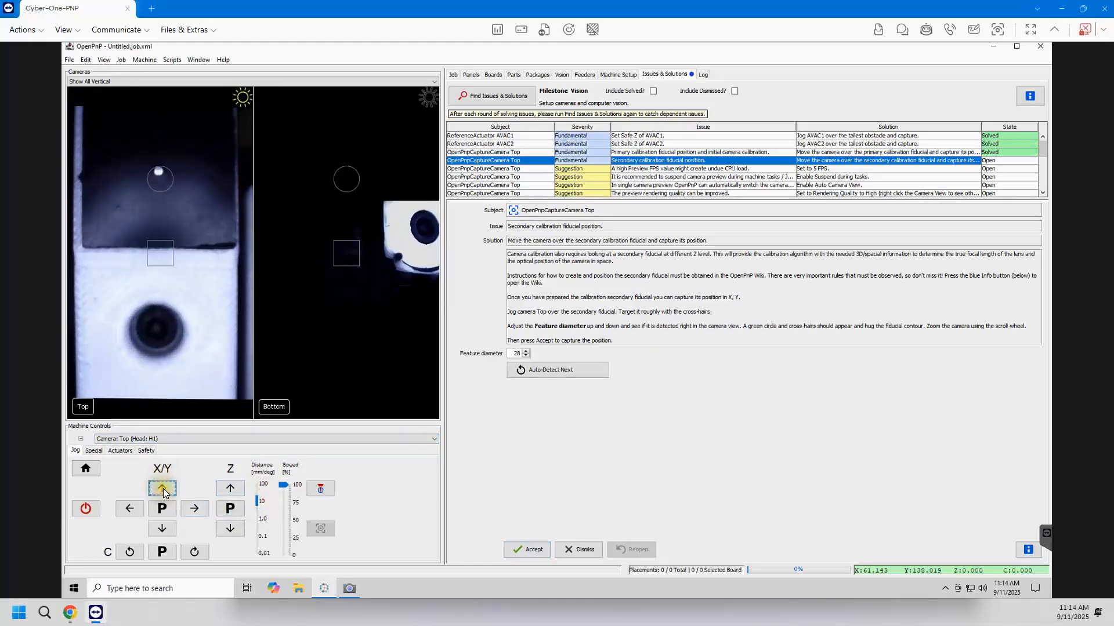
Fine-jog the Top camera in 1 mm steps to about Y 148 over the secondary fiducial and accept the solution to capture its position.
{"action": "left_click", "coordinate": [262, 520]}
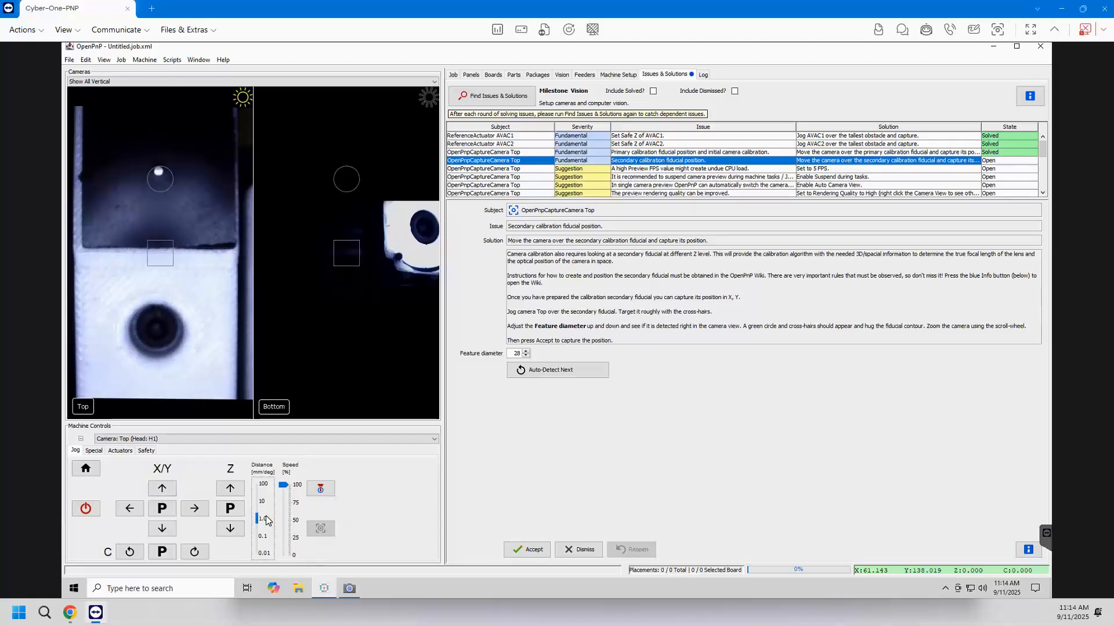
{"action": "left_click", "coordinate": [161, 489]}
{"action": "left_click", "coordinate": [161, 488]}
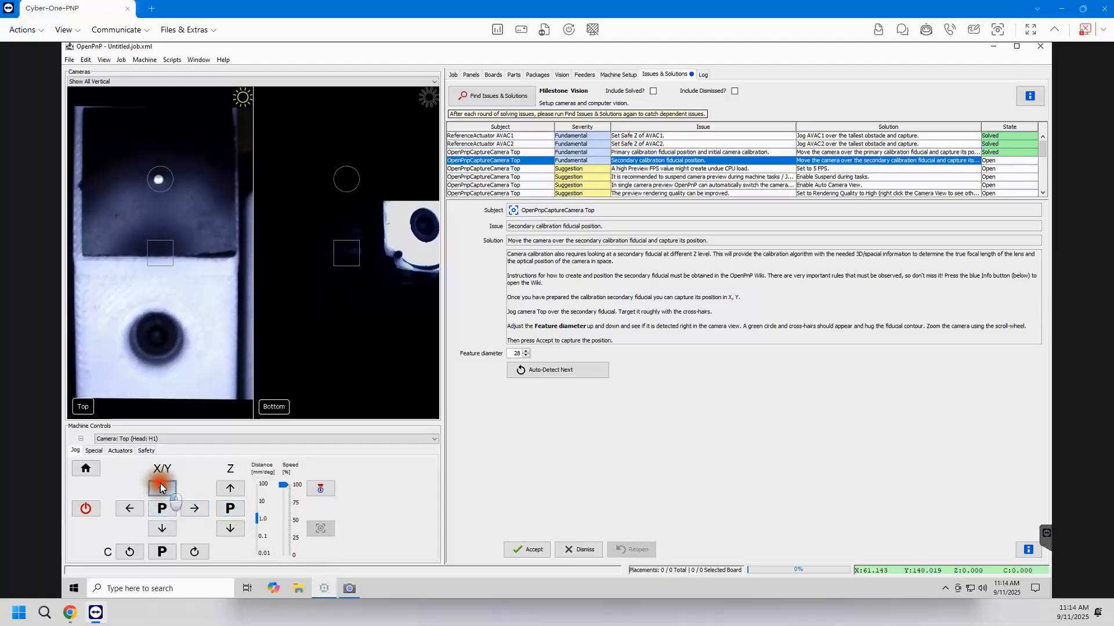
{"action": "left_click", "coordinate": [161, 488]}
{"action": "left_click", "coordinate": [161, 488]}
{"action": "left_click", "coordinate": [162, 488]}
{"action": "left_click", "coordinate": [161, 488]}
{"action": "left_click", "coordinate": [161, 488]}
{"action": "left_click", "coordinate": [161, 489]}
{"action": "left_click", "coordinate": [161, 489]}
{"action": "left_click", "coordinate": [161, 489]}
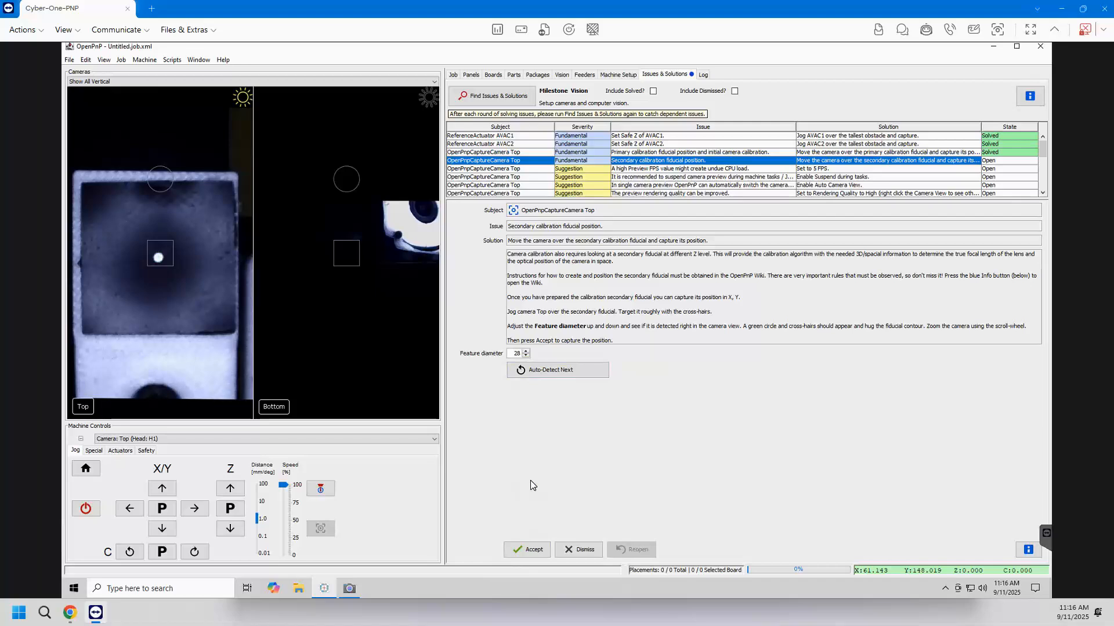
{"action": "left_click", "coordinate": [523, 551]}
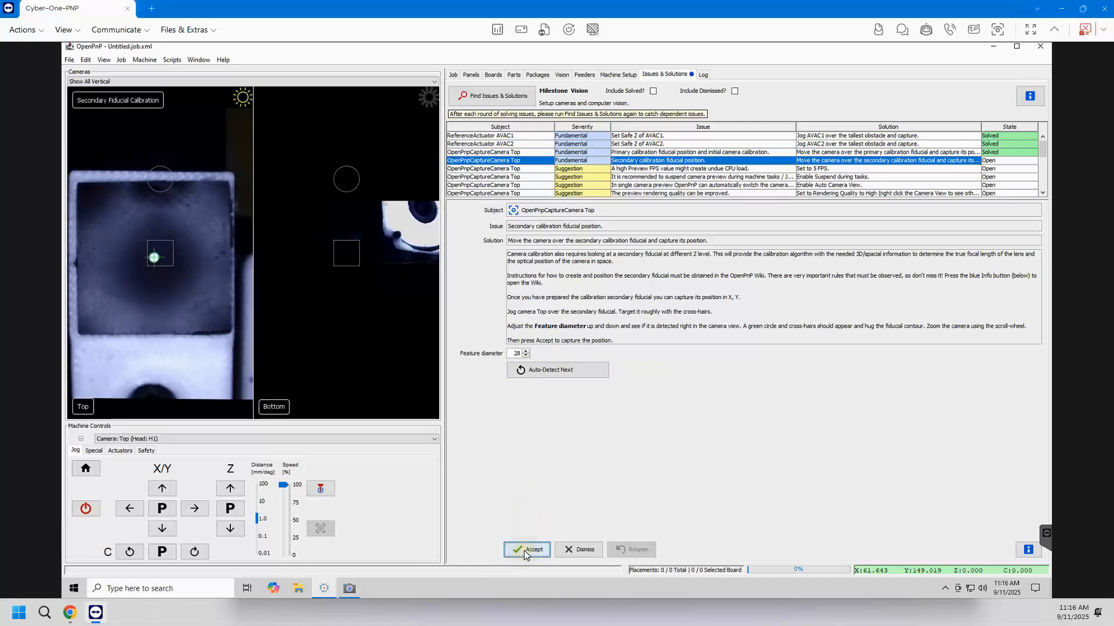
{"action": "left_click", "coordinate": [524, 551]}
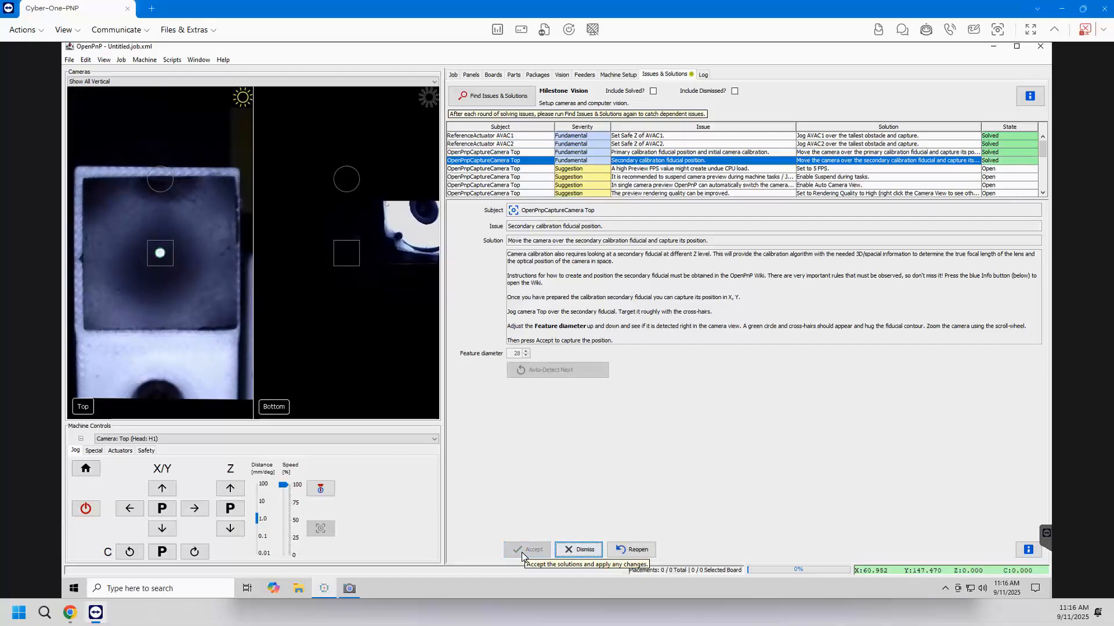
Set the calibration rig's Test Object diameter to 1.000 in head H1's configuration and apply it.
{"action": "left_click", "coordinate": [621, 75]}
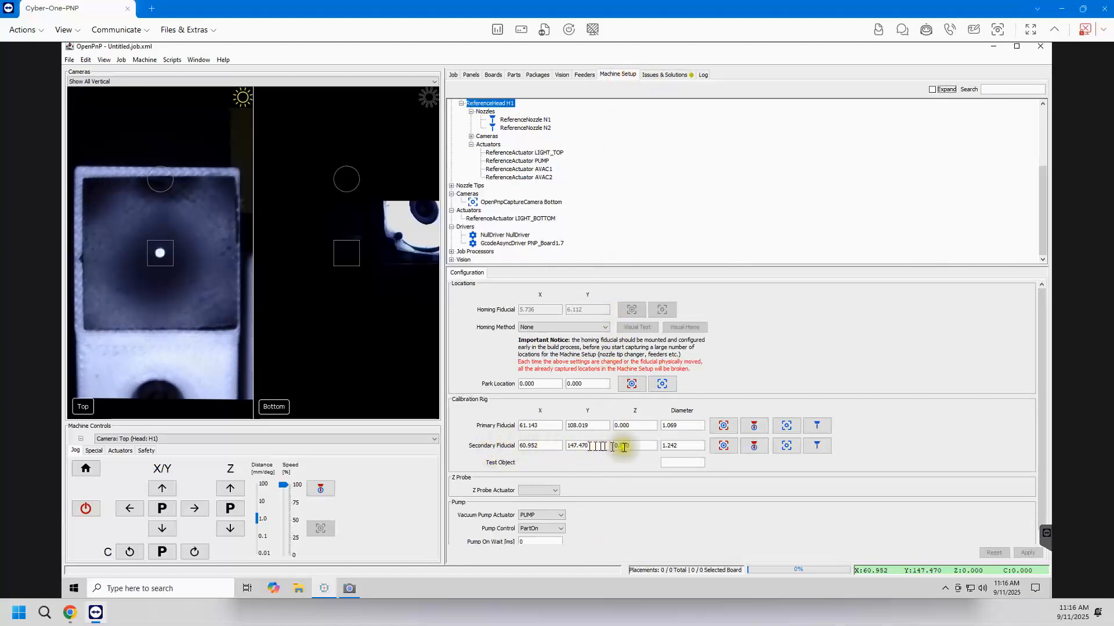
{"action": "left_click", "coordinate": [702, 460]}
{"action": "left_click", "coordinate": [696, 461]}
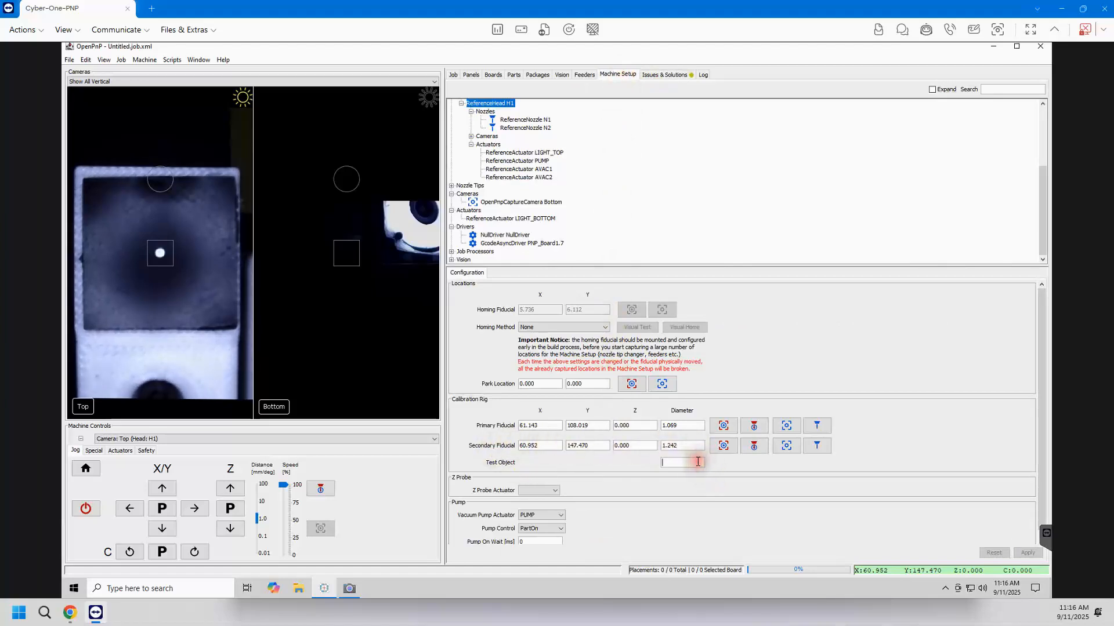
{"action": "type", "text": "1.0"}
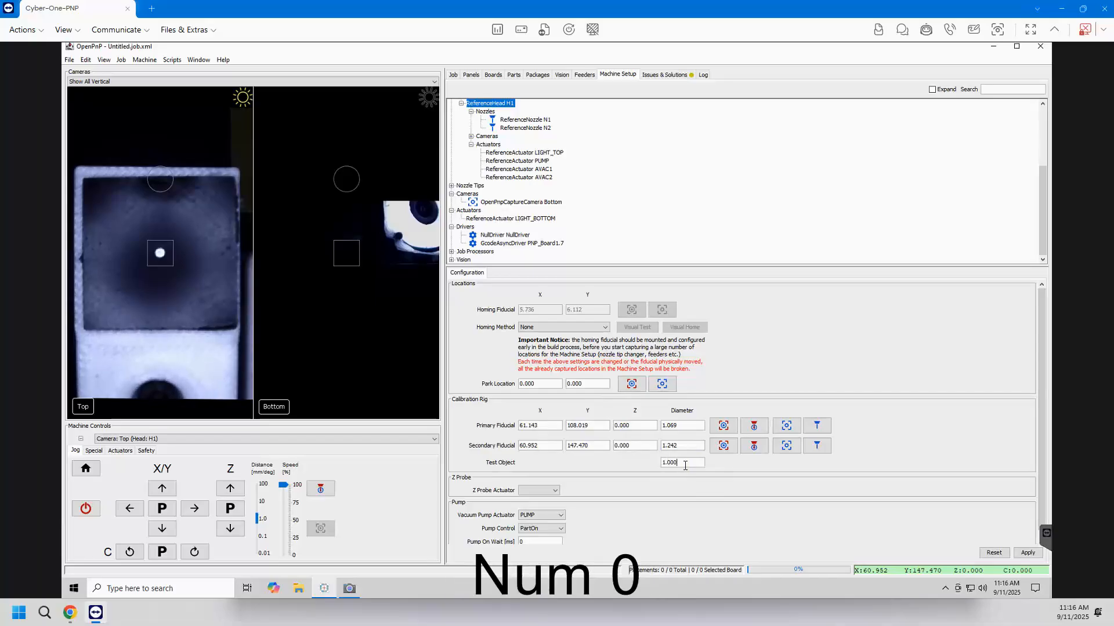
{"action": "left_click", "coordinate": [1026, 554]}
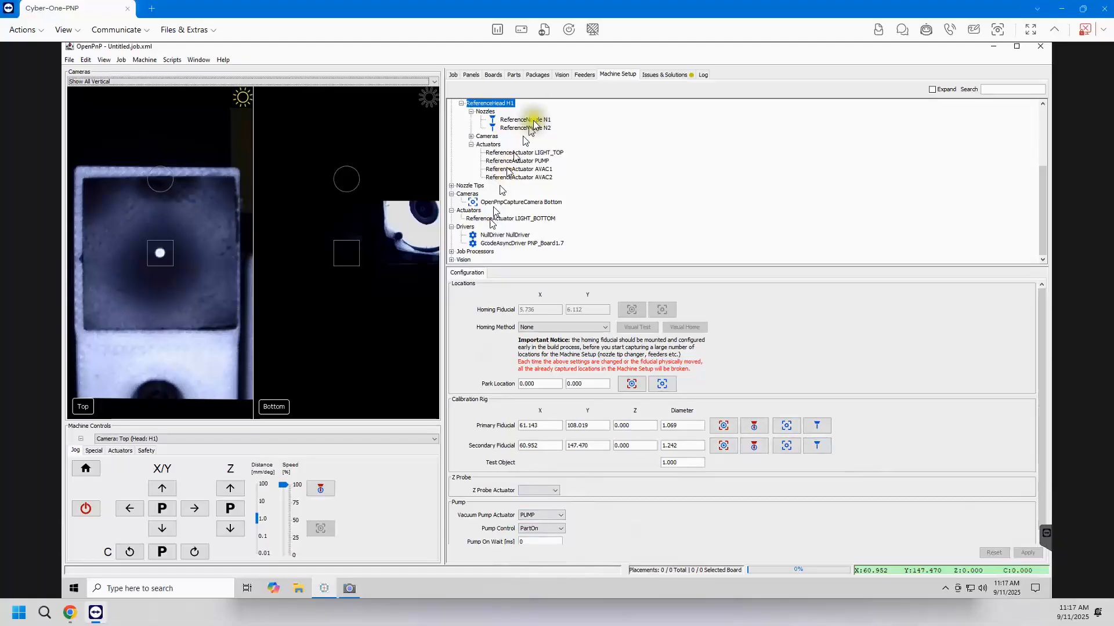
Run the issues search again to bring up the nozzle N1 primary fiducial offsets issue.
{"action": "left_click", "coordinate": [666, 75]}
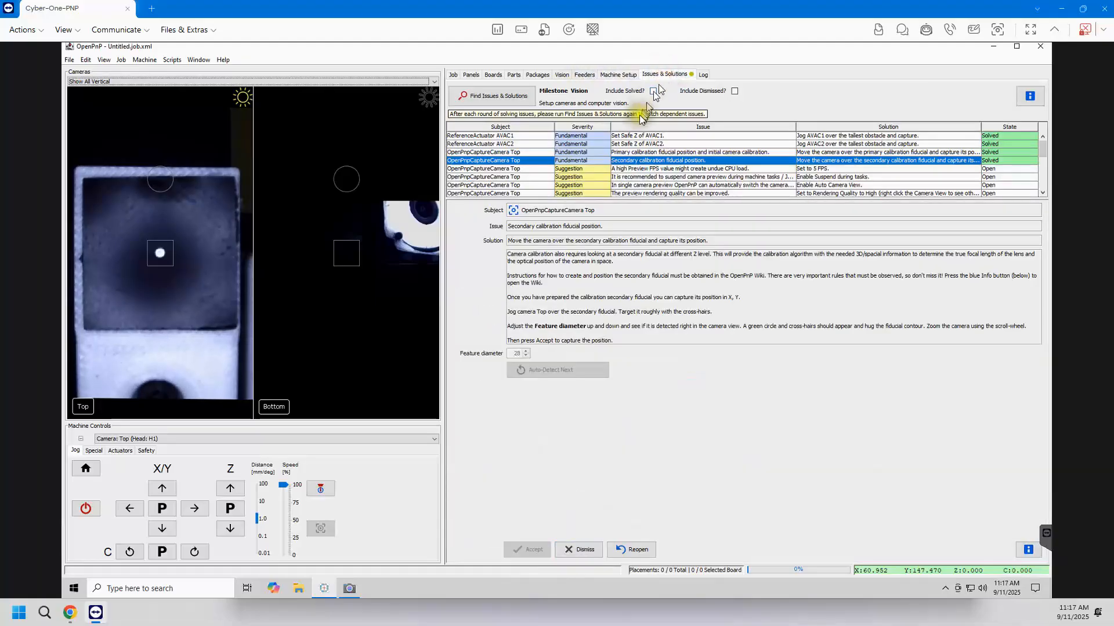
{"action": "left_click", "coordinate": [481, 98]}
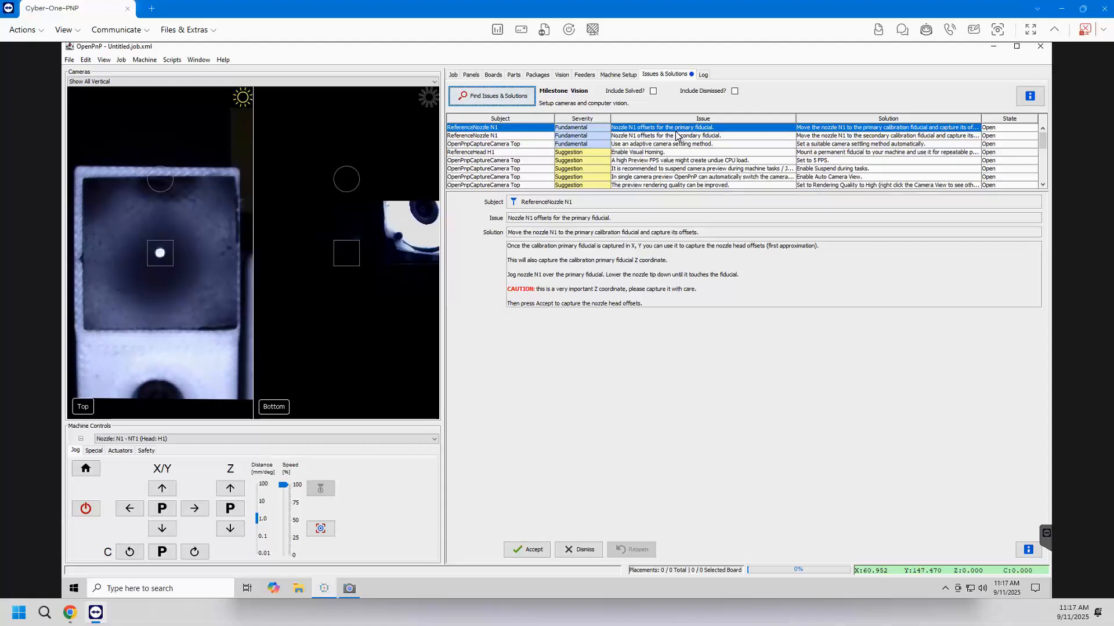
{"action": "key", "text": "alt+Tab"}
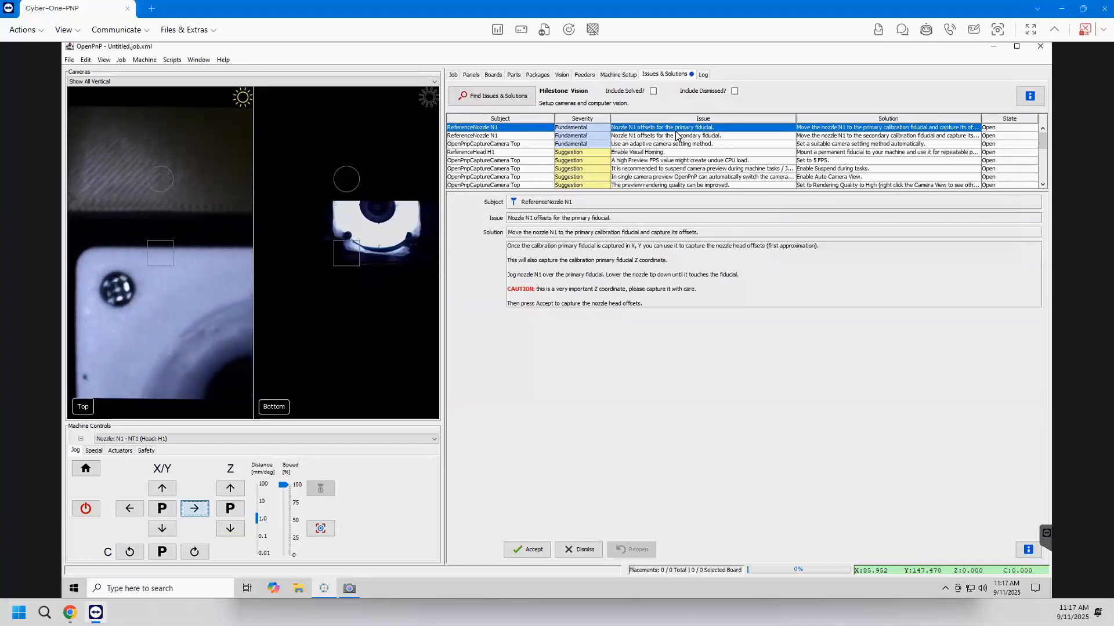
Jog nozzle N1 in 1 mm steps along Y toward the primary fiducial, to about Y 167.5.
{"action": "key", "text": "ctrl+Up"}
{"action": "key", "text": "ctrl+Up"}
{"action": "key", "text": "ctrl+Up"}
{"action": "key", "text": "ctrl+Up"}
{"action": "key", "text": "ctrl+Up"}
{"action": "key", "text": "ctrl+Up"}
{"action": "key", "text": "ctrl+Up"}
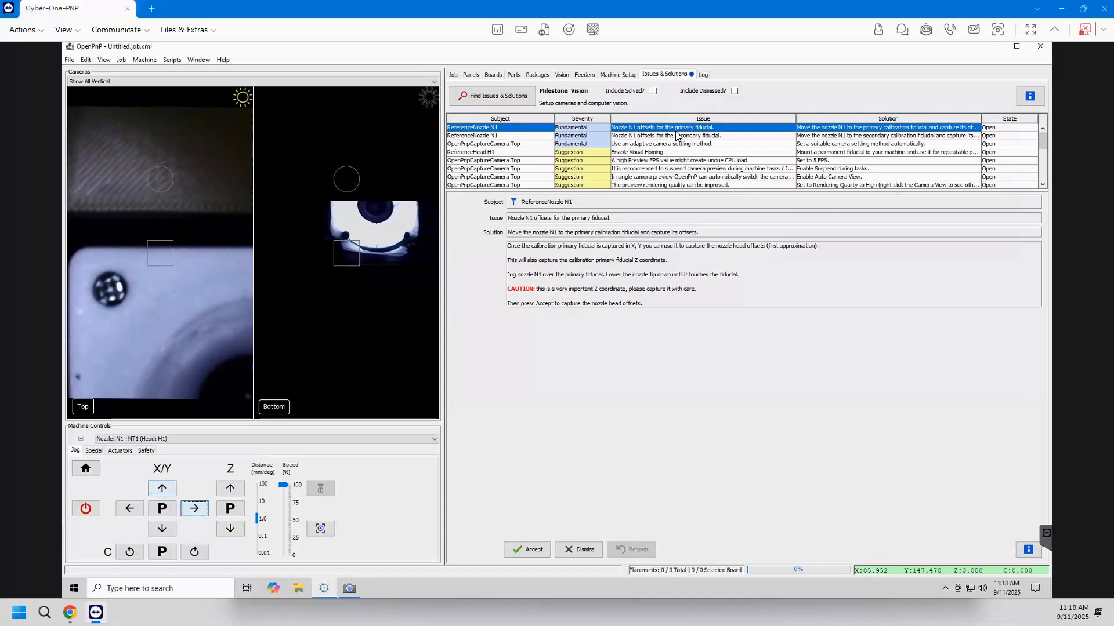
{"action": "key", "text": "ctrl+Up"}
{"action": "key", "text": "ctrl+Up"}
{"action": "key", "text": "ctrl+Up"}
{"action": "key", "text": "ctrl+Up"}
{"action": "key", "text": "ctrl+Up"}
{"action": "key", "text": "ctrl+Up"}
{"action": "key", "text": "ctrl+Up"}
{"action": "key", "text": "ctrl+Up"}
{"action": "key", "text": "ctrl+Up"}
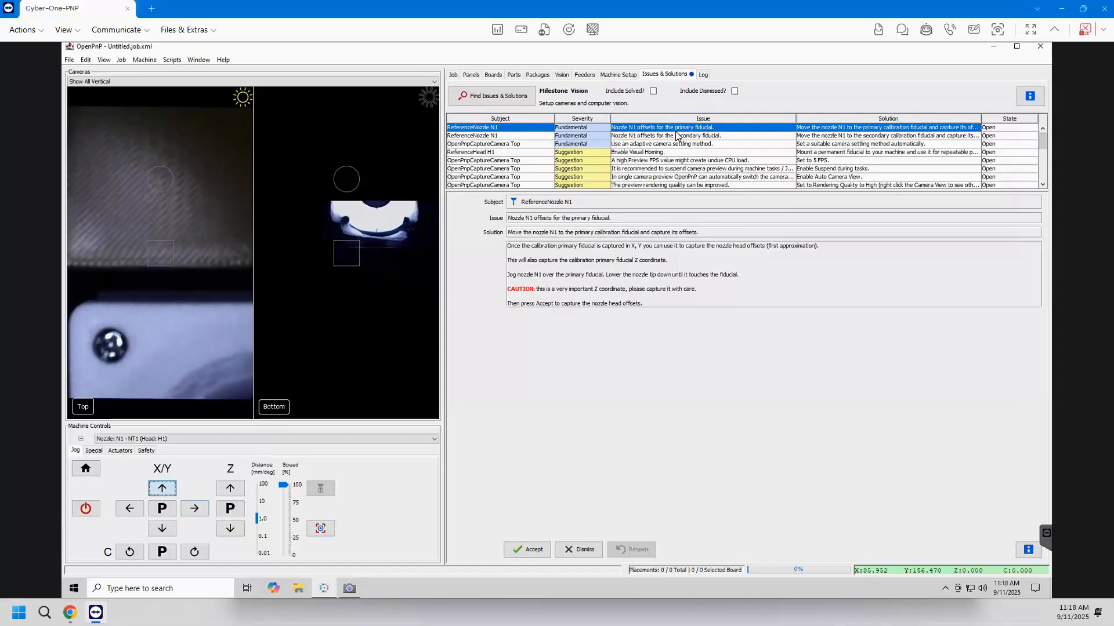
{"action": "key", "text": "ctrl+Up"}
{"action": "key", "text": "ctrl+Up"}
{"action": "key", "text": "ctrl+Up"}
{"action": "key", "text": "ctrl+Up"}
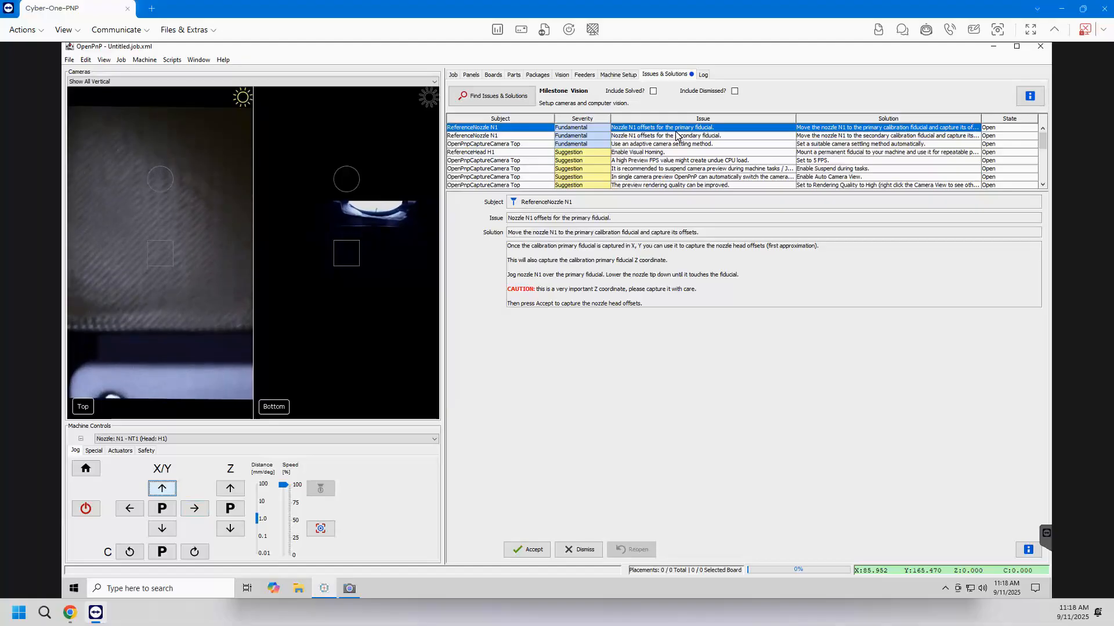
Lower nozzle N1 in 1 mm steps toward the primary fiducial, to about Z -21.
{"action": "key", "text": "ctrl+apostrophe"}
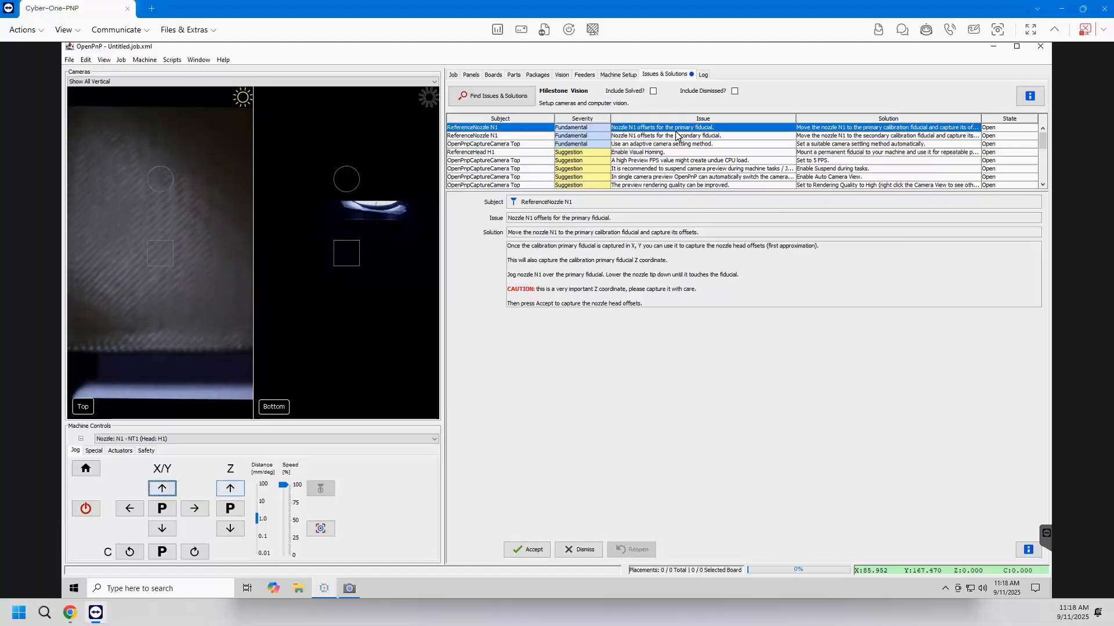
{"action": "key", "text": "ctrl+slash"}
{"action": "key", "text": "ctrl+slash"}
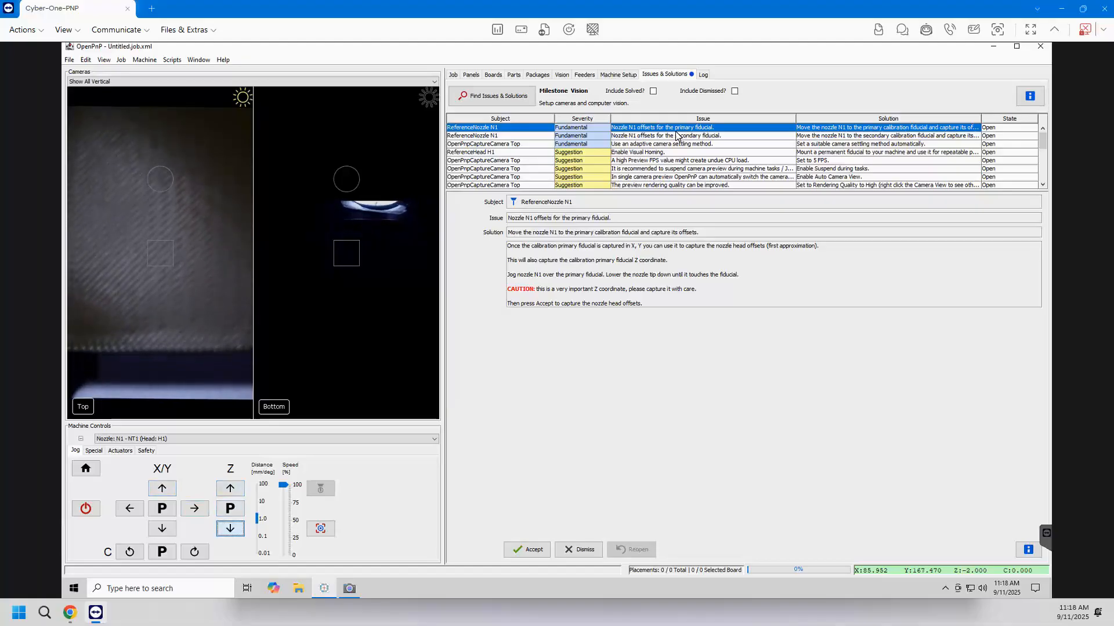
{"action": "key", "text": "ctrl+slash"}
{"action": "key", "text": "ctrl+slash"}
{"action": "key", "text": "ctrl+slash"}
{"action": "key", "text": "ctrl+slash"}
{"action": "key", "text": "ctrl+slash"}
{"action": "key", "text": "ctrl+slash"}
{"action": "key", "text": "ctrl+slash"}
Align nozzle N1 at about X 84, Y 168.5, touch the primary fiducial at Z -22, accept the offsets and raise the nozzle to Z 0.
{"action": "key", "text": "ctrl+shift+Right"}
{"action": "key", "text": "ctrl+shift+Left"}
{"action": "key", "text": "ctrl+shift+Left"}
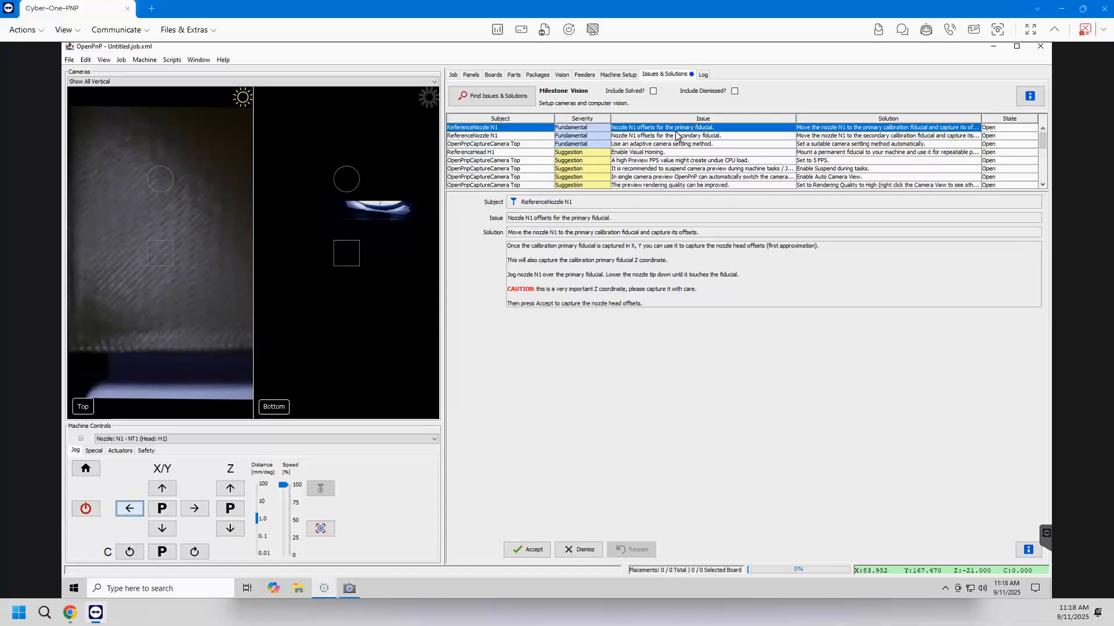
{"action": "key", "text": "ctrl+shift+Up"}
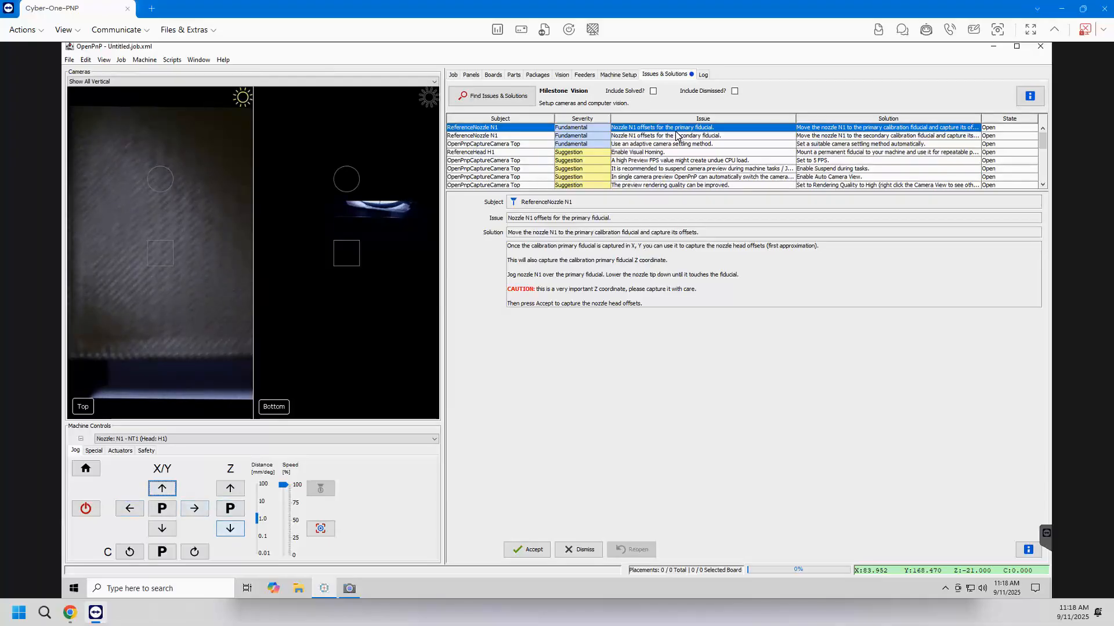
{"action": "left_click", "coordinate": [230, 528]}
{"action": "left_click", "coordinate": [527, 550]}
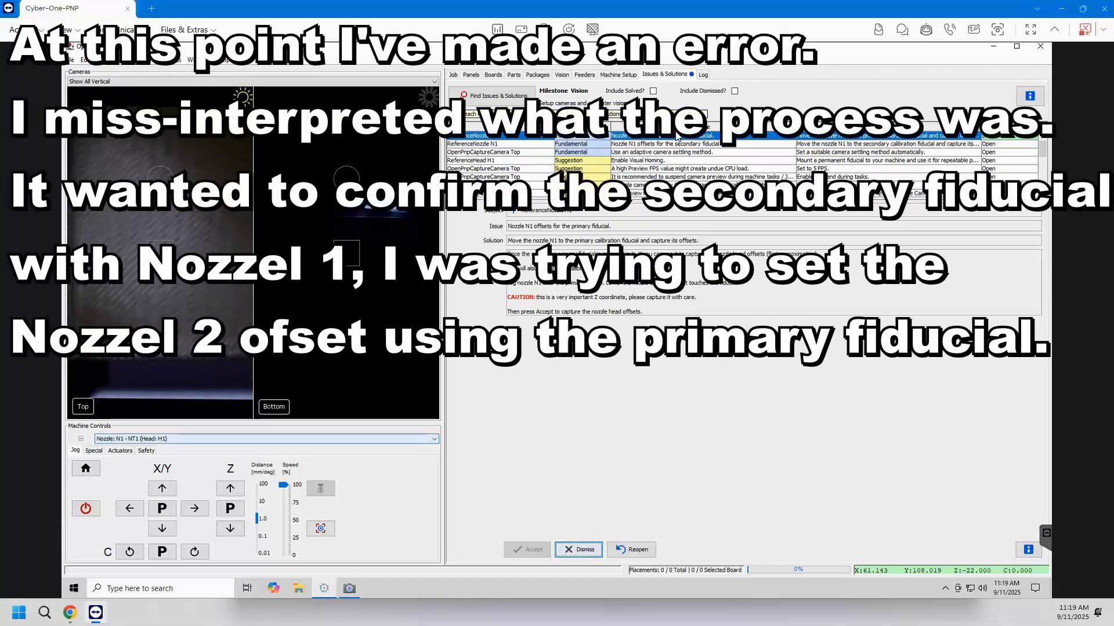
{"action": "left_click", "coordinate": [230, 508]}
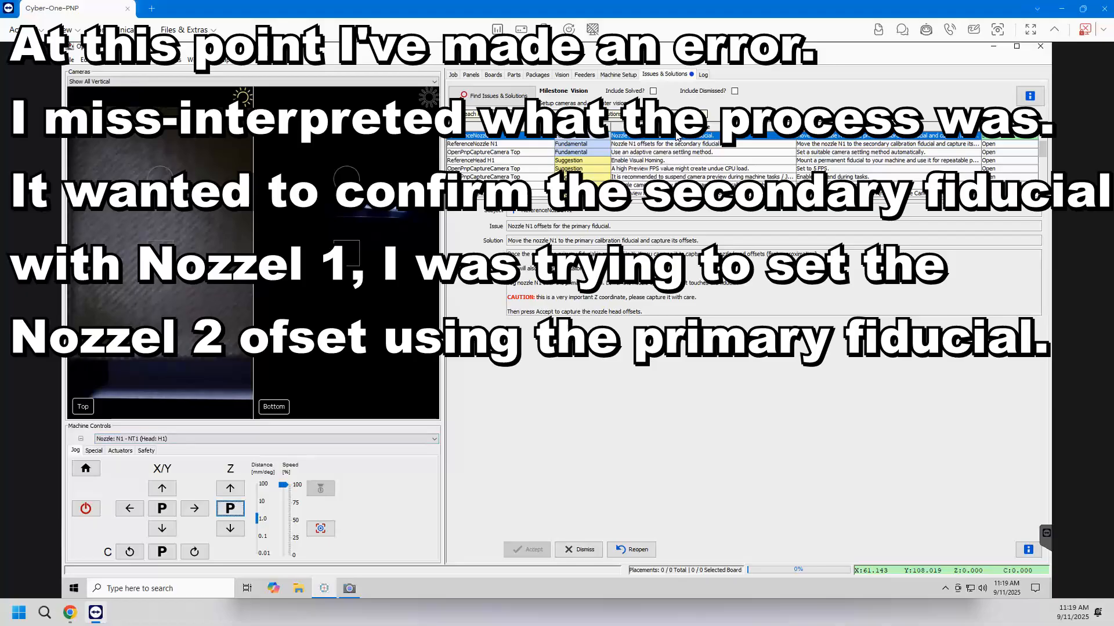
Store nozzle N2's mark position in its Offset Wizard and park the head at X 0, Y 0.
{"action": "left_click", "coordinate": [676, 143]}
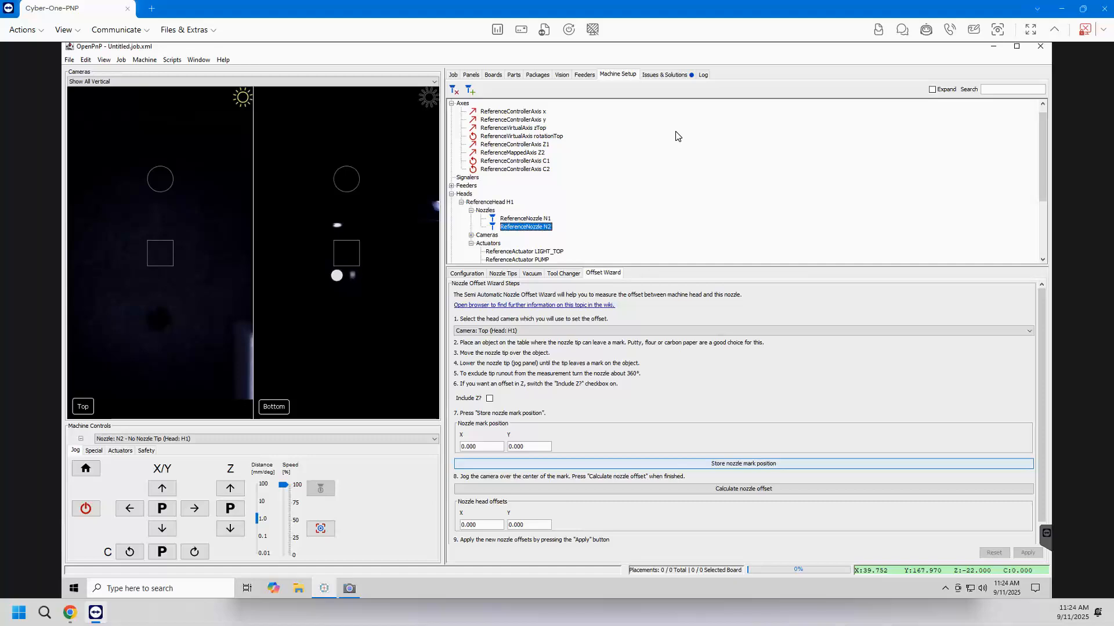
{"action": "key", "text": "space"}
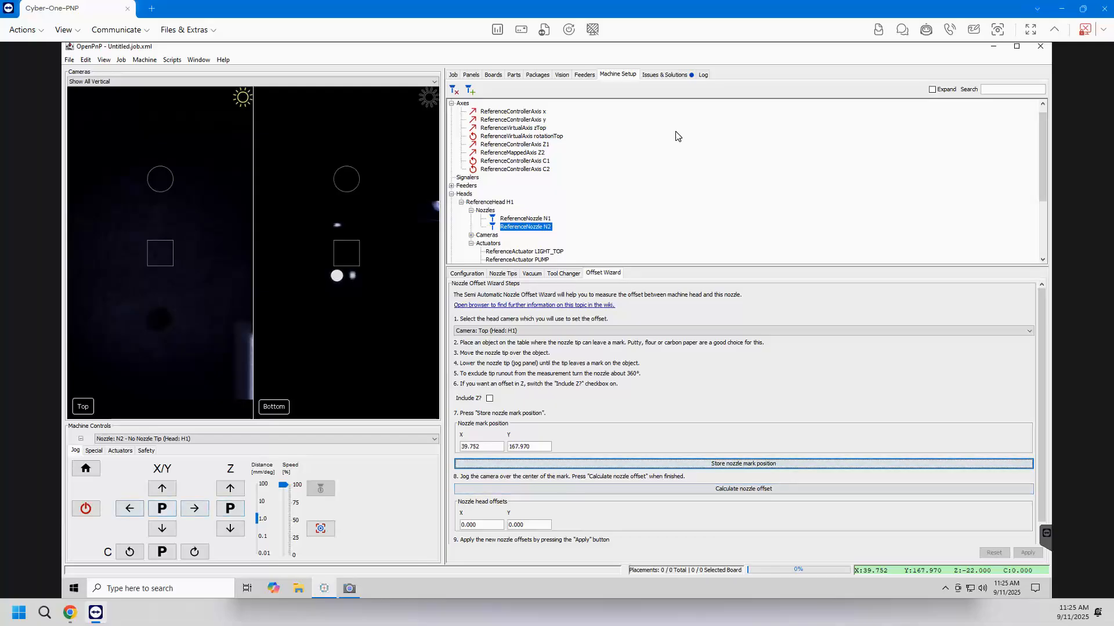
{"action": "left_click", "coordinate": [162, 509]}
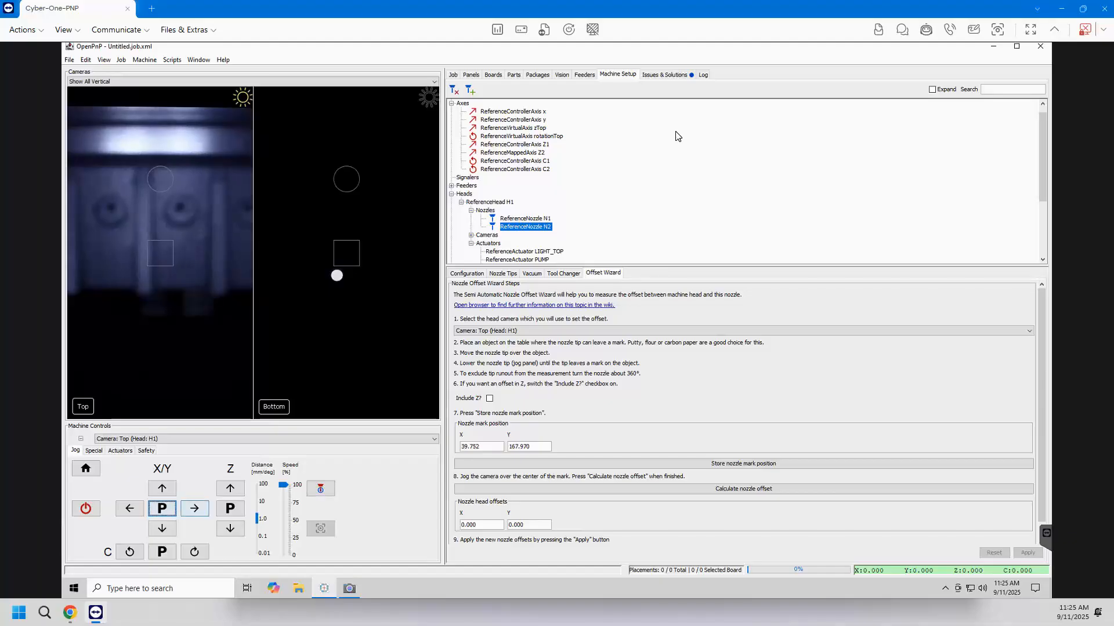
Jog the Top camera over the nozzle mark in 10 mm and 1 mm steps, to about X 61, Y 108.
{"action": "left_click", "coordinate": [257, 501]}
{"action": "left_click", "coordinate": [162, 489]}
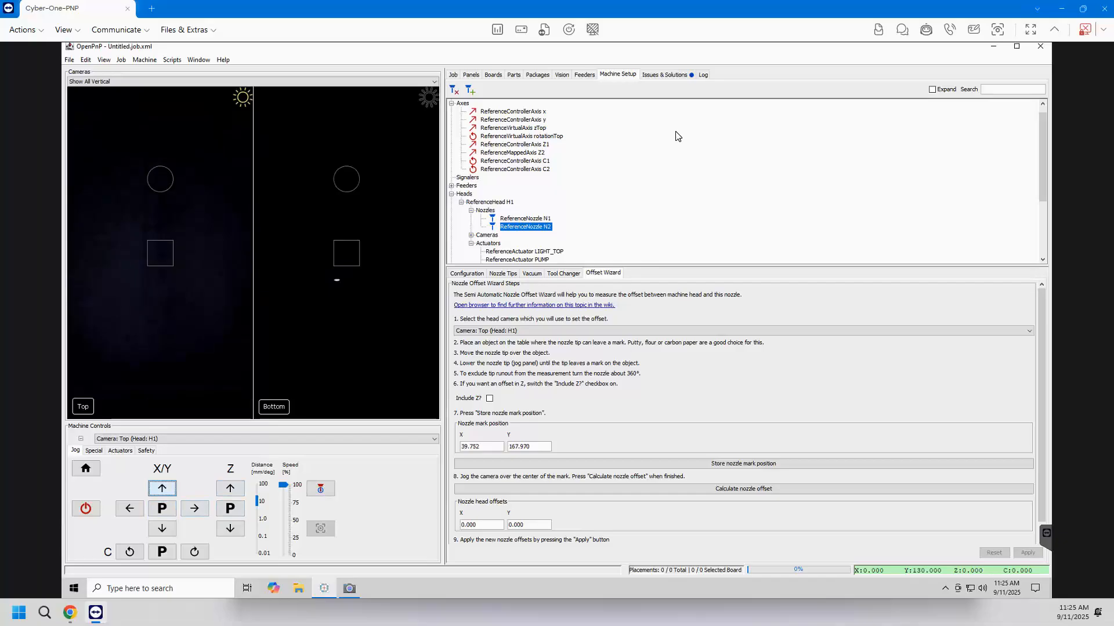
{"action": "left_click", "coordinate": [194, 508]}
{"action": "left_click", "coordinate": [161, 528]}
{"action": "left_click", "coordinate": [257, 519]}
{"action": "left_click", "coordinate": [162, 529]}
{"action": "left_click", "coordinate": [257, 537]}
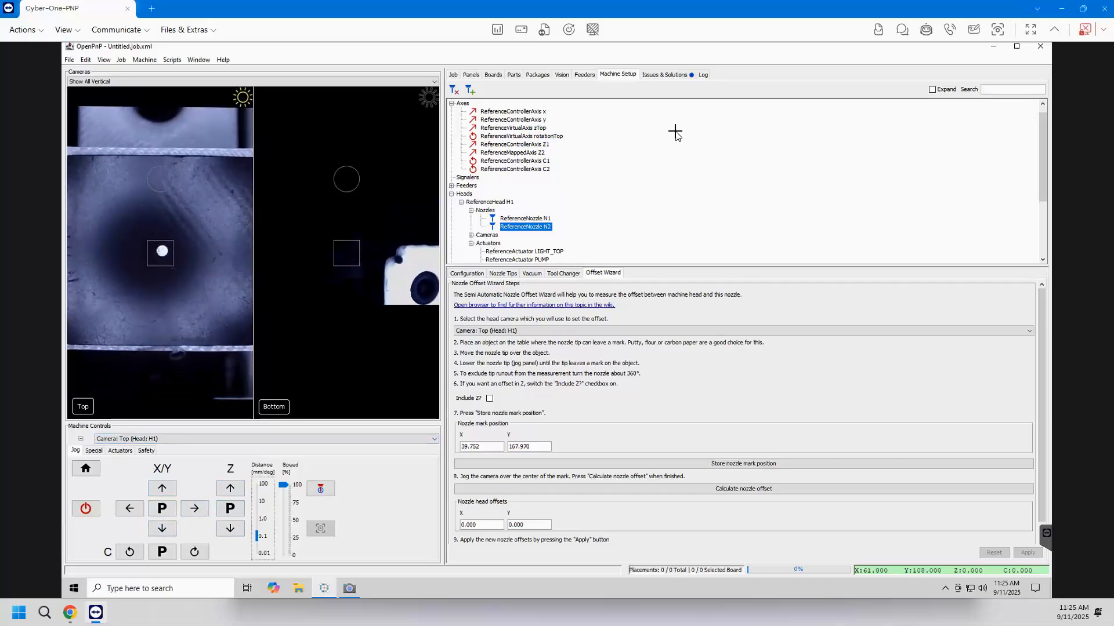
Center the Top camera on the mark at X 61.2, Y 108.2 in 0.1 mm steps, and calculate and apply nozzle N2's head offsets.
{"action": "scroll", "coordinate": [161, 253], "scroll_direction": "up", "scroll_amount": 5}
{"action": "left_click", "coordinate": [195, 508]}
{"action": "left_click", "coordinate": [194, 508]}
{"action": "left_click", "coordinate": [161, 489]}
{"action": "left_click", "coordinate": [162, 489]}
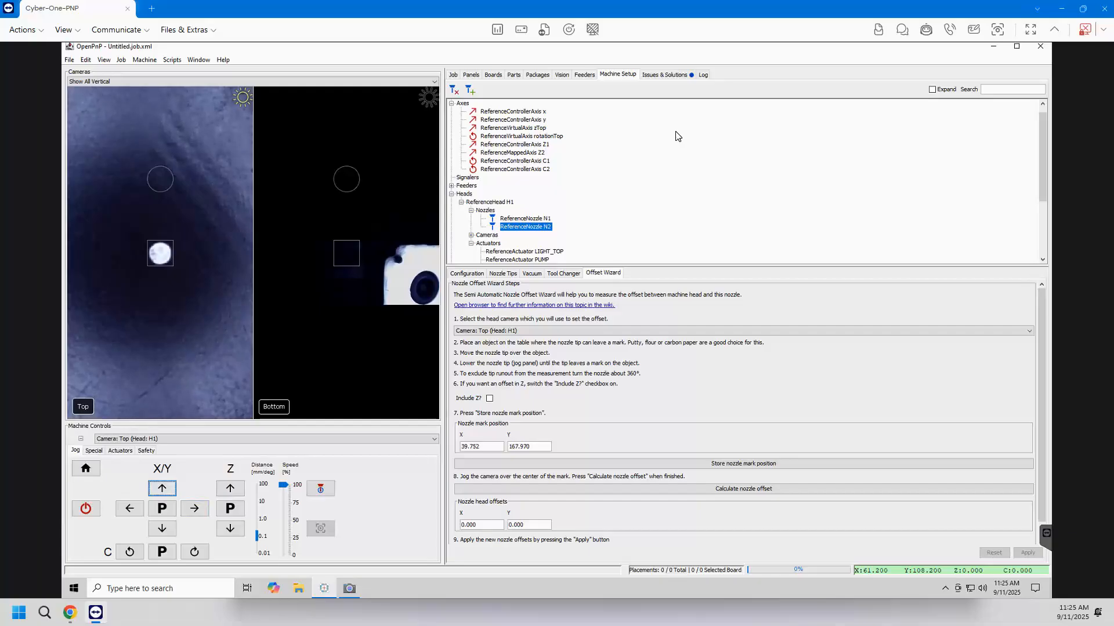
{"action": "left_click", "coordinate": [743, 489]}
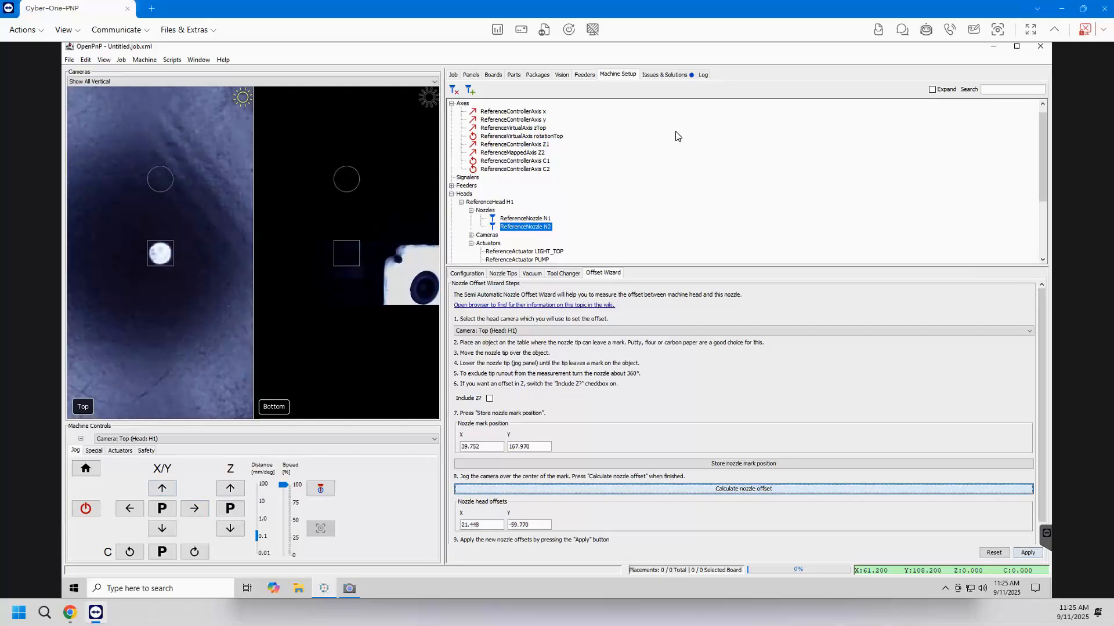
{"action": "left_click", "coordinate": [1028, 553]}
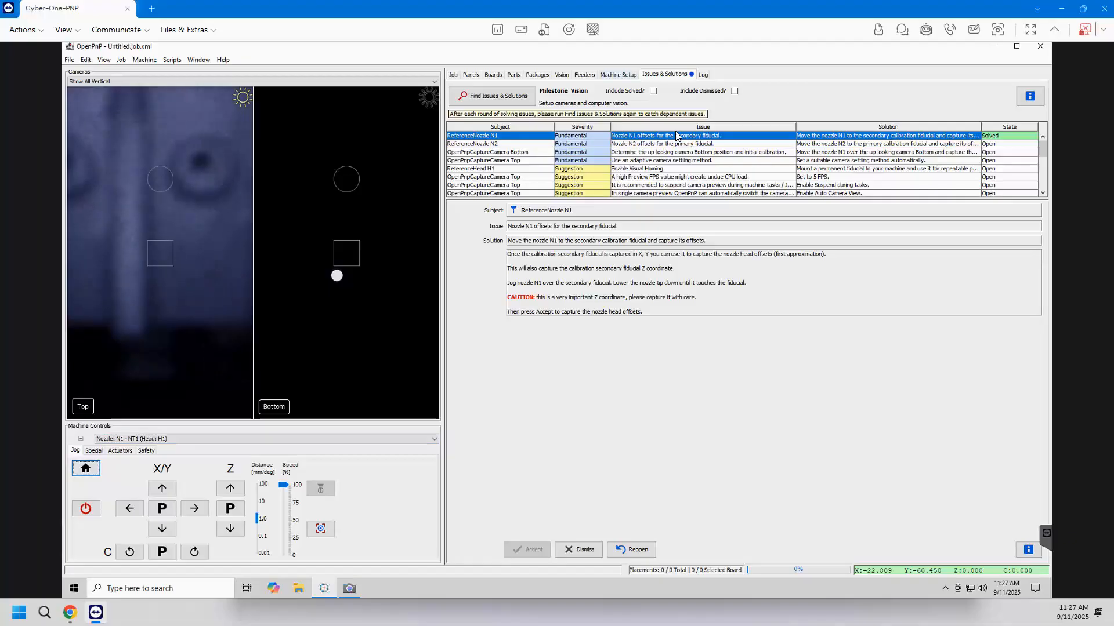
From head H1's calibration rig settings, position the Top camera over the primary fiducial and nozzle N1 over the secondary fiducial, keeping Z parked.
{"action": "double_click", "coordinate": [676, 136]}
{"action": "left_click", "coordinate": [491, 202]}
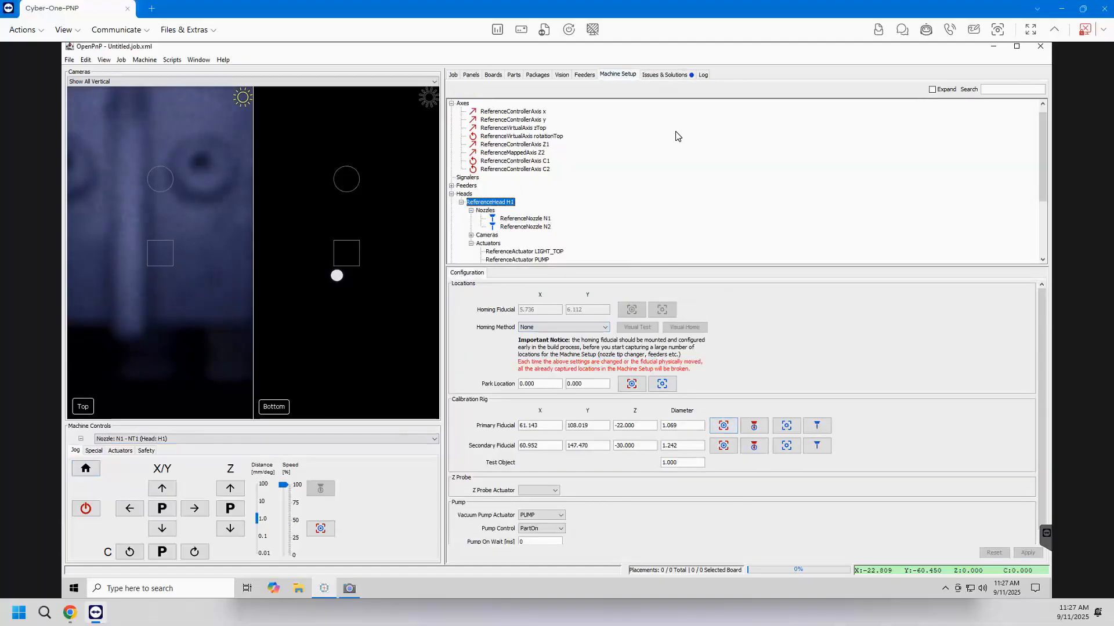
{"action": "left_click", "coordinate": [724, 426]}
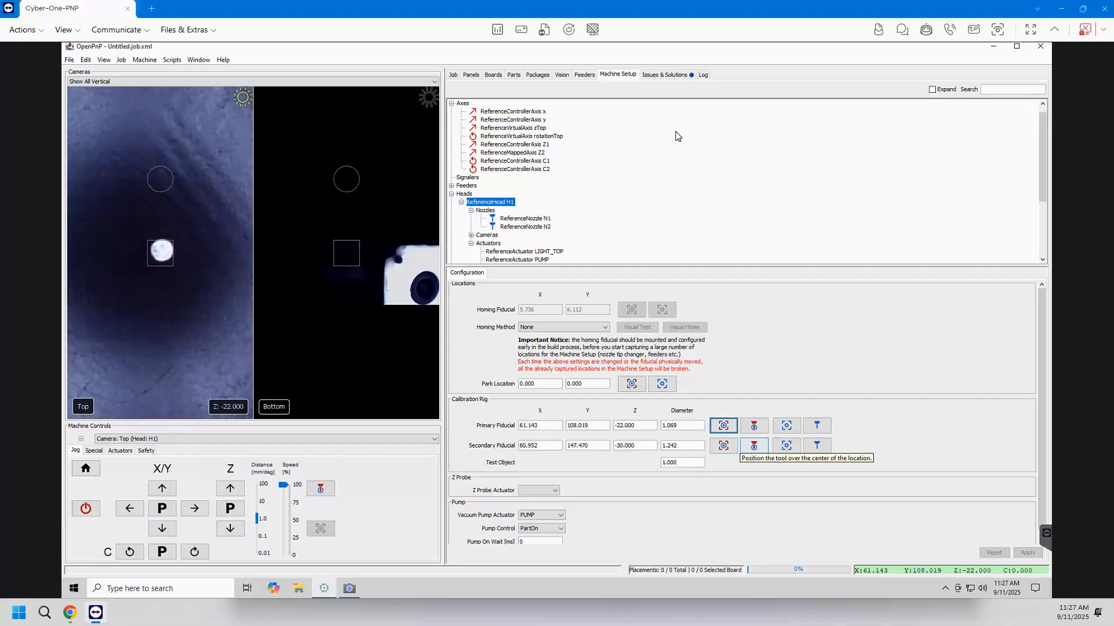
{"action": "left_click", "coordinate": [753, 445]}
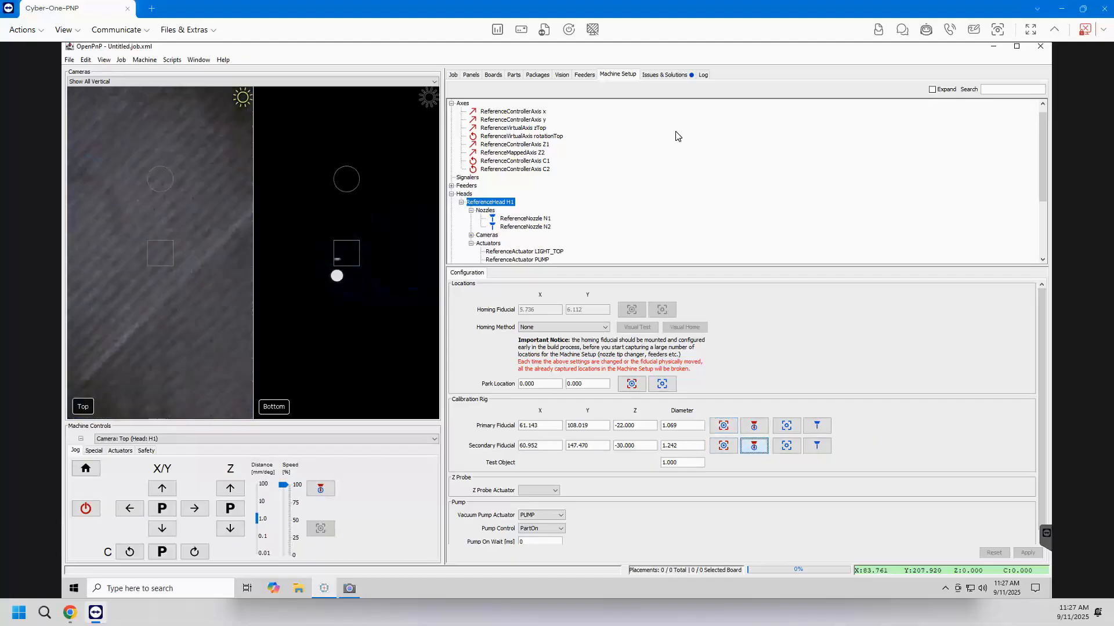
{"action": "left_click", "coordinate": [230, 508]}
Select nozzle N2 as the active tool and position it over the calibration rig's secondary fiducial.
{"action": "left_click", "coordinate": [255, 439]}
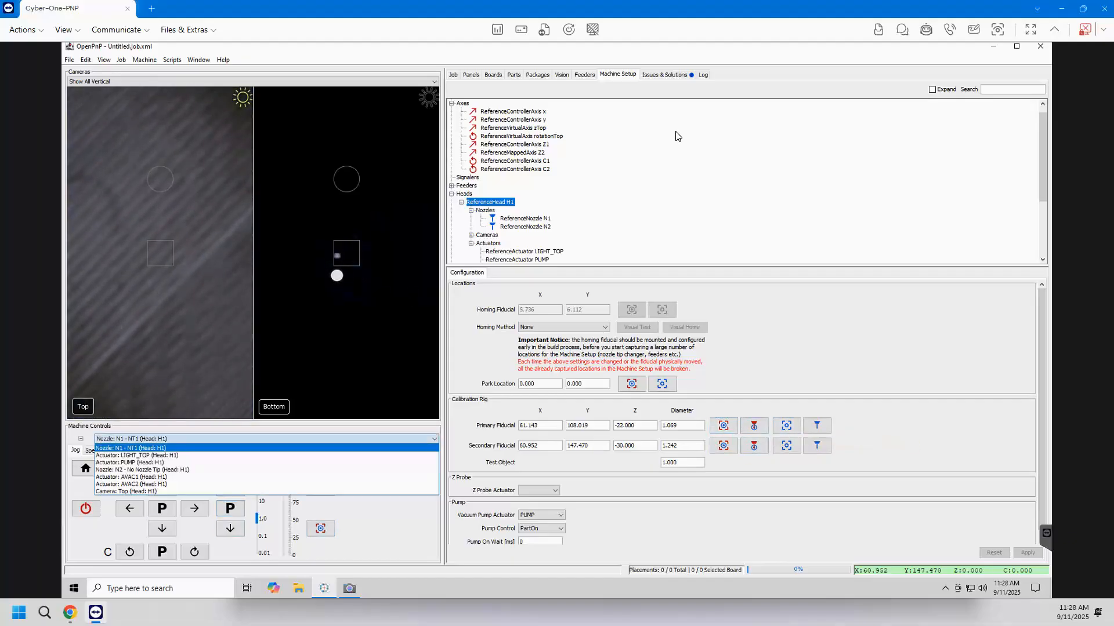
{"action": "key", "text": "Down"}
{"action": "key", "text": "Down"}
{"action": "key", "text": "Down"}
{"action": "key", "text": "Return"}
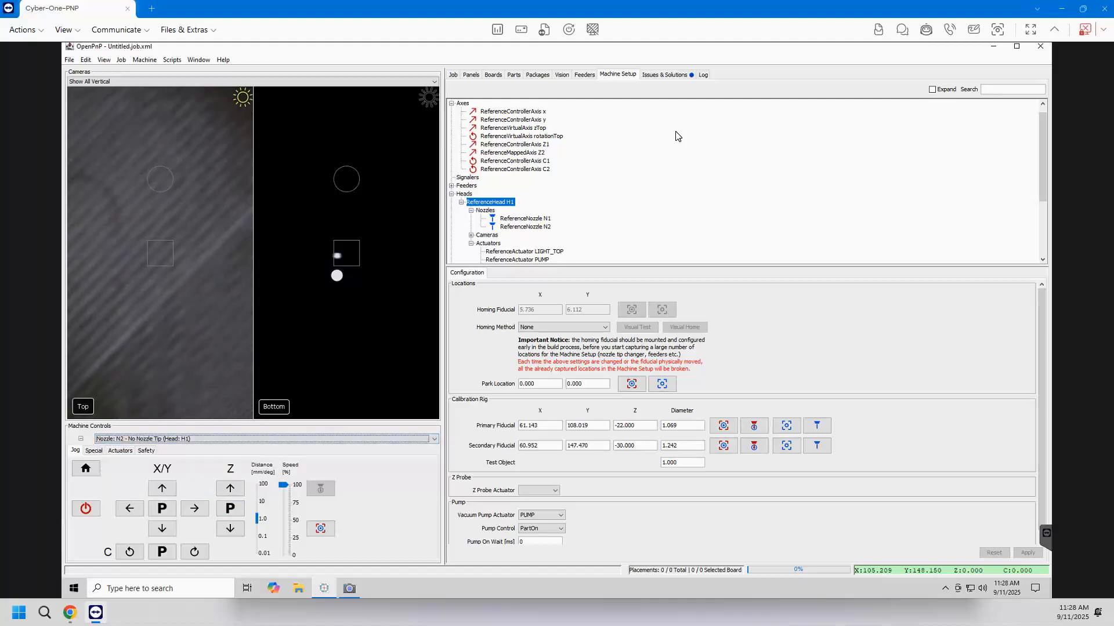
{"action": "left_click", "coordinate": [724, 446]}
{"action": "left_click", "coordinate": [724, 426]}
{"action": "left_click", "coordinate": [723, 445]}
{"action": "left_click", "coordinate": [753, 446]}
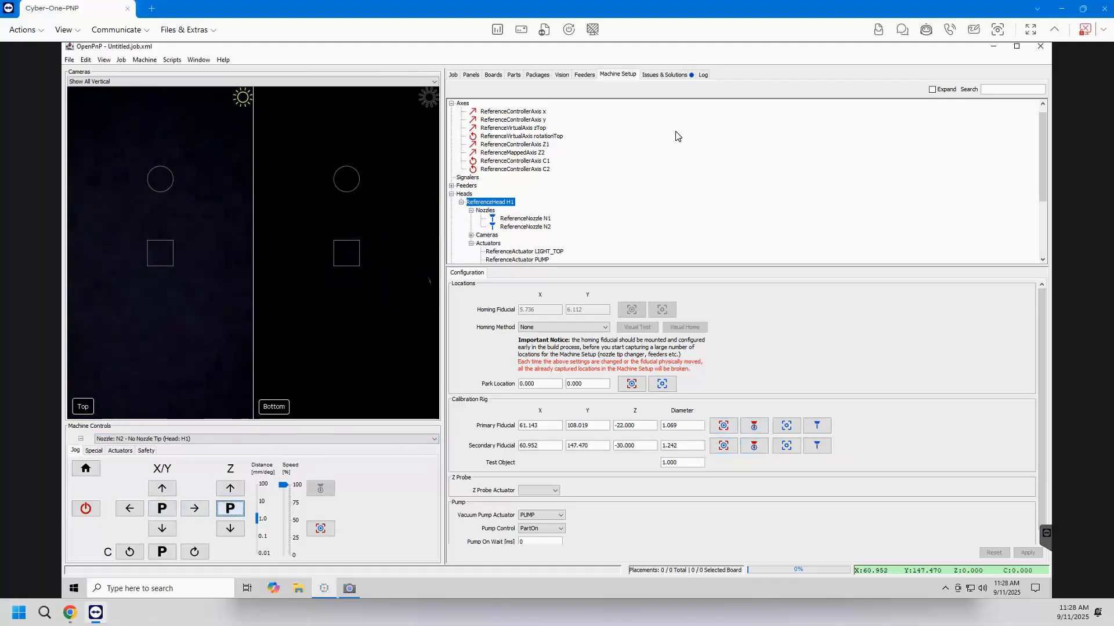